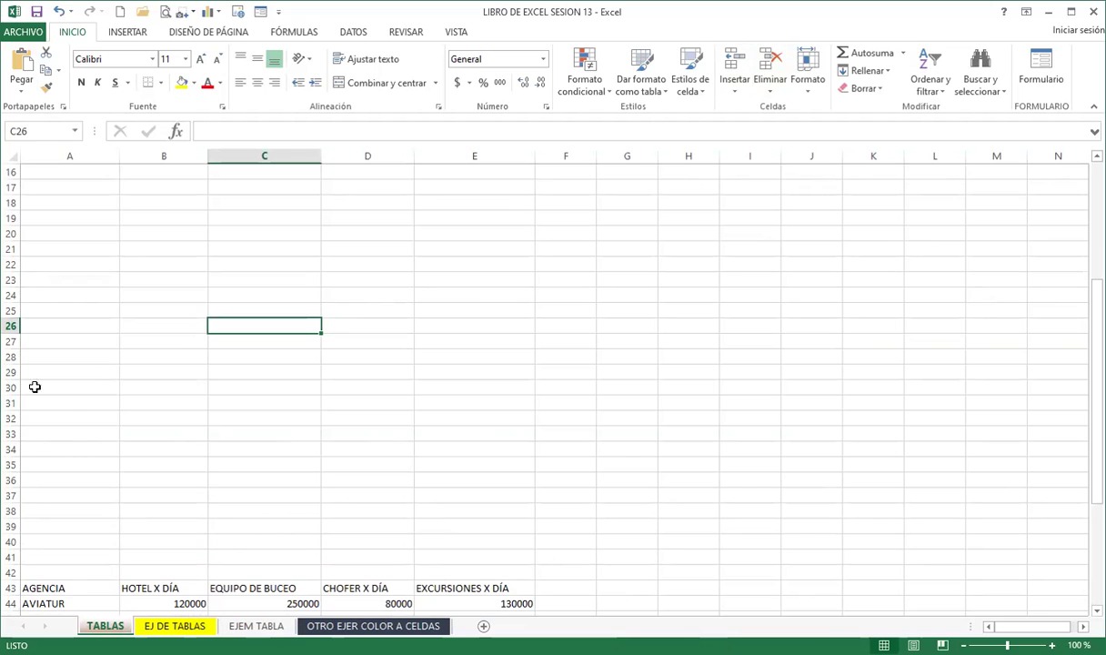
Enlarge the view of the agency rates table on the TABLAS sheet to 145% and inspect its cells.
click(150, 220)
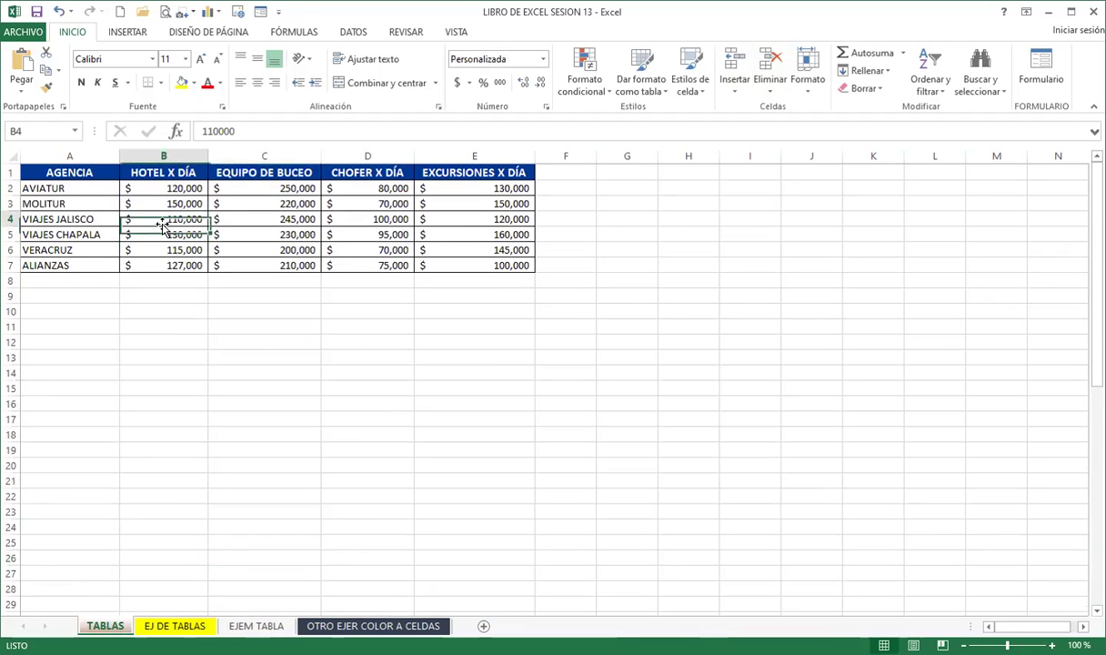
ctrl+scroll(257, 341, up, 3)
scroll(259, 340, up, 1)
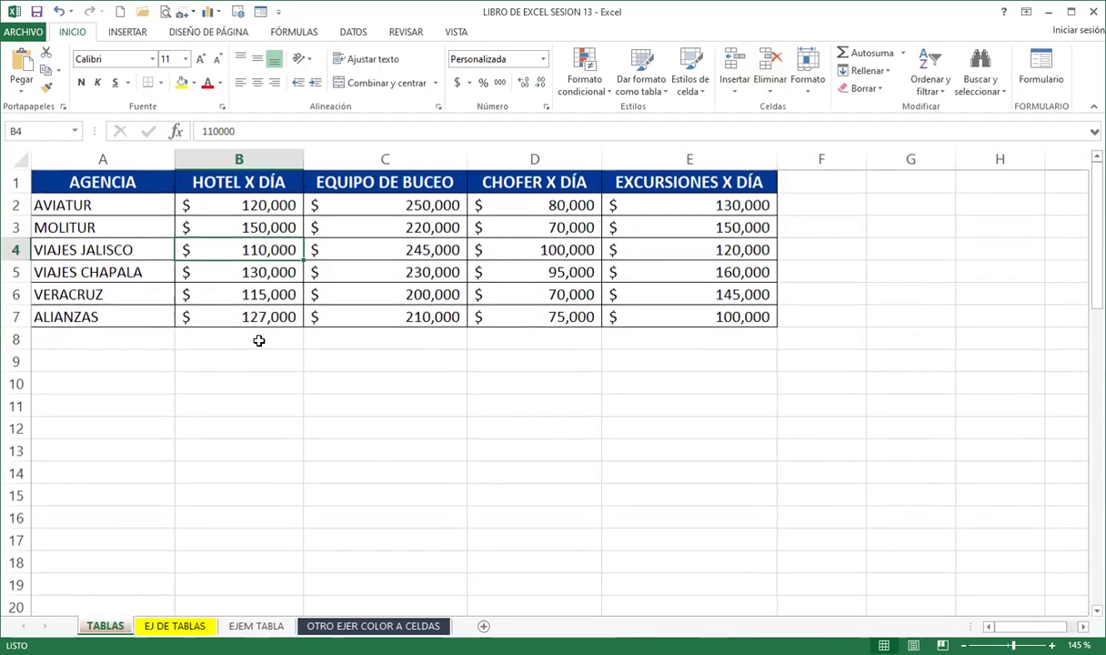
click(365, 252)
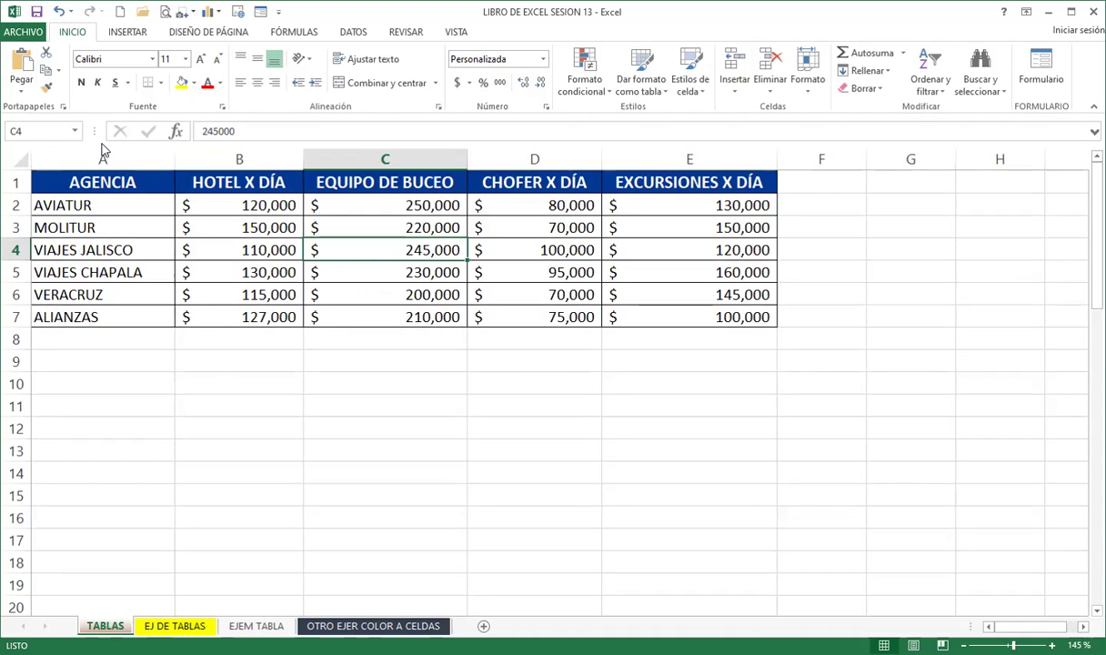
click(246, 218)
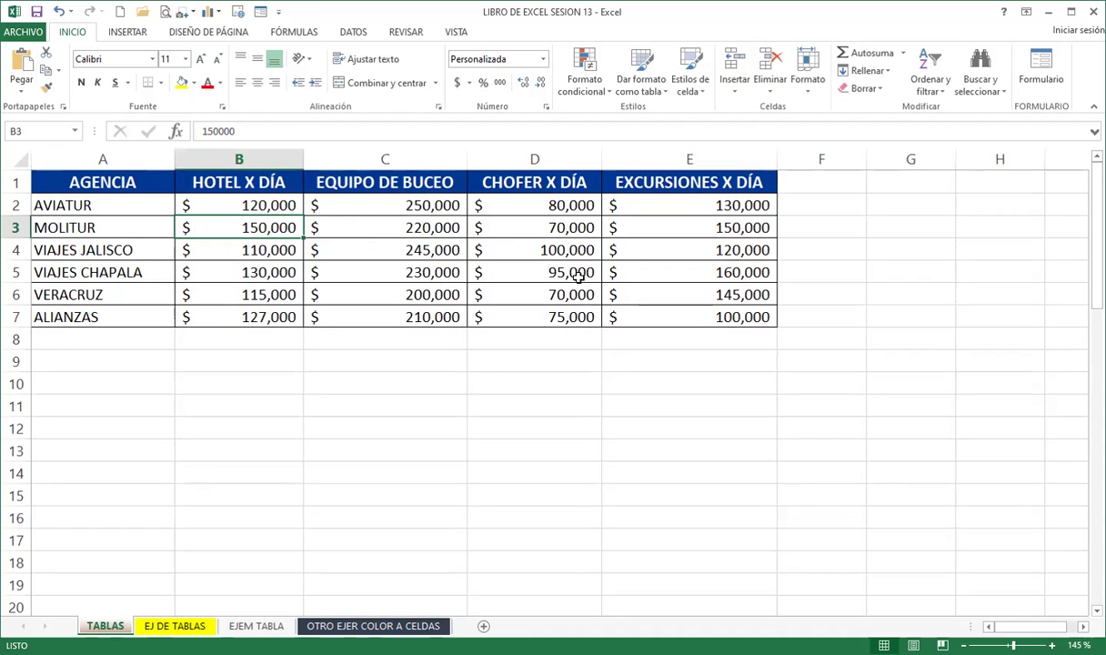
Fill the ALIANZAS value in E7 down through E11 and undo the fill.
click(607, 311)
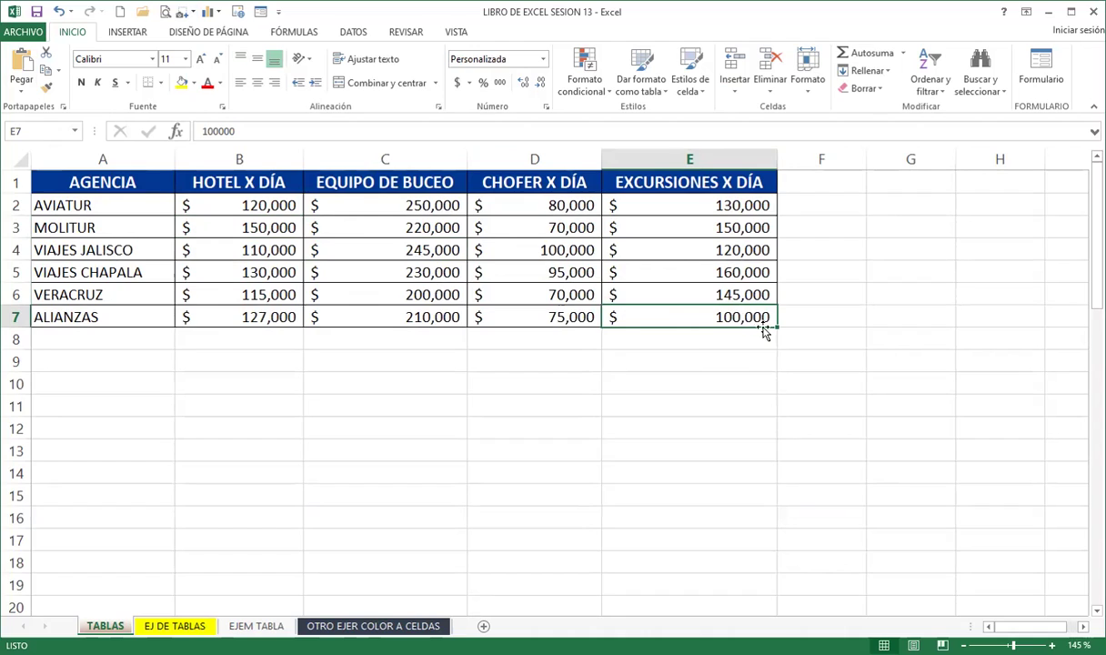
drag(778, 327, 780, 413)
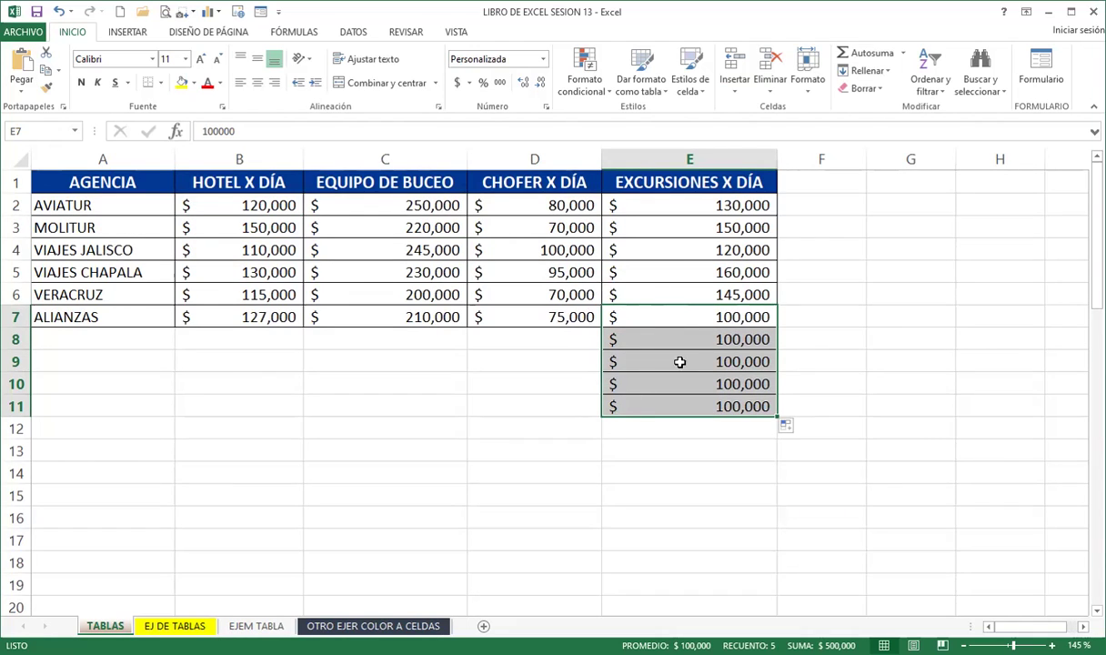
click(664, 315)
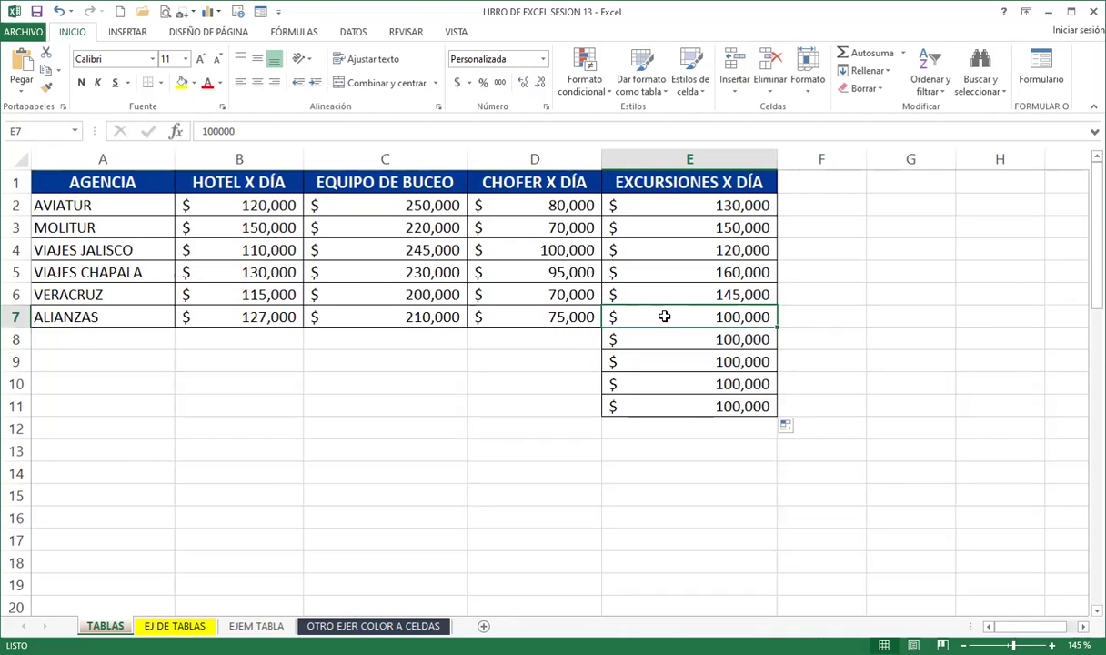
drag(665, 315, 668, 396)
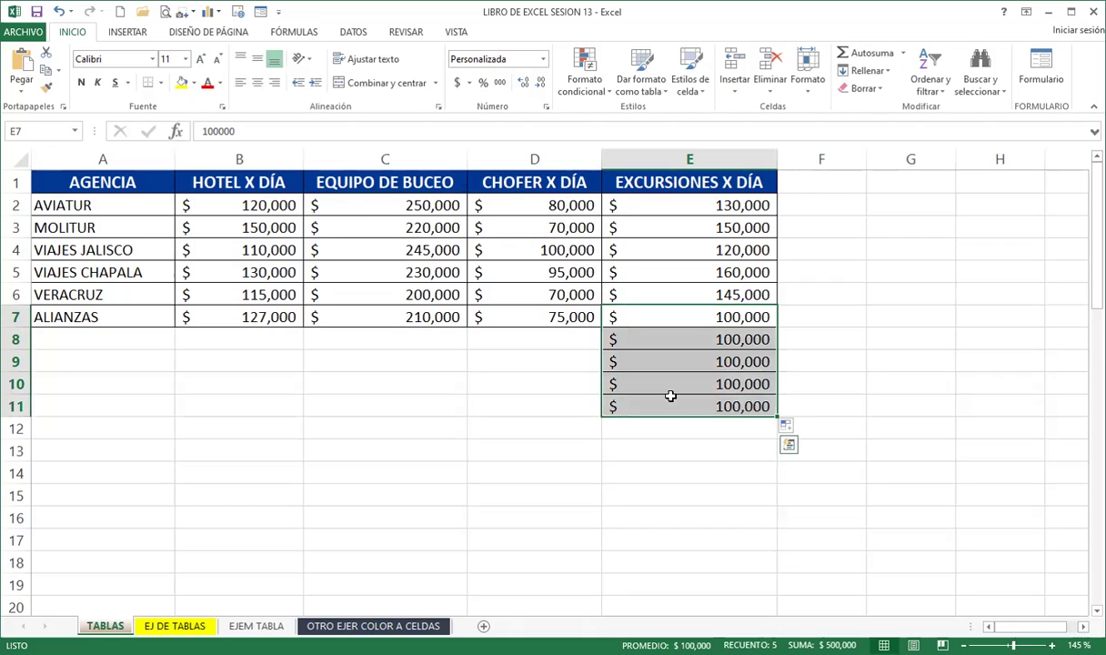
key(ctrl+z)
click(564, 382)
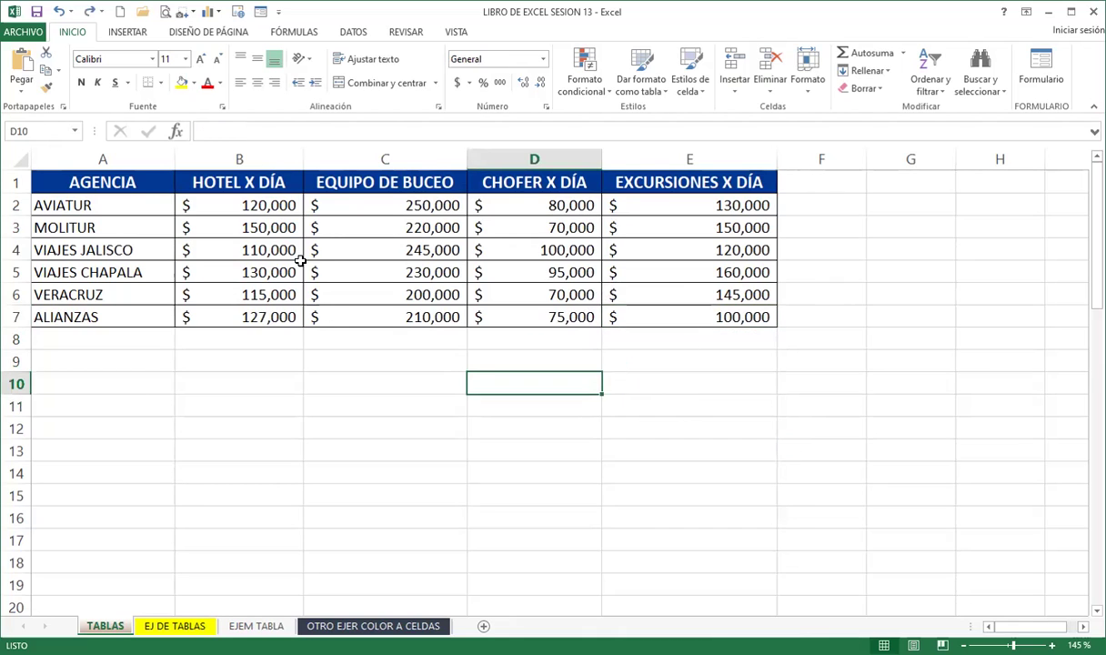
click(273, 273)
click(151, 223)
click(257, 231)
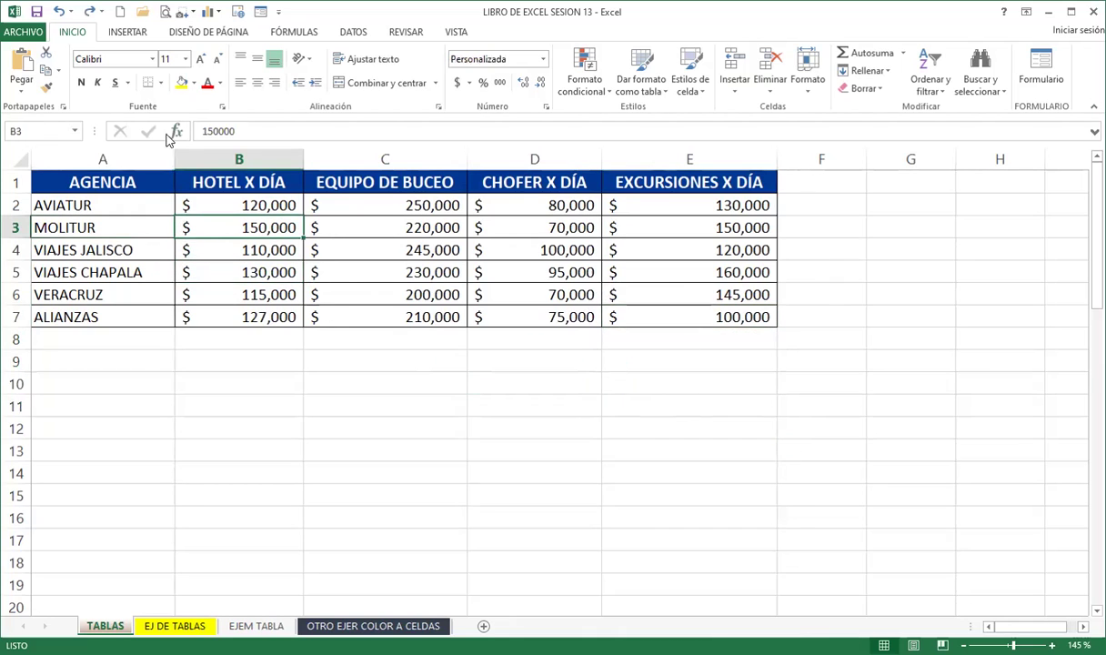
click(366, 206)
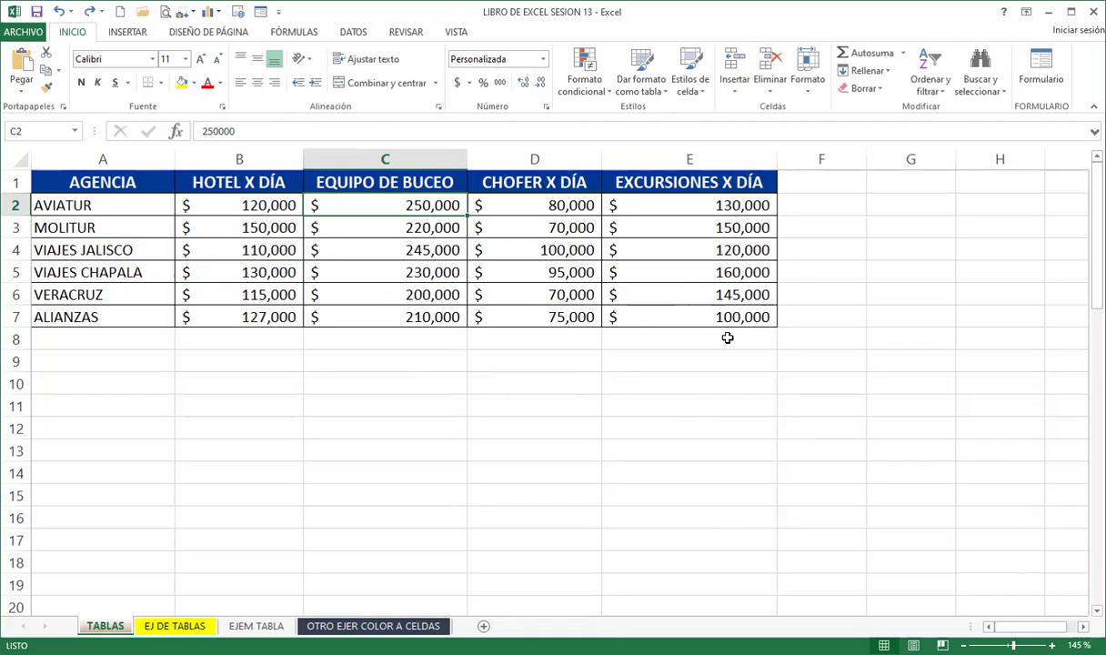
drag(711, 333, 737, 439)
click(605, 378)
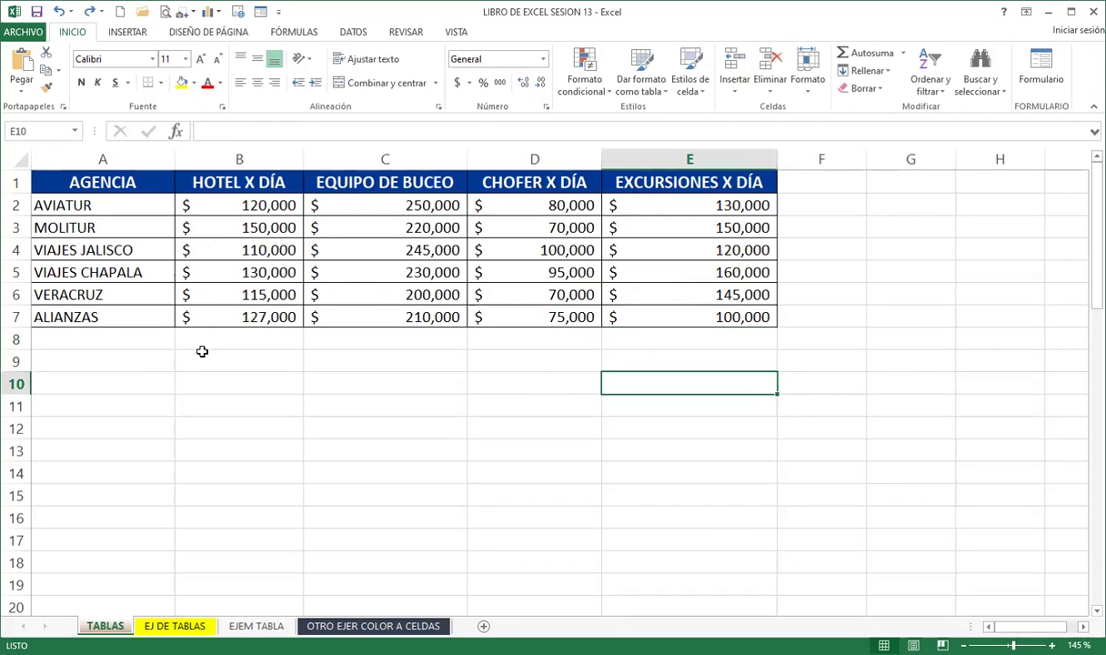
Enter AVIATUR in A8 directly below the table, with 14,000 as its HOTEL X DÍA value in B8.
click(93, 337)
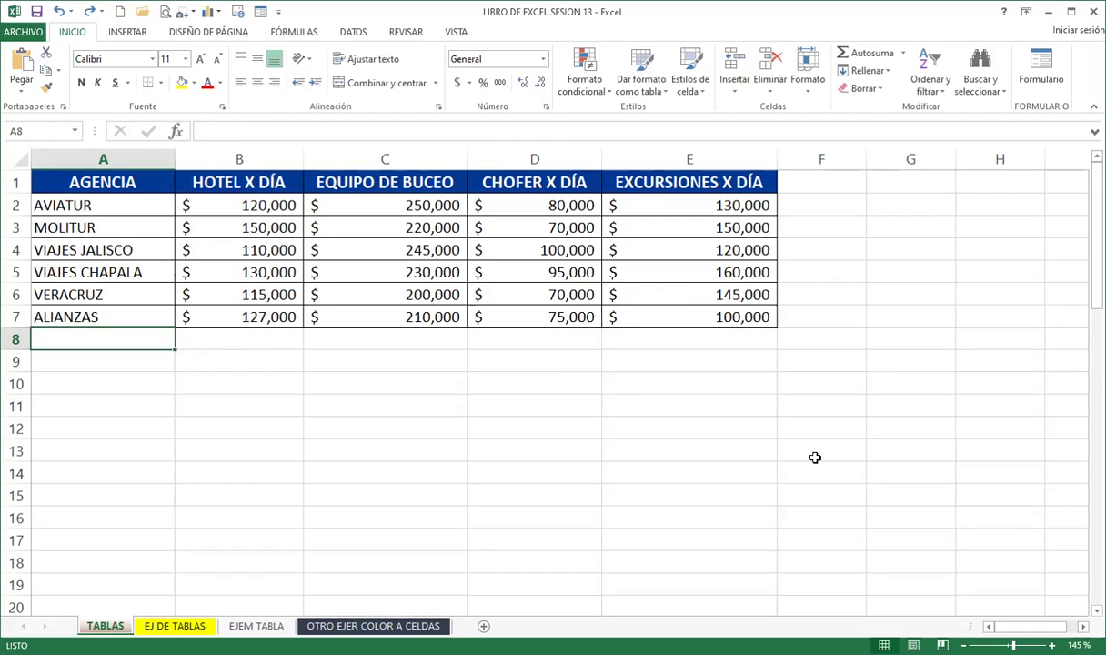
text(AVIA)
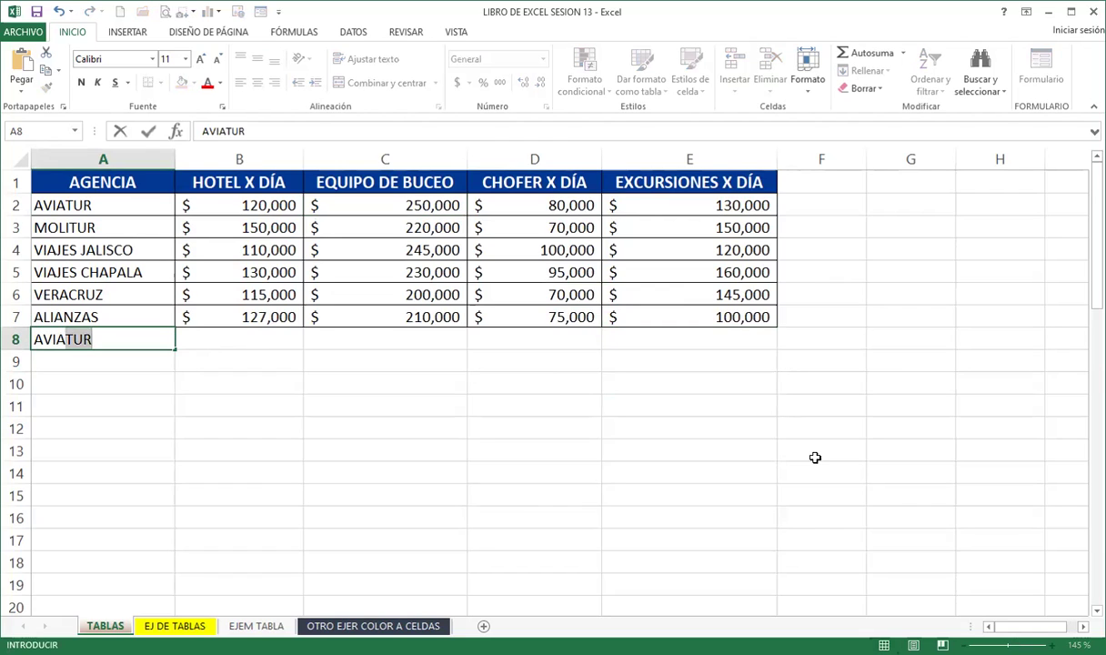
key(Return)
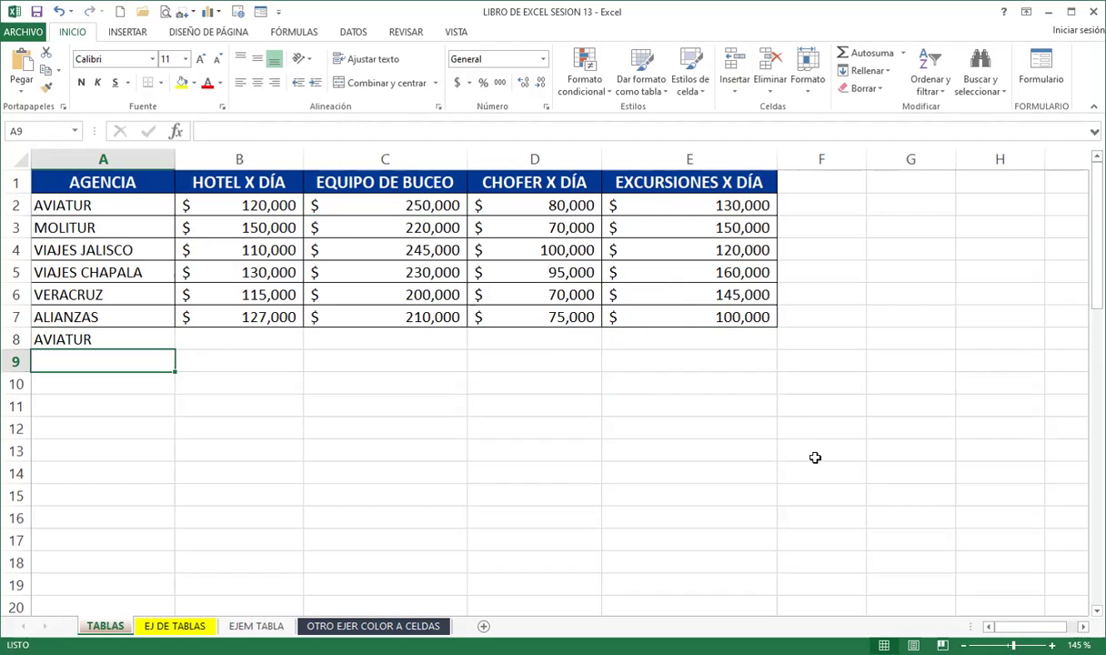
click(257, 334)
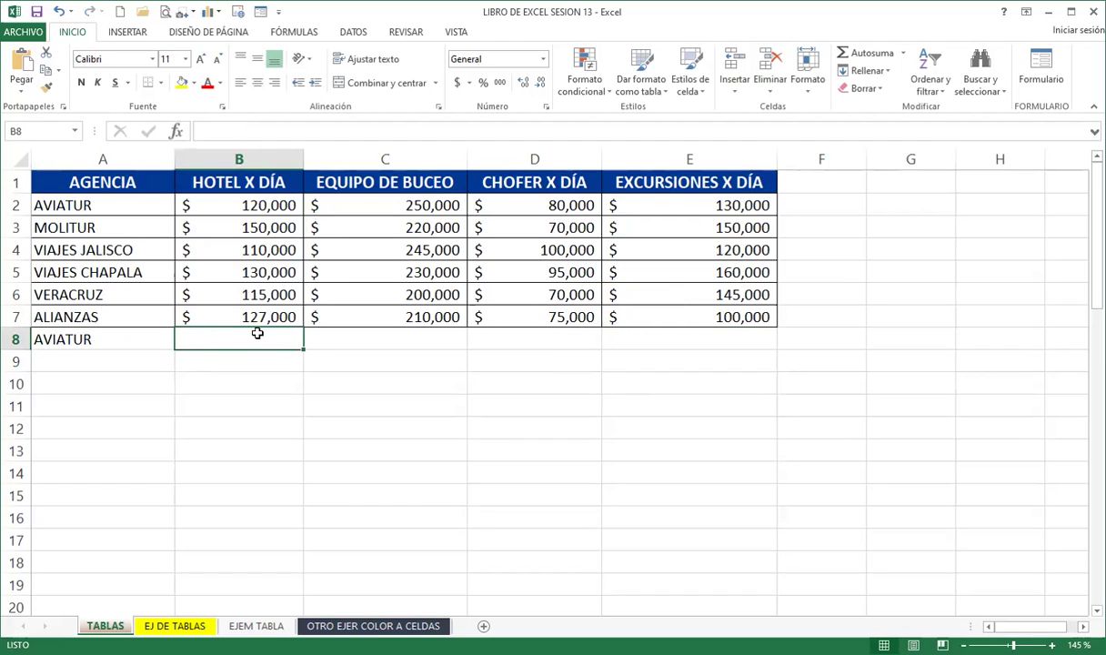
text(14,0)
text(000)
key(Return)
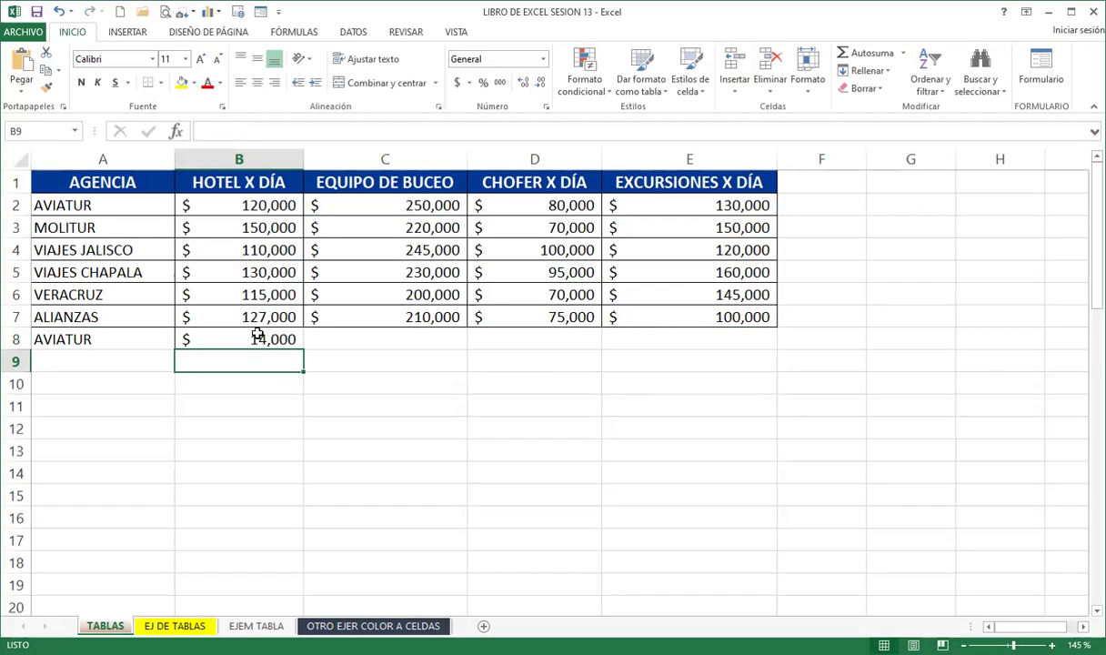
click(203, 380)
click(208, 338)
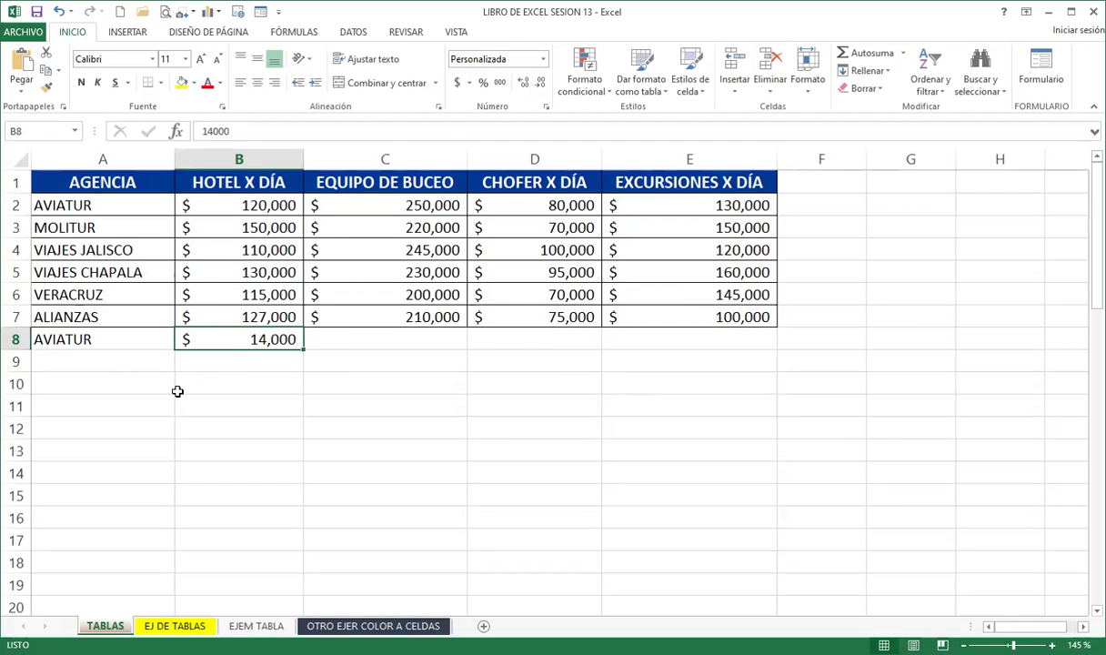
Enter 14000 in B10, leaving row 9 blank between it and the table.
click(227, 389)
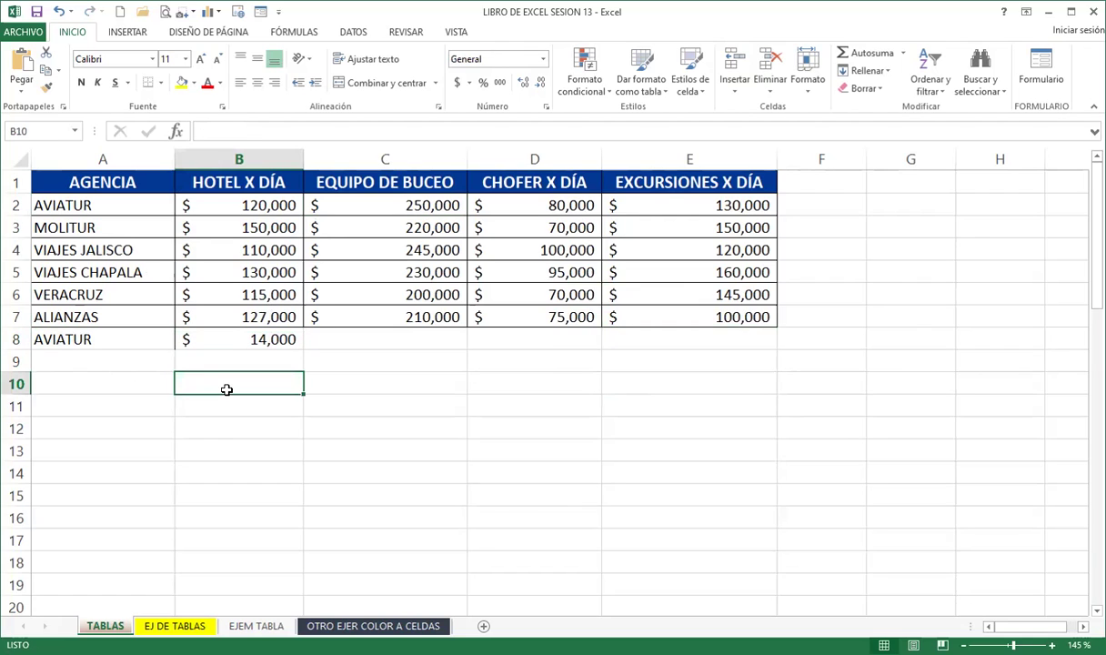
text(14000)
key(Return)
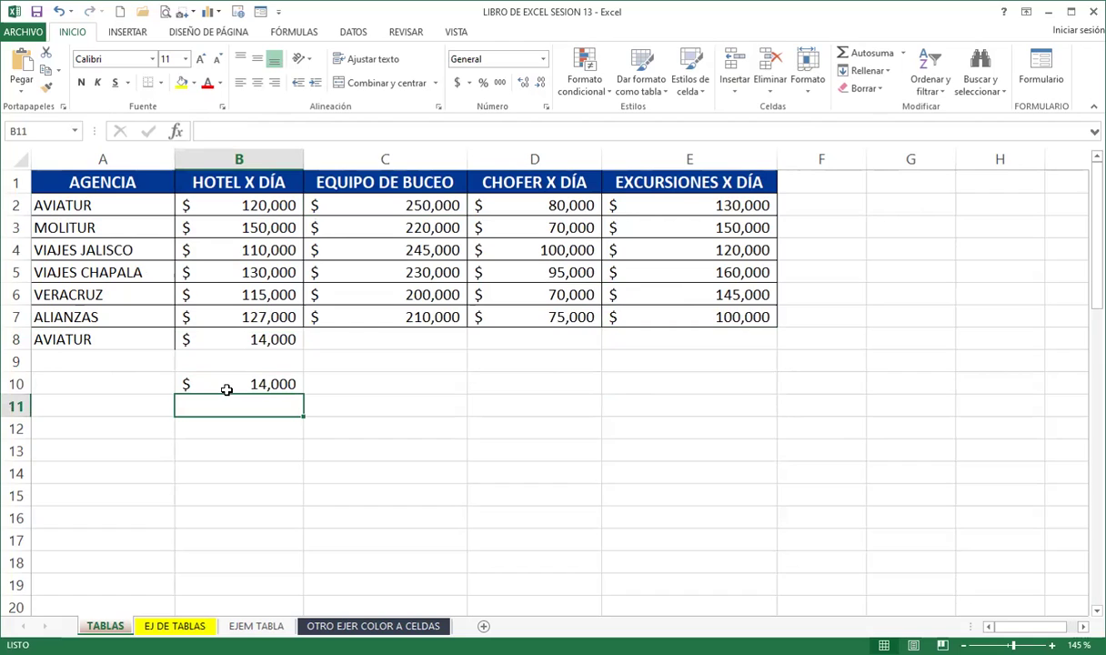
drag(383, 426, 383, 449)
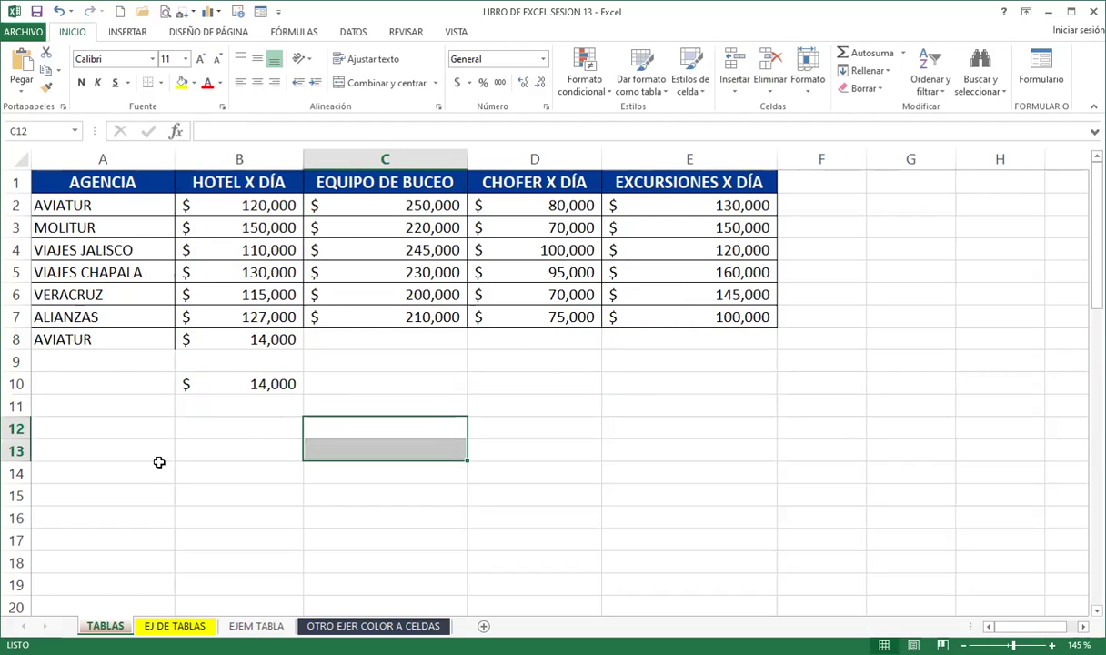
click(70, 339)
click(60, 378)
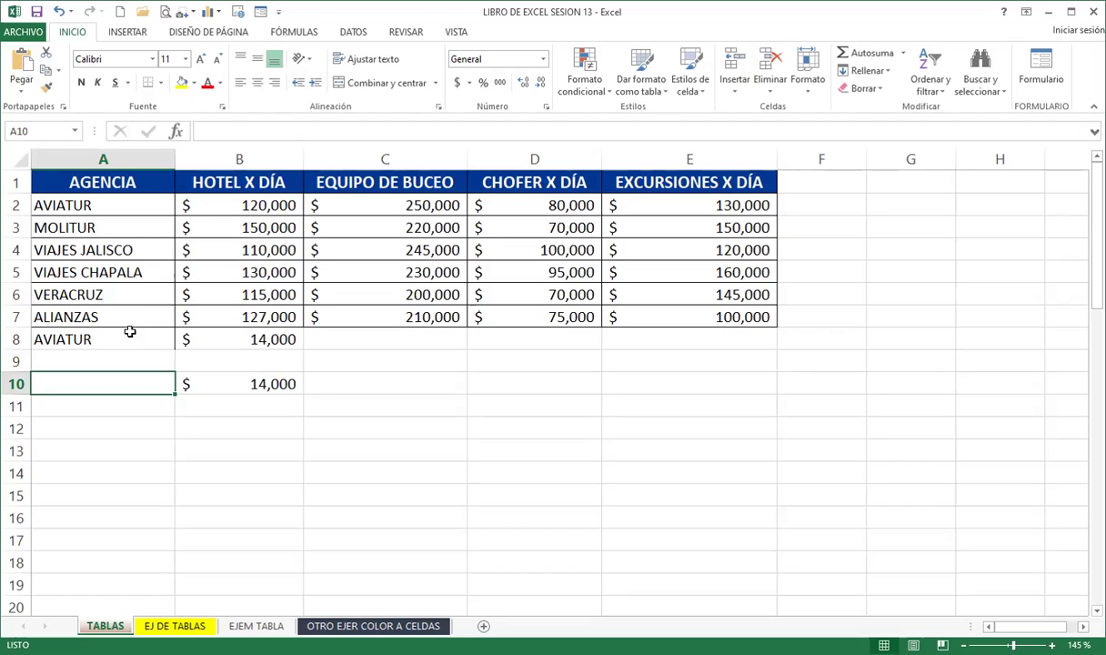
click(228, 336)
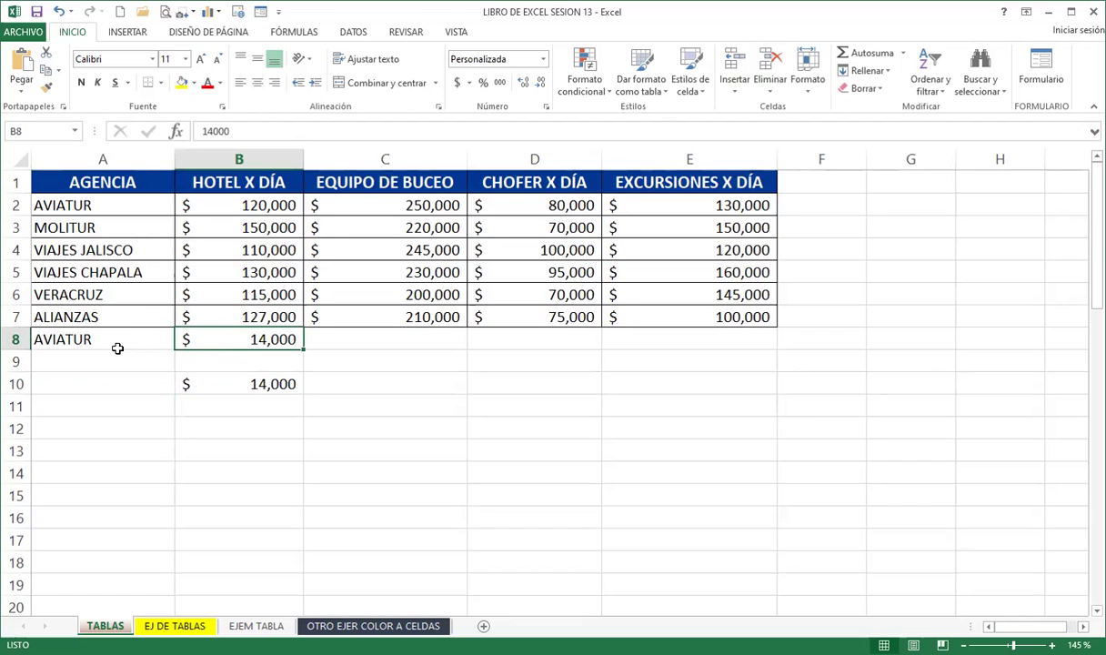
click(137, 362)
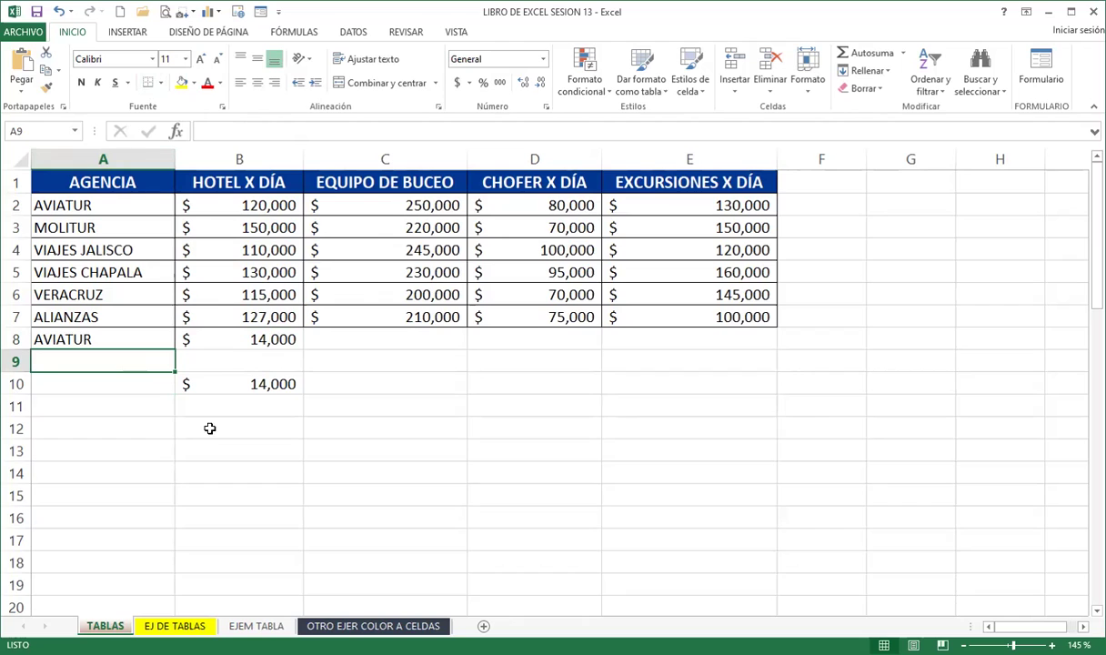
click(218, 383)
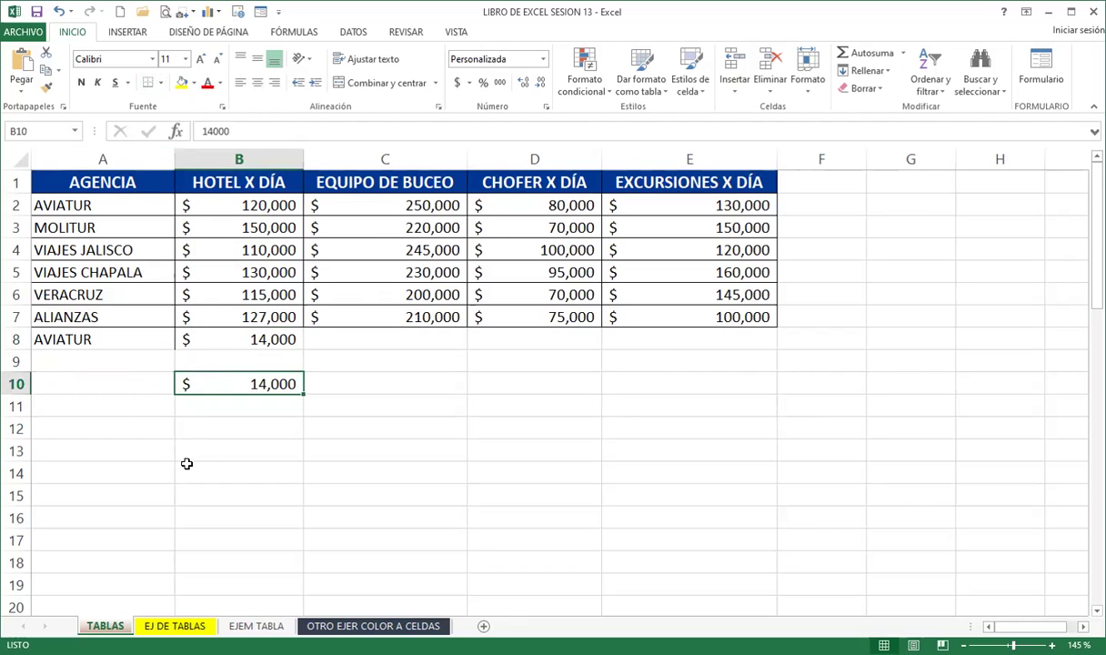
click(182, 426)
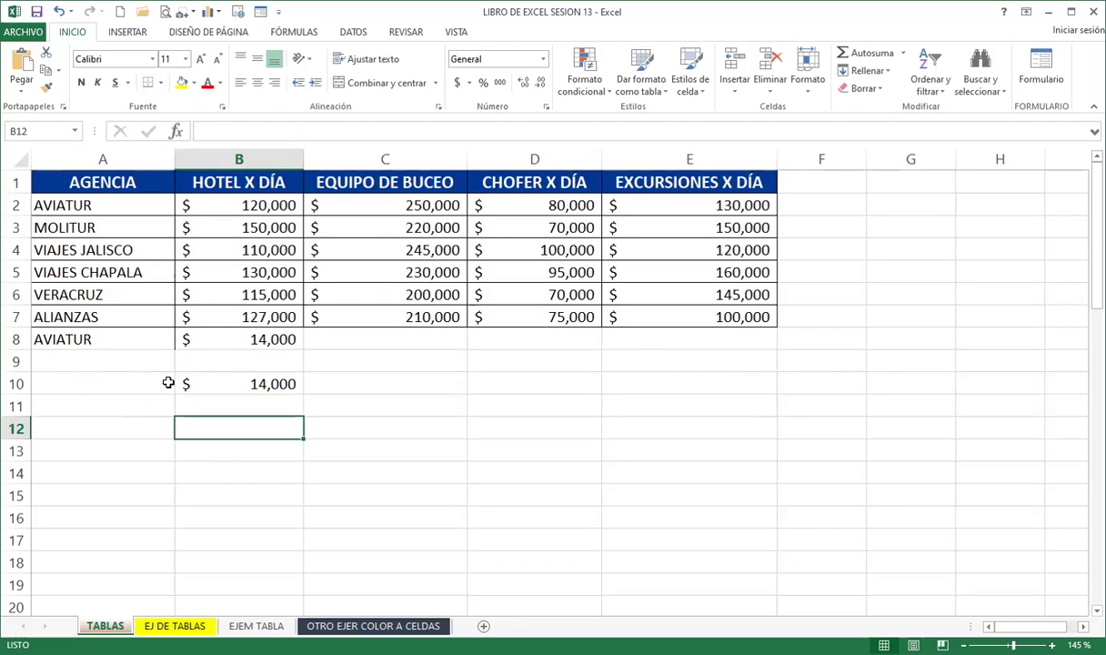
click(244, 269)
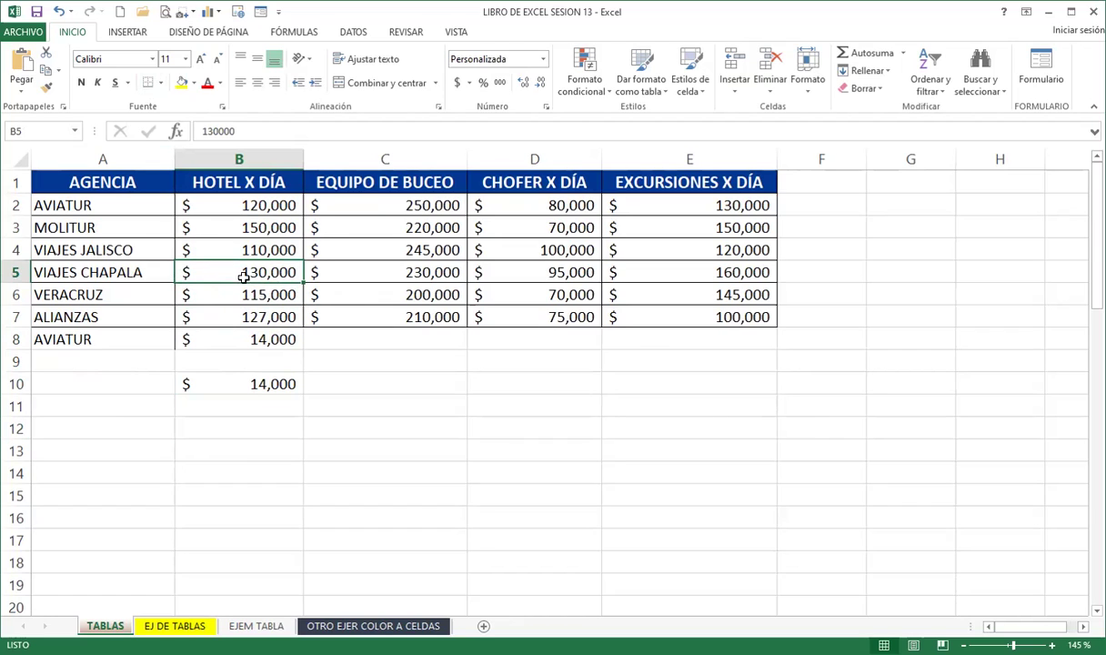
click(238, 380)
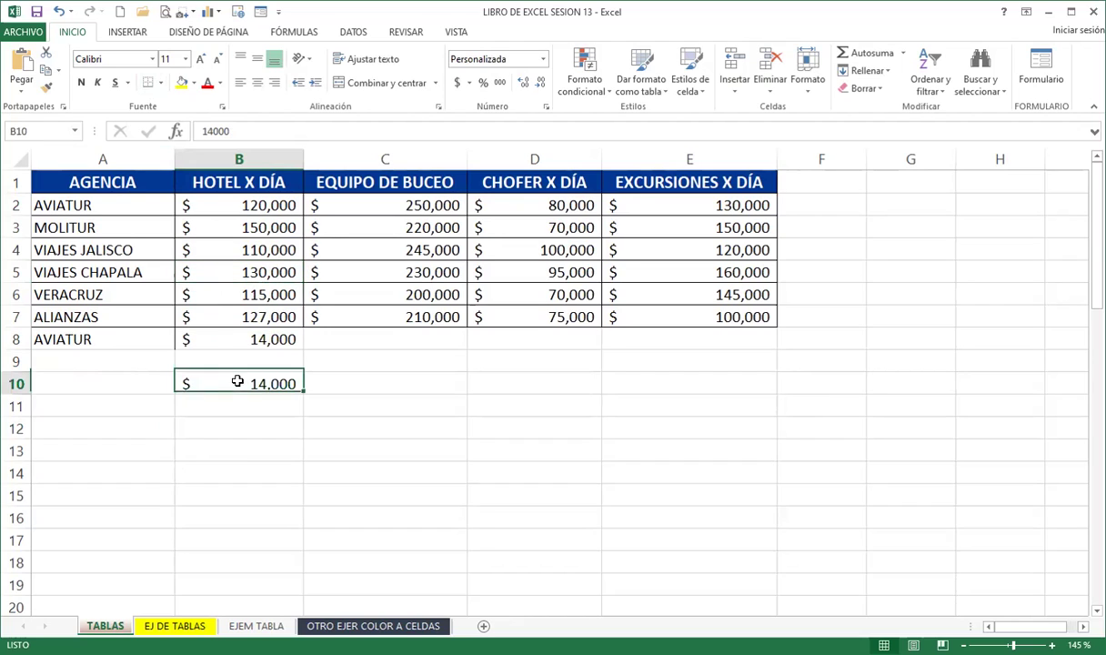
click(213, 361)
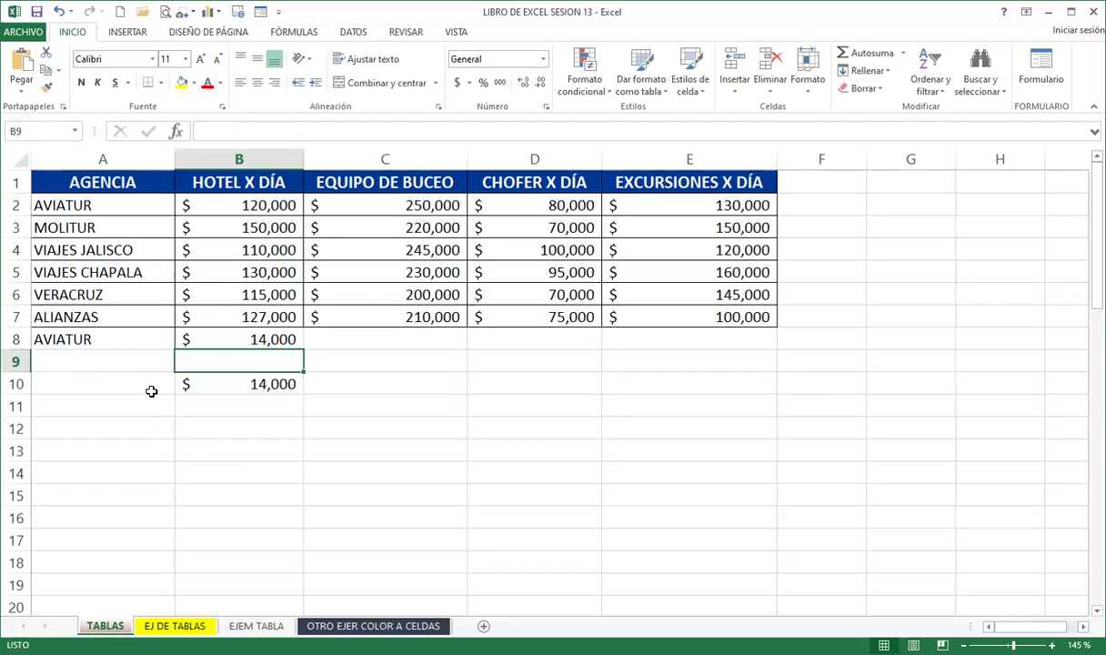
click(222, 383)
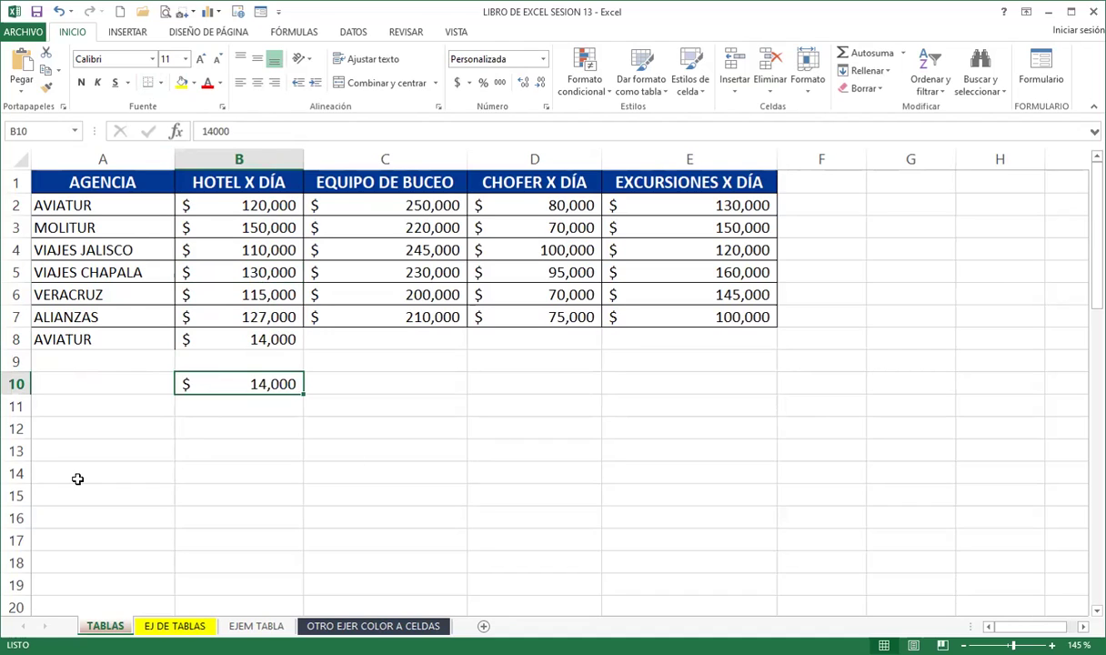
click(238, 440)
click(213, 382)
click(202, 467)
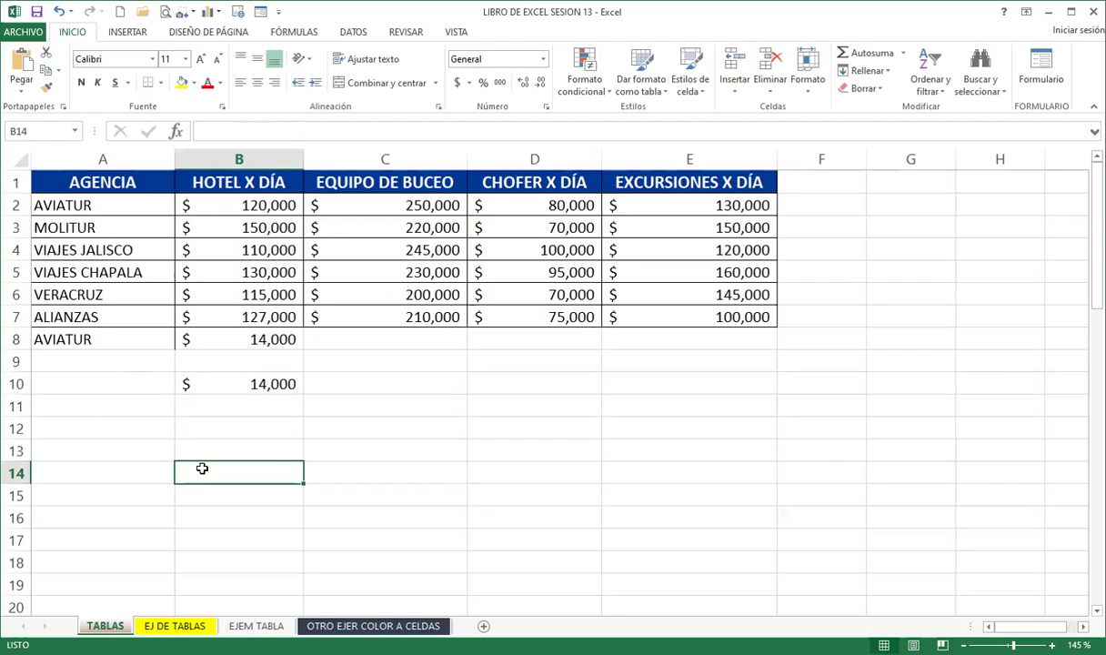
Enter MOLITUR as the agency in A9, directly below the added AVIATUR entry.
click(68, 356)
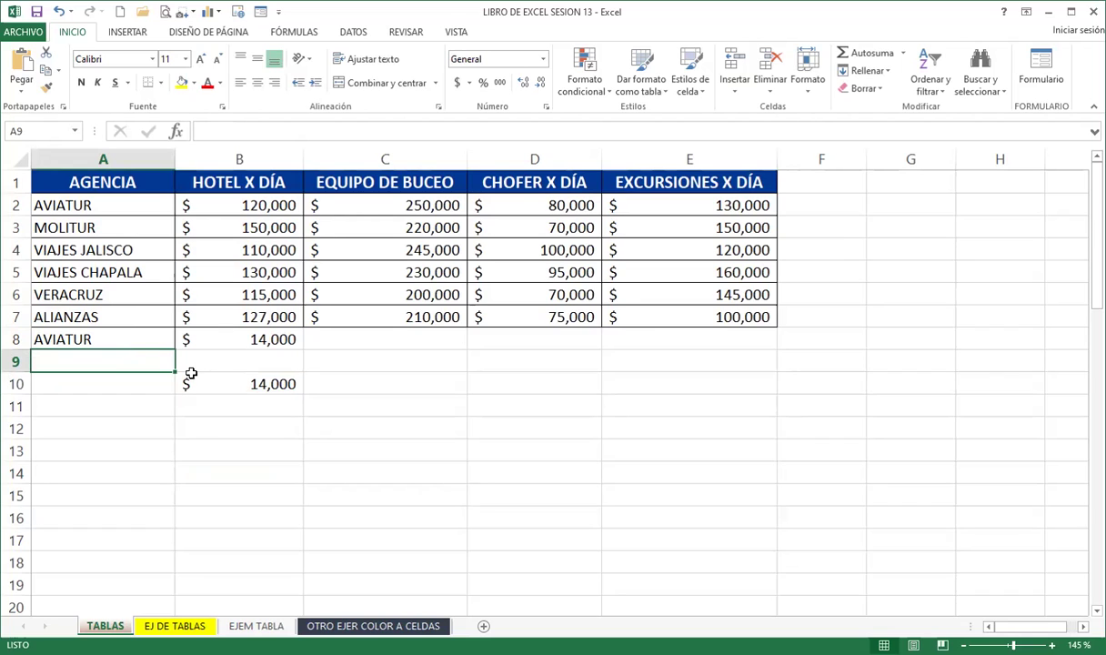
text(MOLITUR)
key(Return)
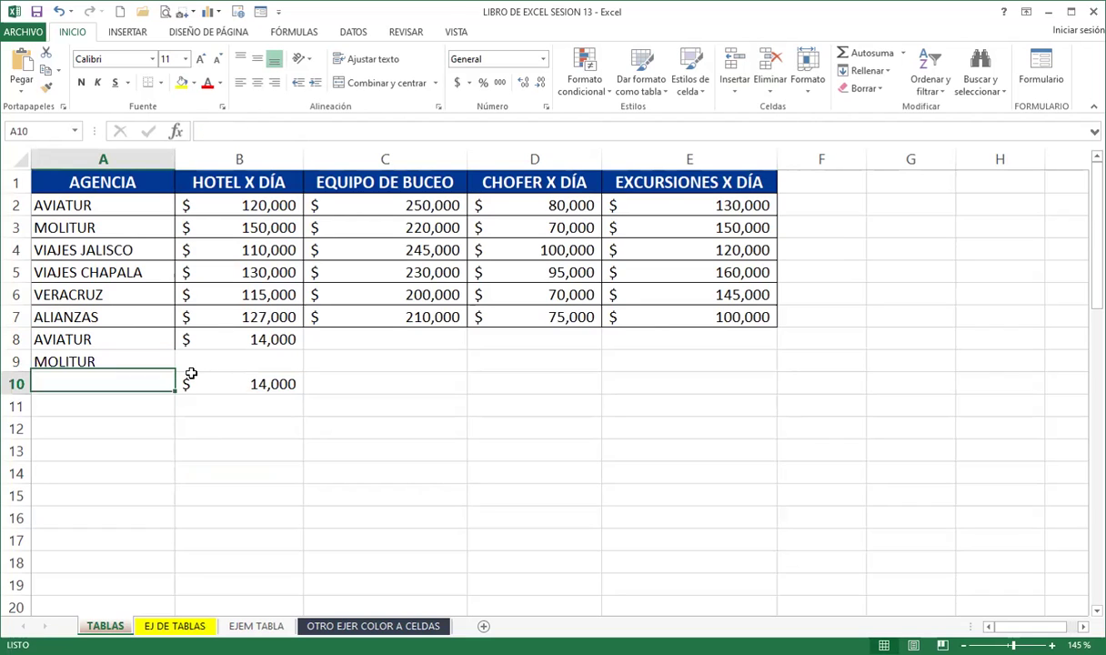
Clear the trial entries below the table by deleting the contents of rows 8 through 12.
click(86, 466)
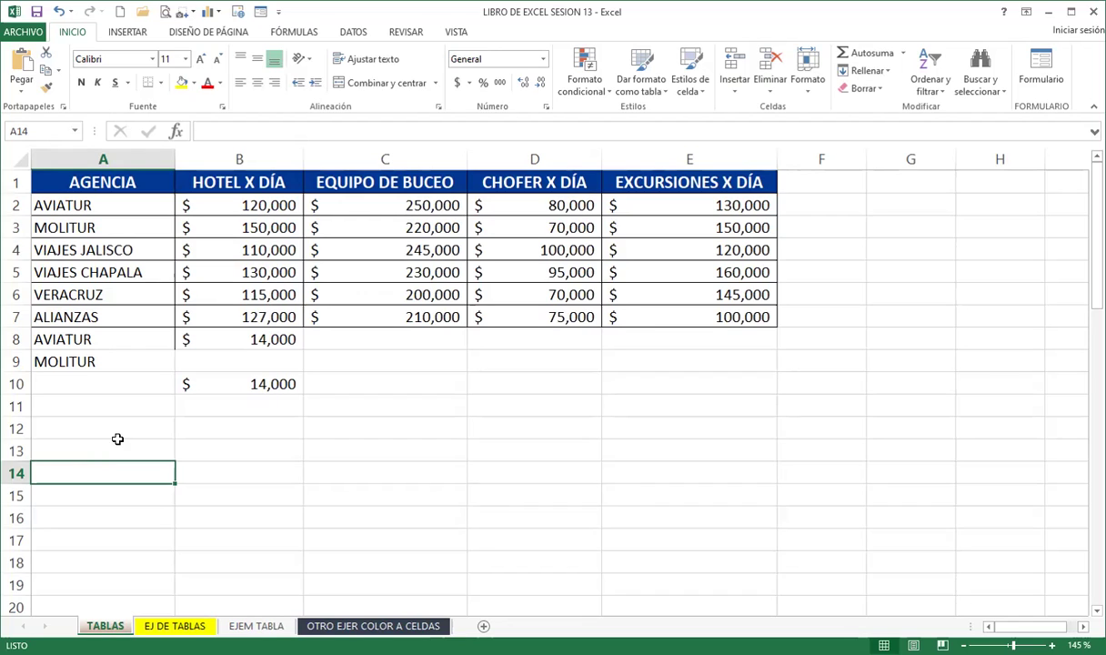
drag(18, 339, 20, 428)
key(Delete)
click(573, 377)
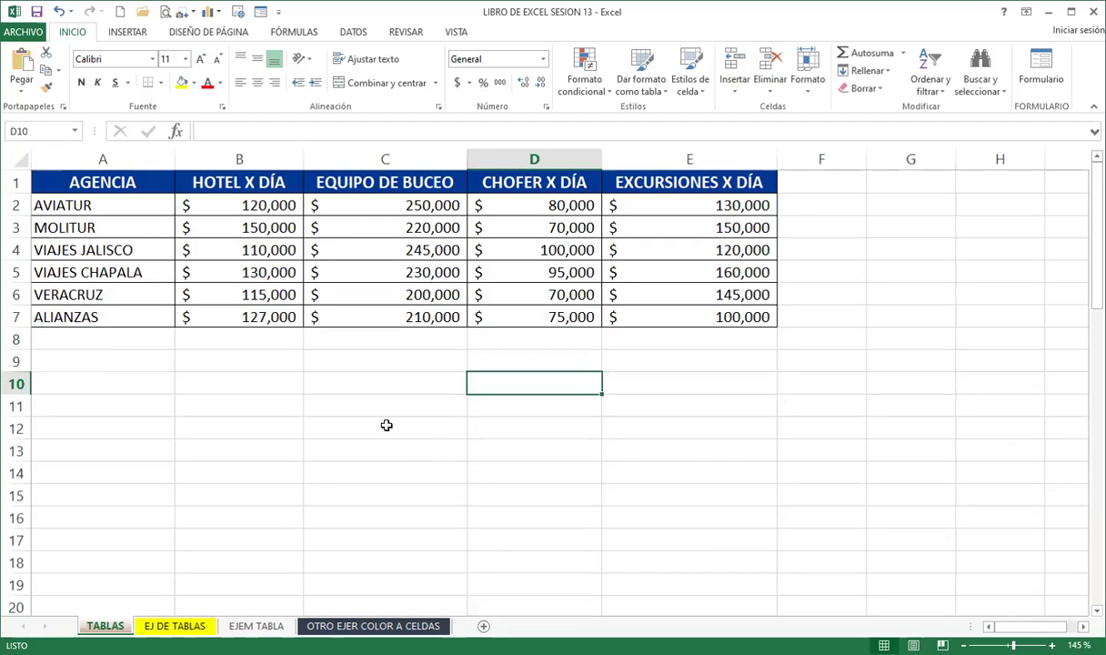
click(81, 171)
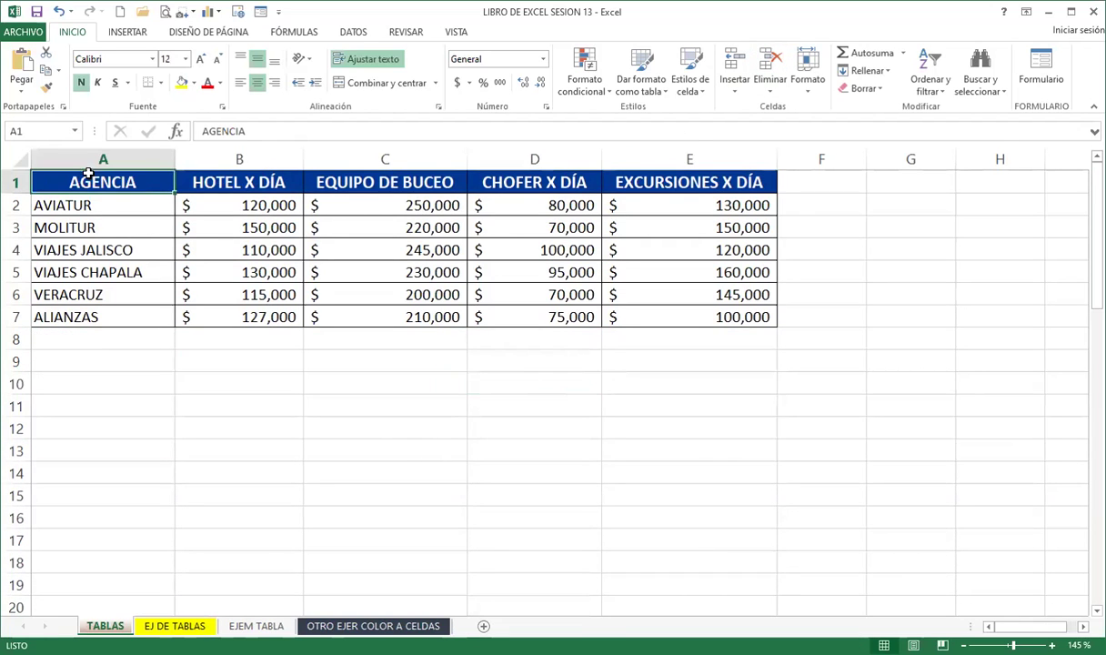
drag(90, 180, 664, 311)
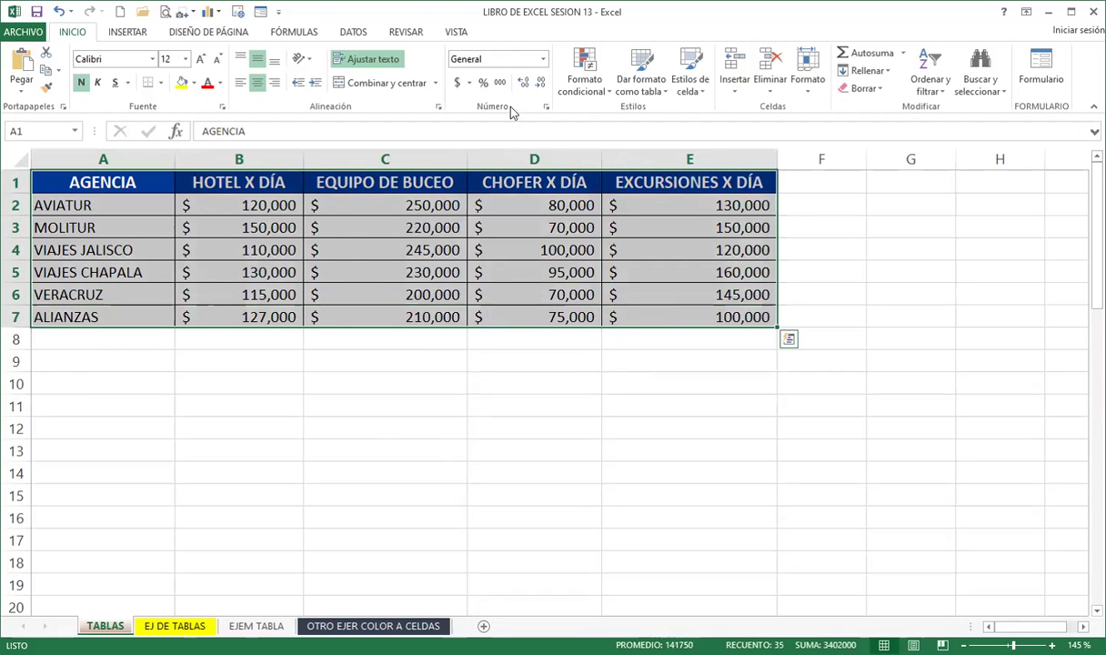
click(414, 276)
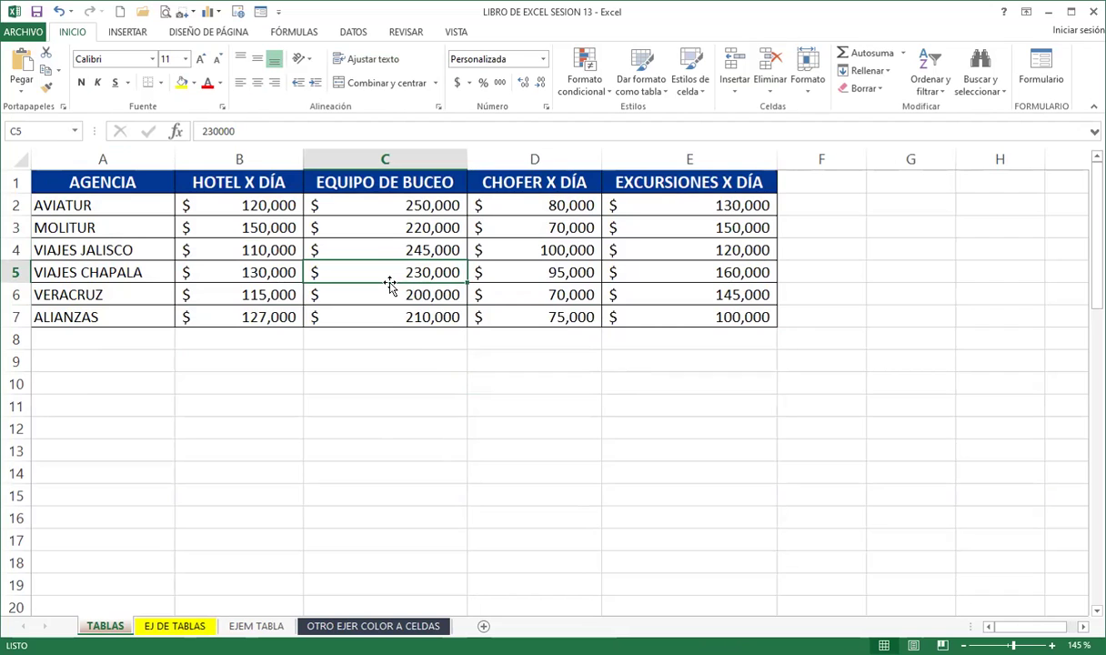
drag(101, 180, 677, 316)
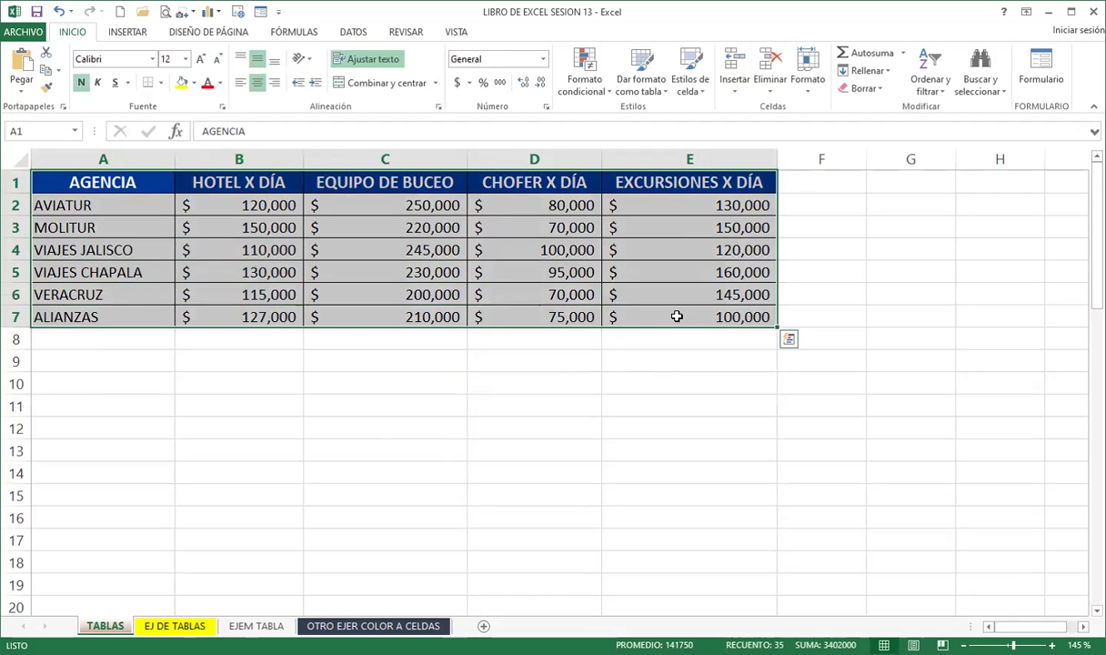
Convert the agency rates range A1:E7 into an Excel table, keeping the first row as its headers.
click(360, 203)
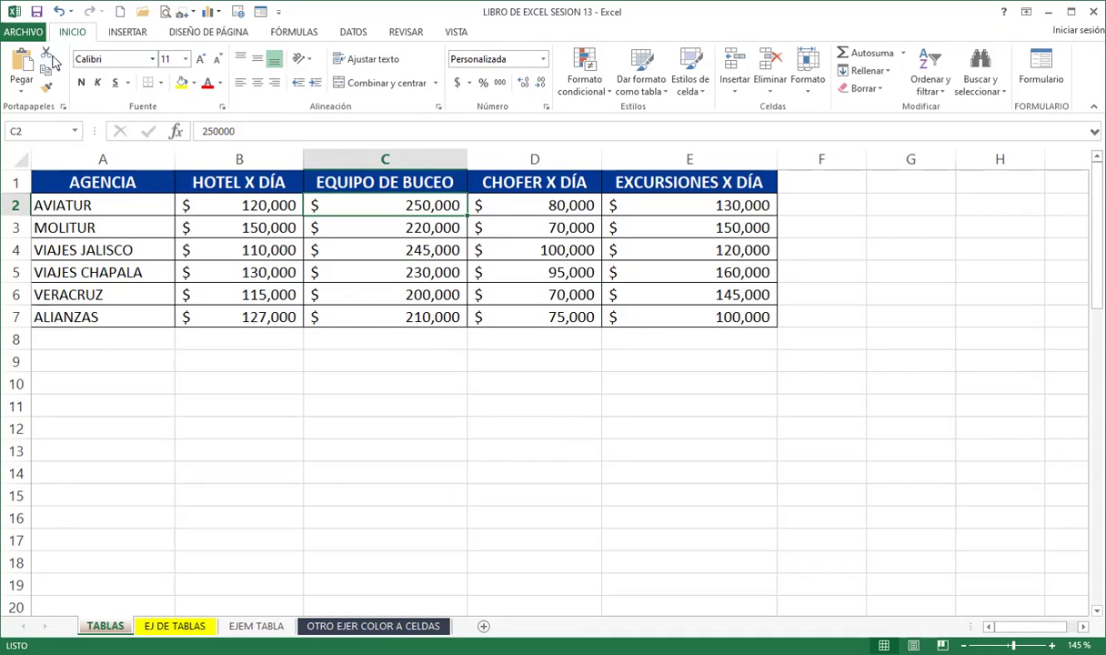
click(127, 34)
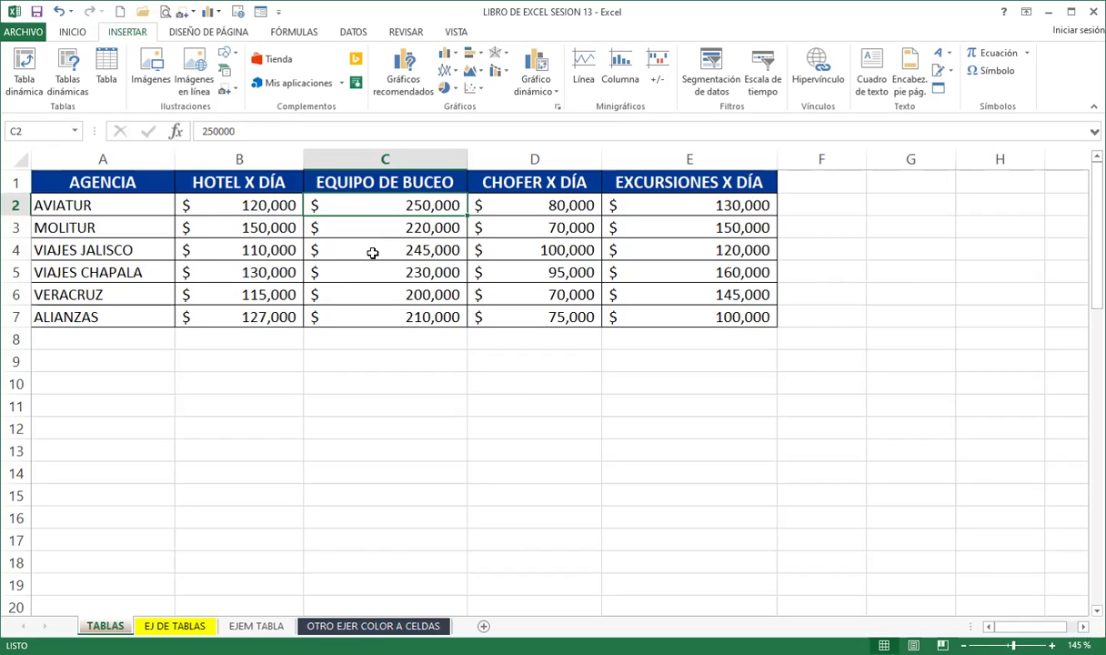
click(104, 61)
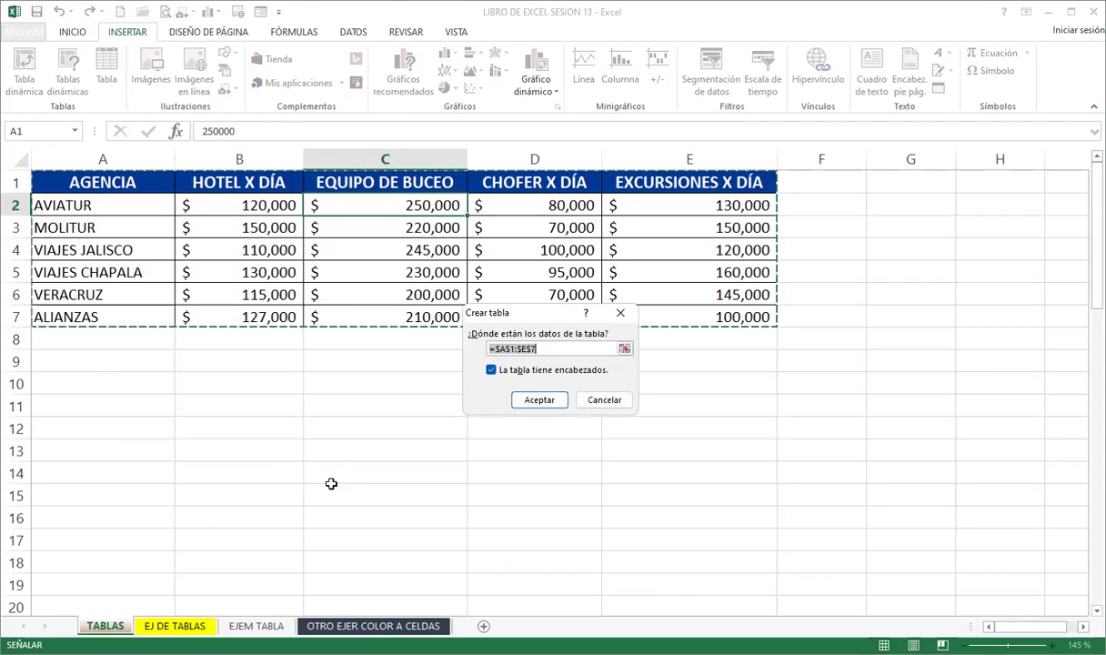
click(491, 370)
click(491, 370)
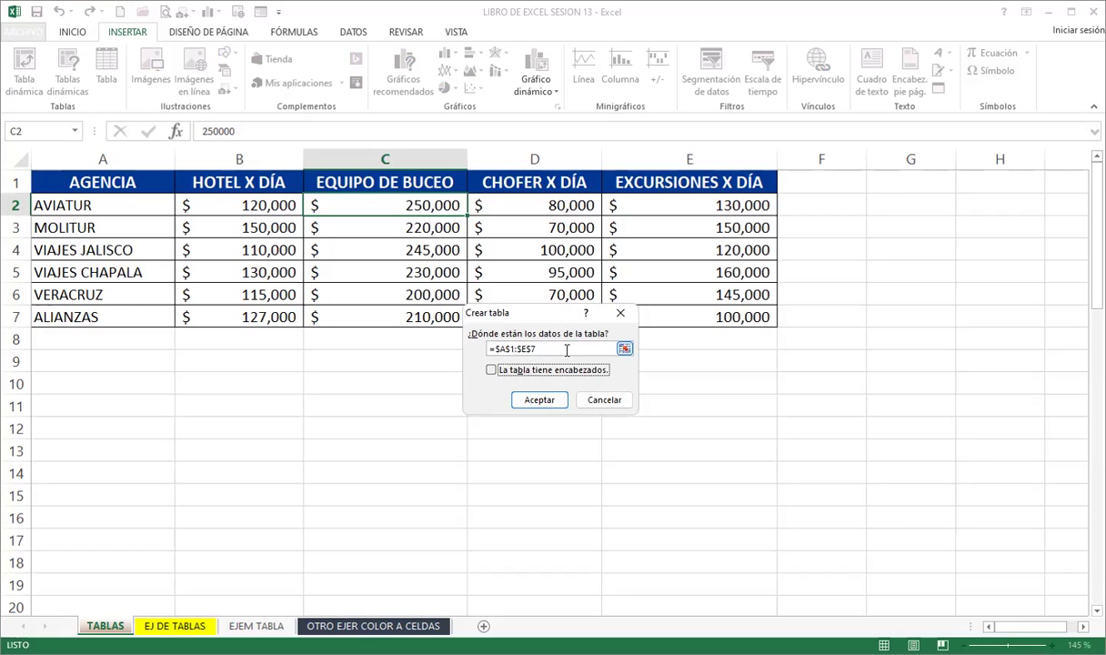
click(491, 370)
click(540, 401)
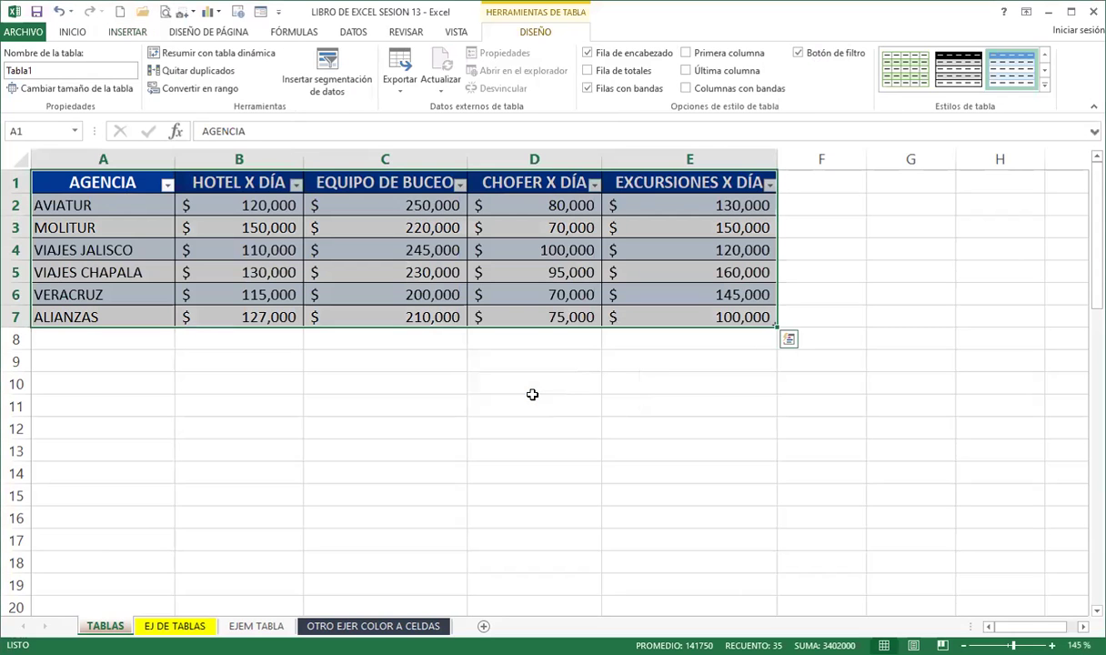
Remove the filter buttons from the table's header row.
click(383, 296)
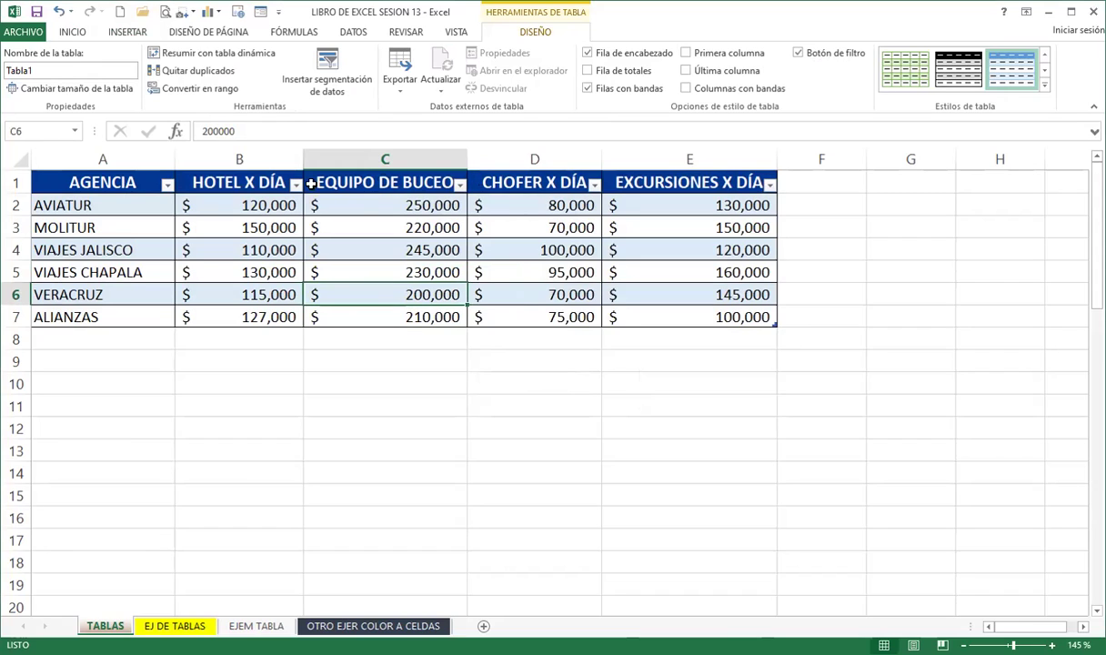
key(ctrl+shift+l)
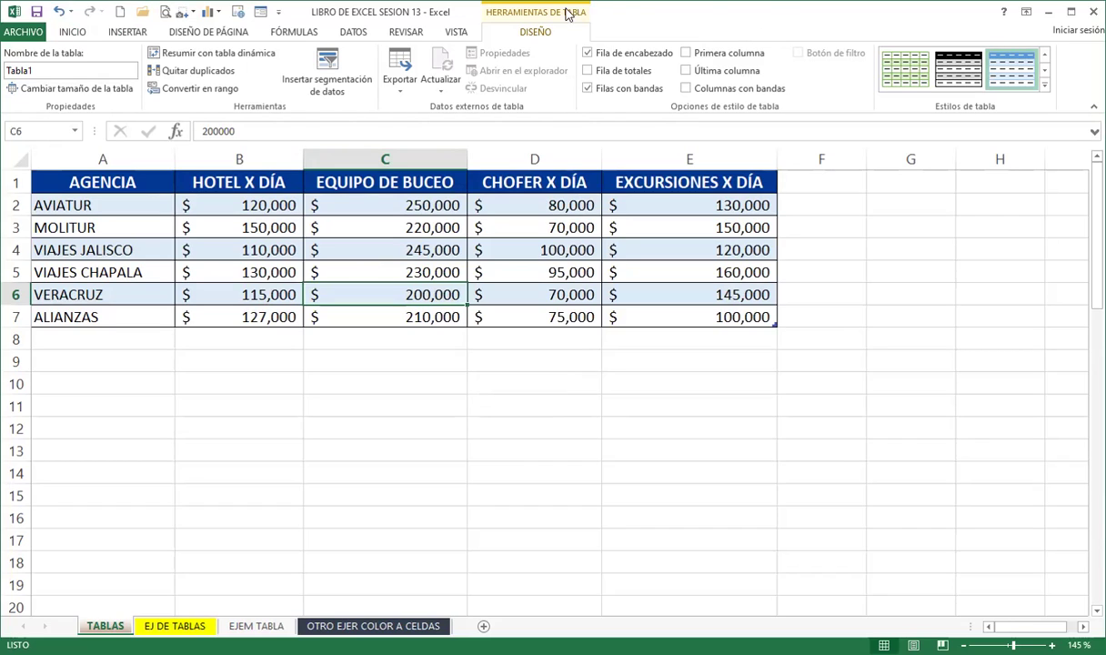
click(487, 408)
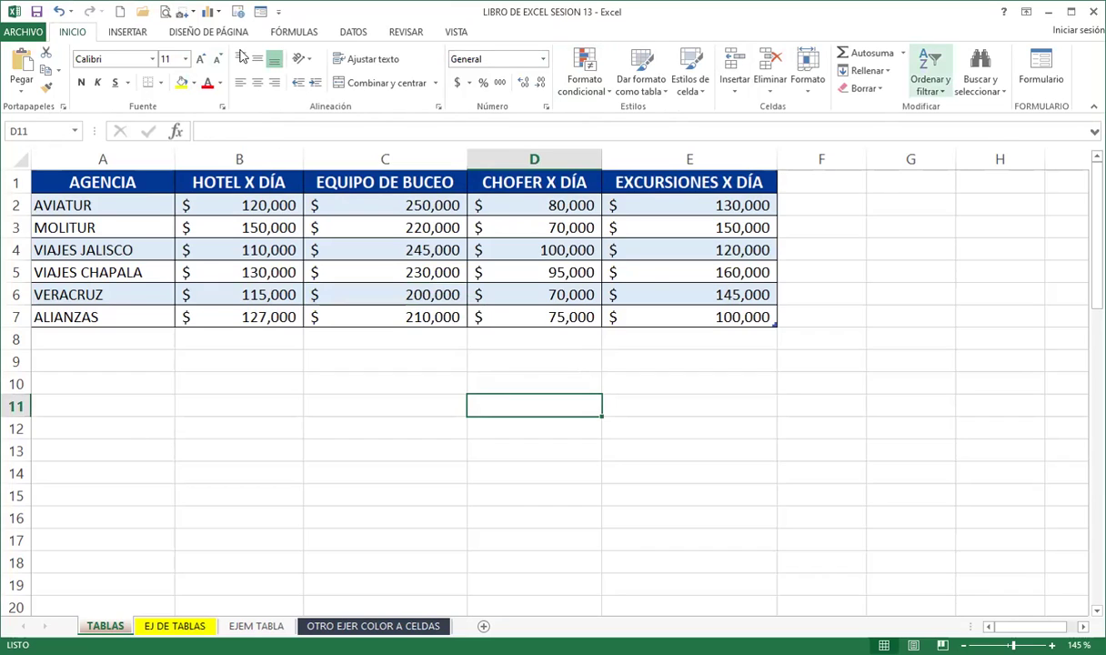
Rename the agency rates table as TABLAS_1.
click(538, 273)
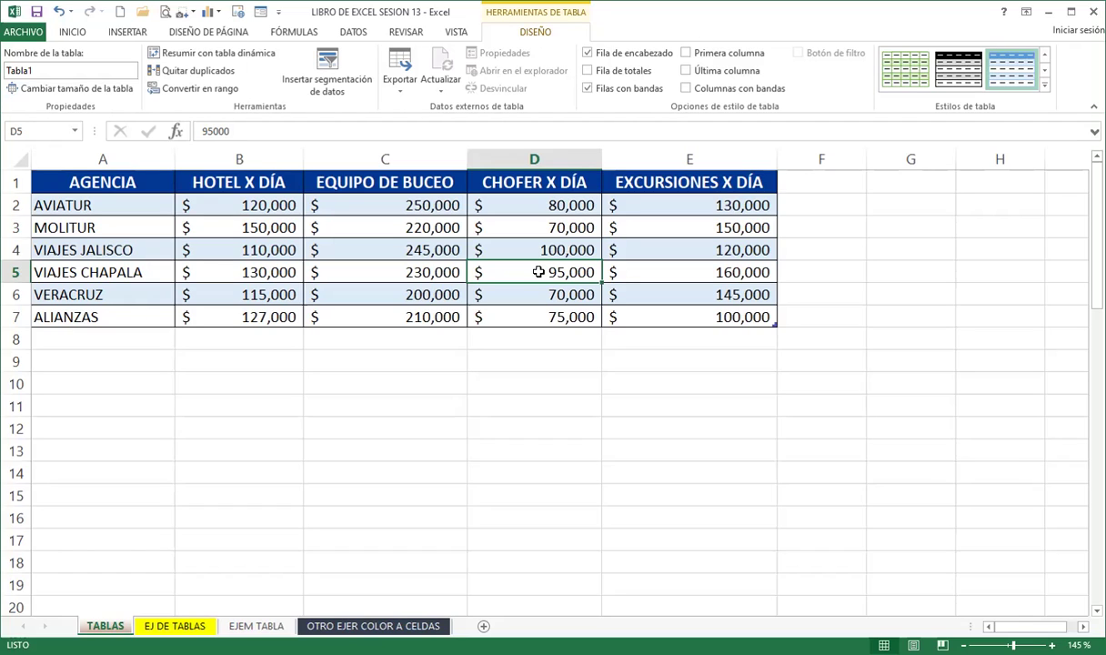
click(45, 71)
text(TABLAS_1)
click(350, 449)
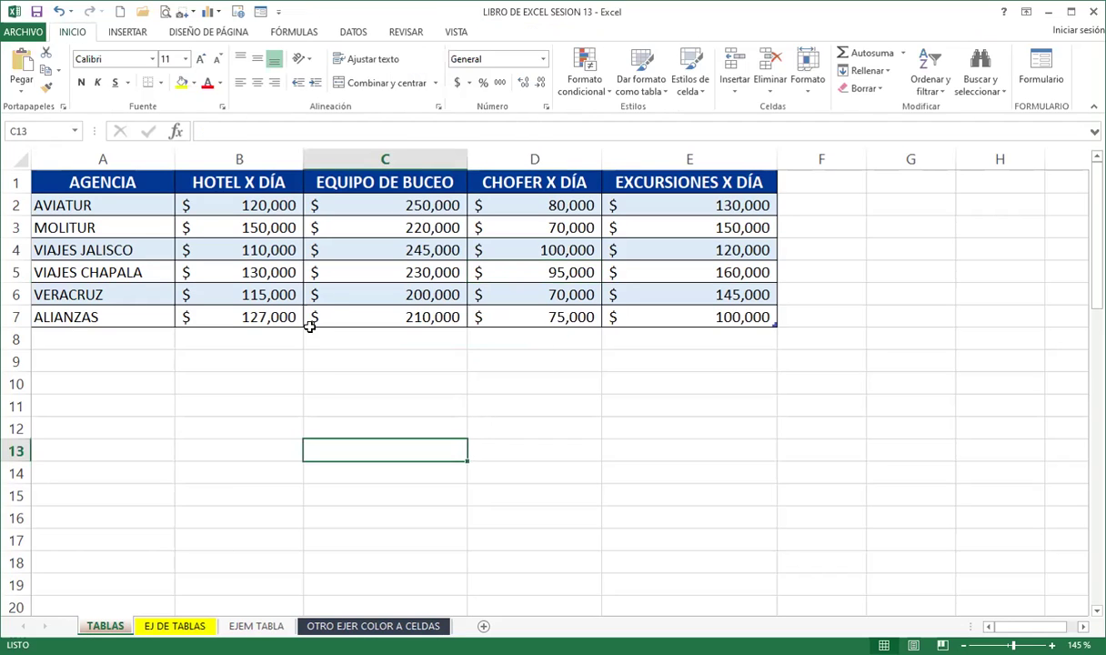
click(364, 293)
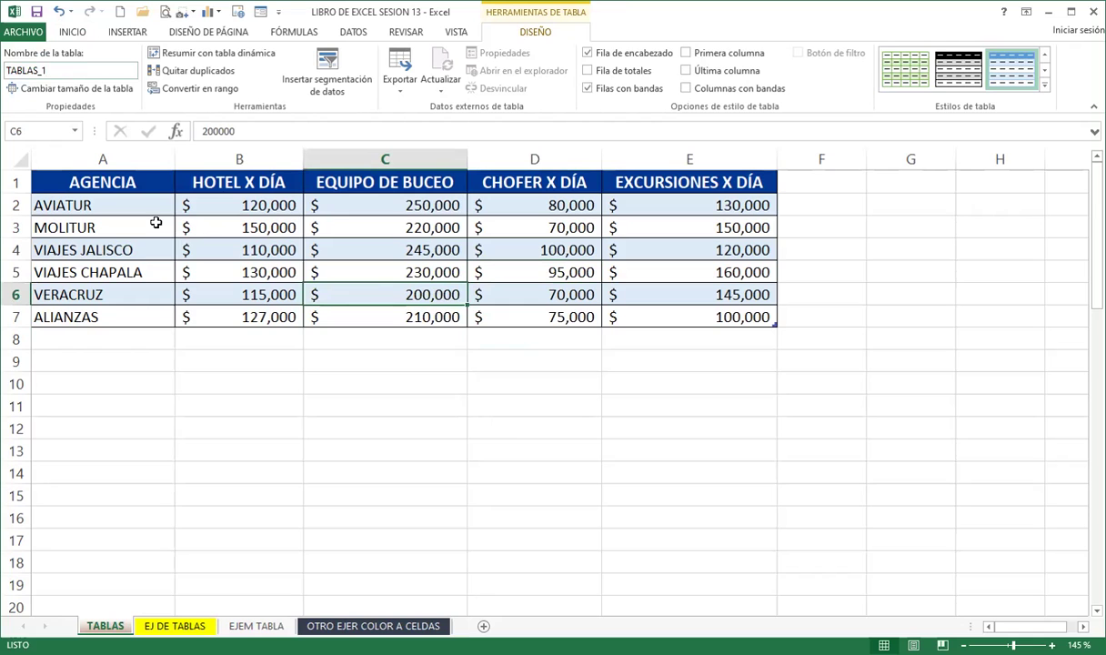
Examine the table's banded rows in the AGENCIA column and the formatting of its header row.
scroll(143, 305, up, 3)
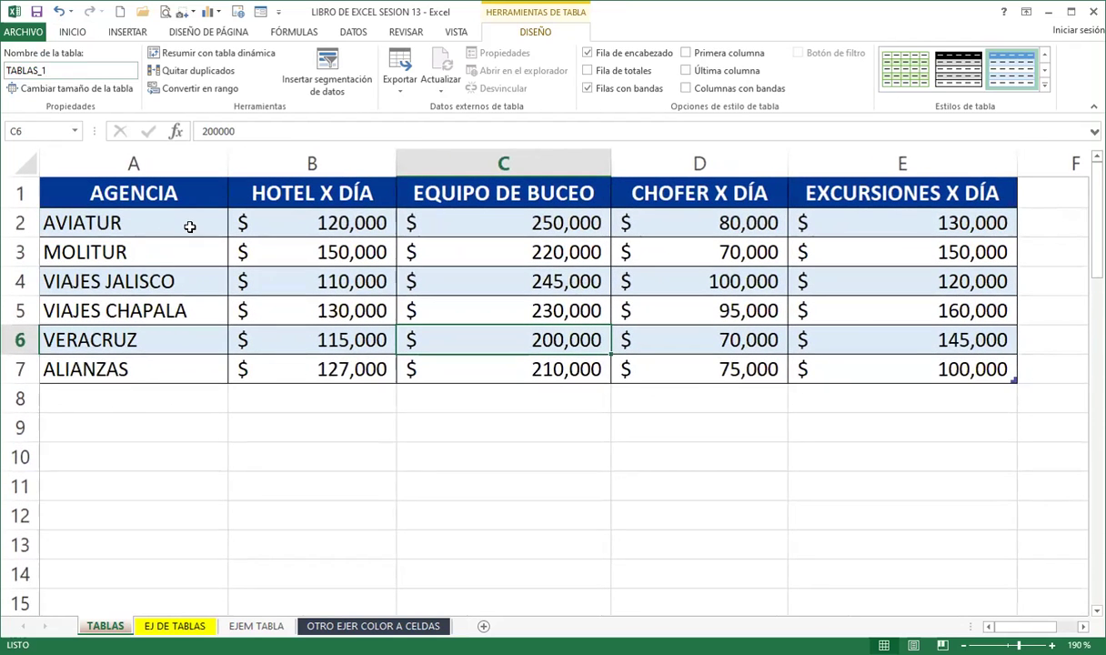
click(174, 220)
click(180, 281)
click(180, 331)
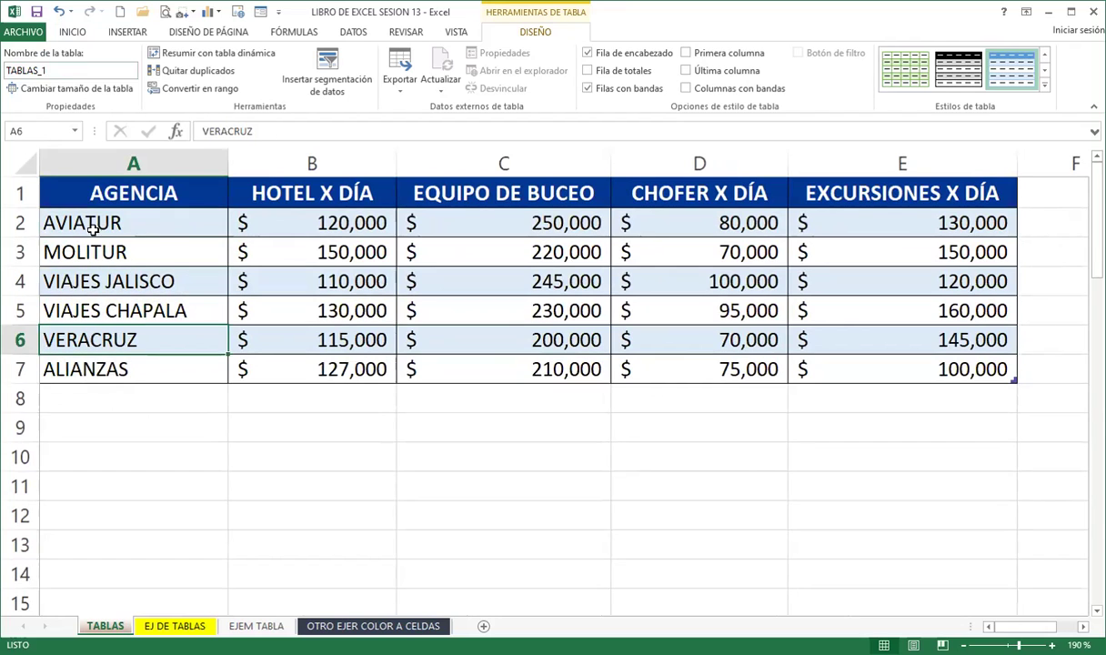
click(168, 249)
click(128, 223)
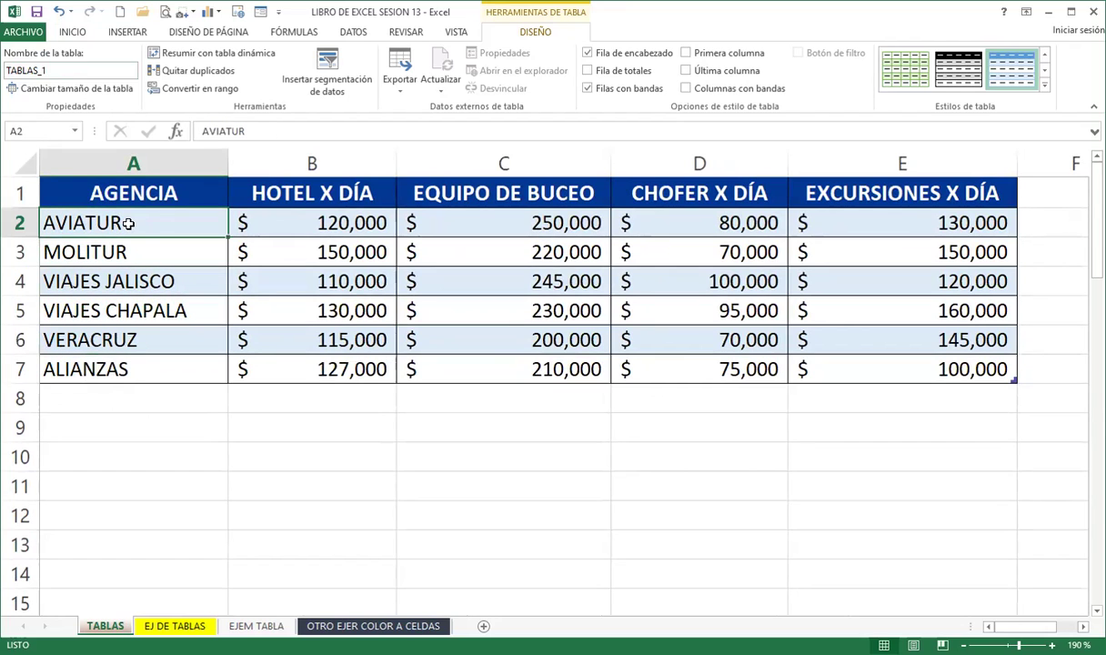
click(154, 254)
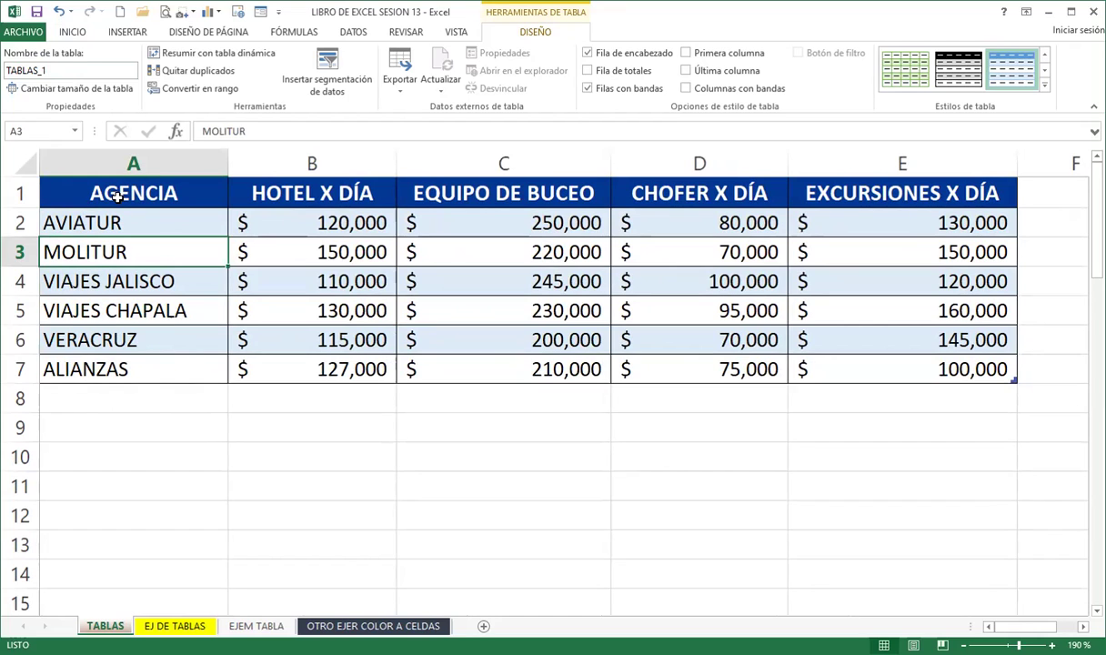
drag(84, 191, 821, 193)
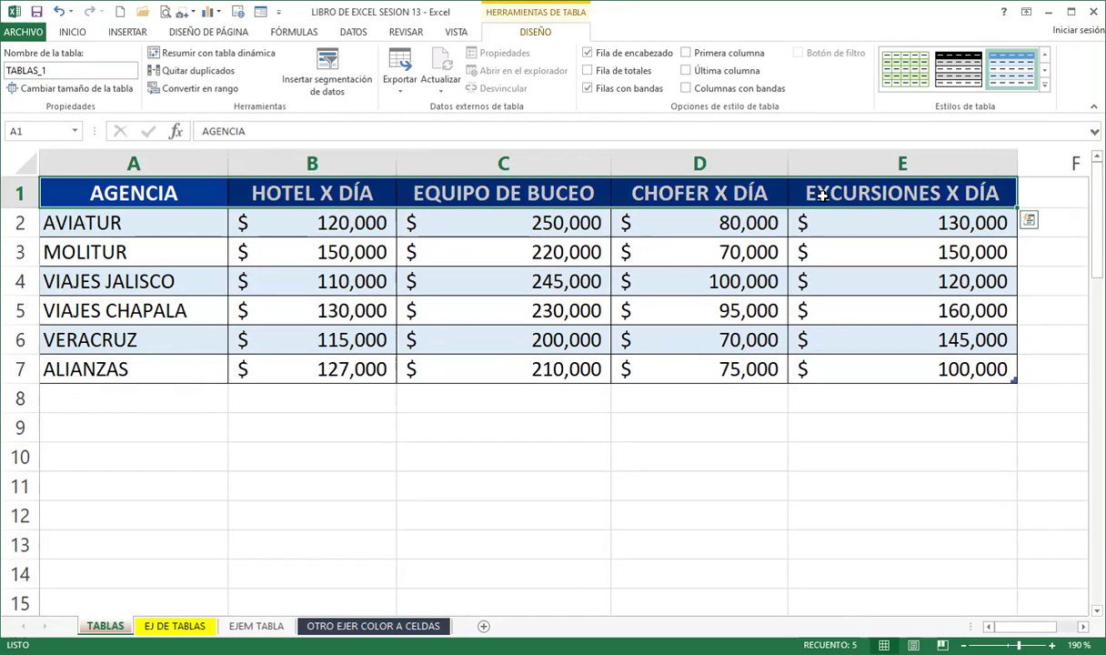
click(135, 194)
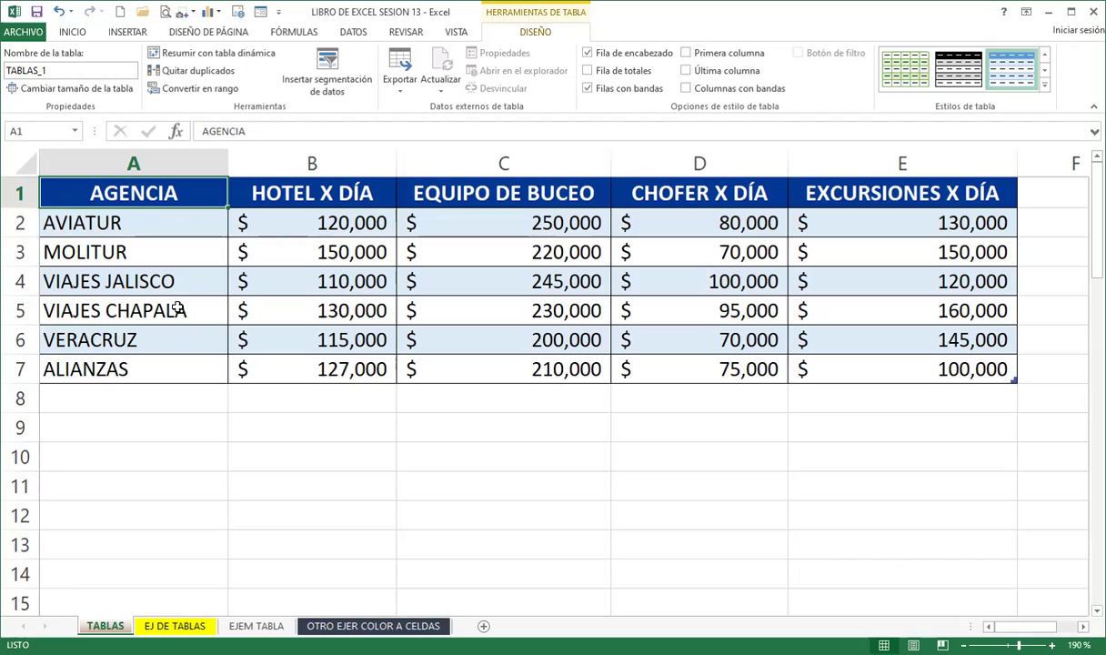
Look through the available table styles, leaving the current style applied.
click(1044, 88)
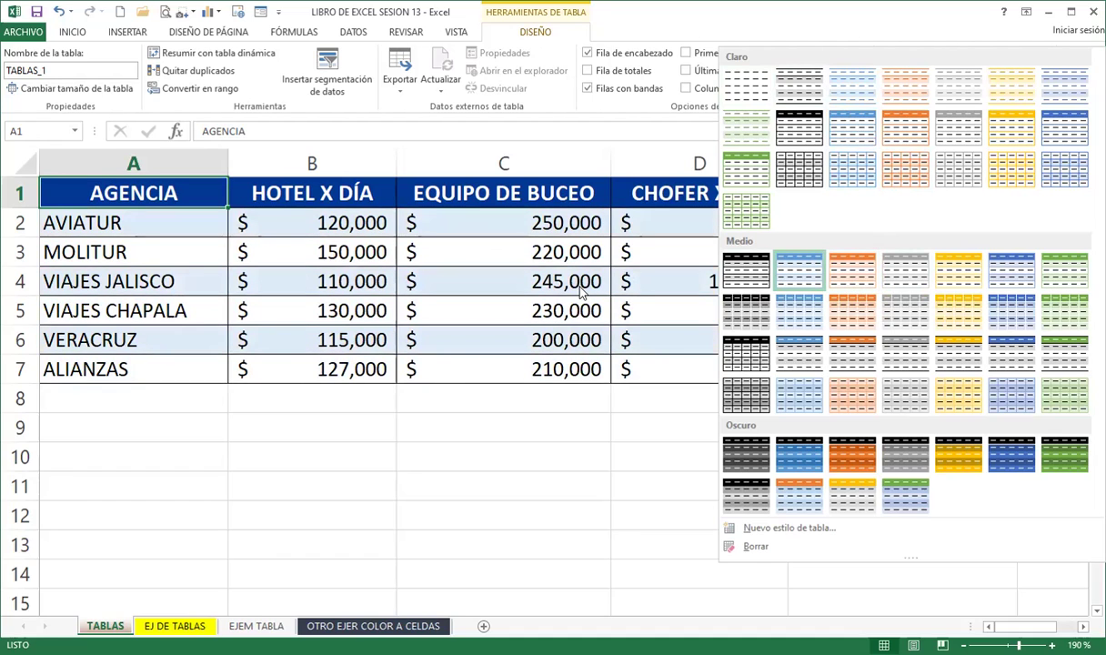
click(480, 304)
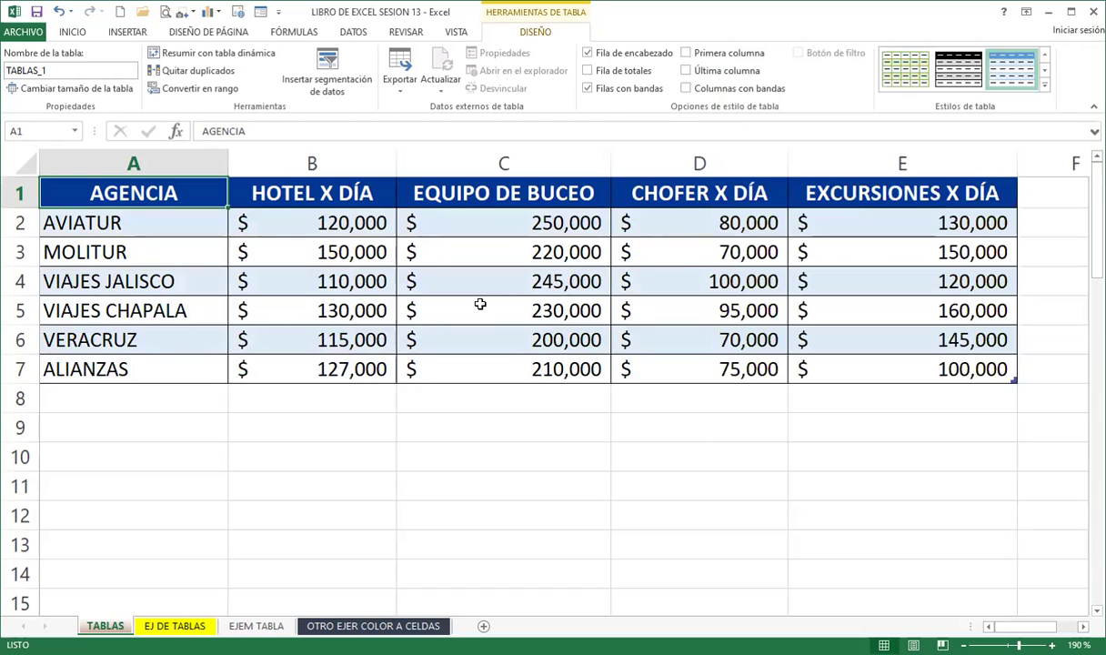
click(446, 302)
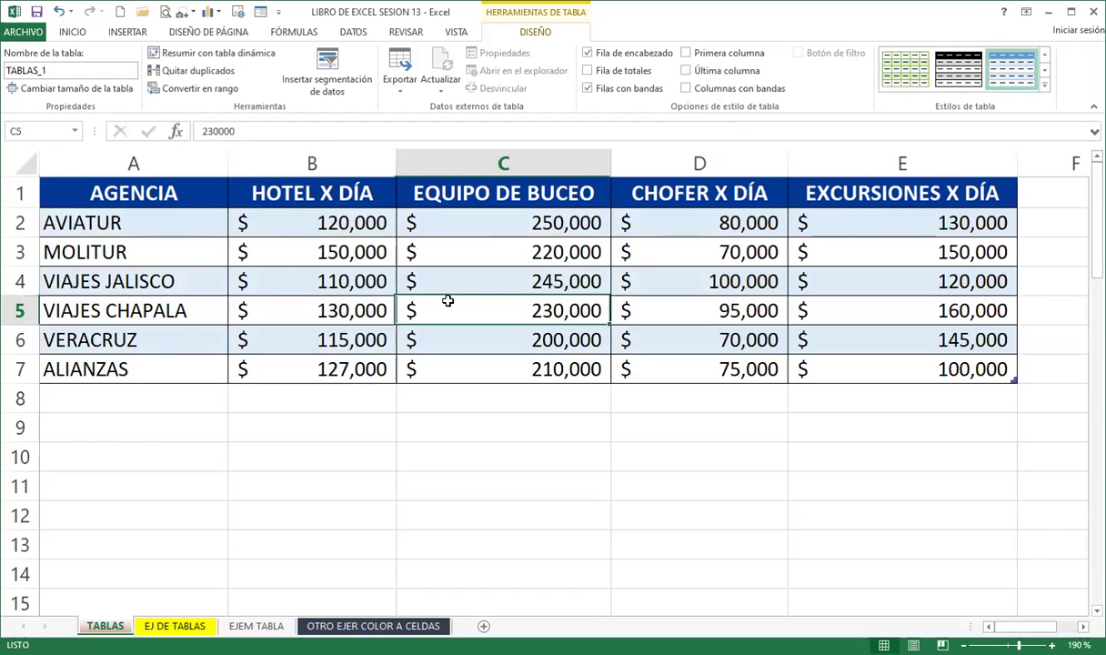
click(456, 248)
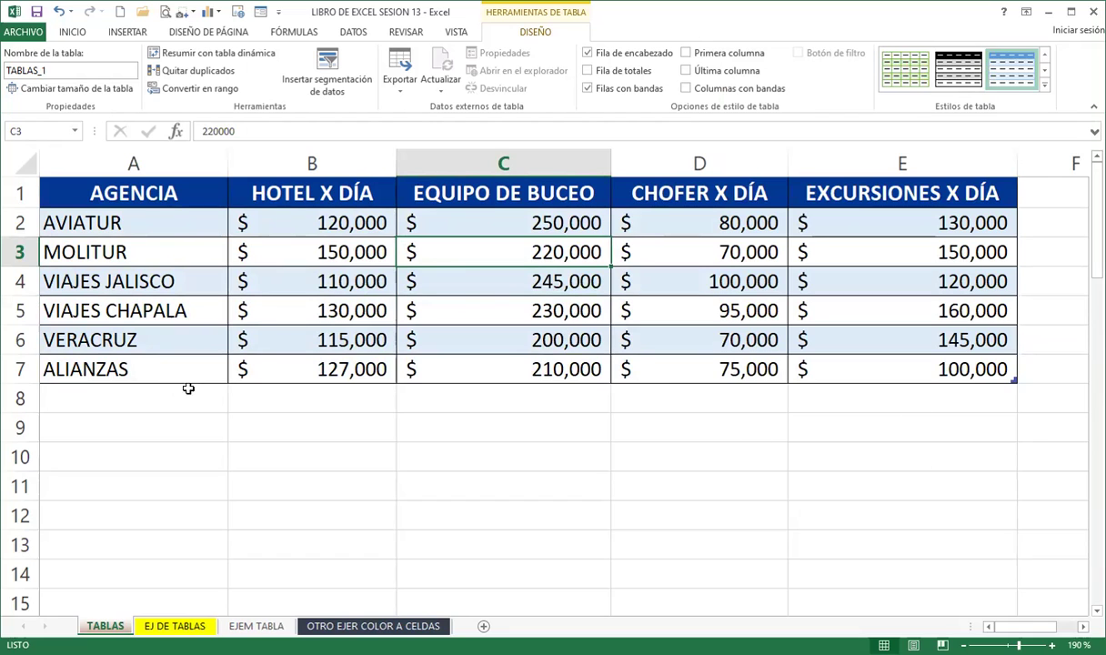
Enter AVIATUR as a new agency in A8, directly below the table's last row.
click(153, 396)
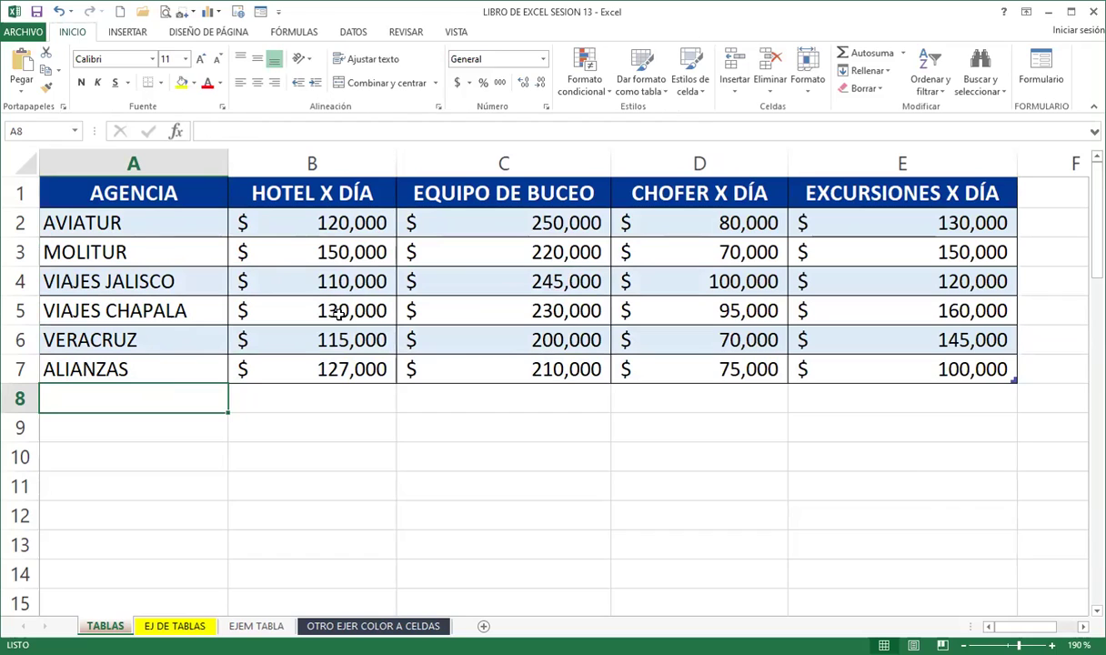
text(AVIATUR)
key(Return)
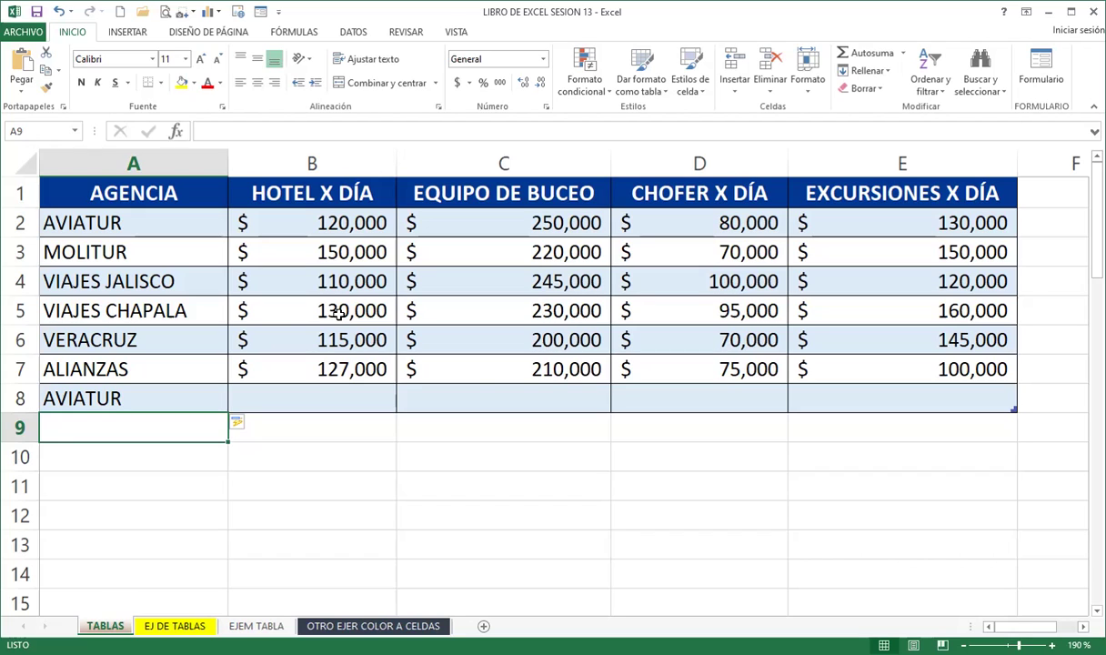
key(Up)
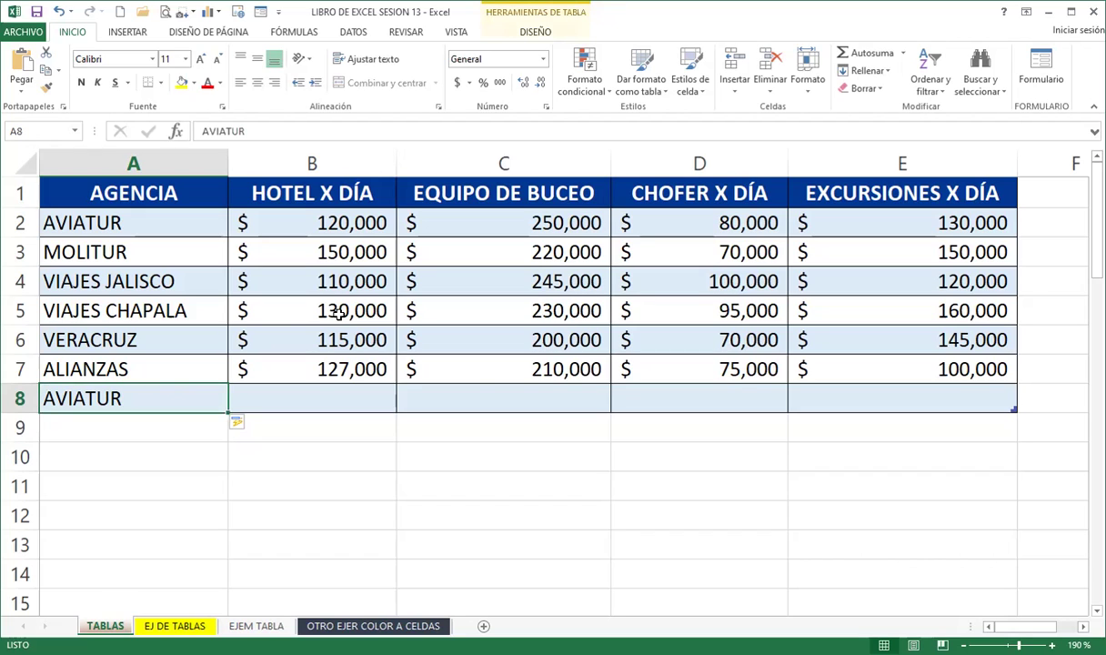
key(Down)
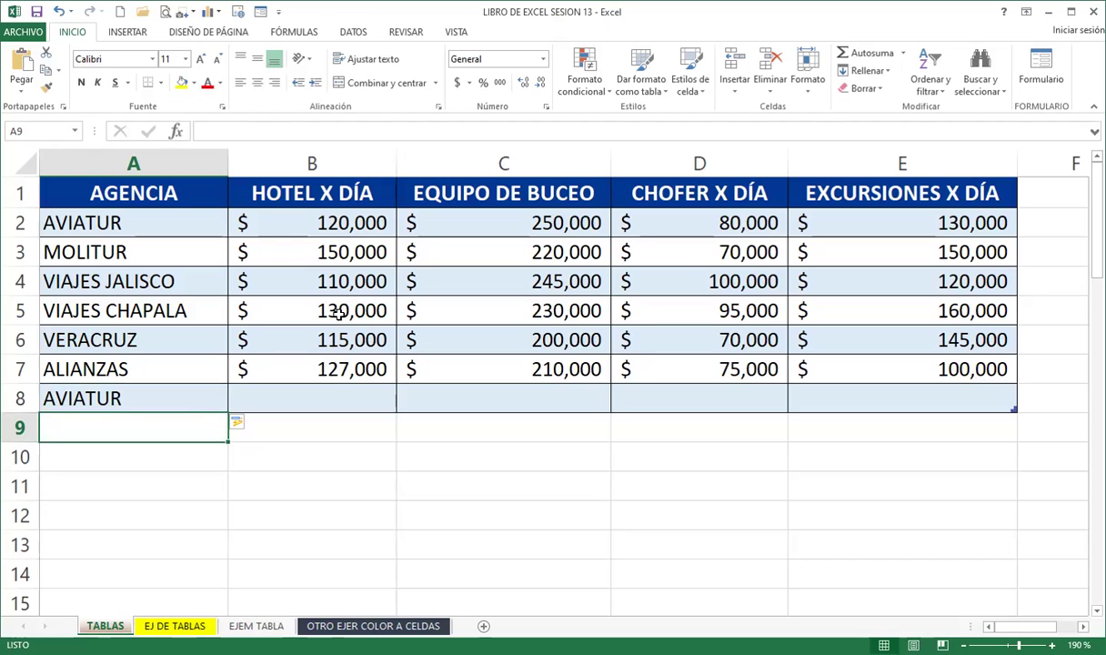
Enter MOLITUR in A11, leaving rows 9 and 10 blank between it and the table.
key(Down)
key(Down)
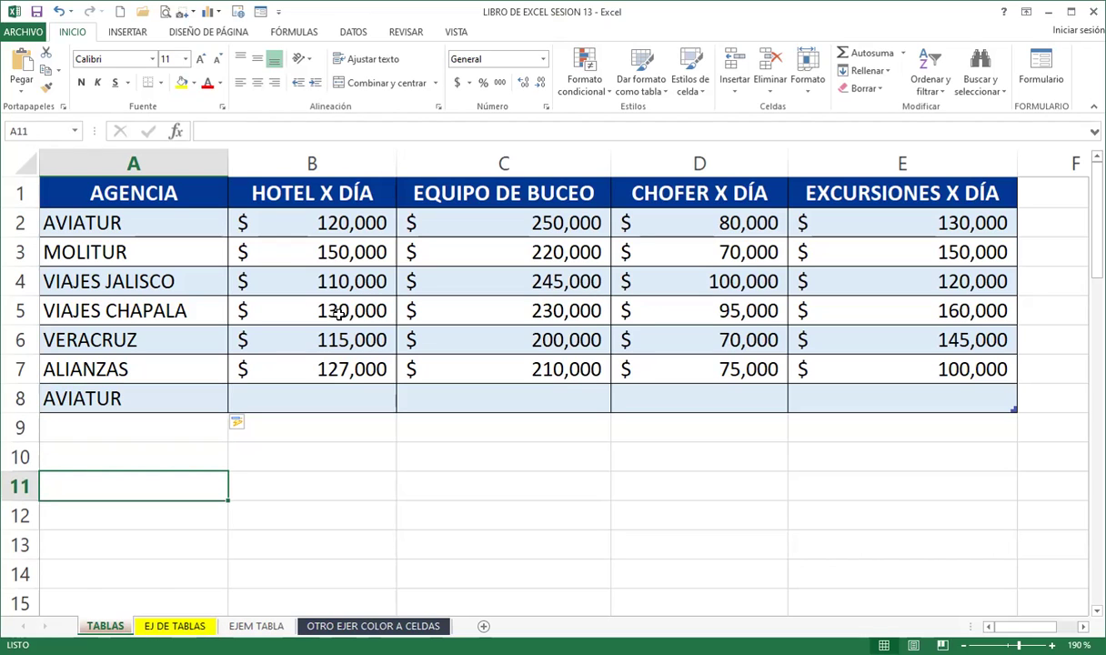
text(MOLITUR)
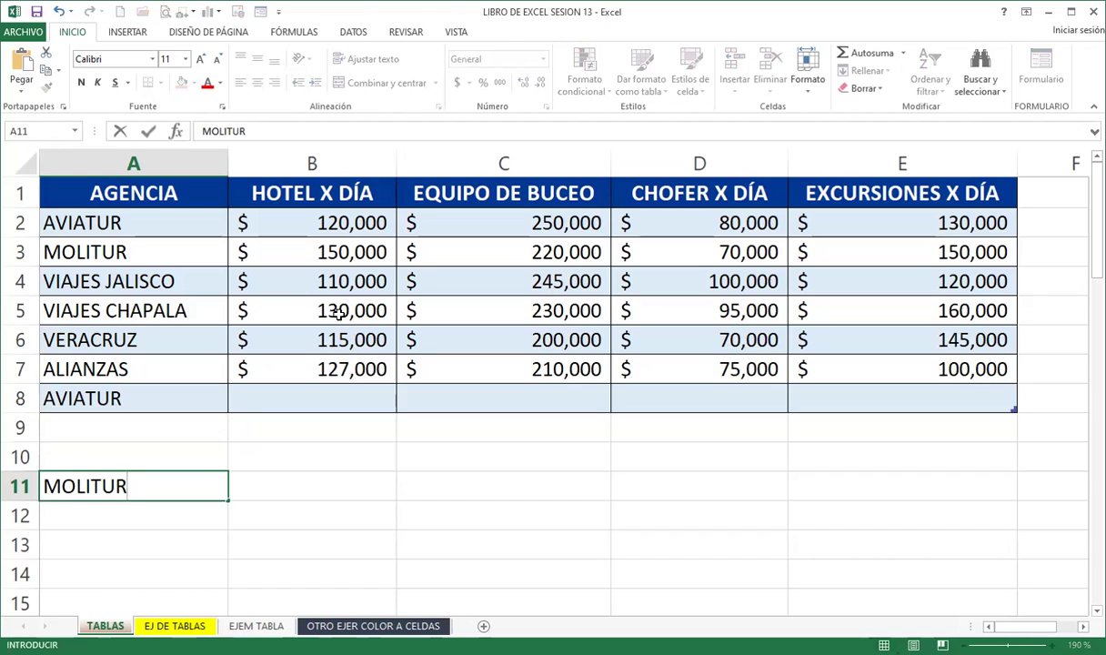
key(Tab)
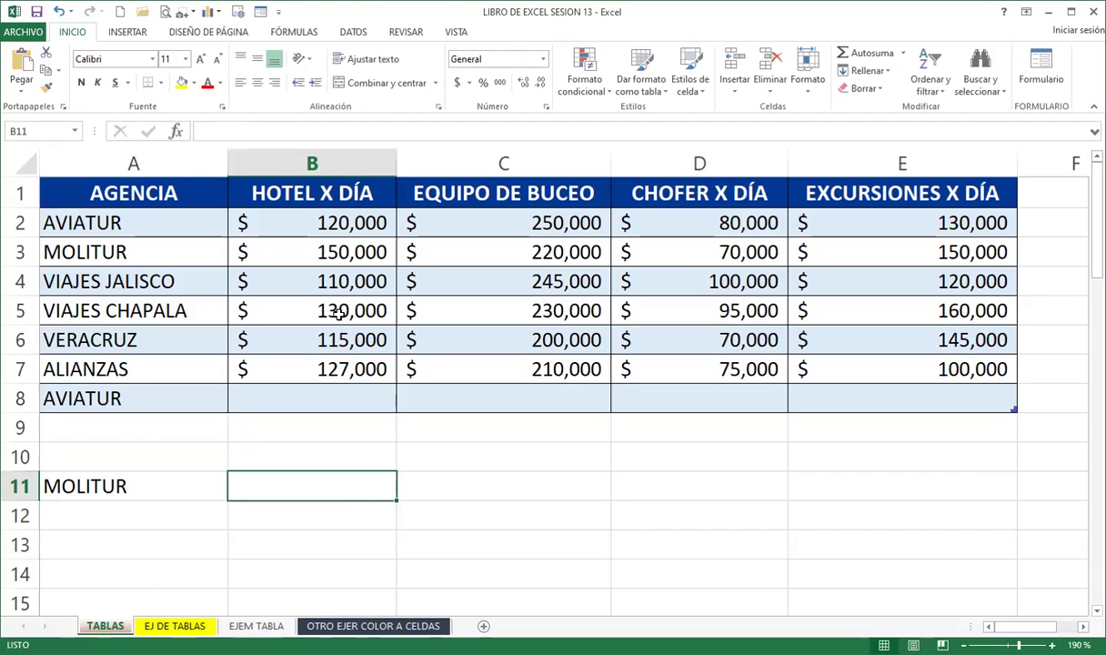
key(Left)
key(Down)
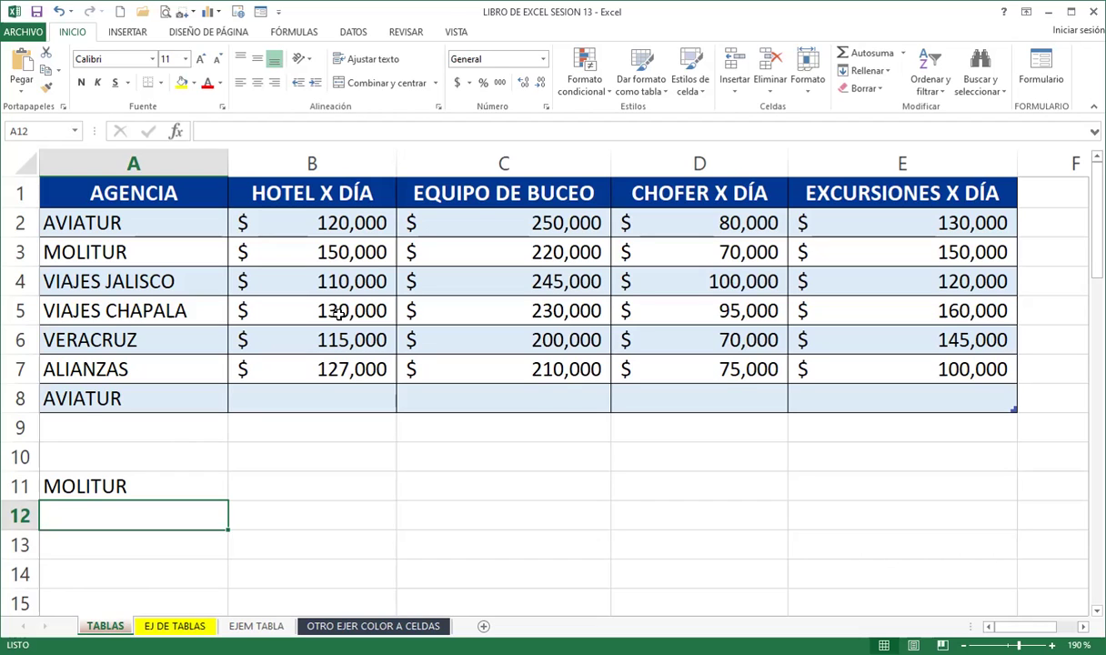
Delete the separate MOLITUR entry in A11.
key(Up)
key(Down)
key(Up)
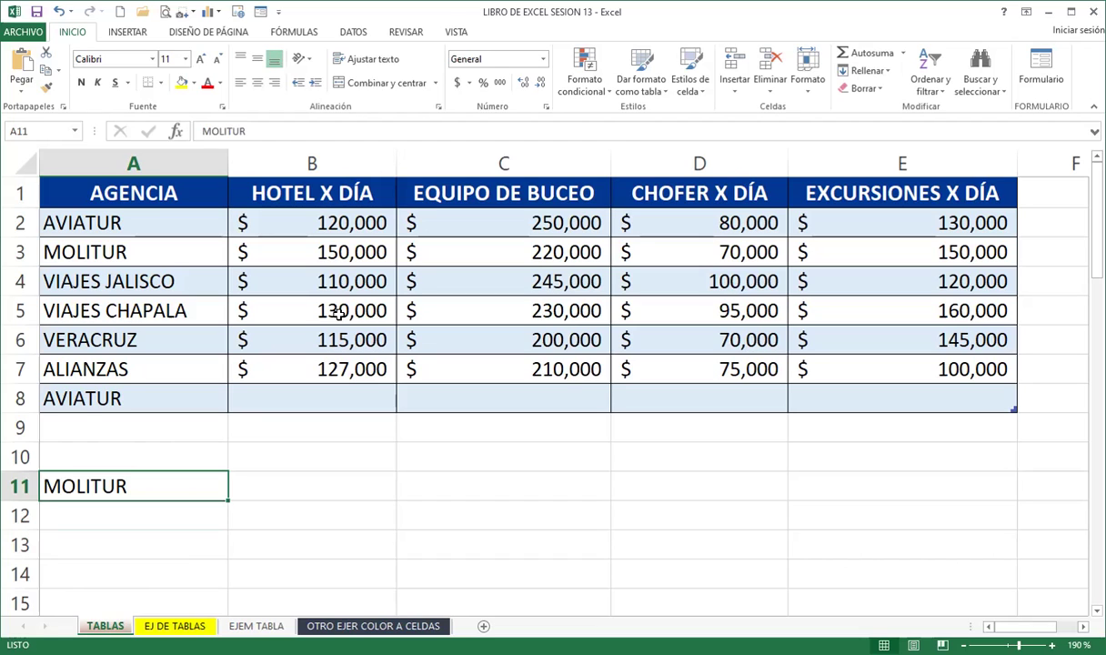
key(Delete)
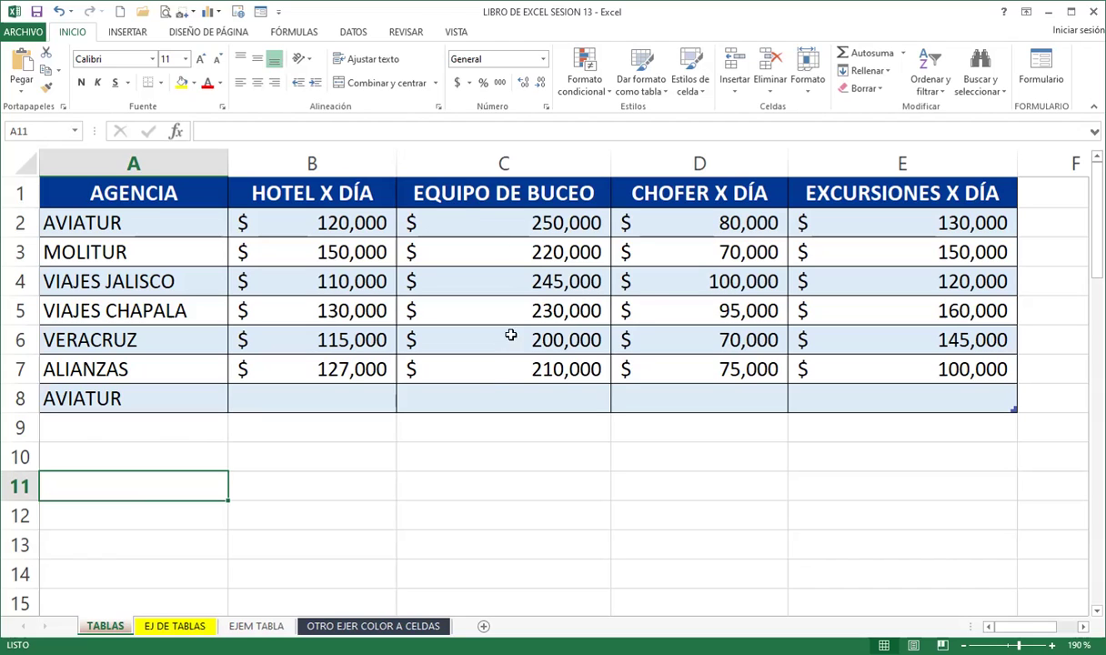
Extend the table from row 8 down to row 13 with its resize handle and select the new rows.
click(501, 396)
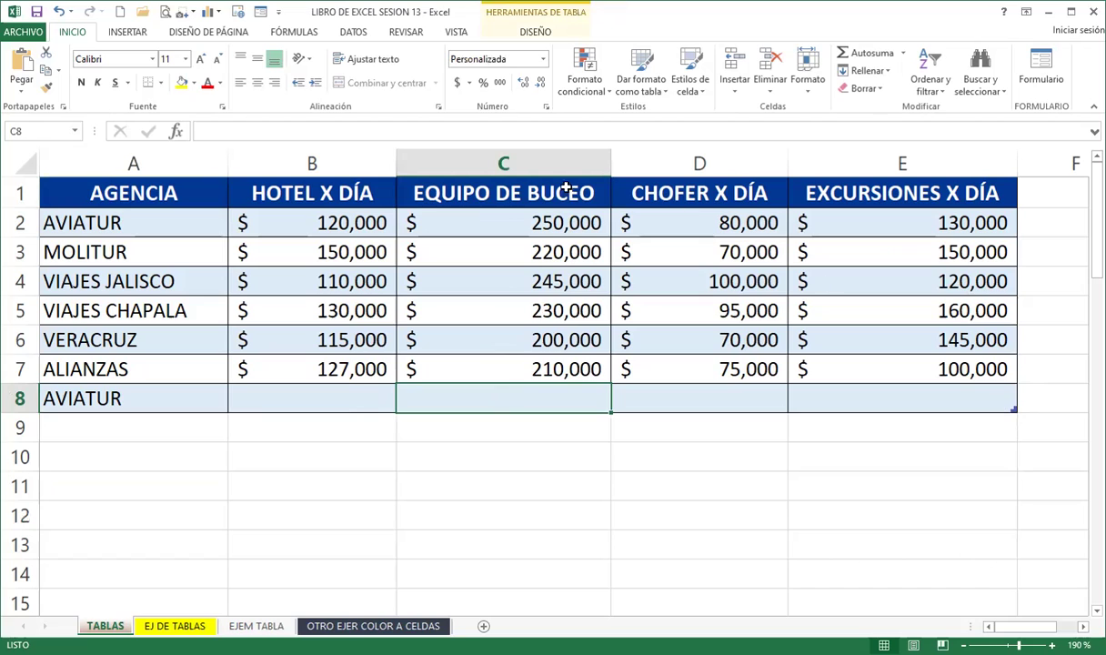
click(504, 218)
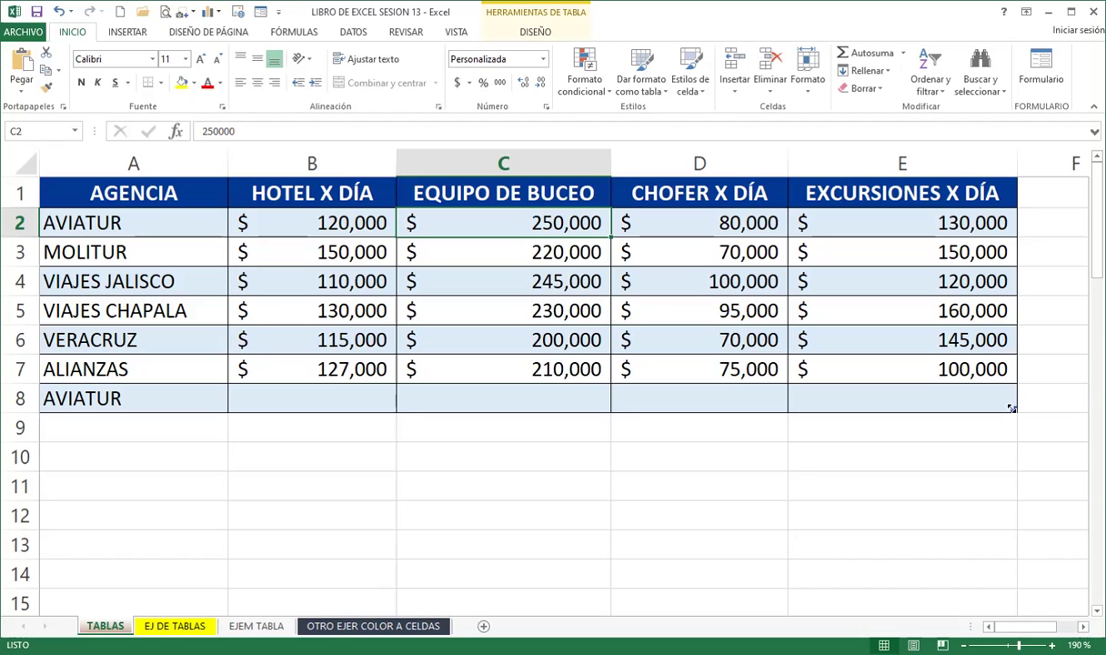
drag(1011, 409, 1011, 543)
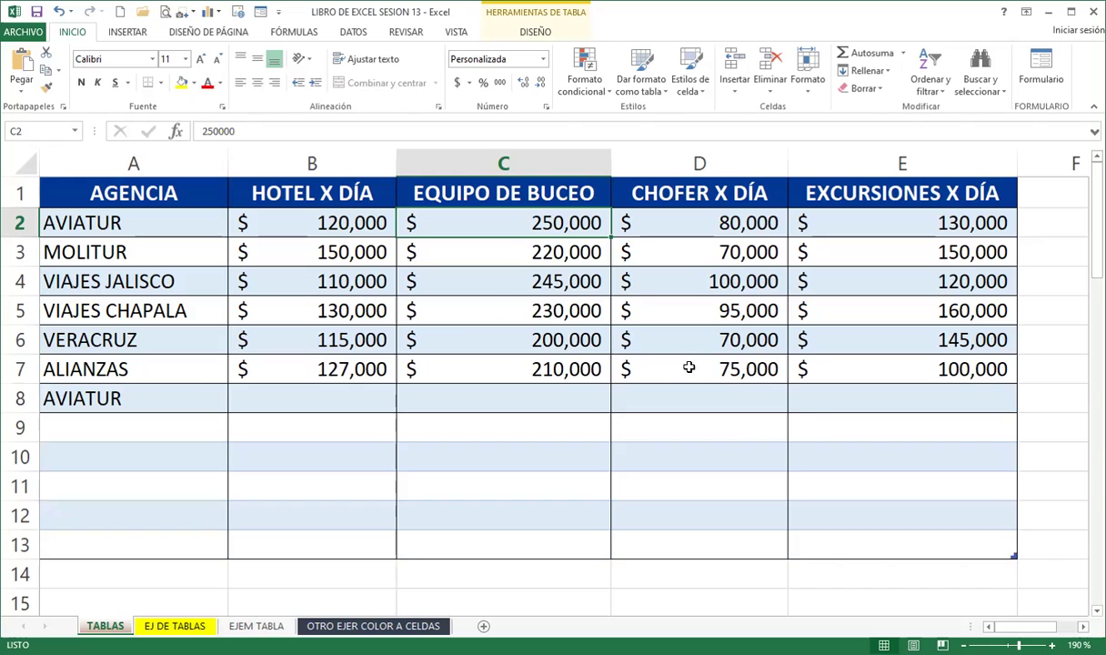
click(164, 420)
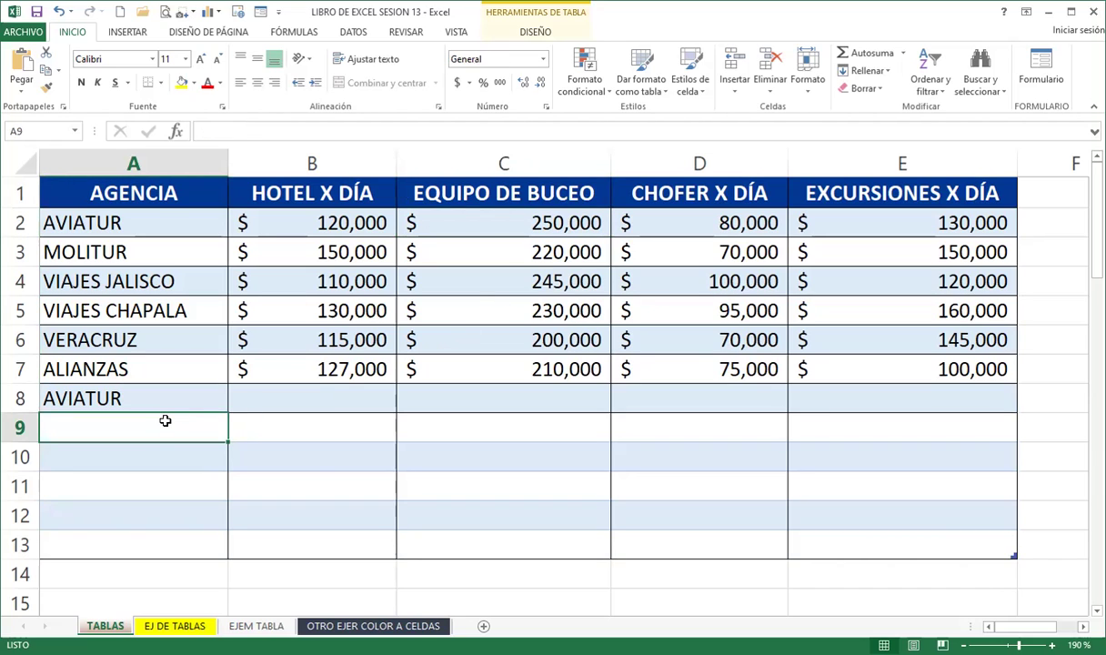
click(193, 480)
drag(163, 434, 913, 528)
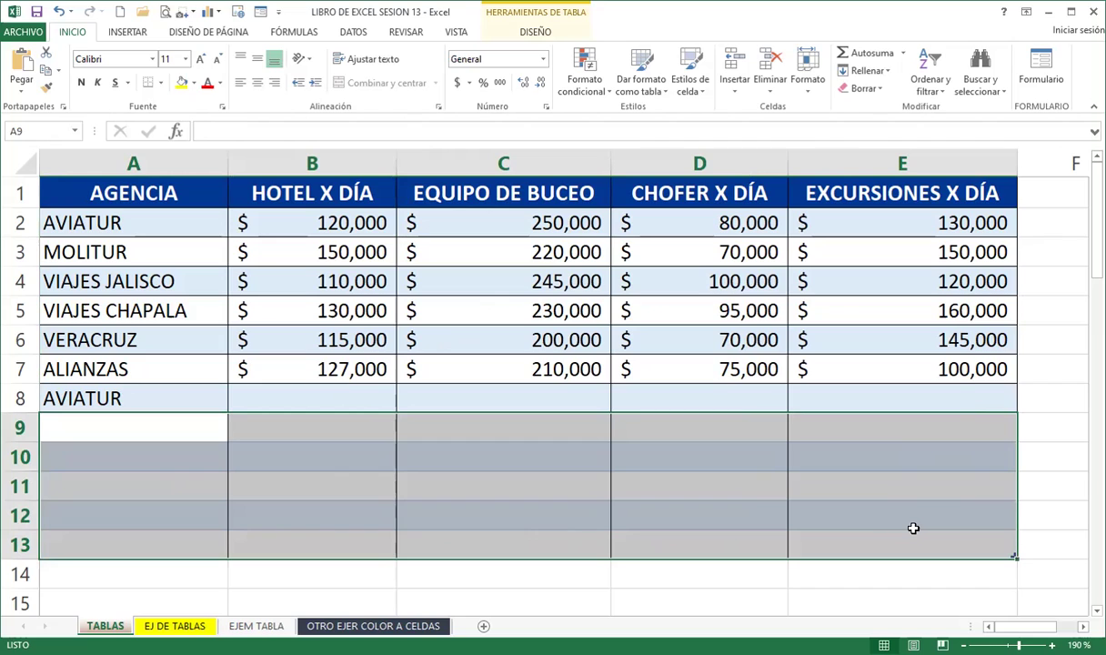
click(232, 482)
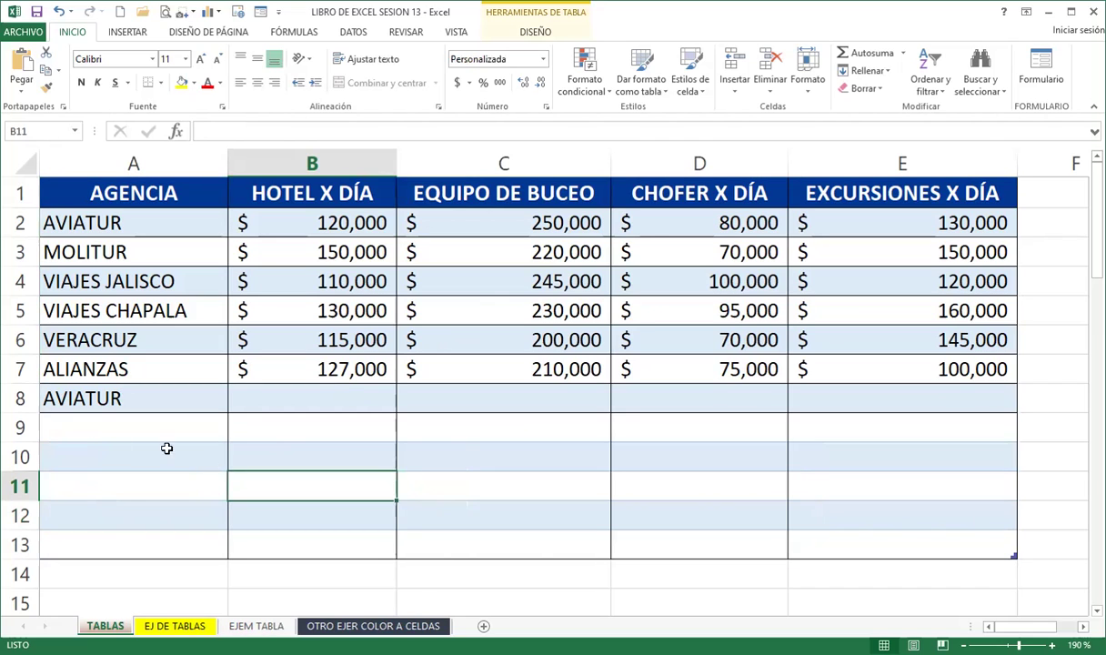
Enter MOLITUR as an agency in A9, the first empty row of the enlarged table.
click(88, 445)
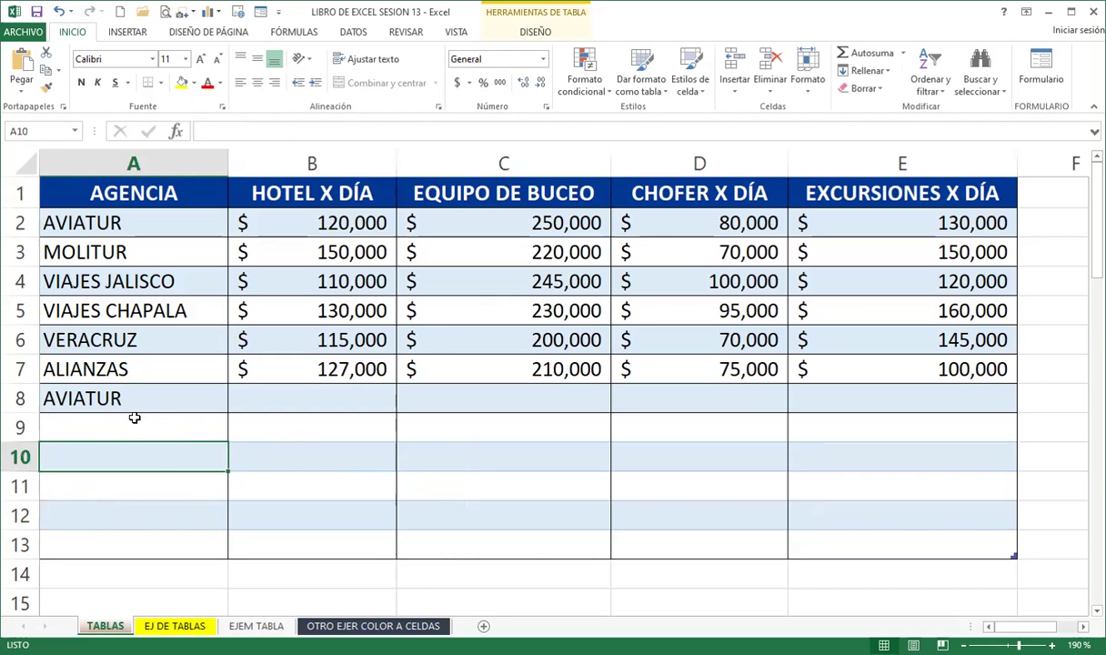
click(123, 428)
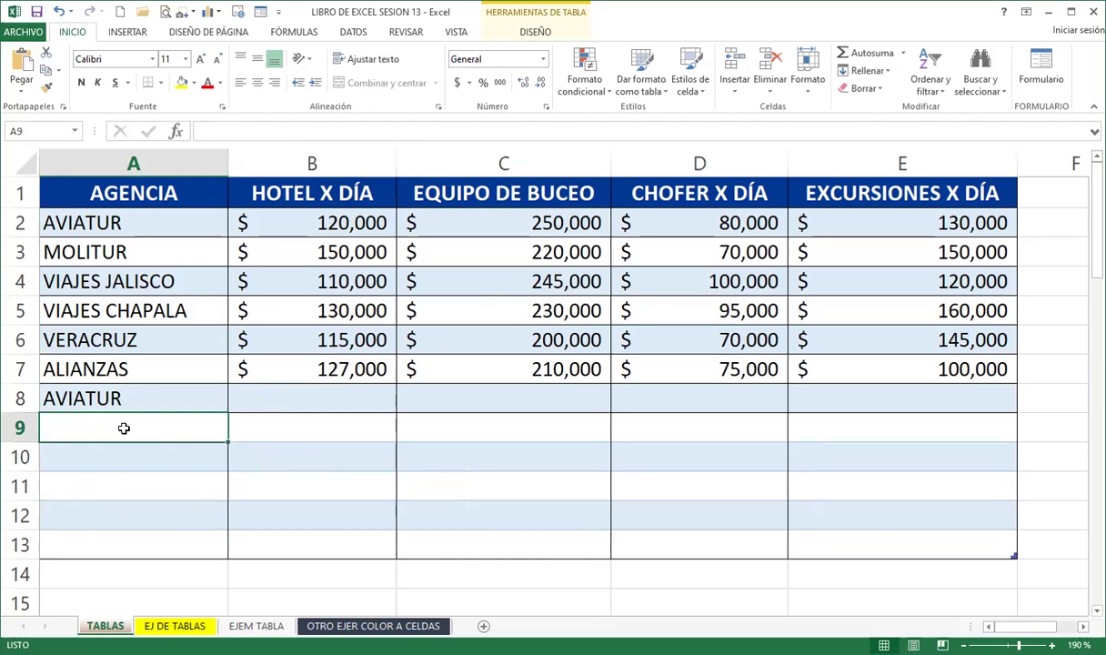
text(MOLITUR)
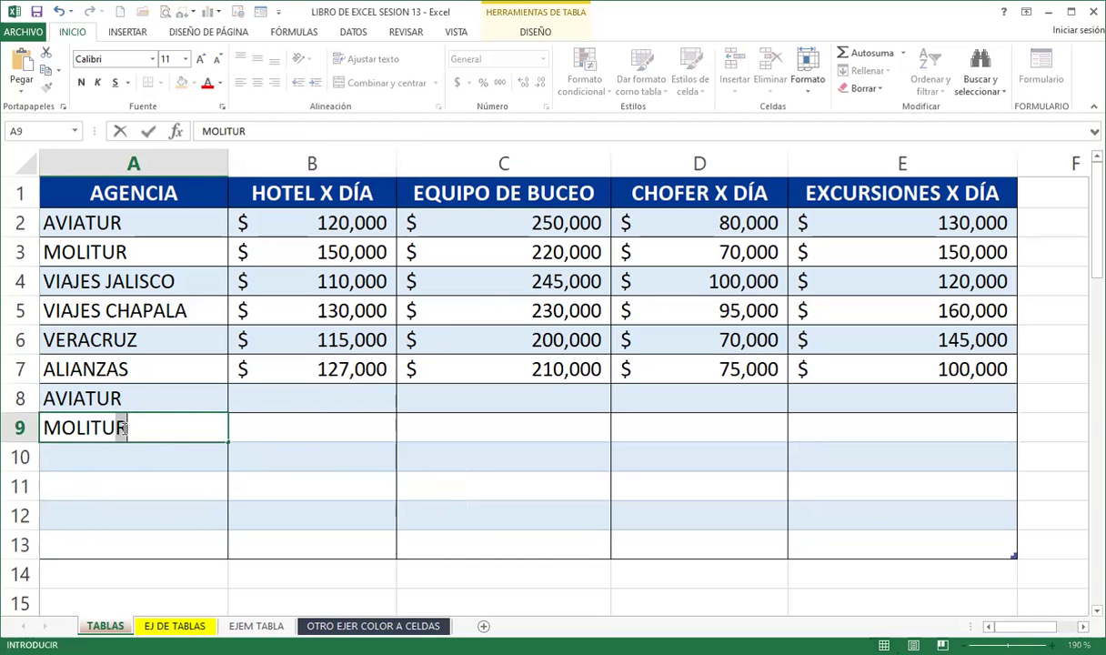
key(Return)
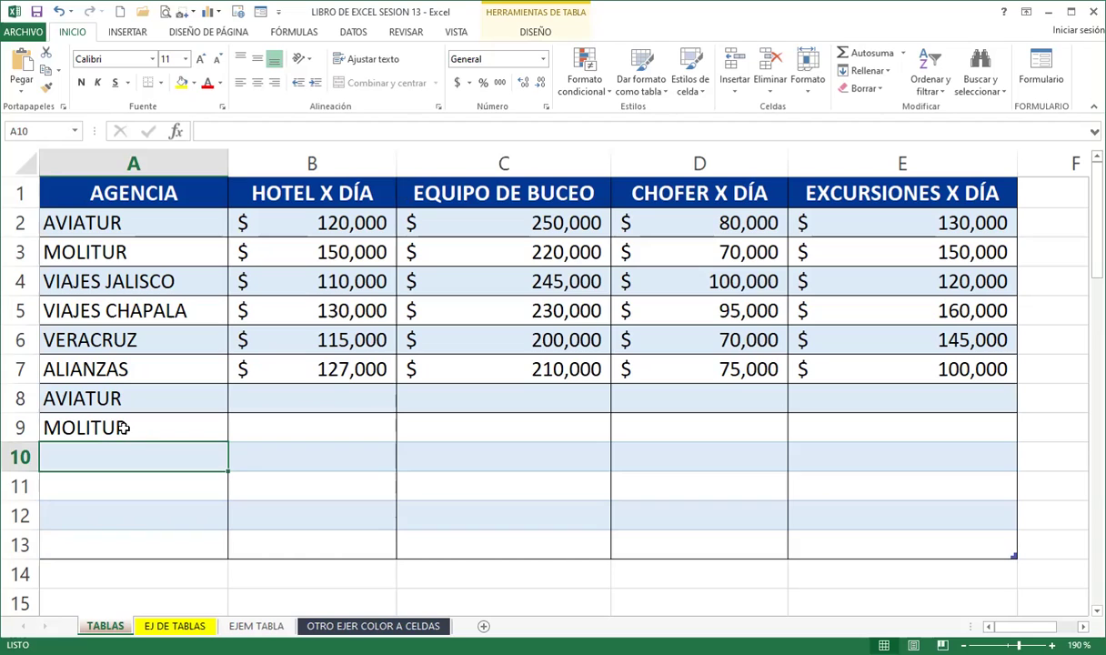
Enter VIAJE in A12, leaving rows 10 and 11 of the table blank.
key(Down)
key(Down)
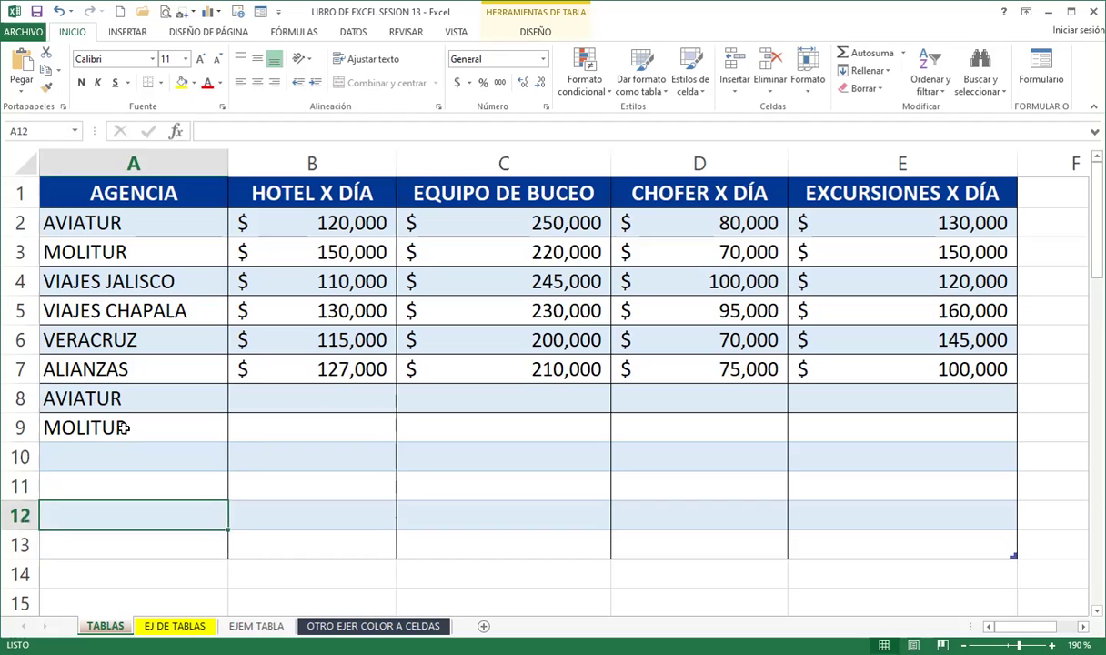
text(VIAJE)
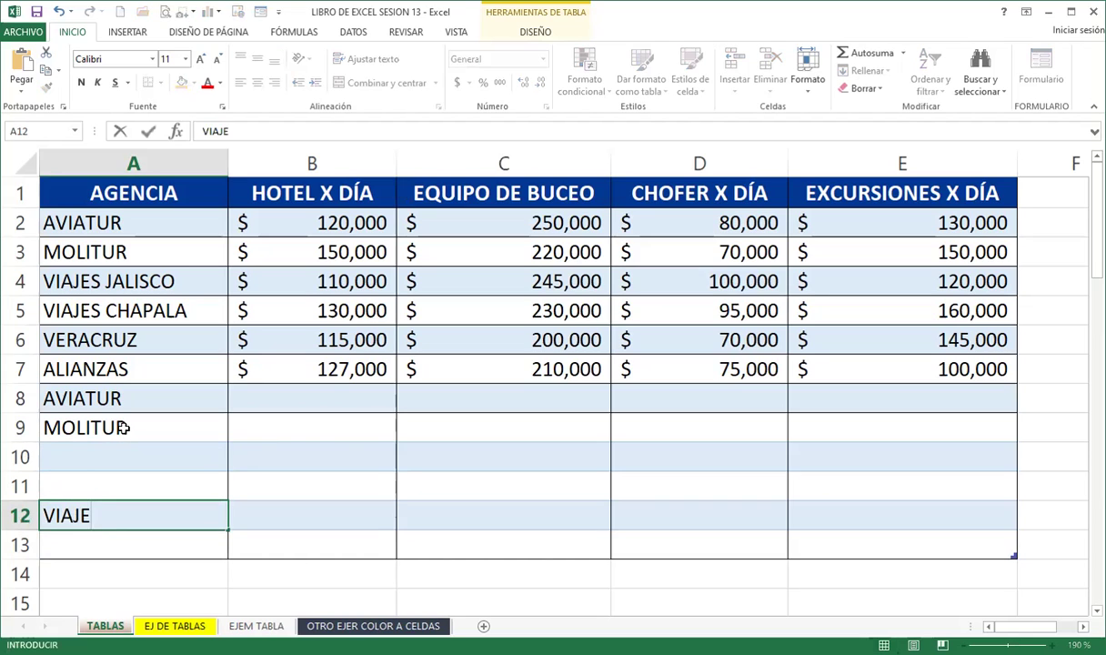
key(Return)
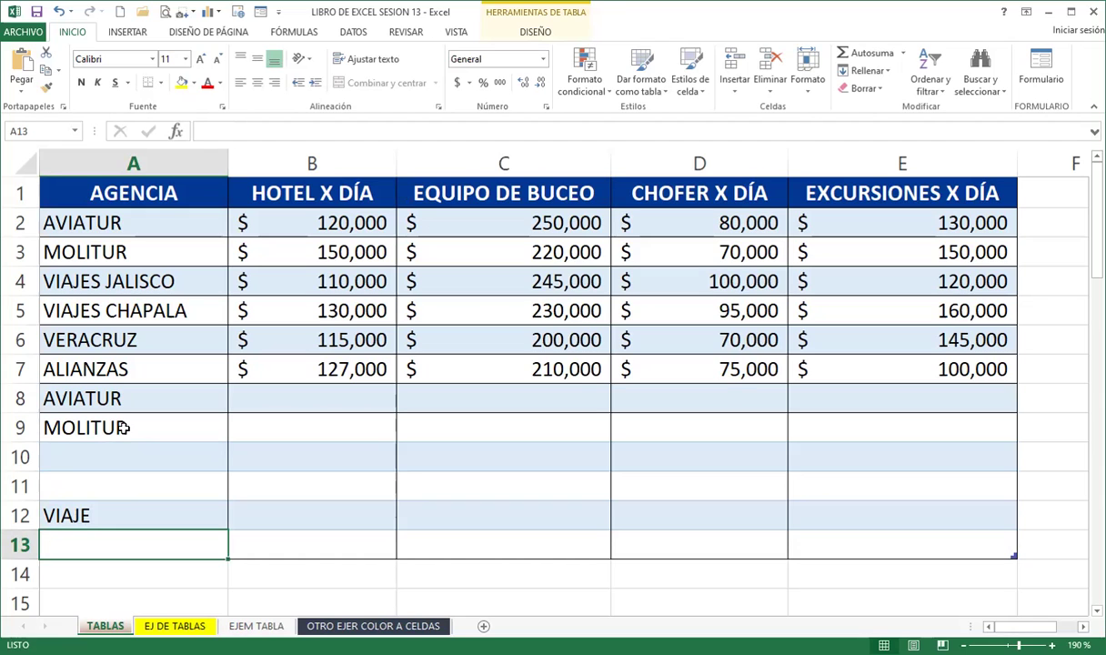
Review the table's data range in the table resize settings, accepting it as =$A$1:$E$13.
click(456, 311)
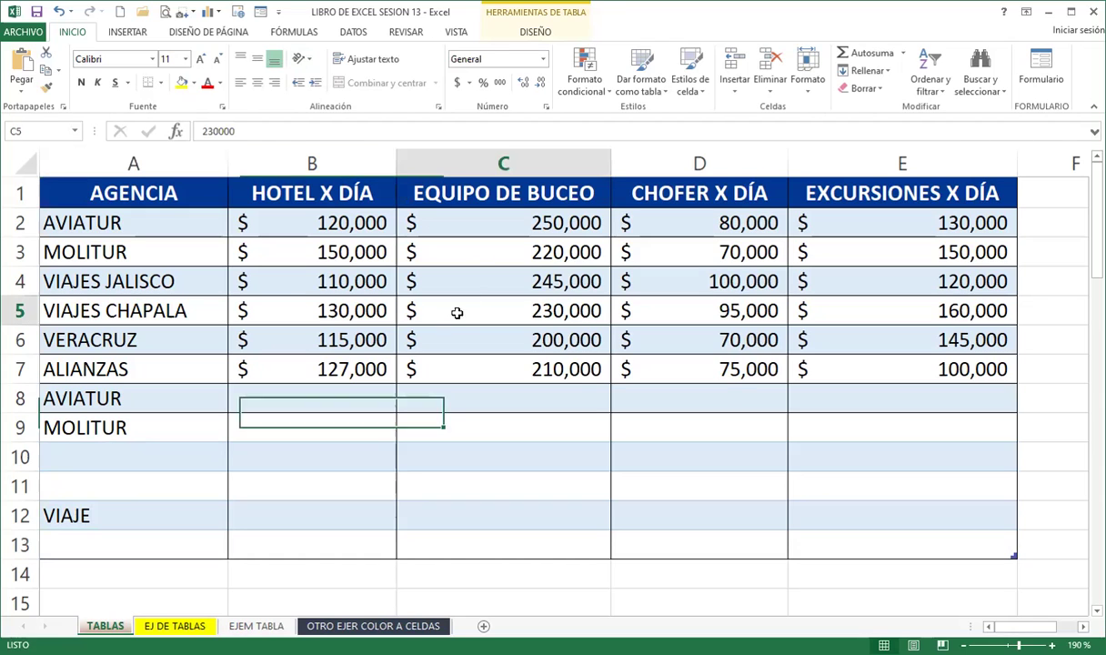
click(517, 28)
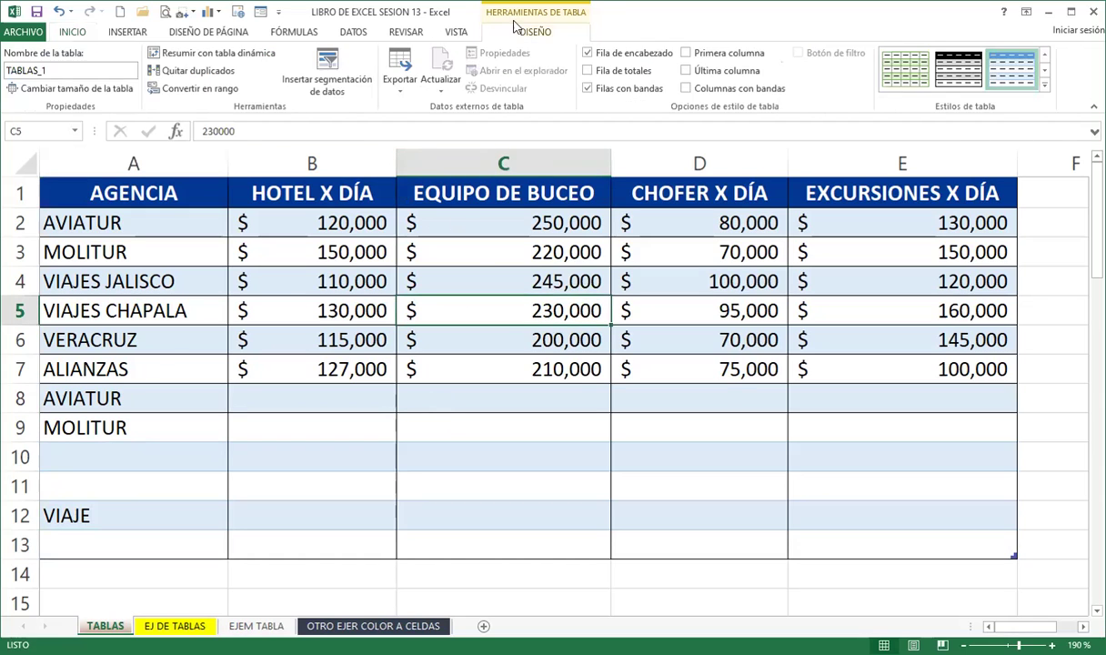
click(49, 89)
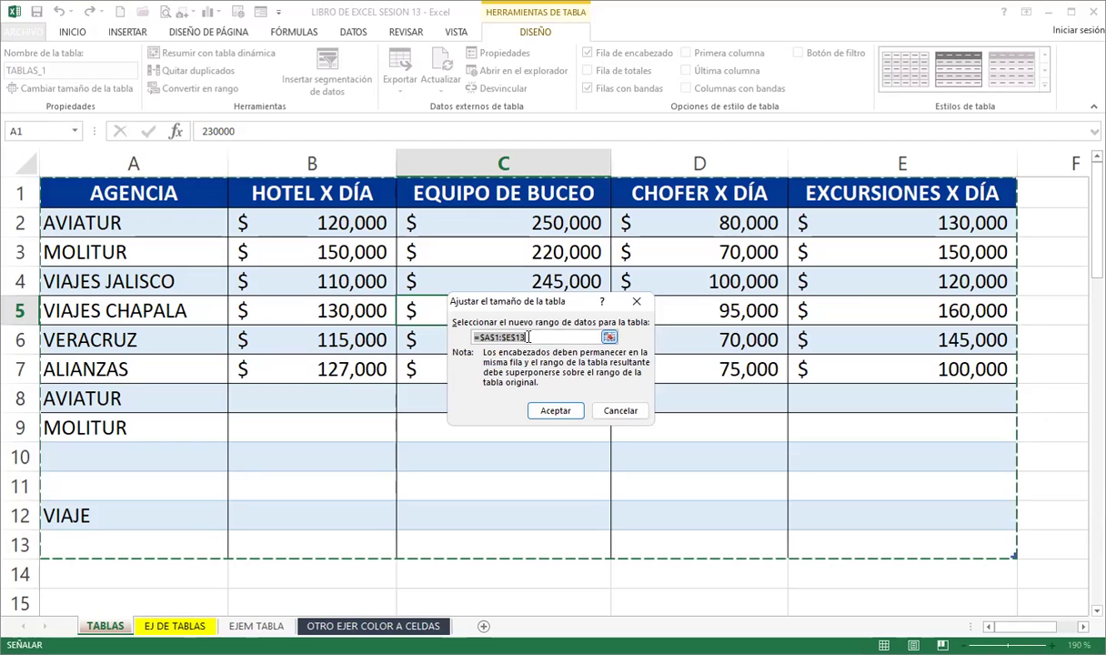
key(Return)
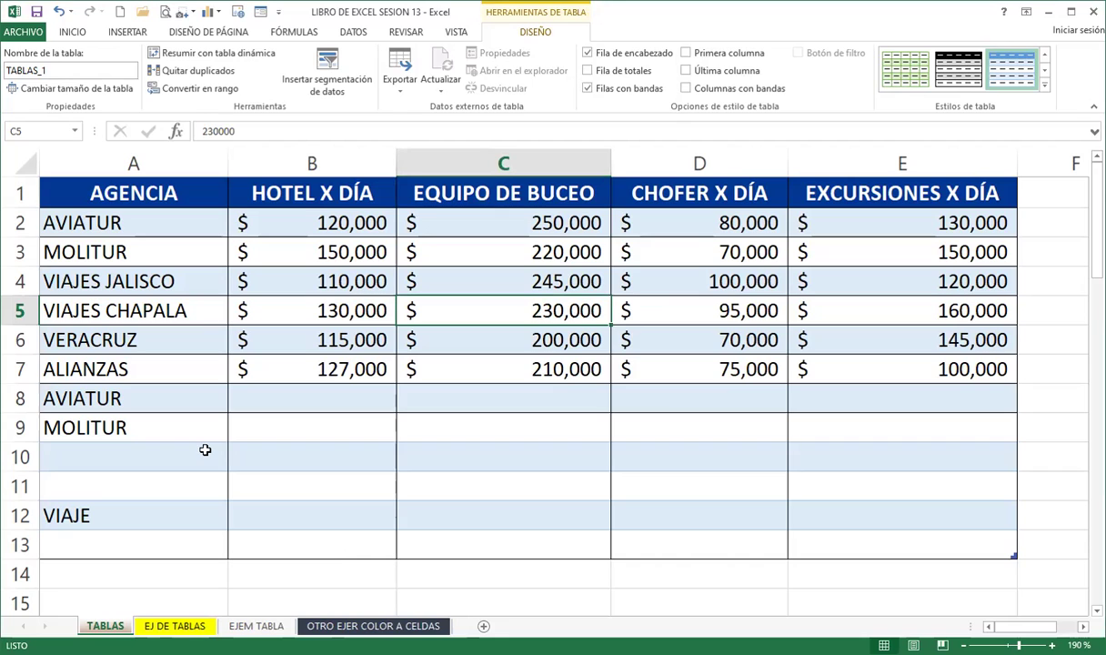
Delete sheet rows 10 to 13 so that the table ends at the MOLITUR row.
click(16, 459)
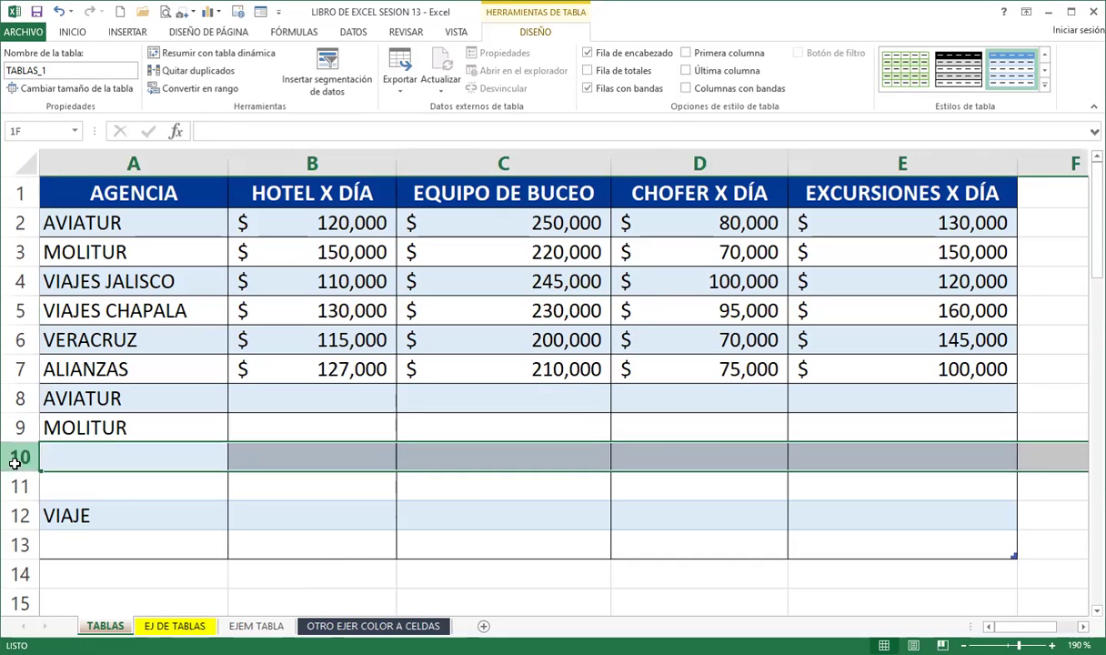
shift+click(9, 546)
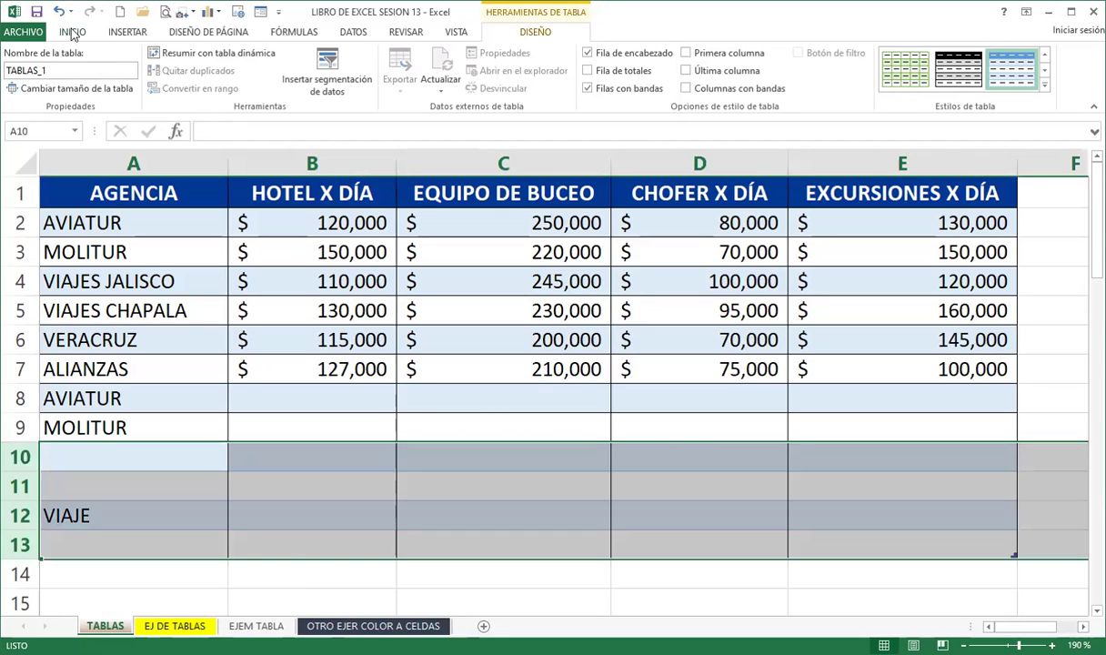
click(72, 32)
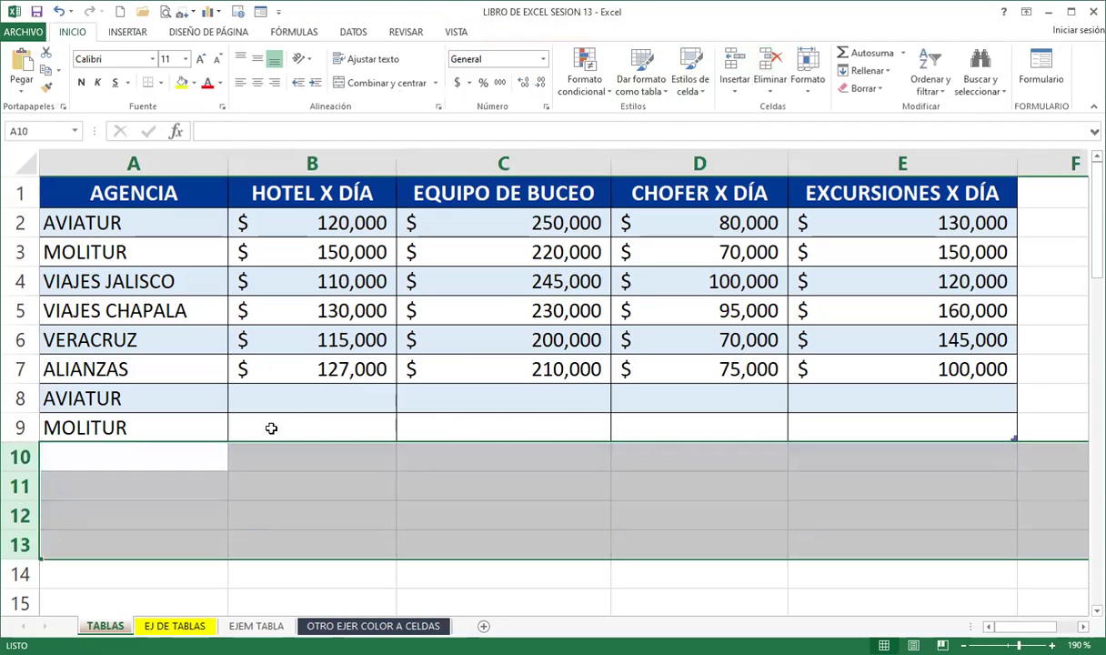
click(271, 428)
click(377, 482)
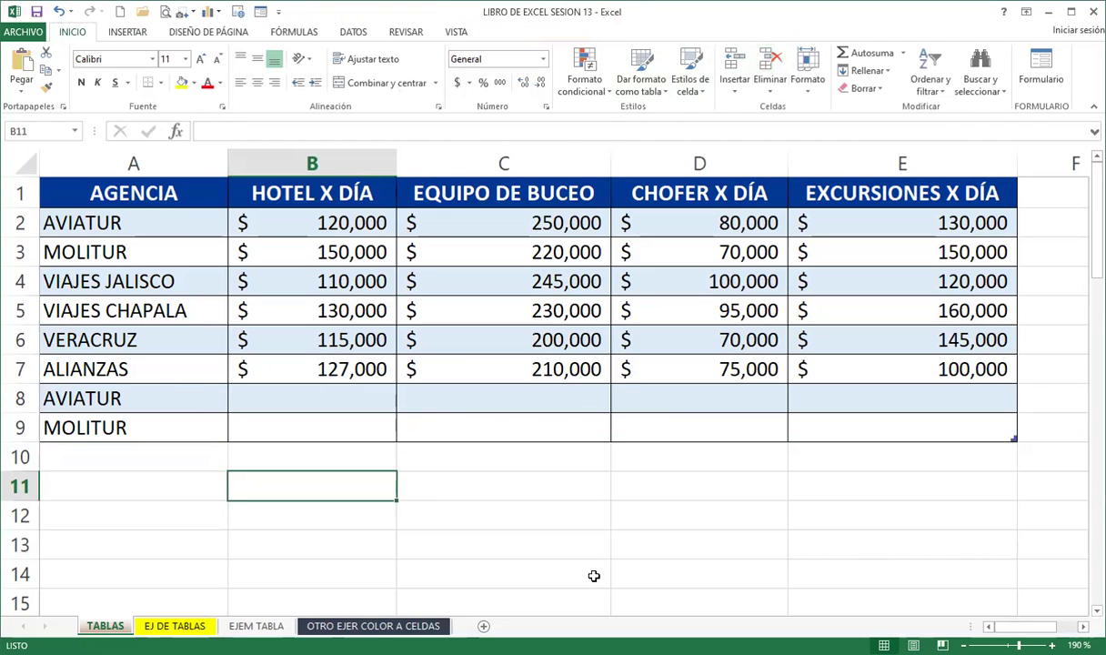
click(183, 368)
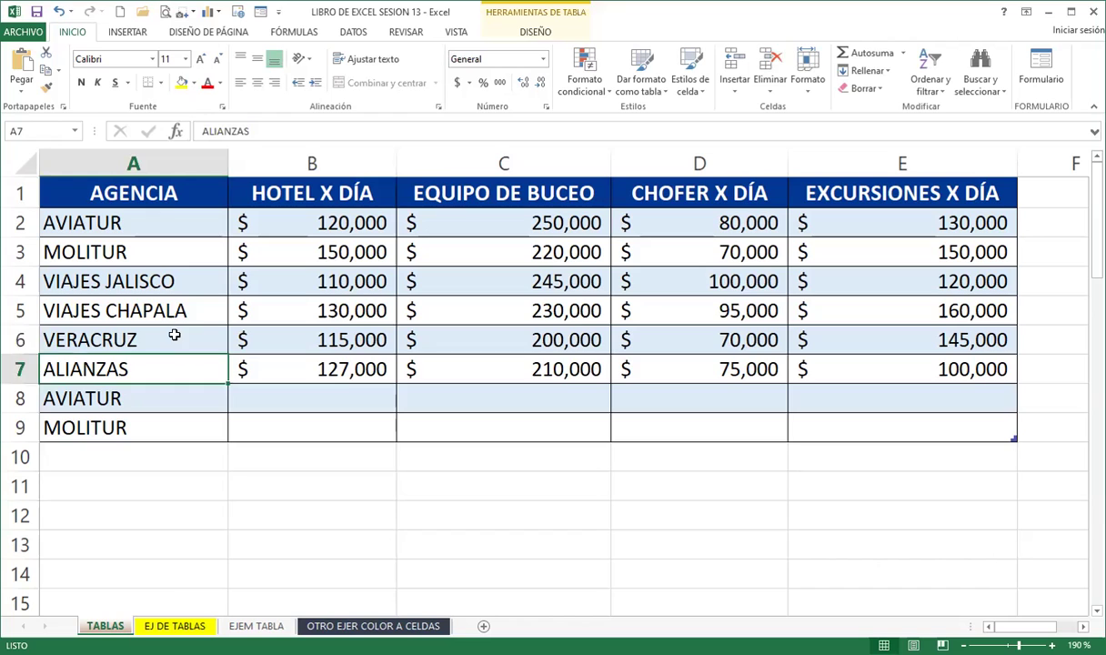
click(173, 334)
drag(294, 392, 294, 398)
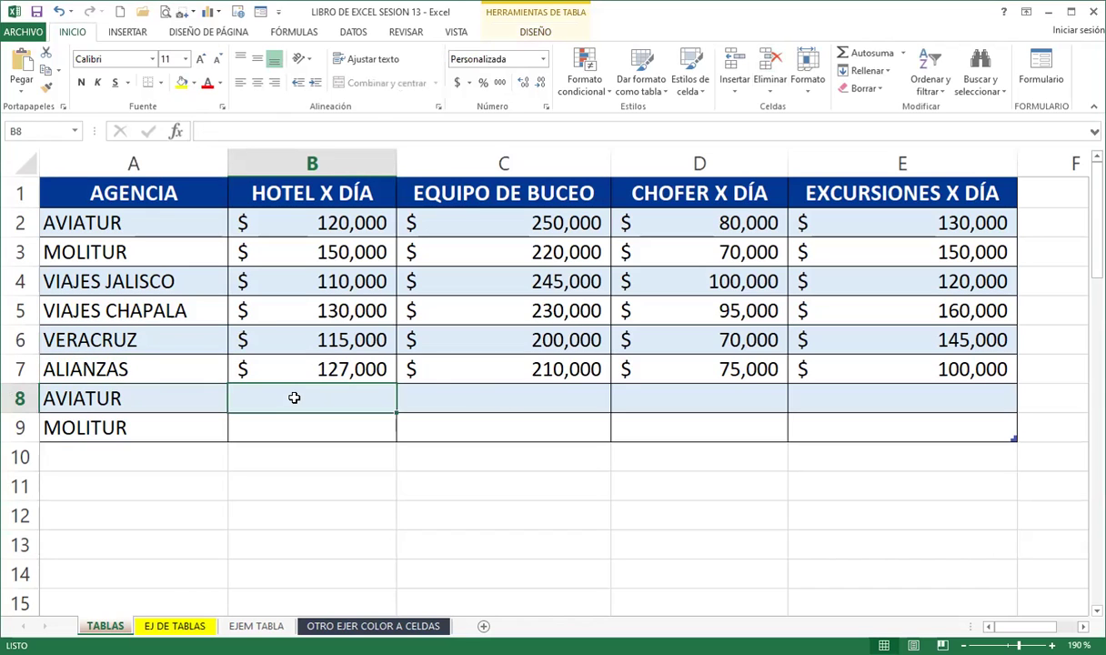
click(307, 337)
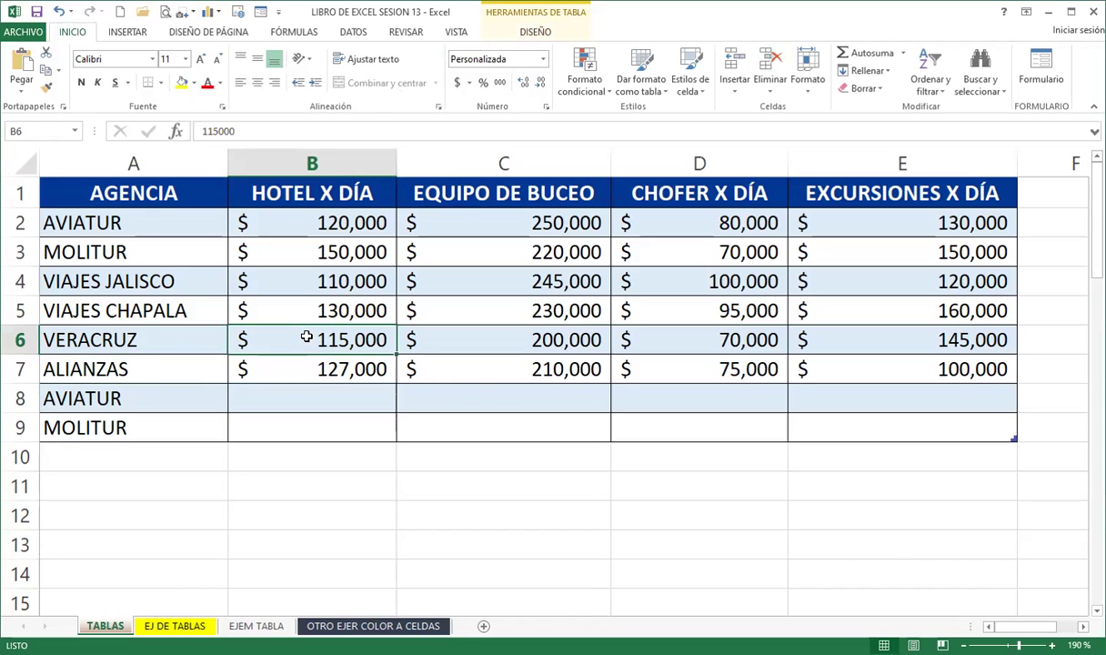
click(472, 376)
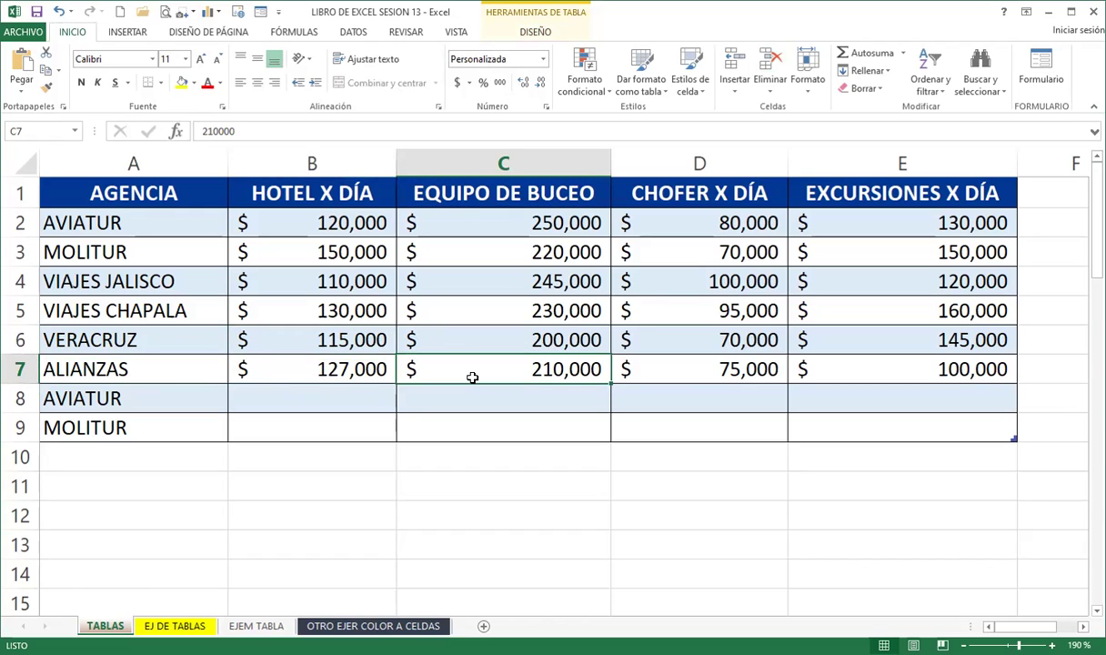
click(838, 363)
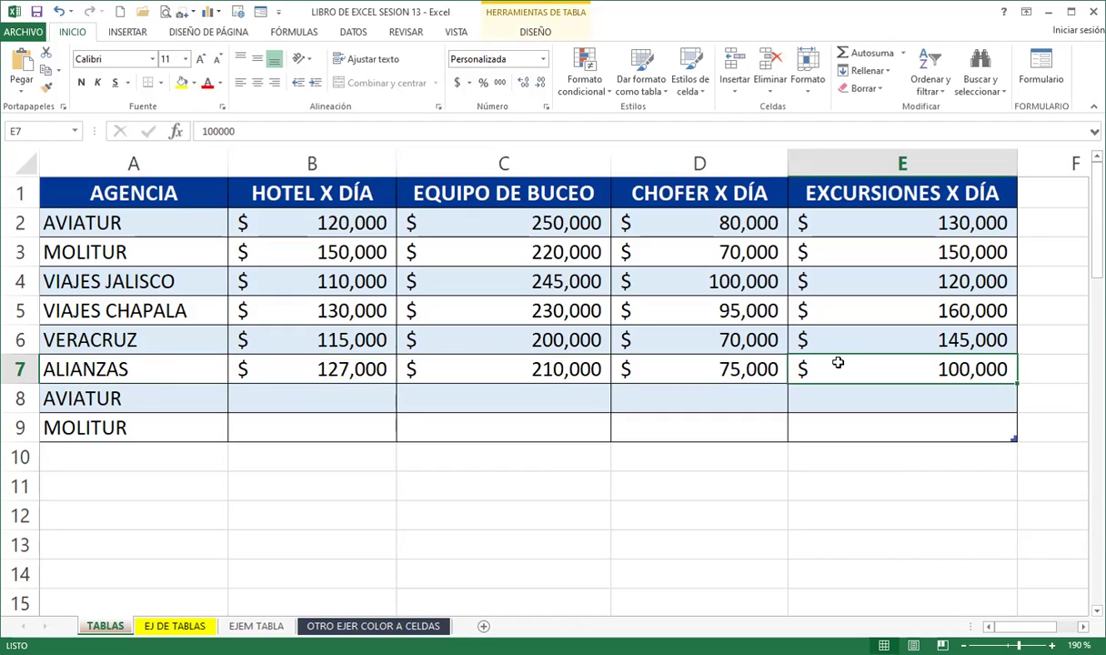
Convert the table TABLAS_1 back into a normal cell range.
click(464, 330)
click(491, 37)
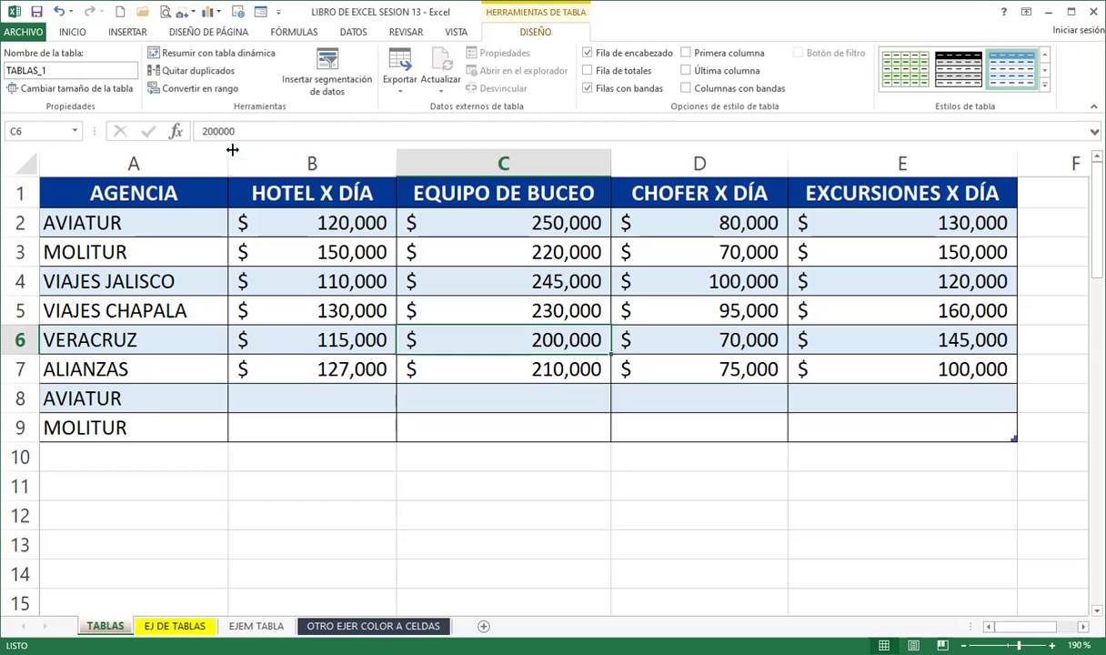
click(191, 89)
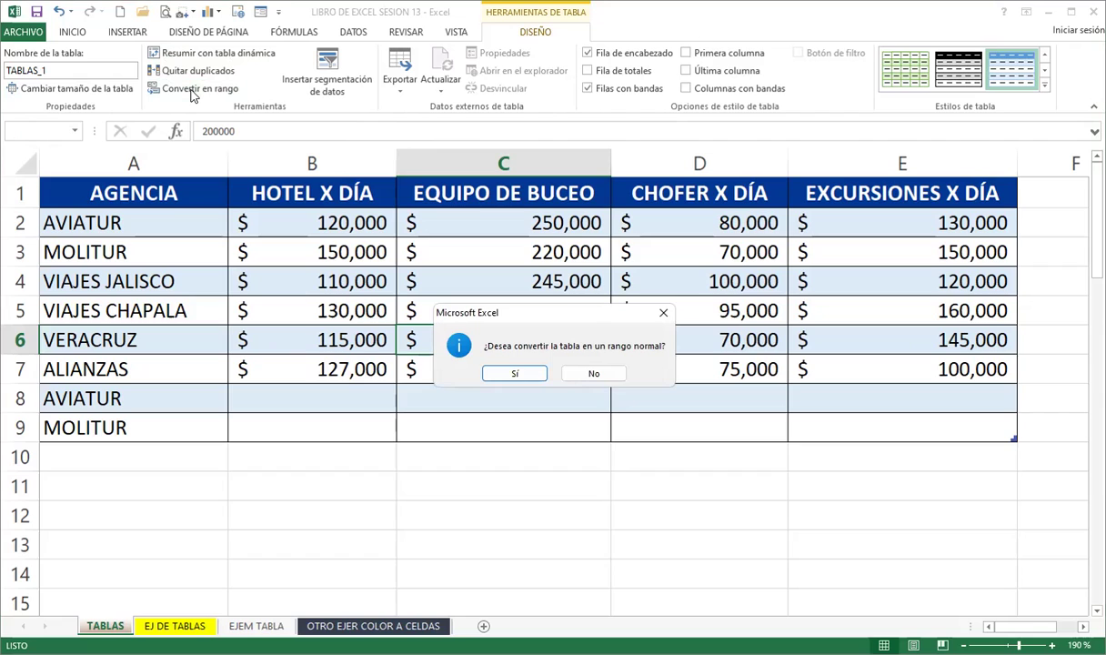
key(Return)
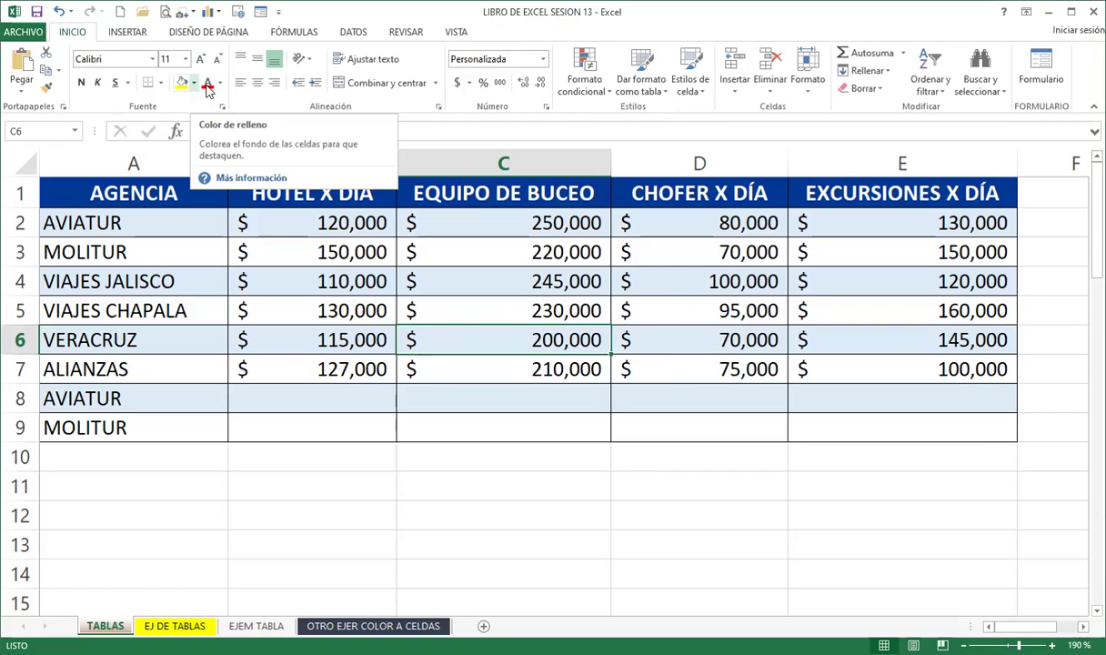
Check several cells of the converted range to see whether the table design tools are still offered.
click(523, 281)
click(510, 369)
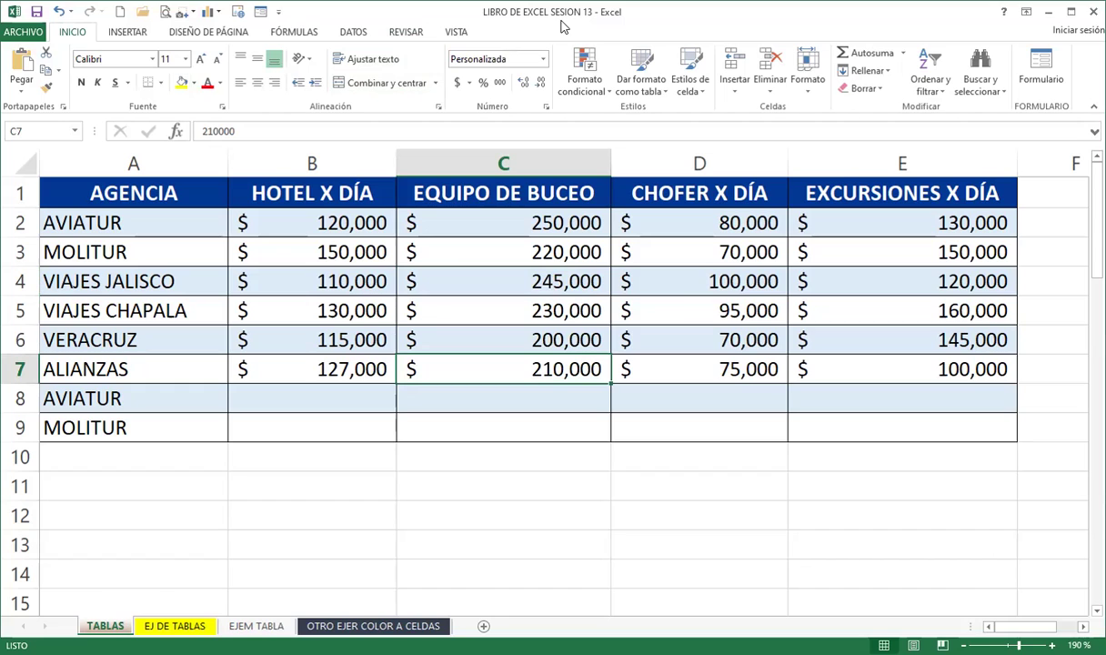
click(498, 287)
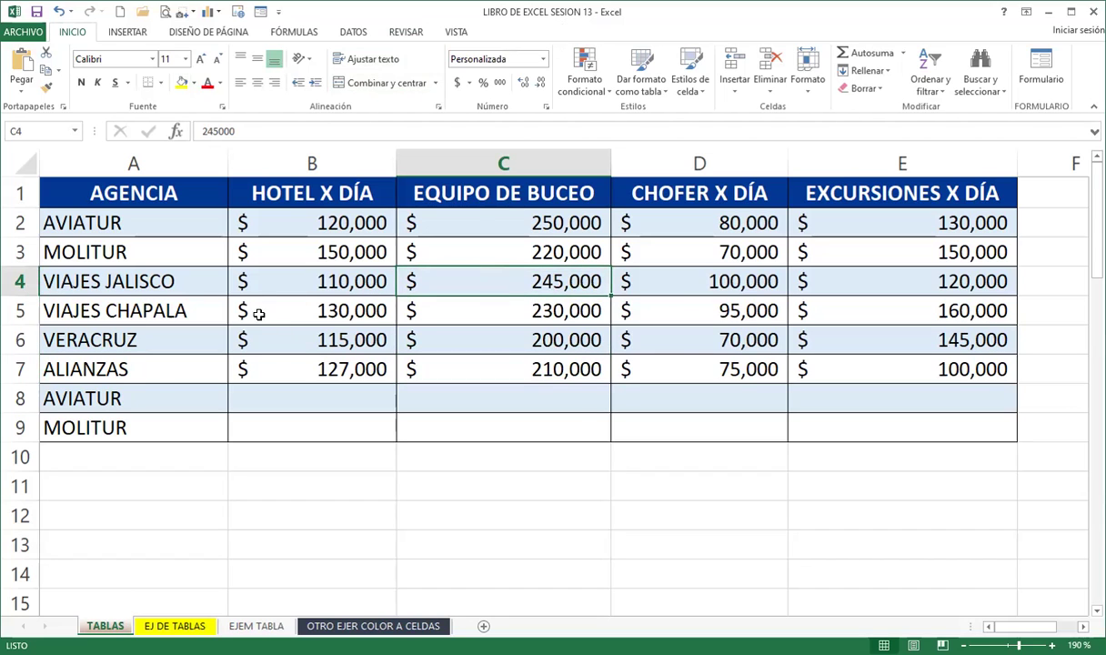
click(496, 399)
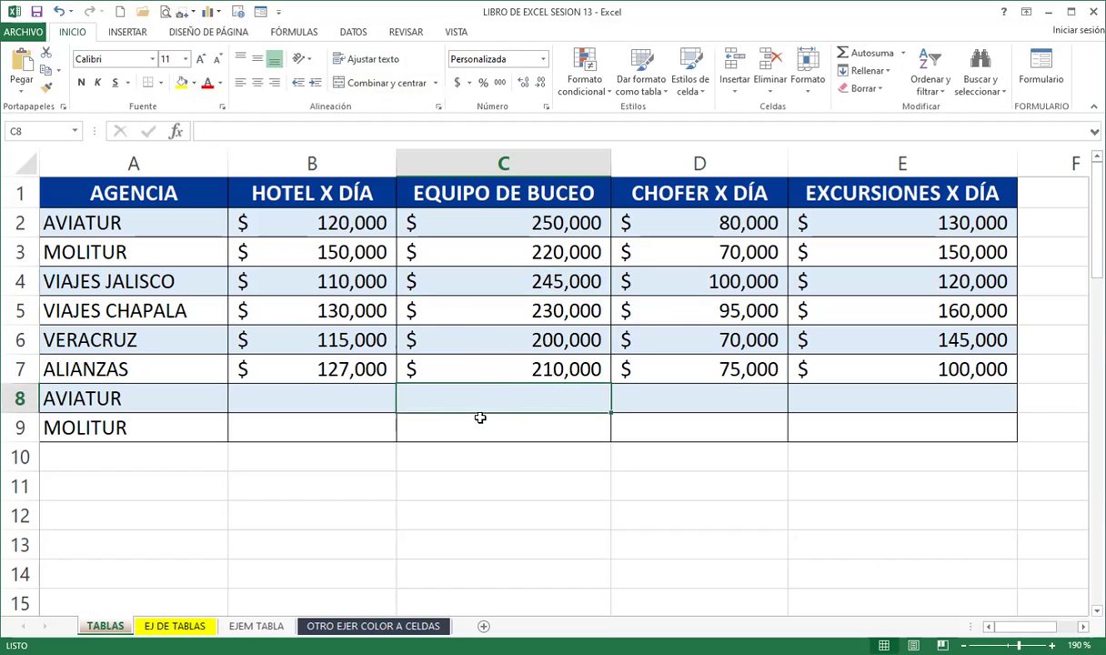
click(479, 422)
Fill E9 down to E12, and fill A9:D9 with the MOLITUR entry down to row 12.
click(959, 431)
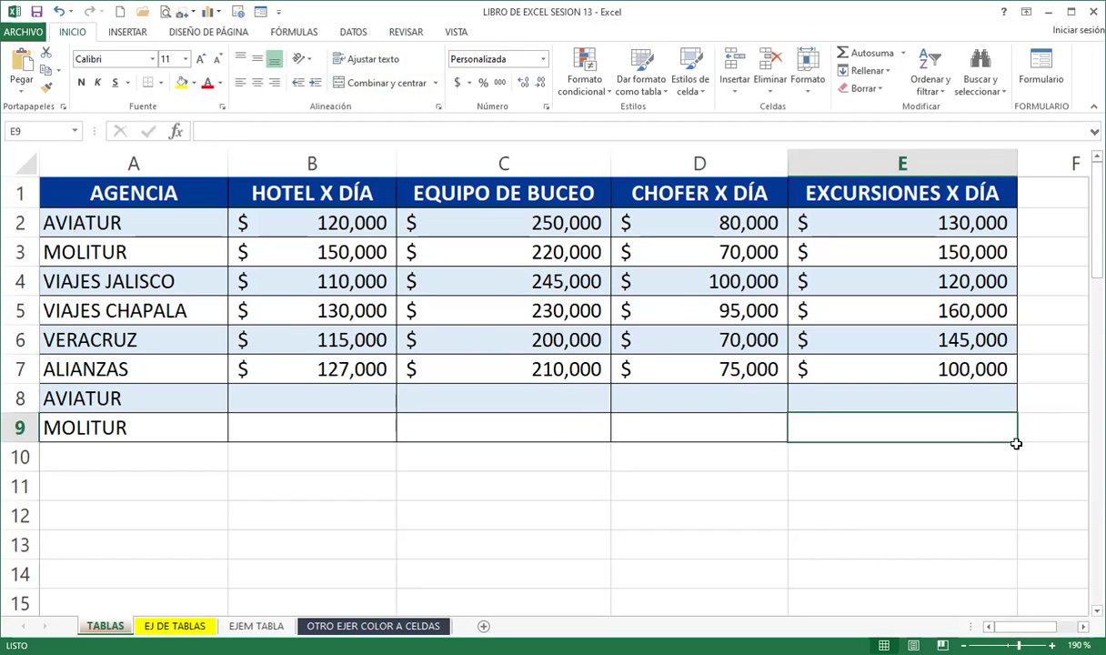
click(977, 446)
click(930, 420)
drag(1016, 442, 722, 531)
click(720, 531)
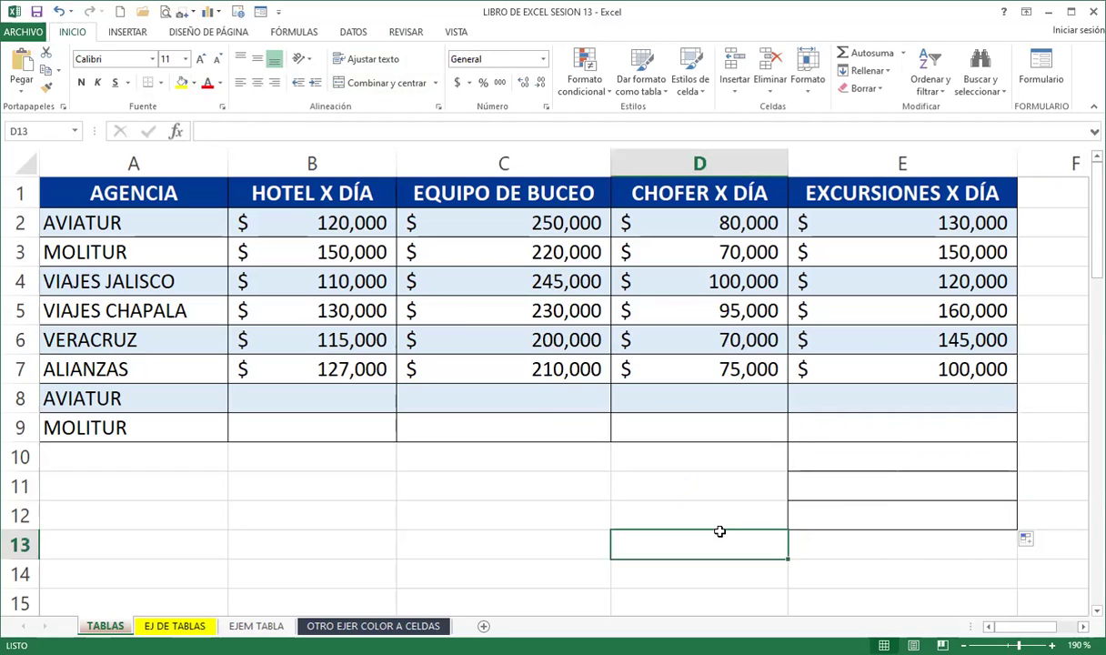
click(681, 435)
drag(188, 432, 785, 527)
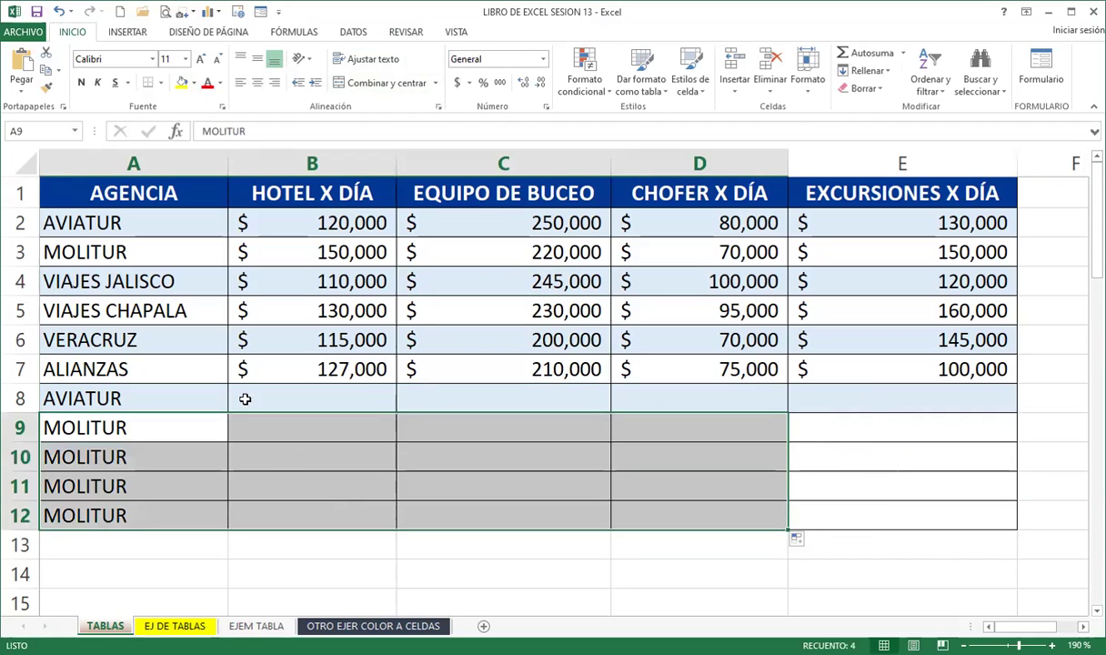
Undo the fills that extended the MOLITUR row down to row 12.
click(353, 505)
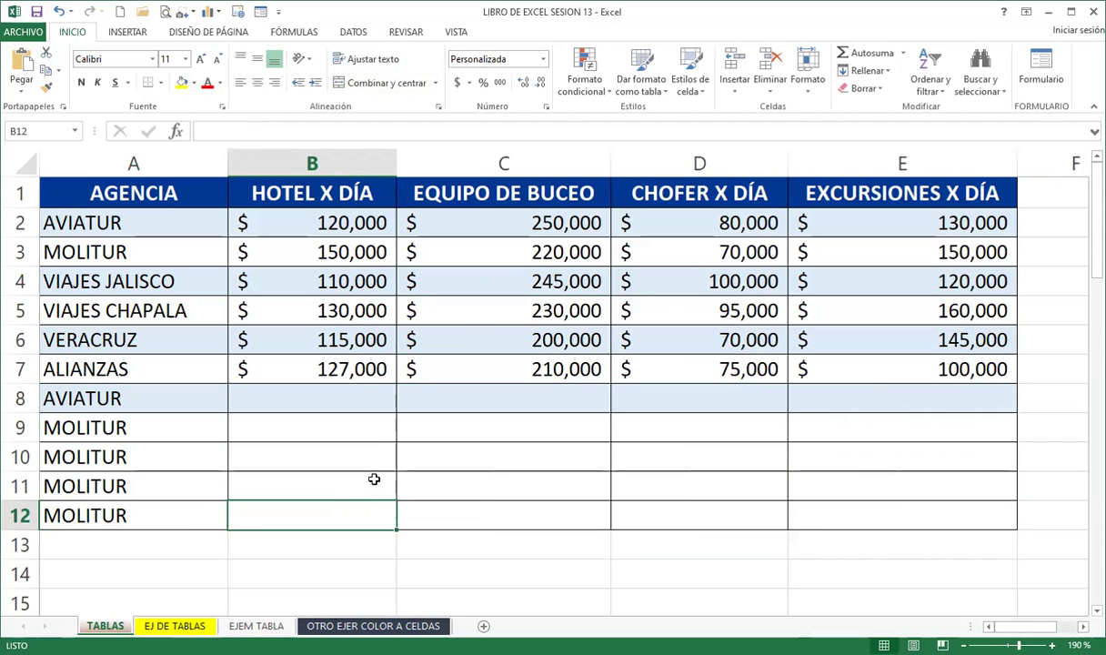
key(ctrl+z)
key(ctrl+z)
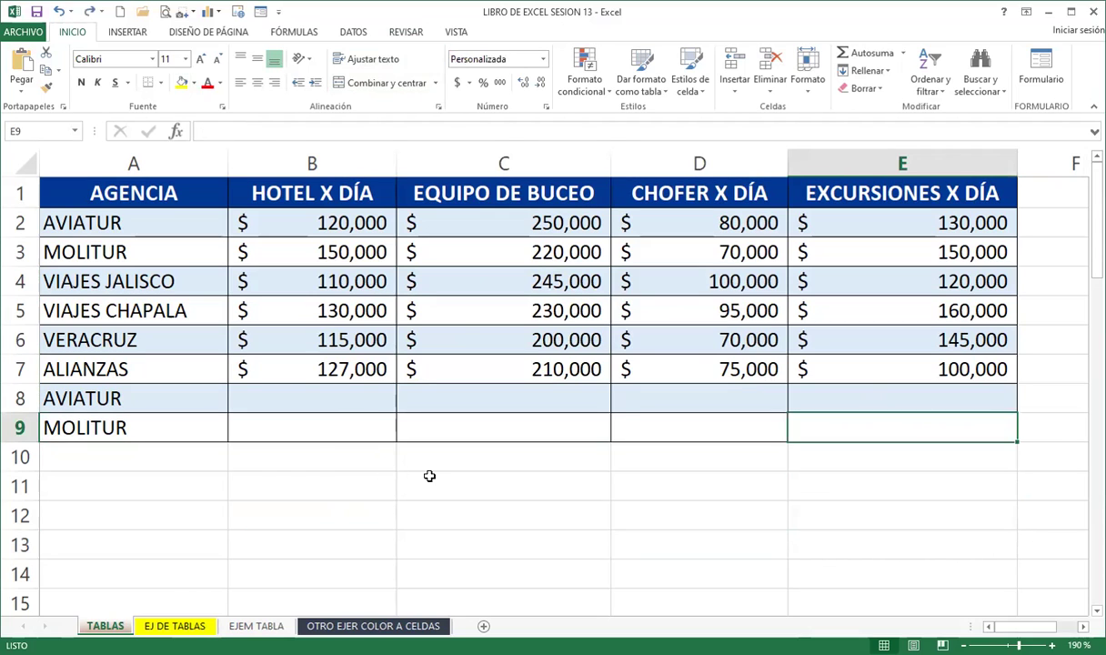
click(355, 418)
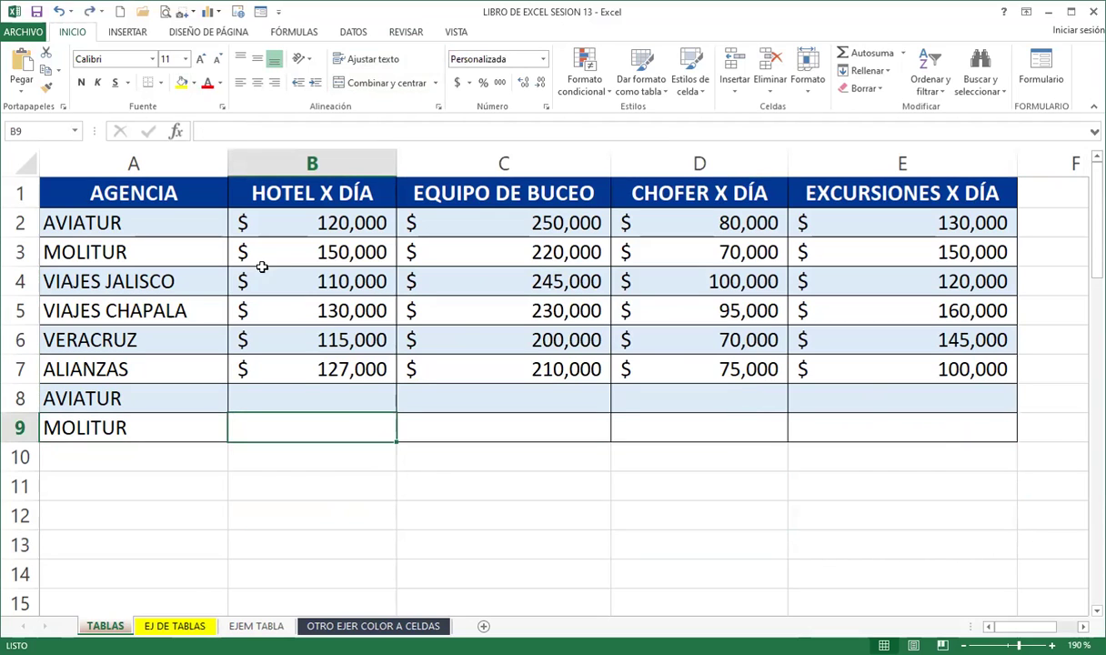
Check the banded formatting of rows 2, 4, 6 and 8 in the converted range.
click(12, 223)
click(13, 281)
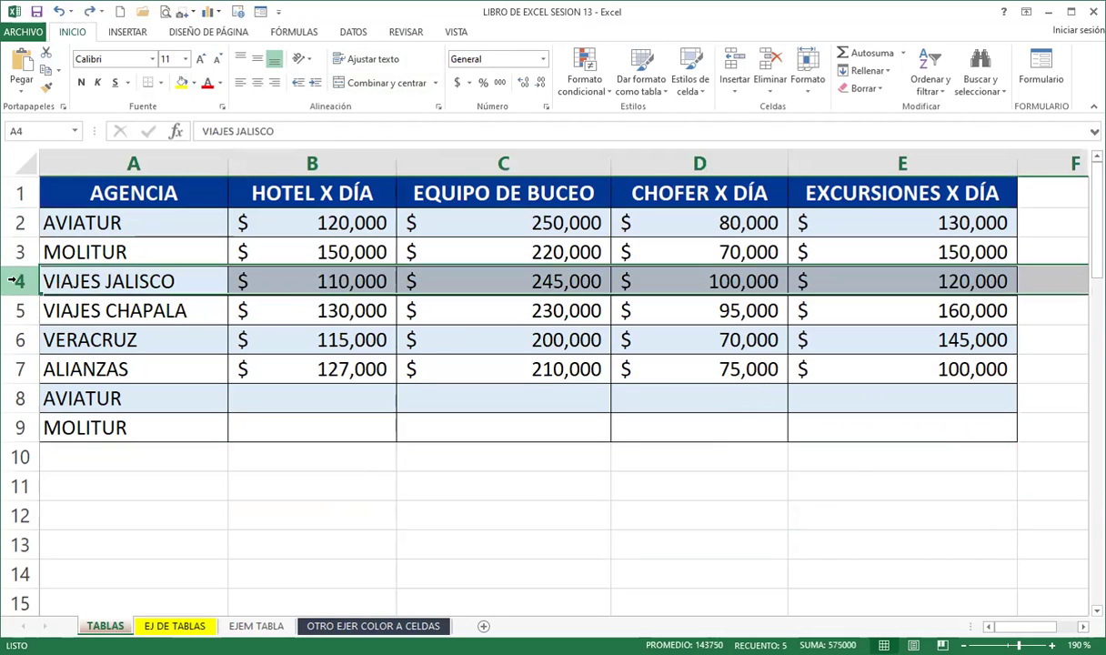
click(18, 339)
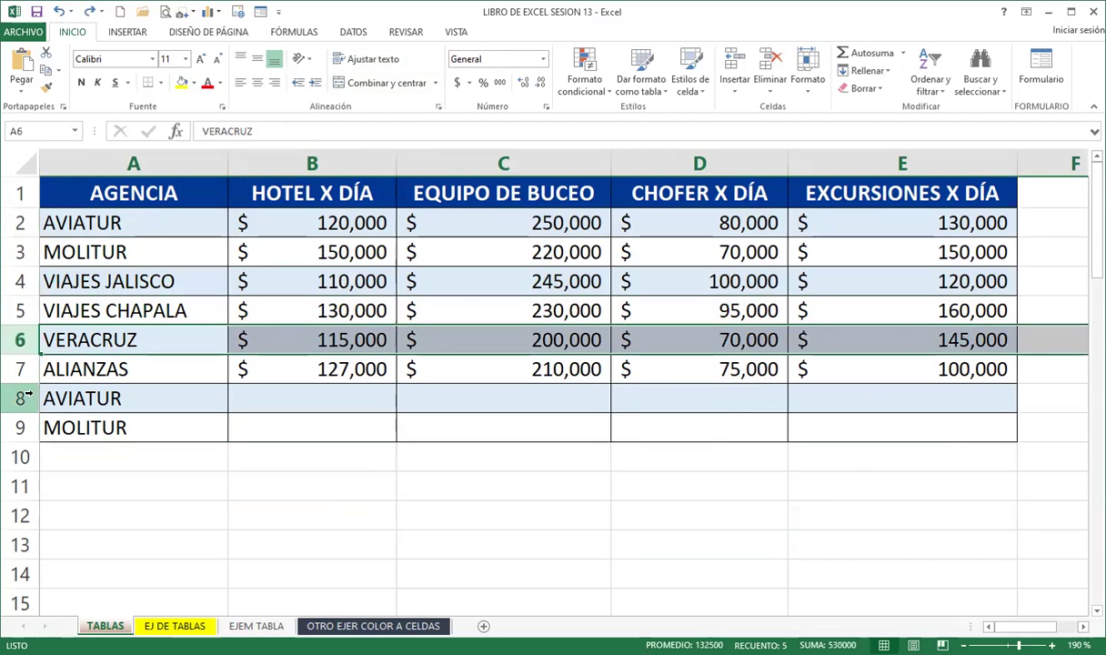
click(27, 398)
click(474, 371)
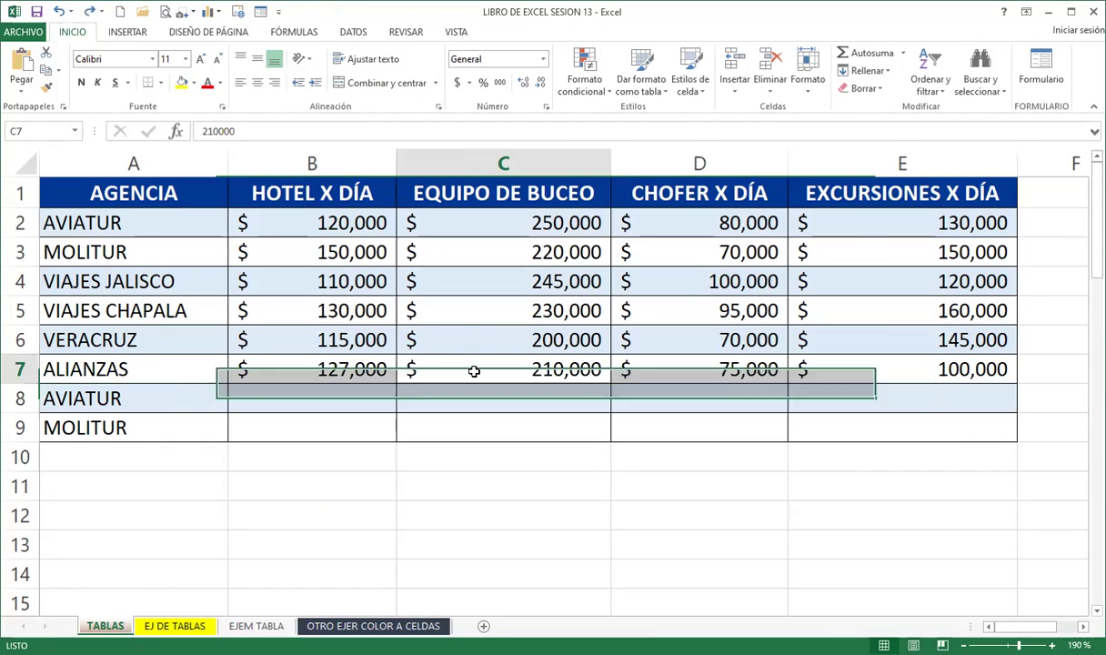
Clear the formats from the data rows A2:E9, excluding the header row.
drag(116, 222, 842, 425)
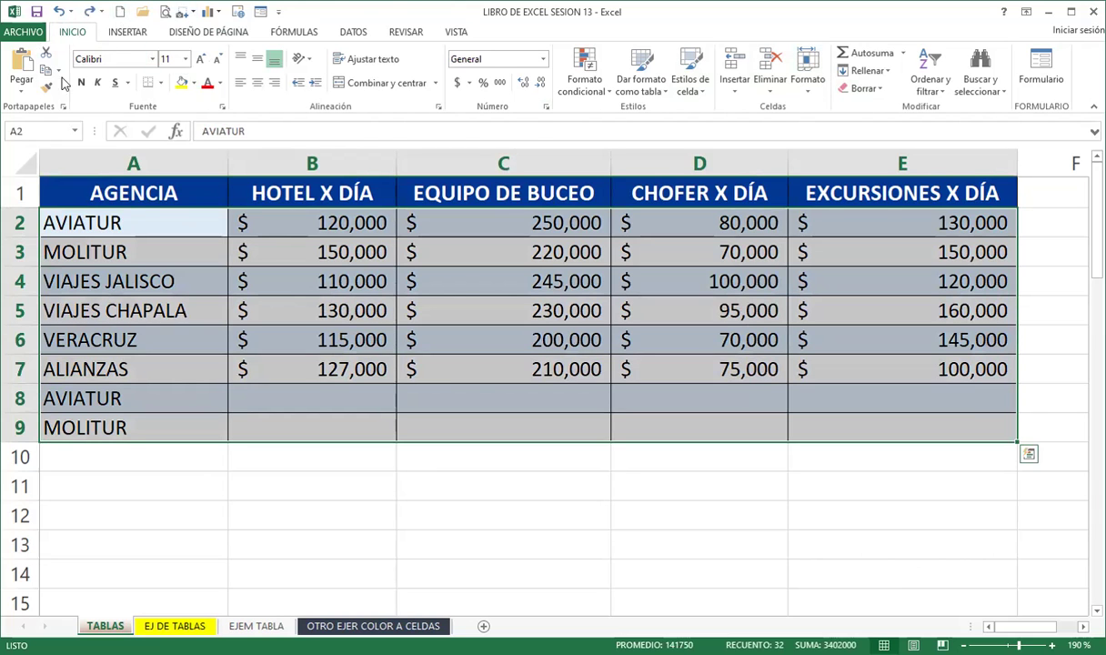
drag(99, 193, 869, 430)
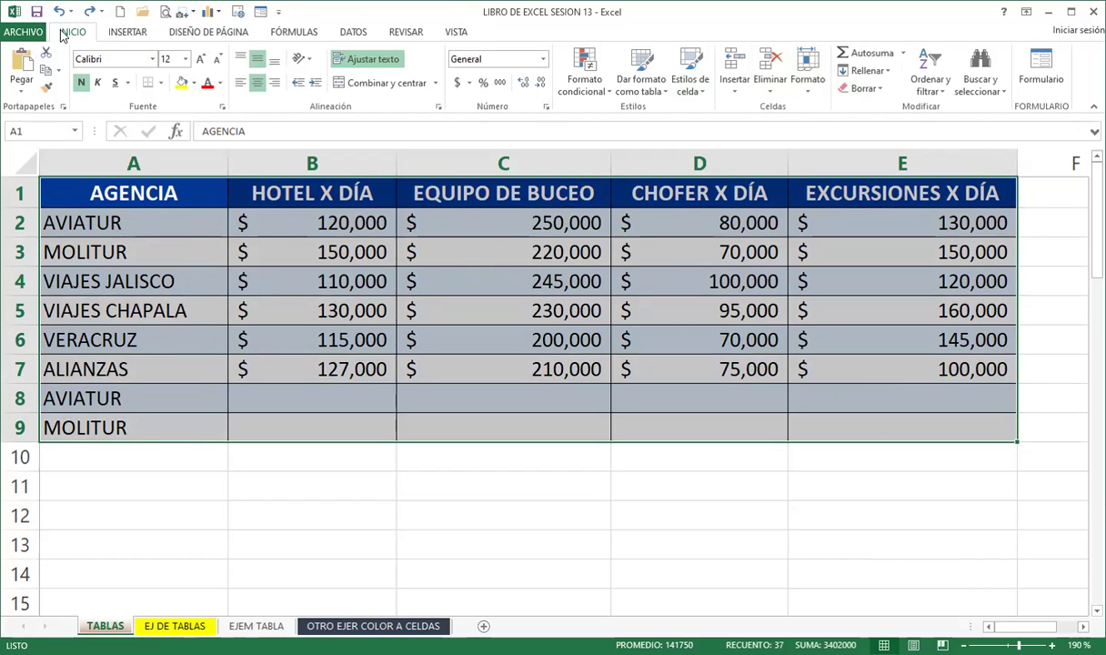
click(123, 309)
drag(107, 218, 845, 426)
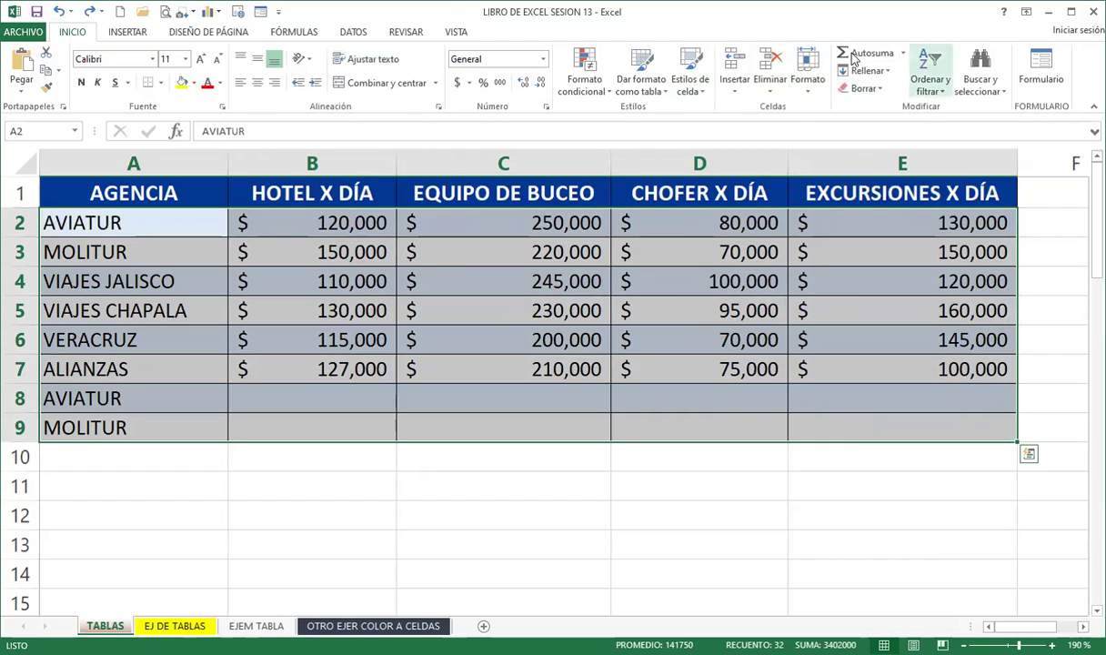
click(877, 90)
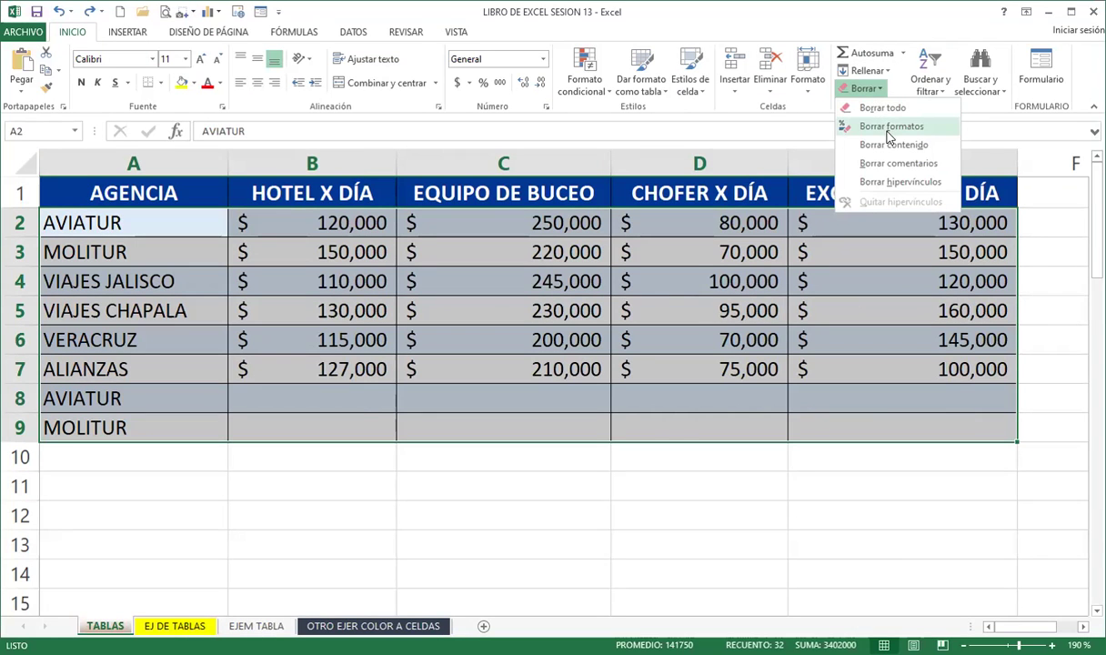
click(889, 129)
click(474, 303)
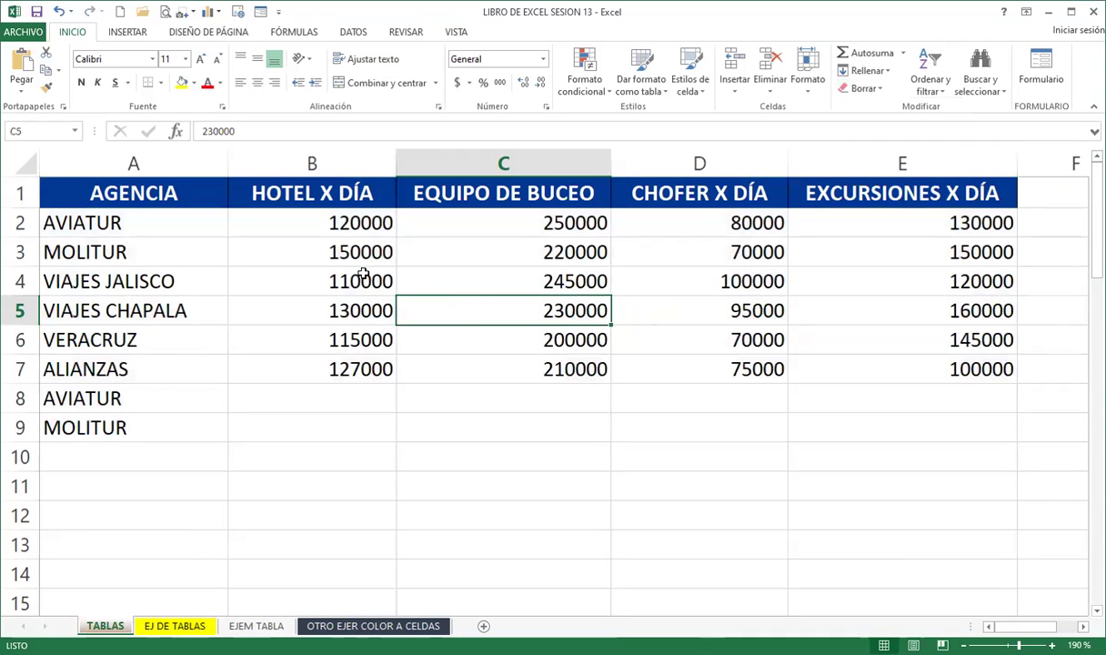
Apply all borders to the cells A2:E9.
drag(65, 227, 920, 417)
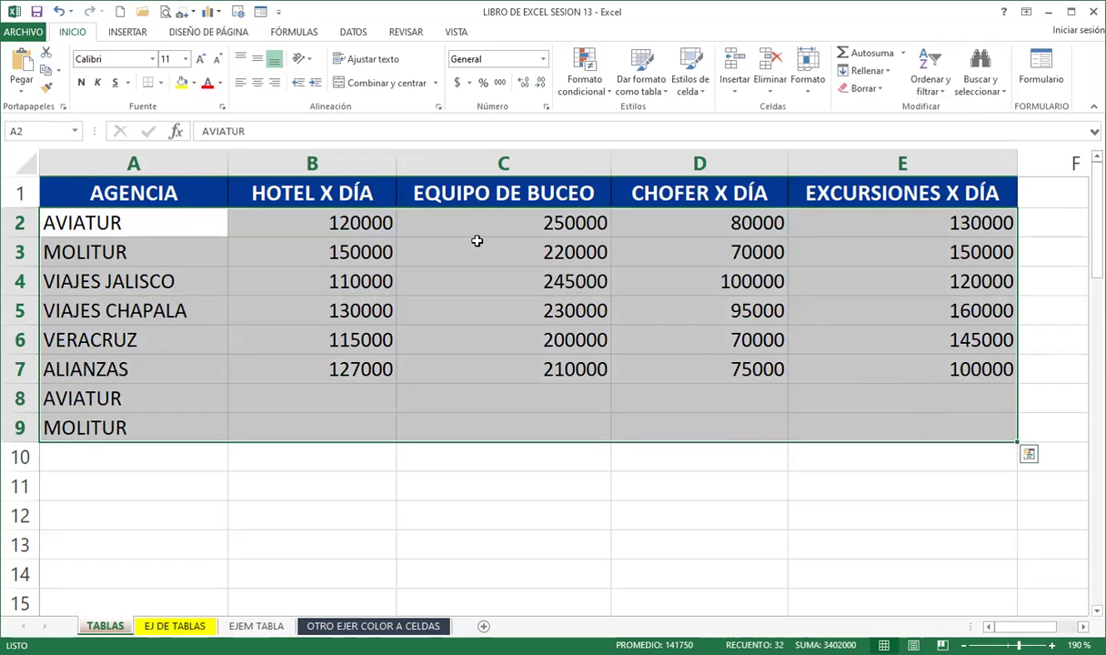
click(162, 86)
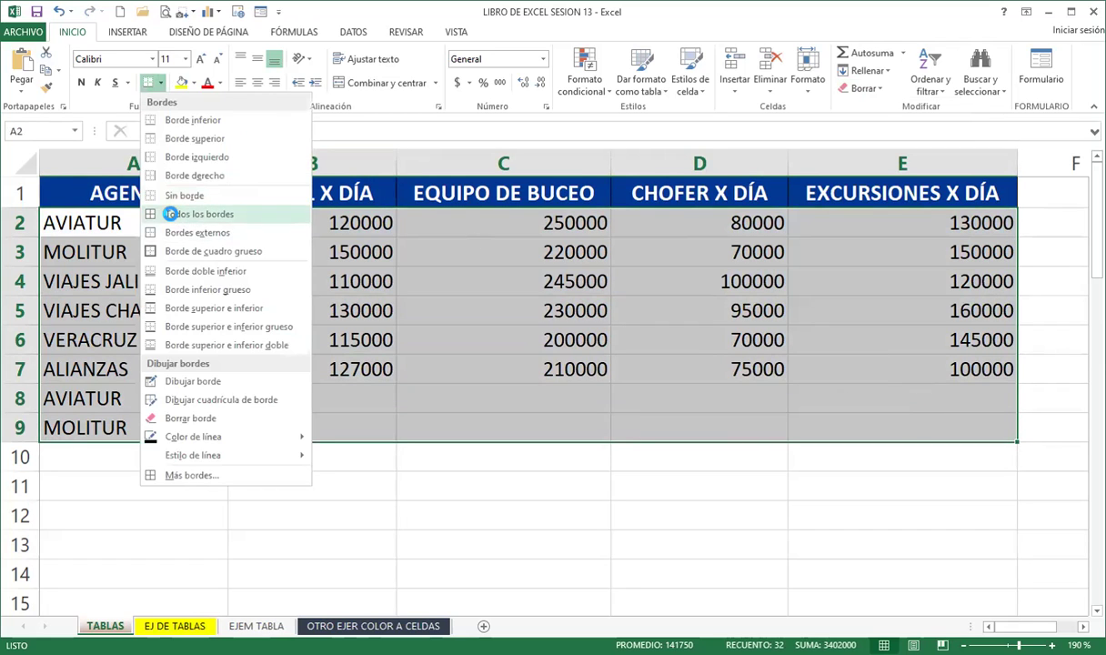
click(168, 215)
Apply the accounting number format with the $ symbol to B2:E9.
drag(316, 222, 893, 425)
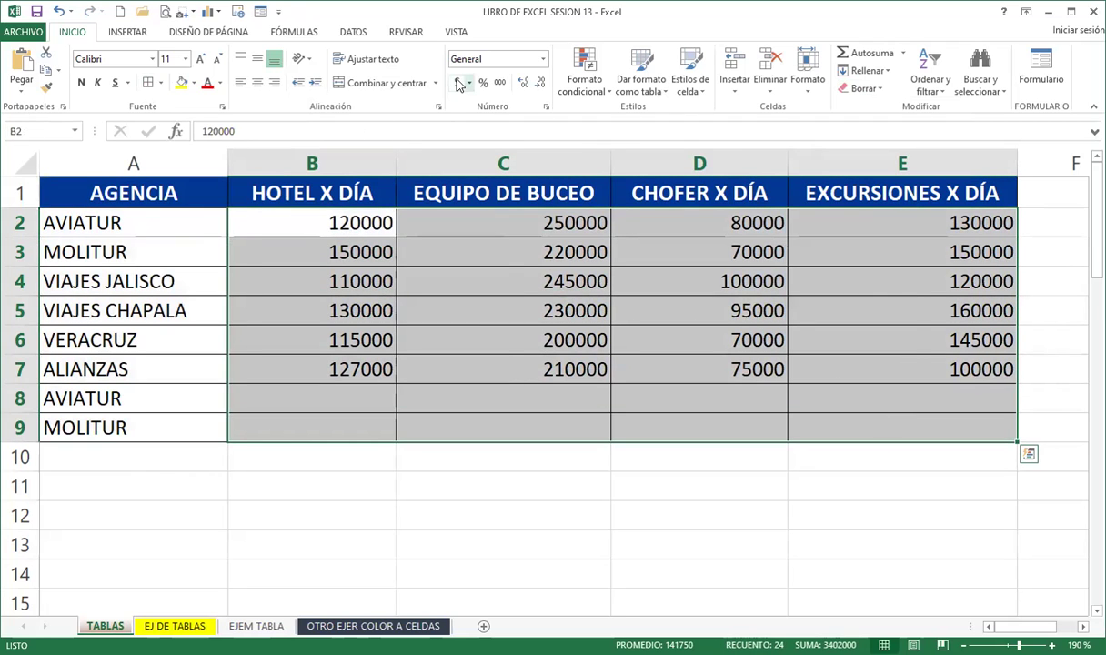
click(474, 361)
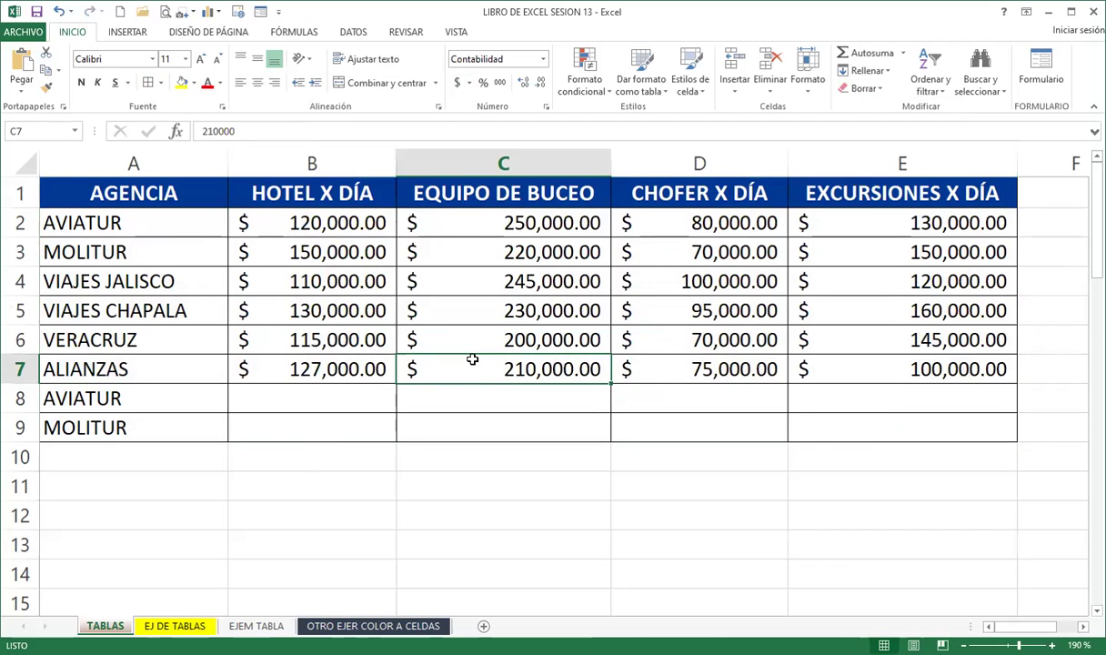
click(453, 390)
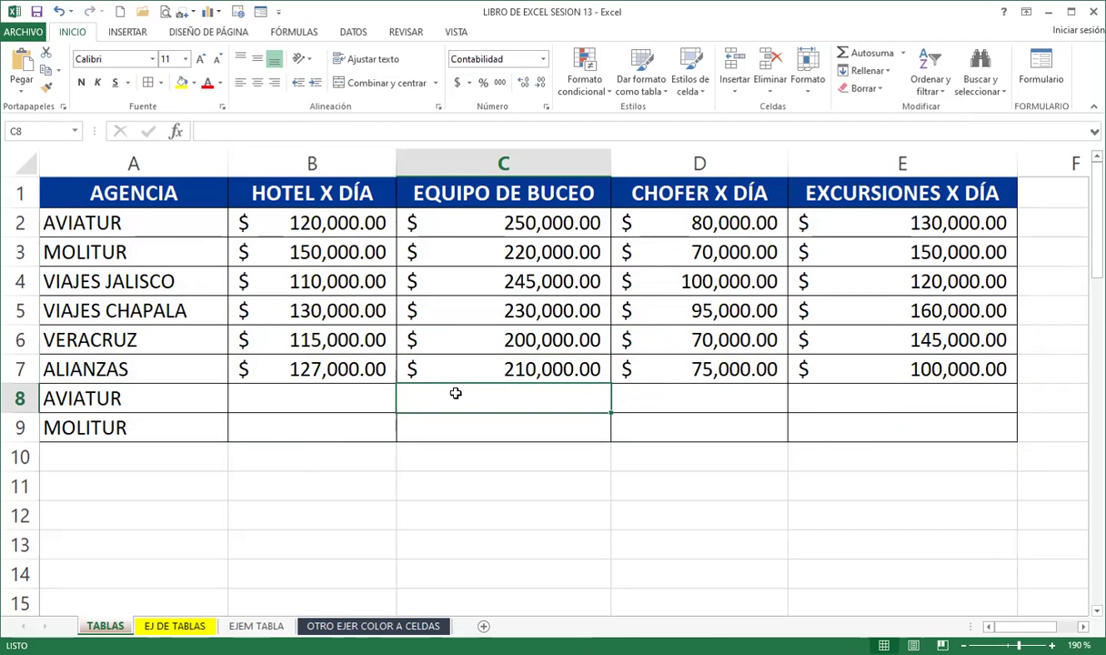
click(426, 278)
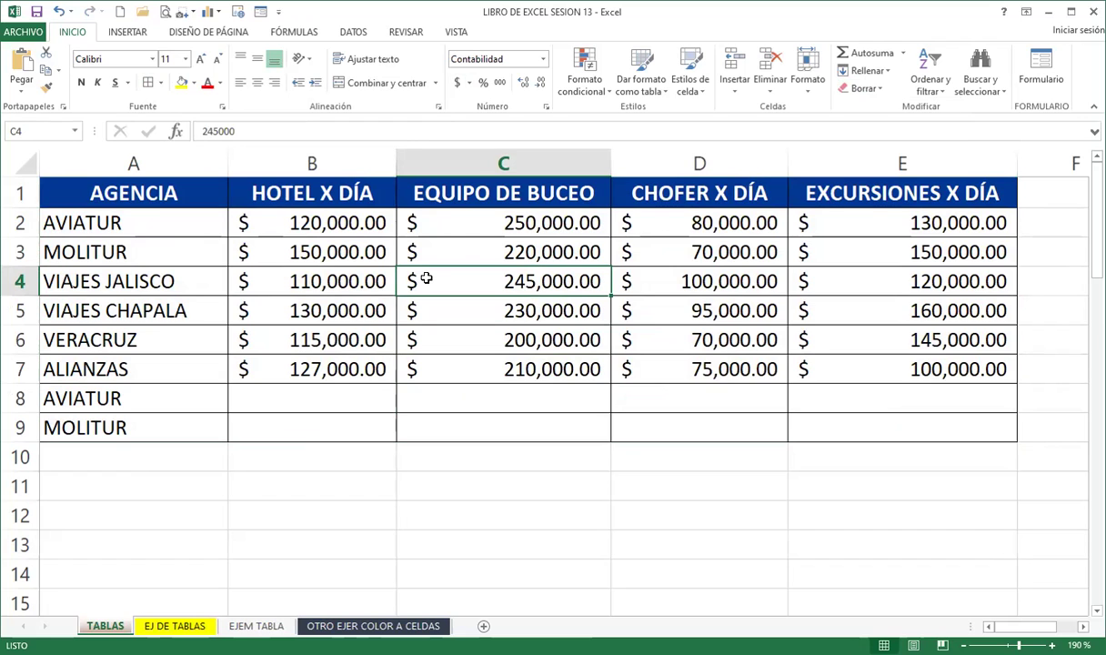
click(456, 368)
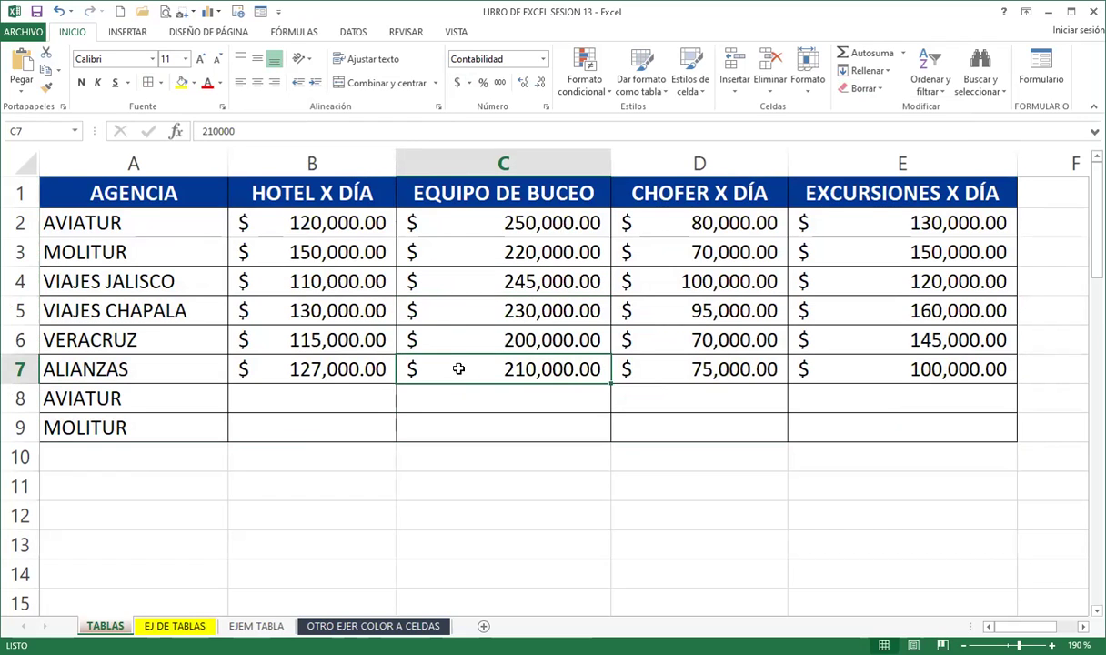
Format the plain agency list A34:E40 as a table with headers, using the dark style with a green header and blue bands.
scroll(227, 409, down, 9)
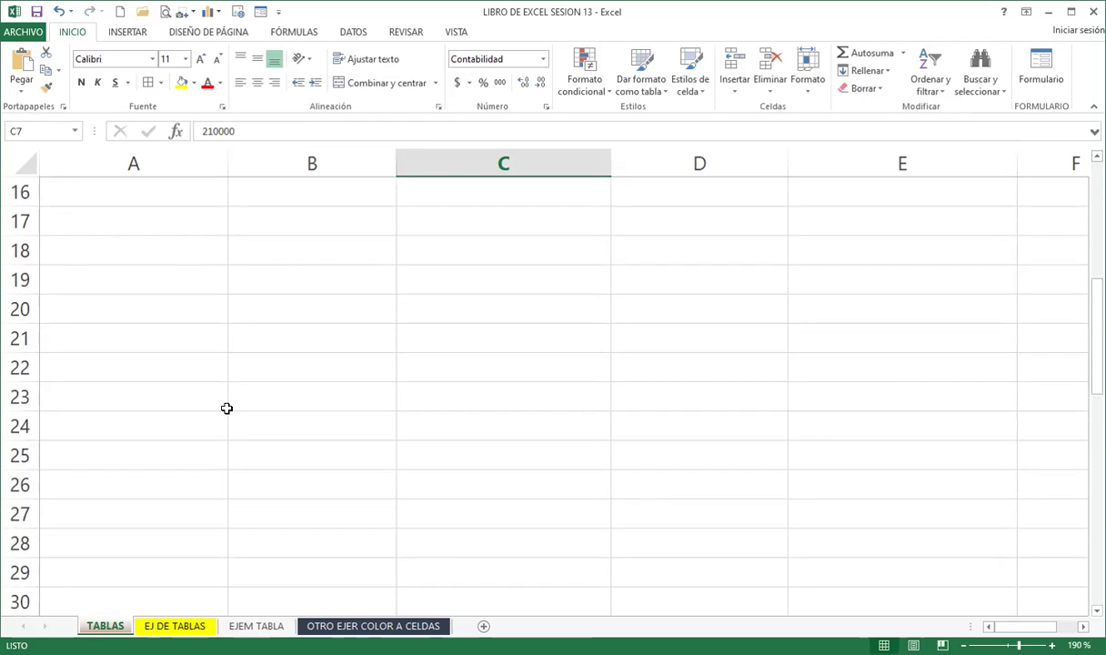
scroll(228, 409, down, 2)
click(271, 442)
scroll(254, 418, up, 2)
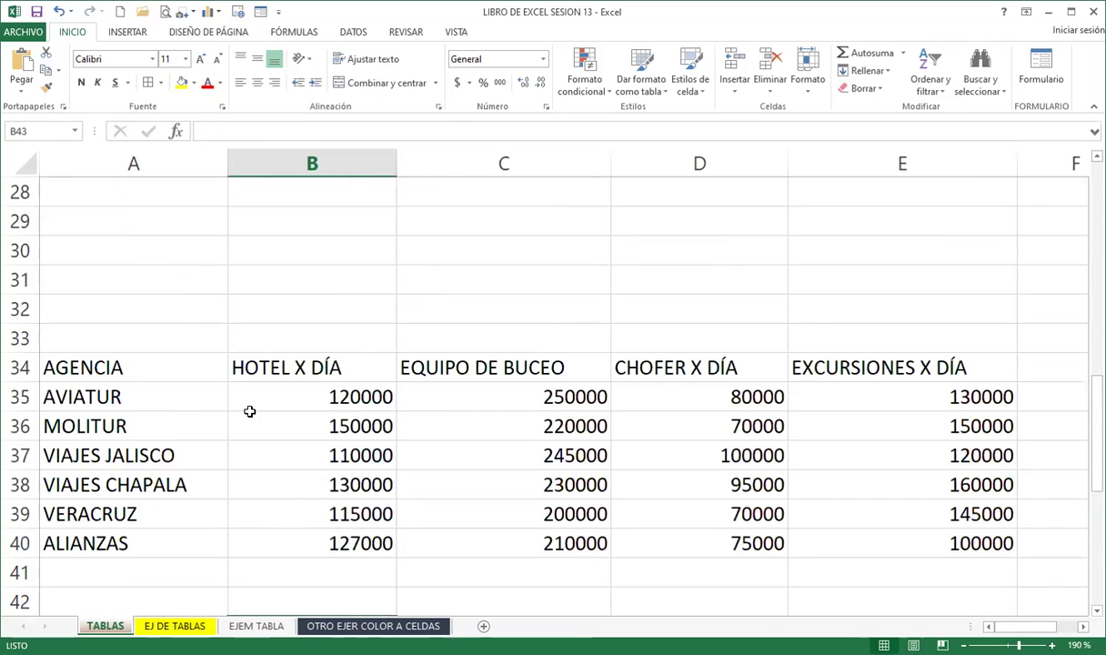
click(134, 372)
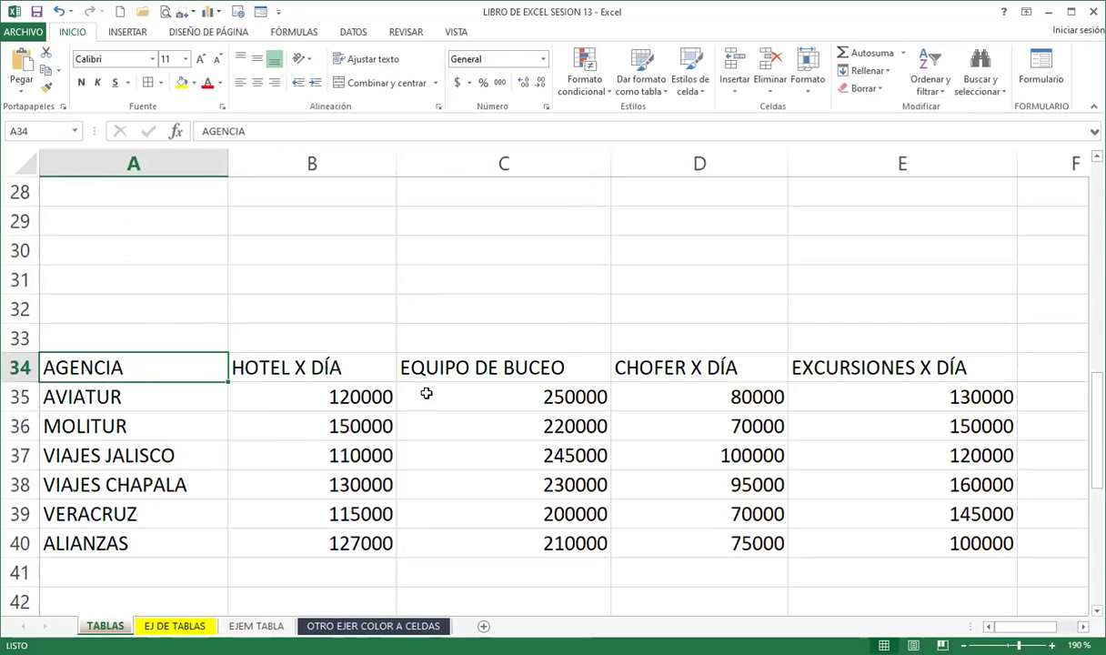
scroll(471, 475, down, 1)
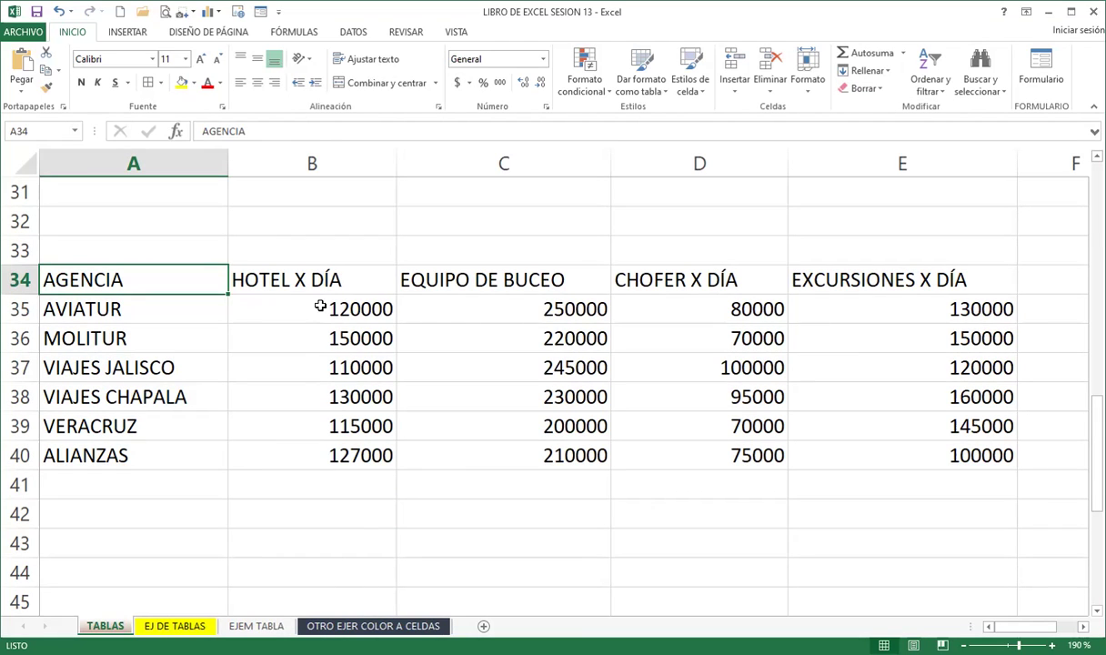
click(306, 279)
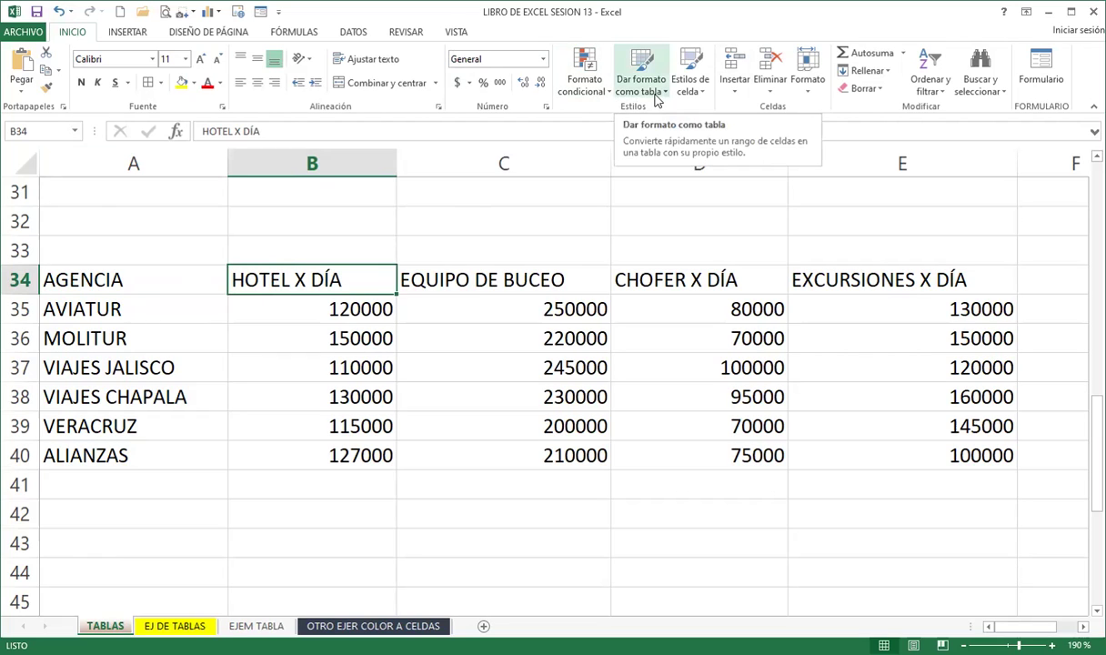
click(642, 63)
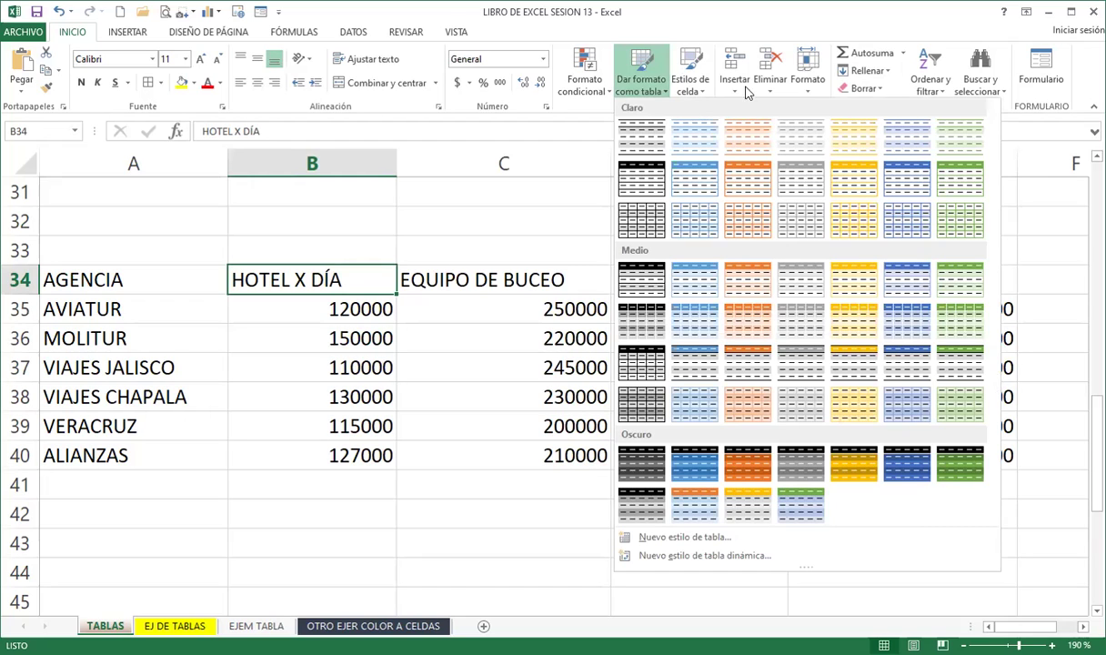
click(802, 503)
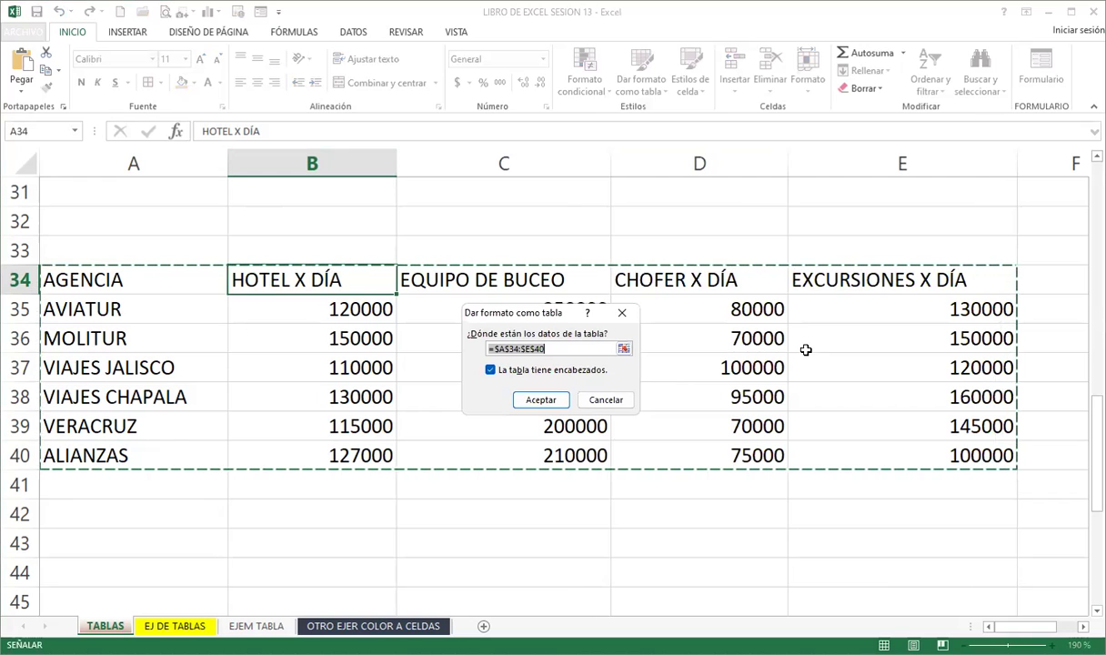
click(541, 402)
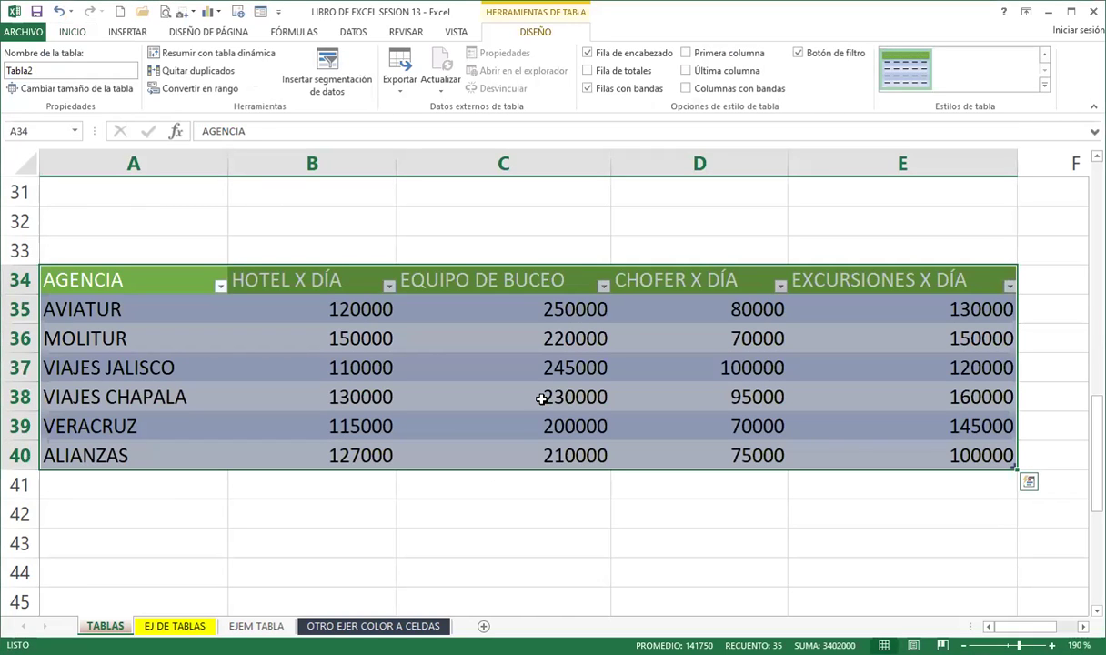
Hide the filter buttons of the new agency table and extend the table down to row 47.
click(513, 357)
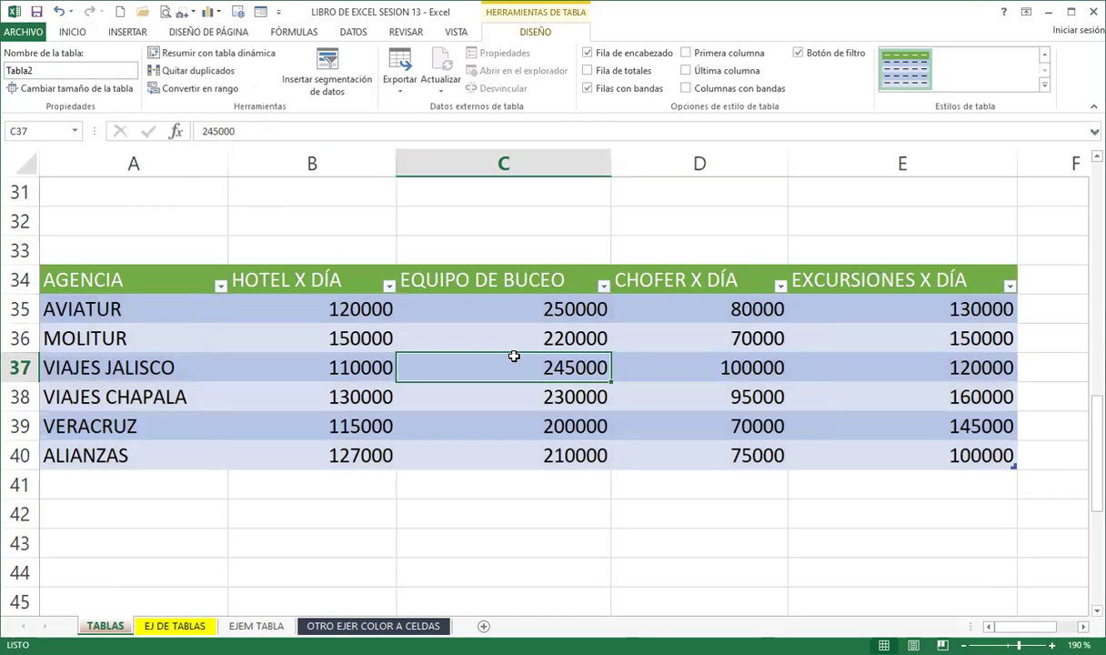
key(ctrl+shift+l)
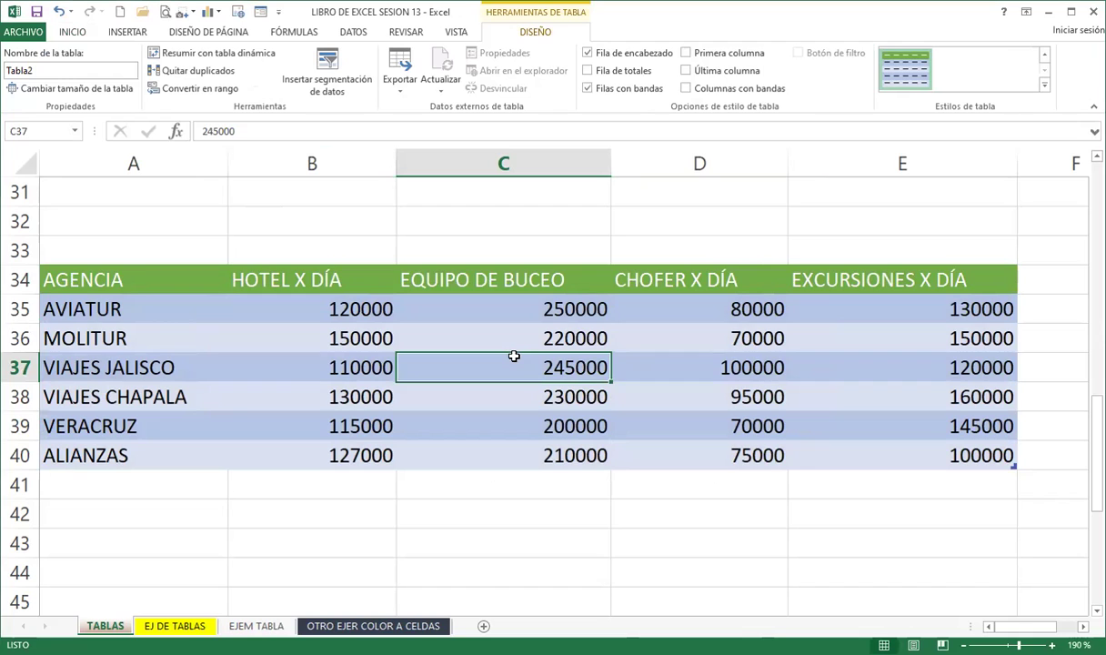
scroll(930, 538, down, 2)
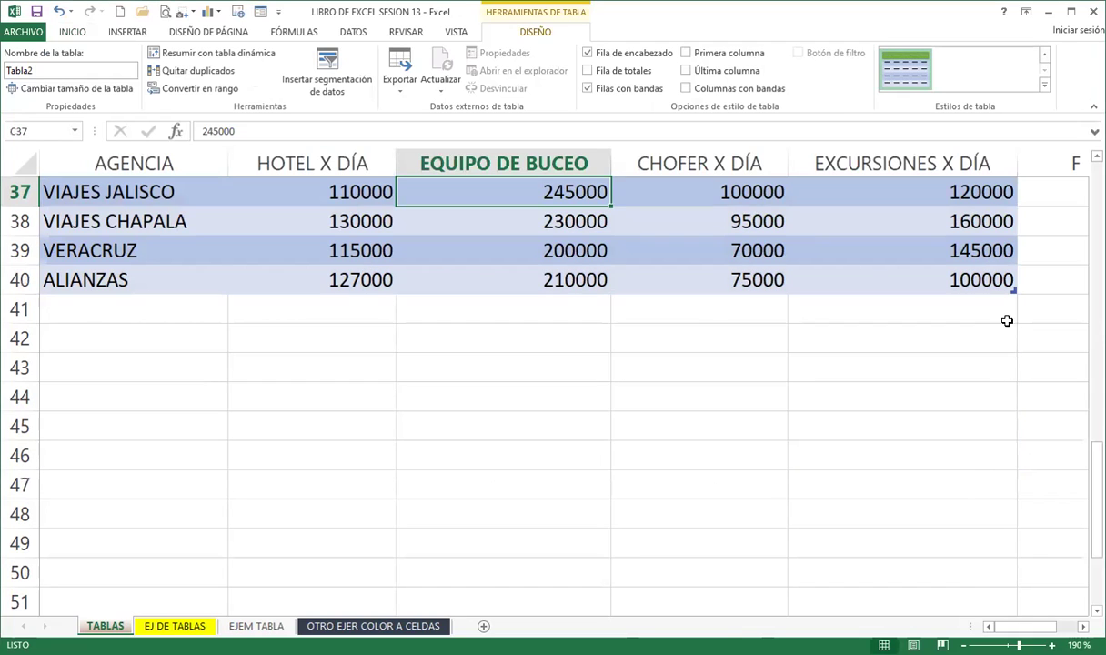
drag(1011, 291, 1020, 497)
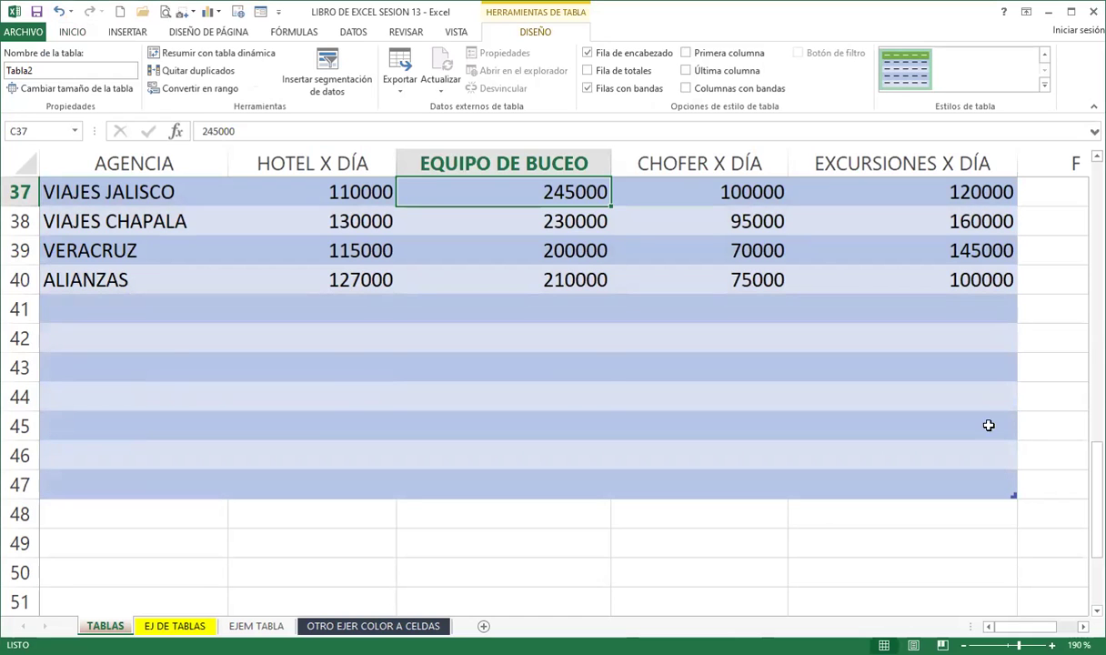
scroll(741, 458, up, 3)
scroll(655, 465, down, 3)
scroll(656, 469, up, 3)
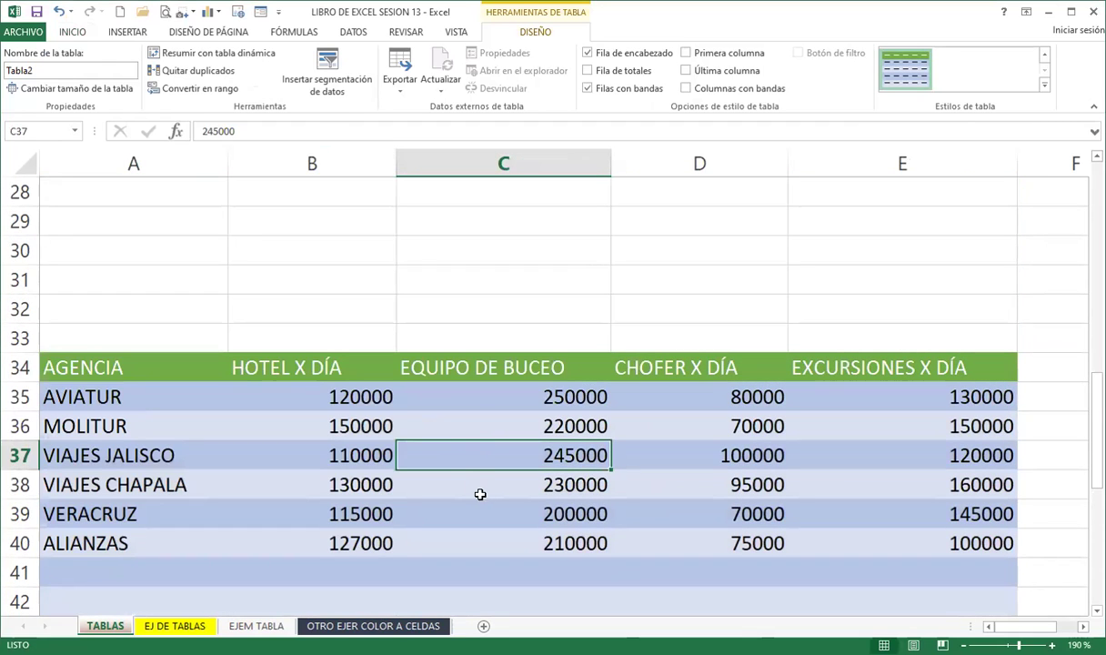
Change the agency table's style to the dark orange banded one with a black header.
click(474, 489)
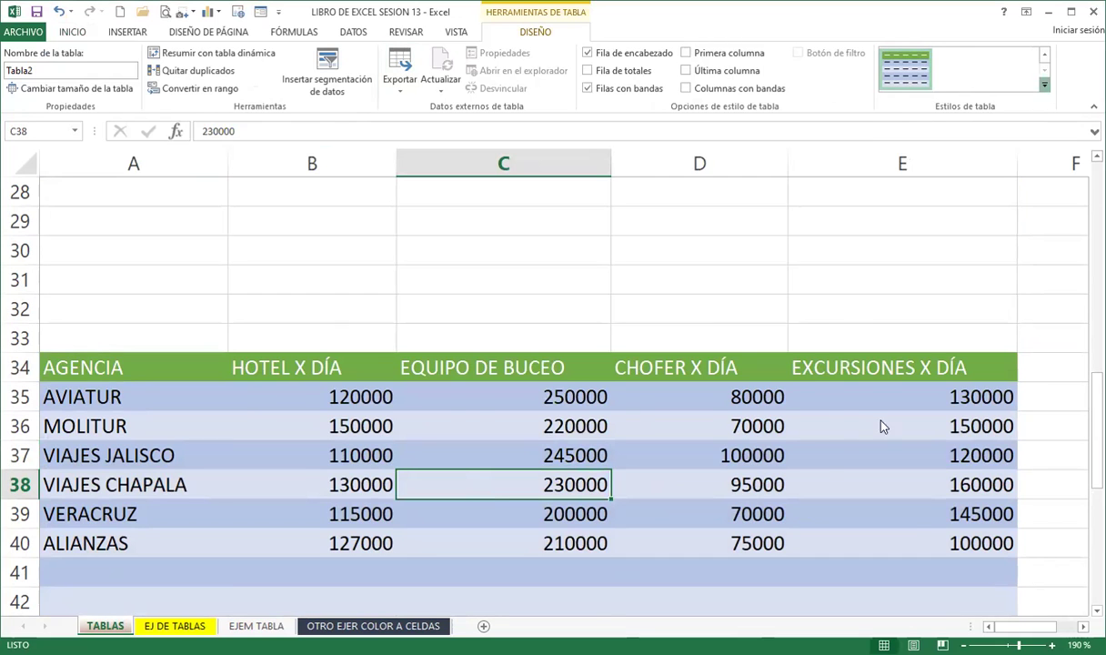
click(1044, 85)
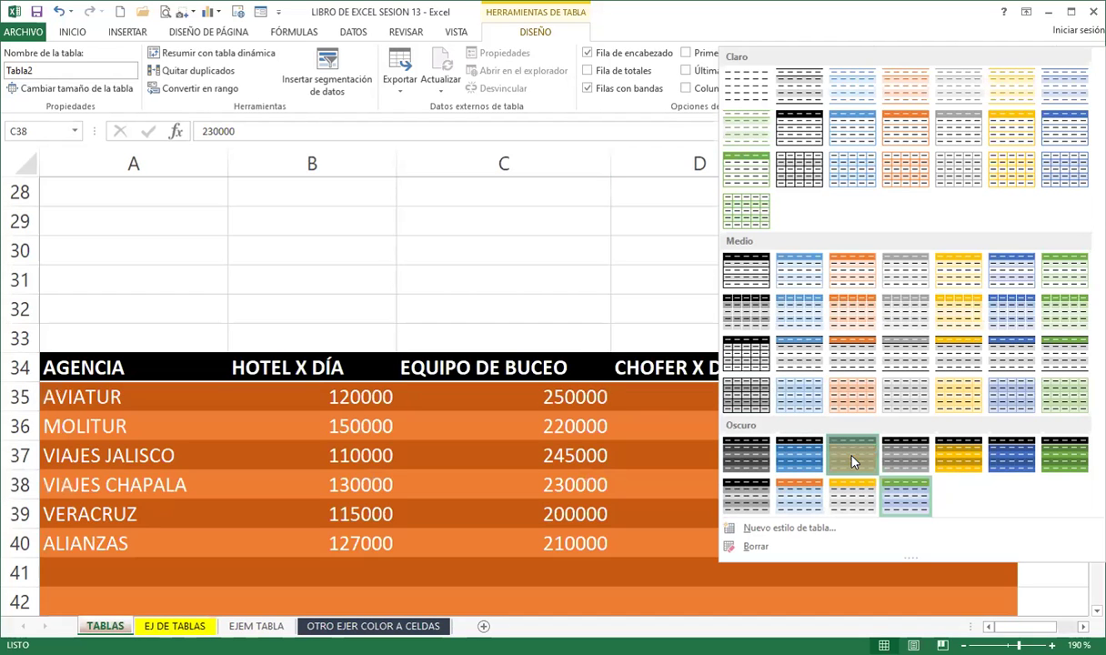
click(341, 447)
scroll(328, 439, down, 3)
scroll(364, 423, up, 2)
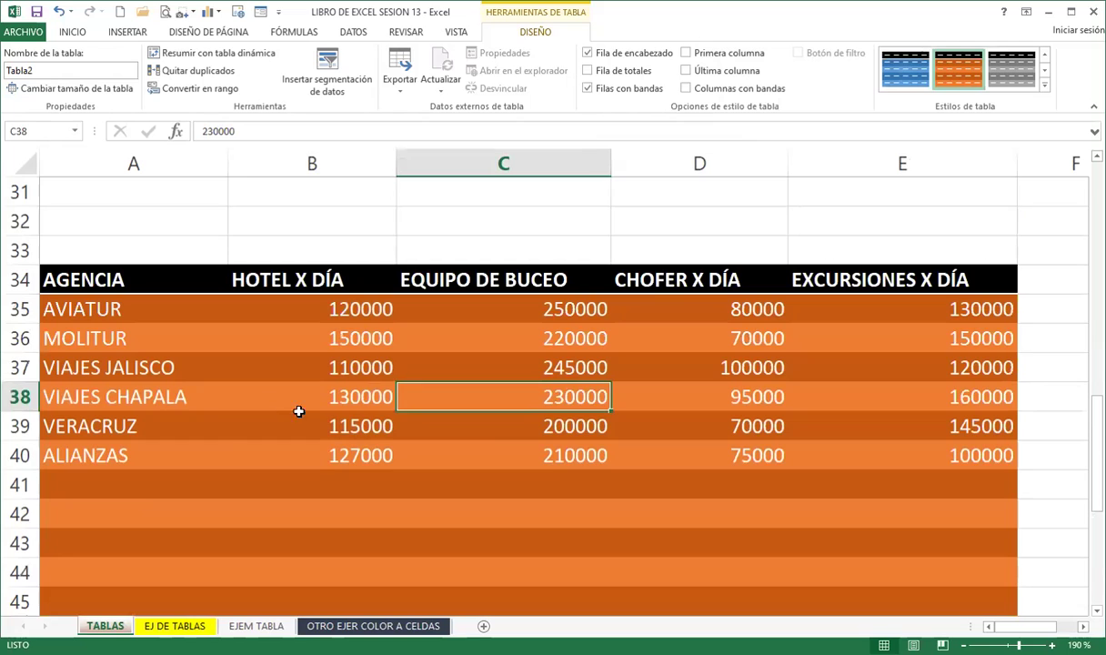
click(336, 444)
scroll(454, 414, down, 3)
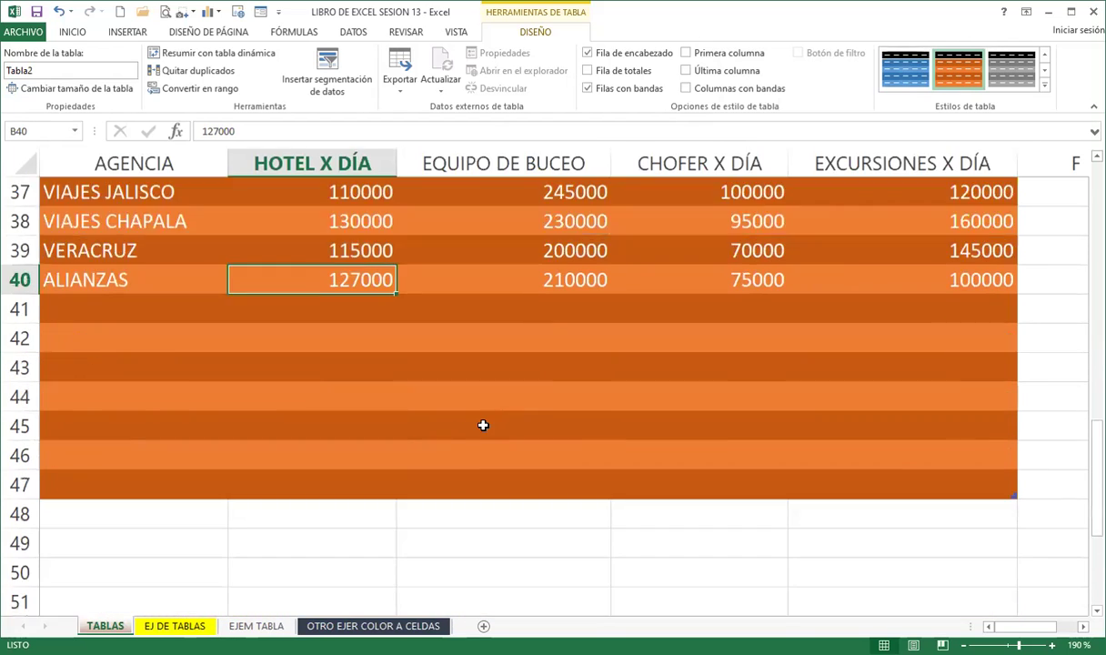
Change the font colour of the agency table's body cells A35:E47 to the darkest black theme shade.
scroll(405, 413, up, 3)
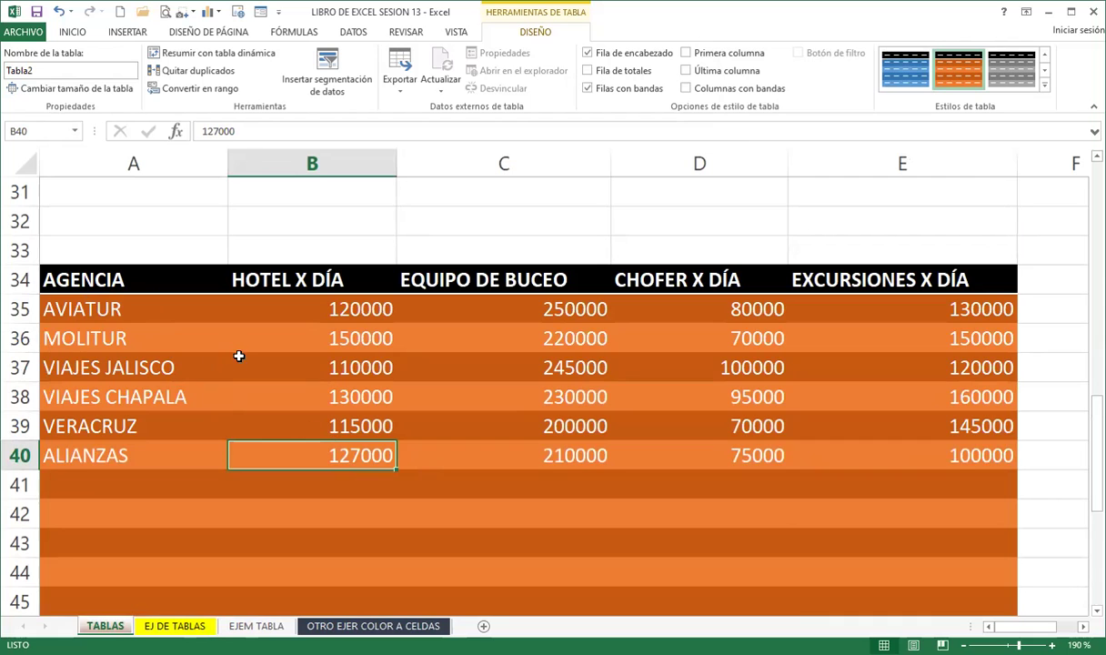
drag(66, 307, 789, 523)
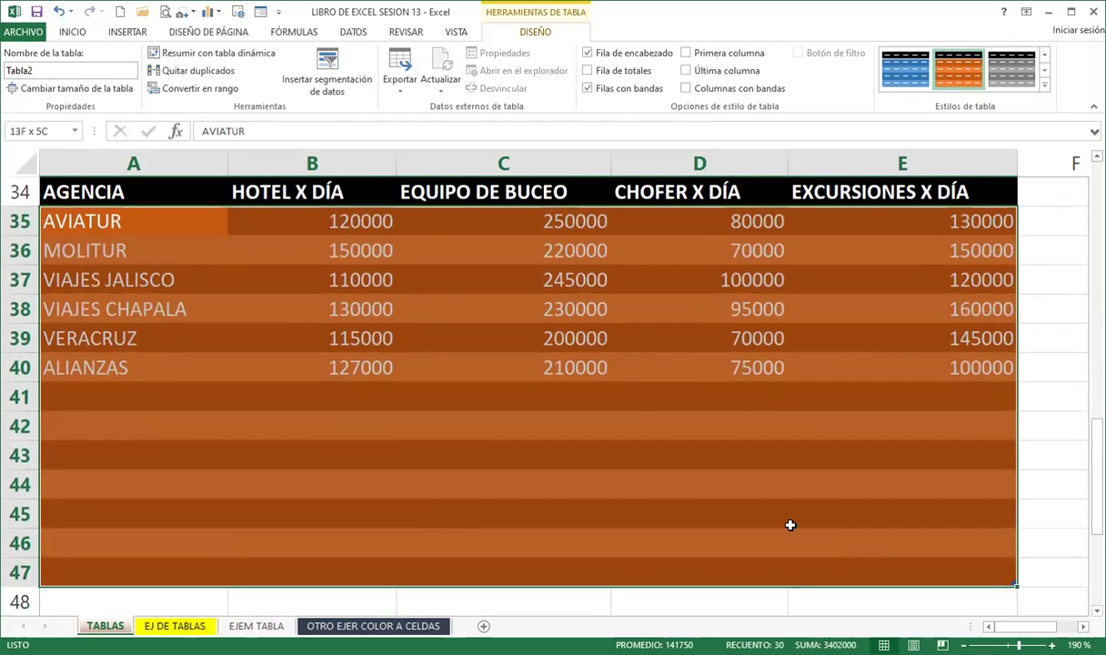
scroll(474, 409, up, 2)
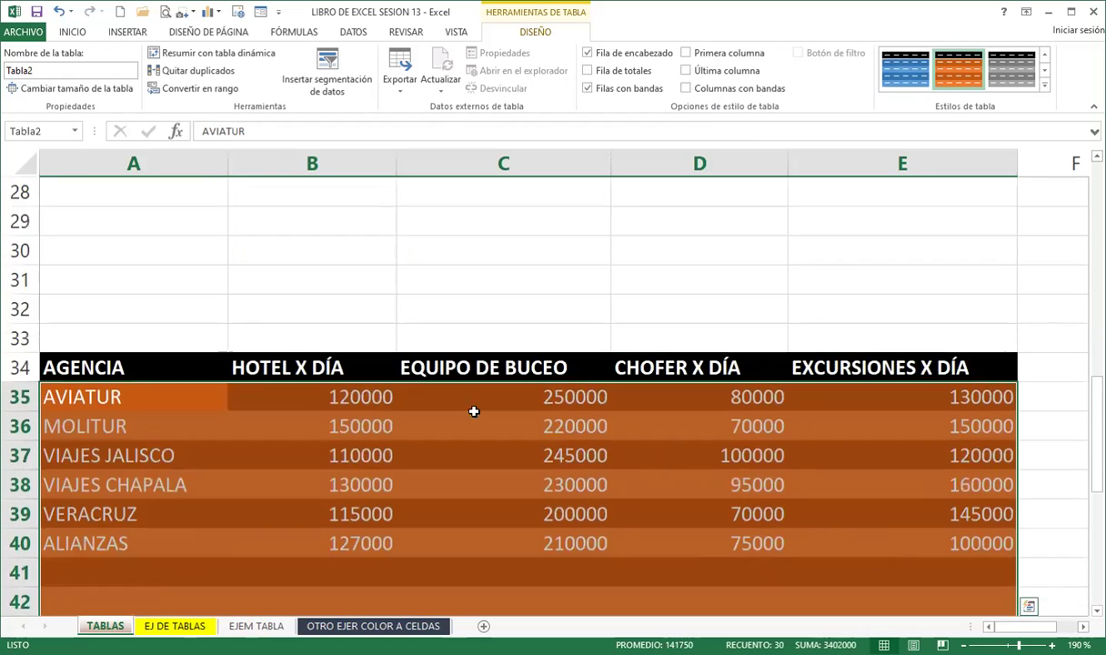
click(123, 33)
click(73, 32)
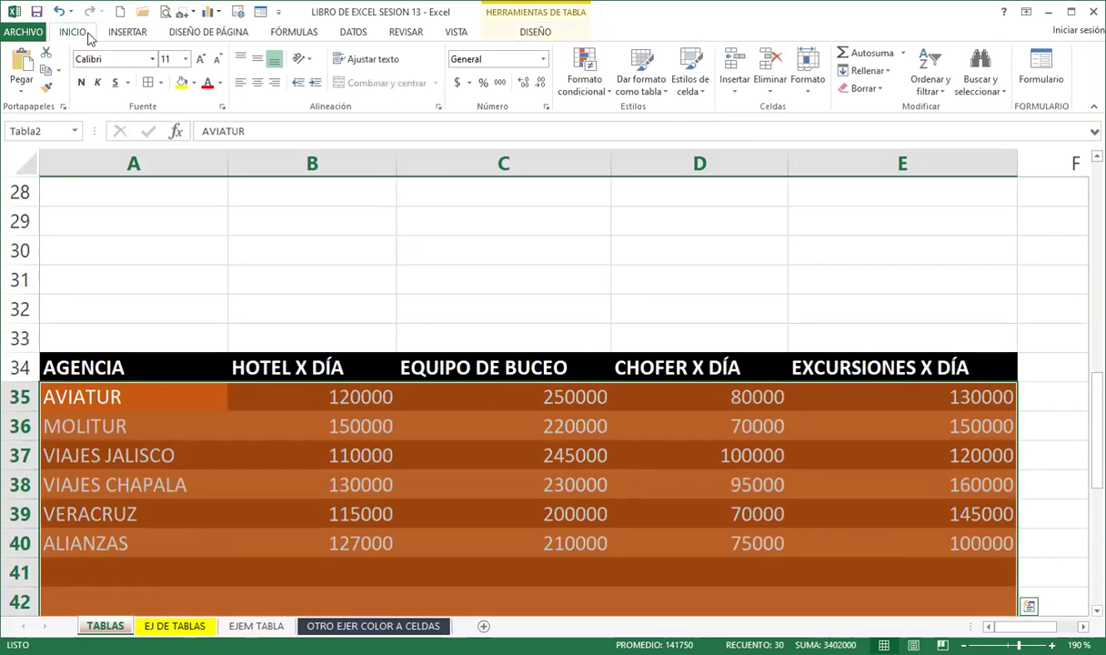
click(220, 83)
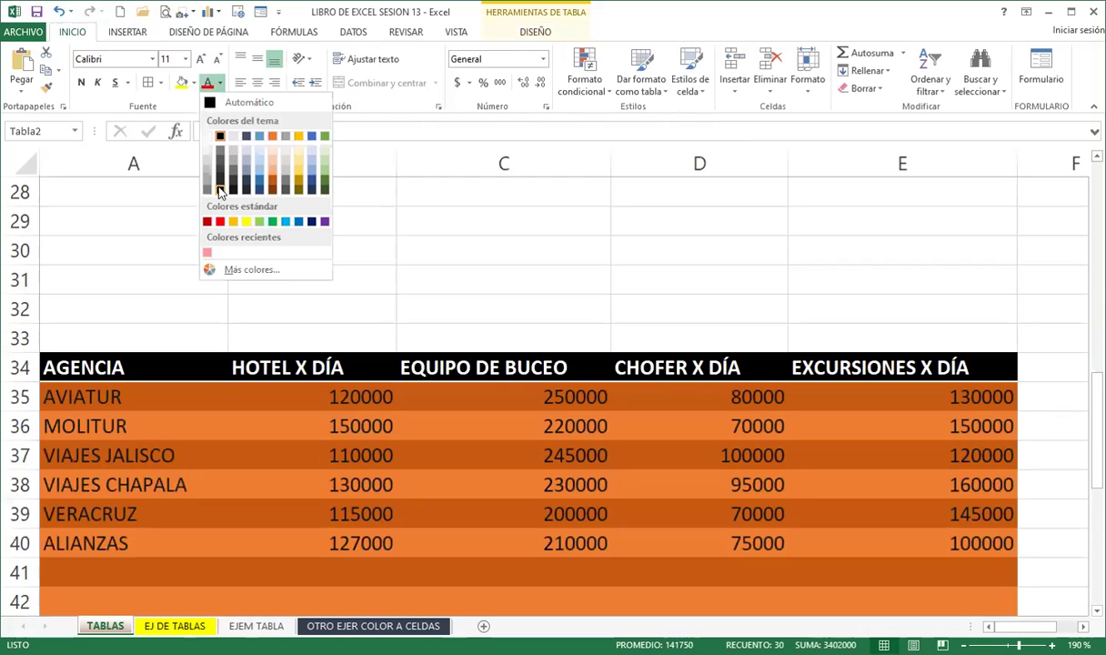
click(218, 193)
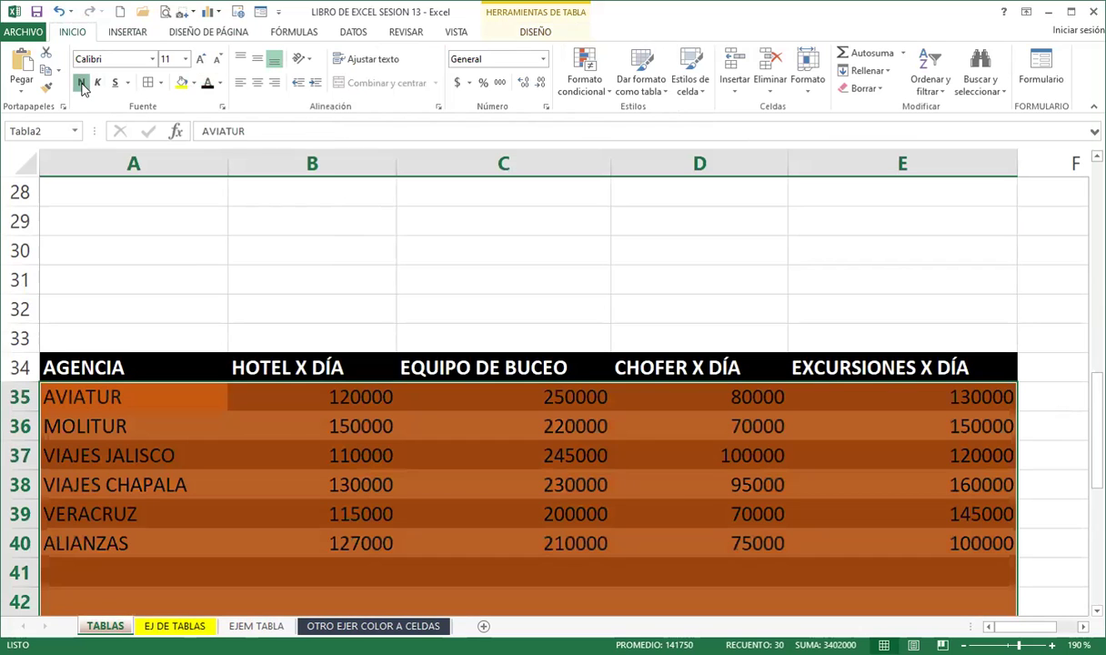
Make the text of the agency table's body bold and set its font size to 14.
click(201, 59)
click(201, 60)
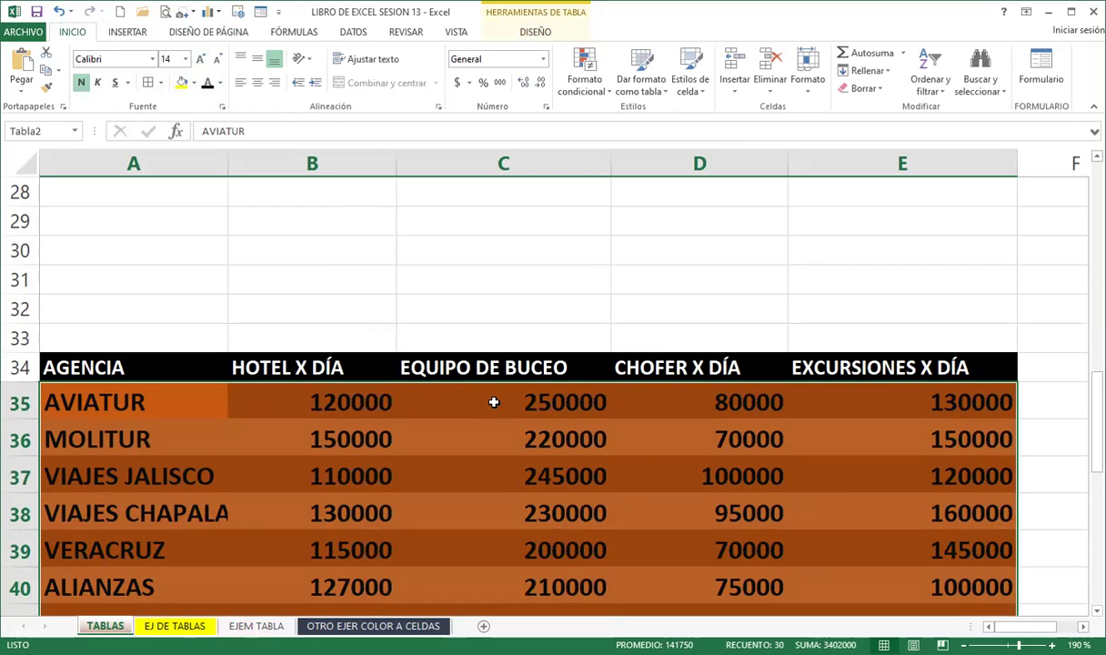
scroll(493, 404, down, 2)
click(395, 487)
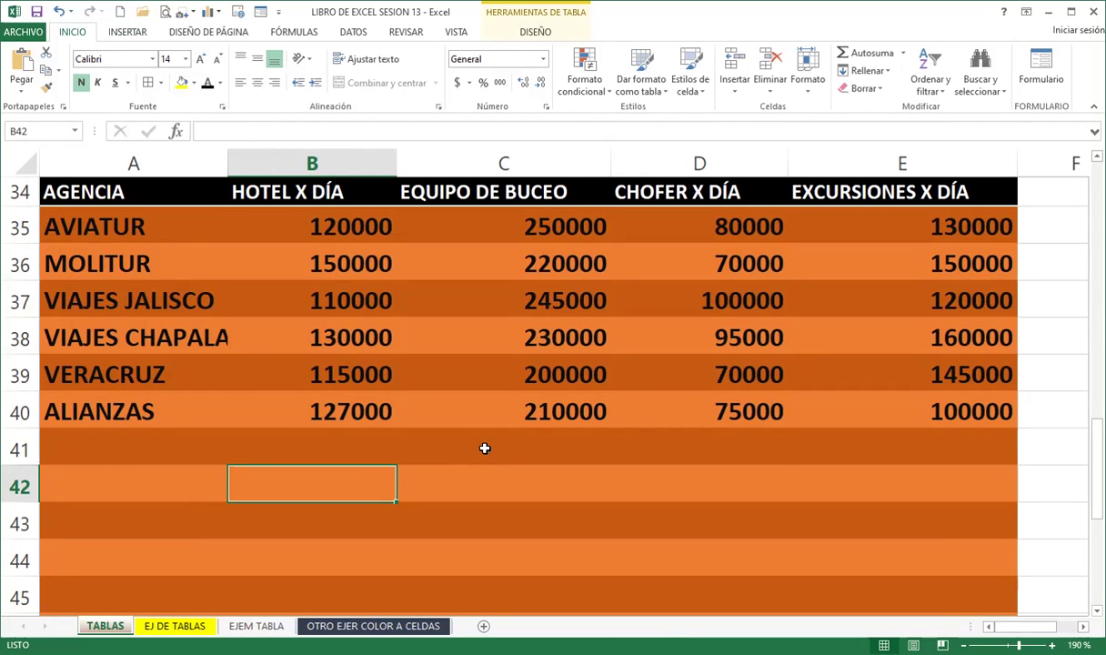
Shrink the orange agency table so that it ends at row 40, dropping the empty banded rows.
scroll(482, 448, up, 3)
scroll(473, 418, down, 2)
click(472, 422)
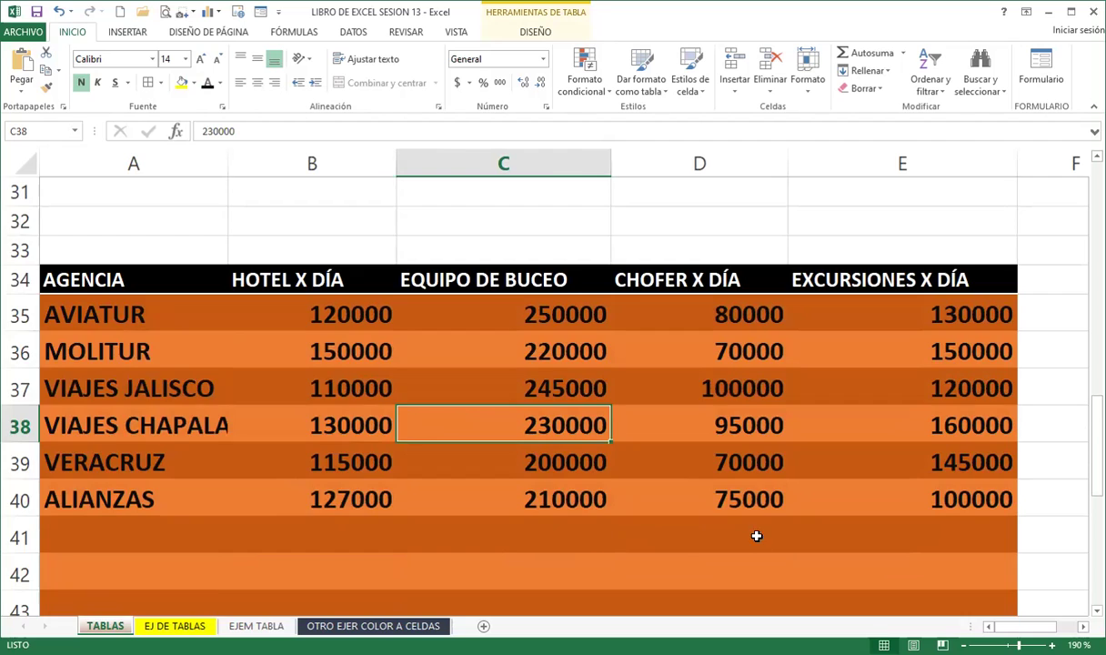
scroll(728, 523, down, 2)
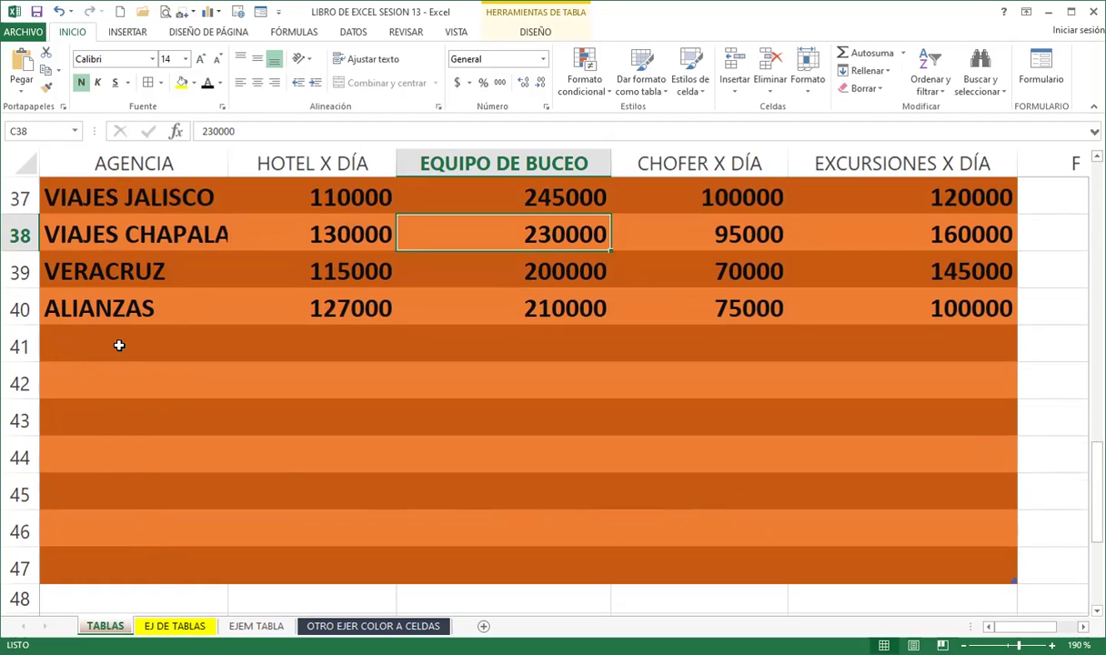
click(87, 564)
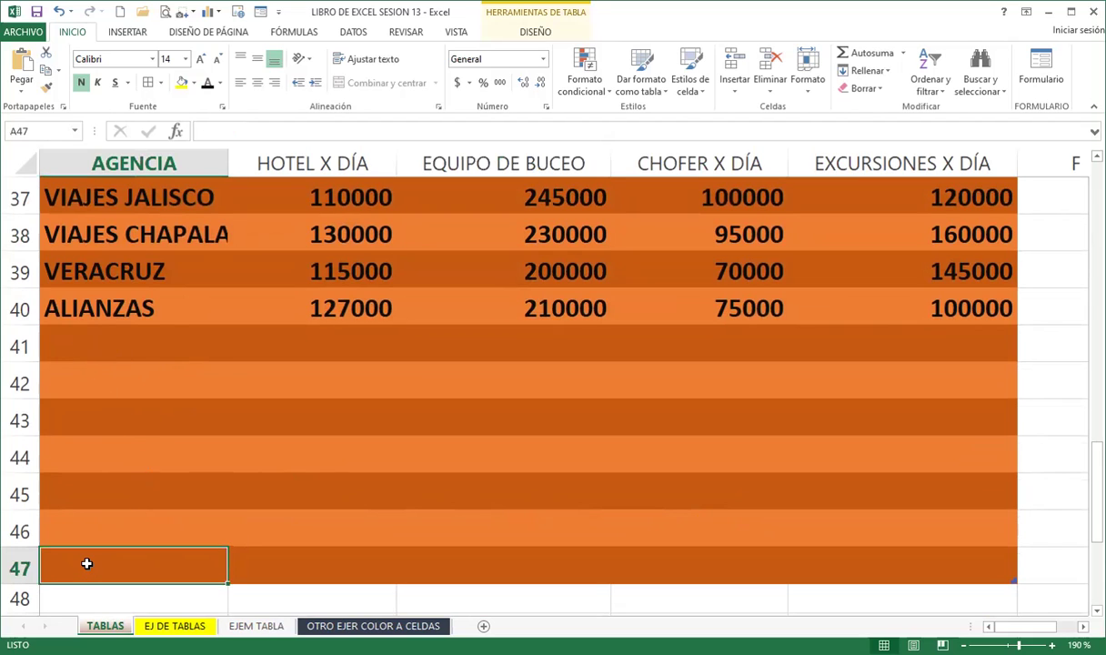
drag(1015, 582, 1000, 322)
click(757, 447)
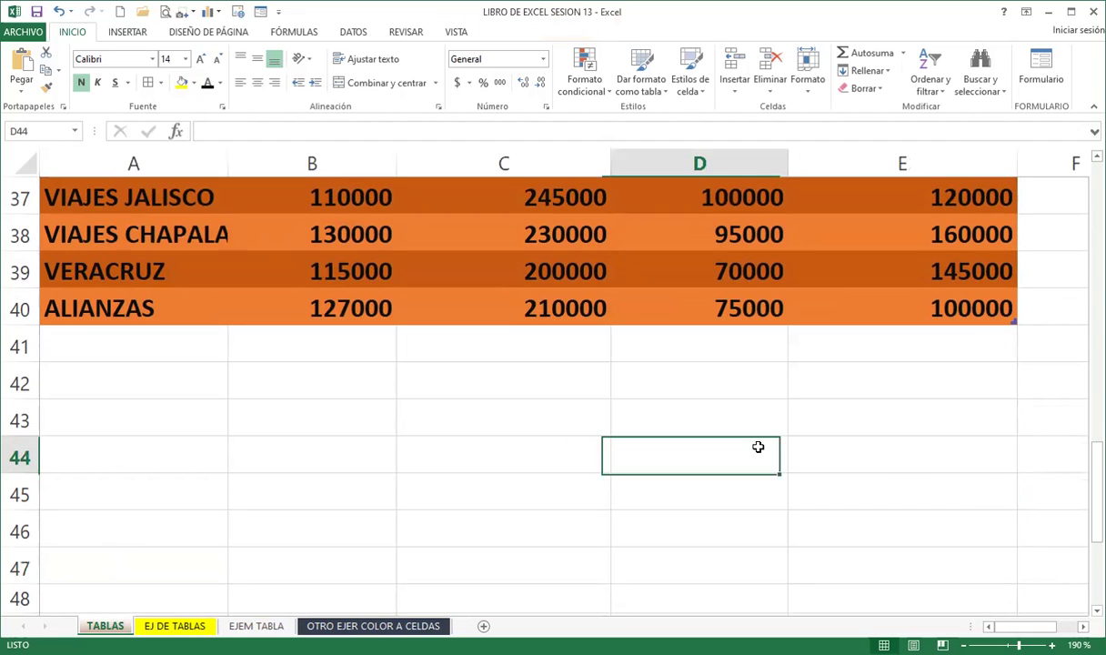
Compare the converted range in rows 1 to 9 with the orange agency table and the cells beneath each.
scroll(382, 500, up, 2)
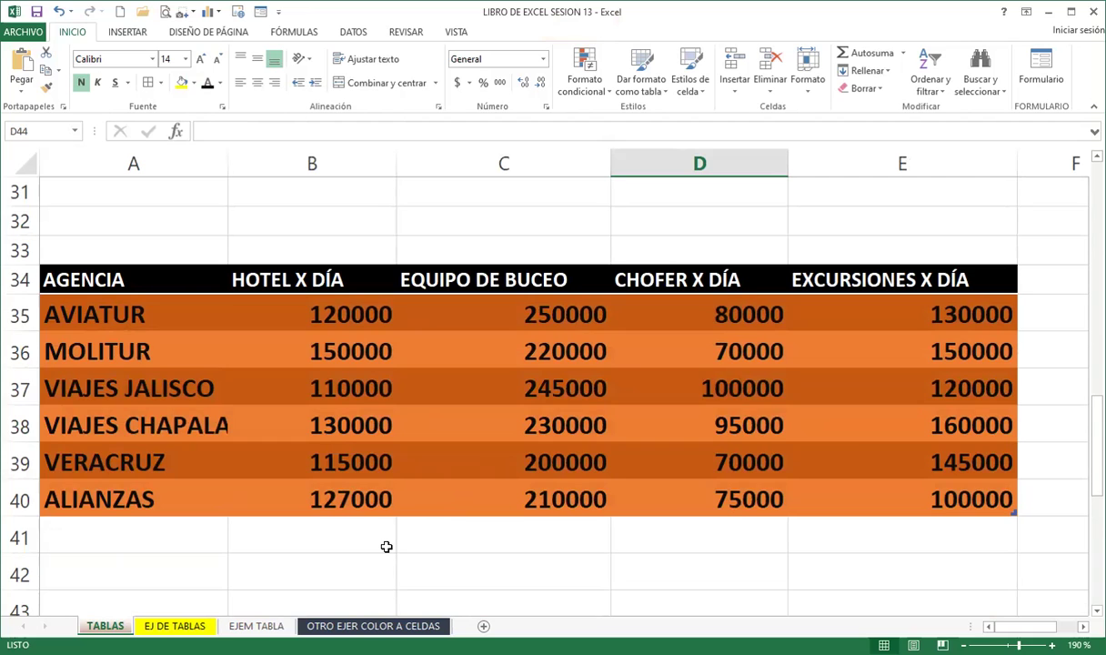
scroll(367, 519, down, 3)
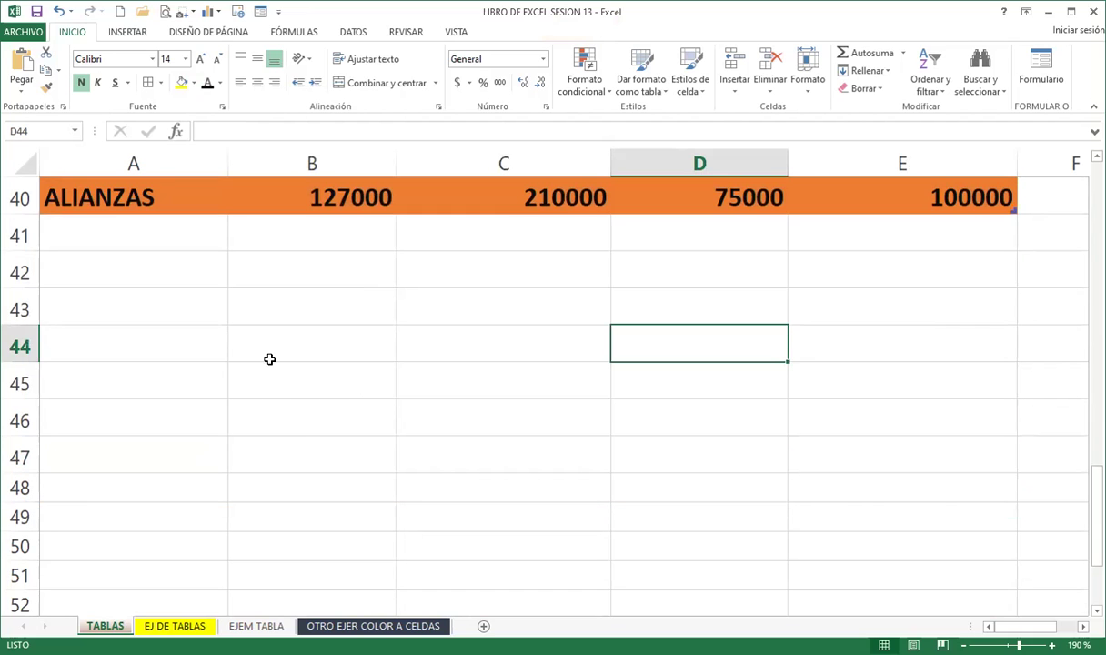
scroll(324, 324, up, 13)
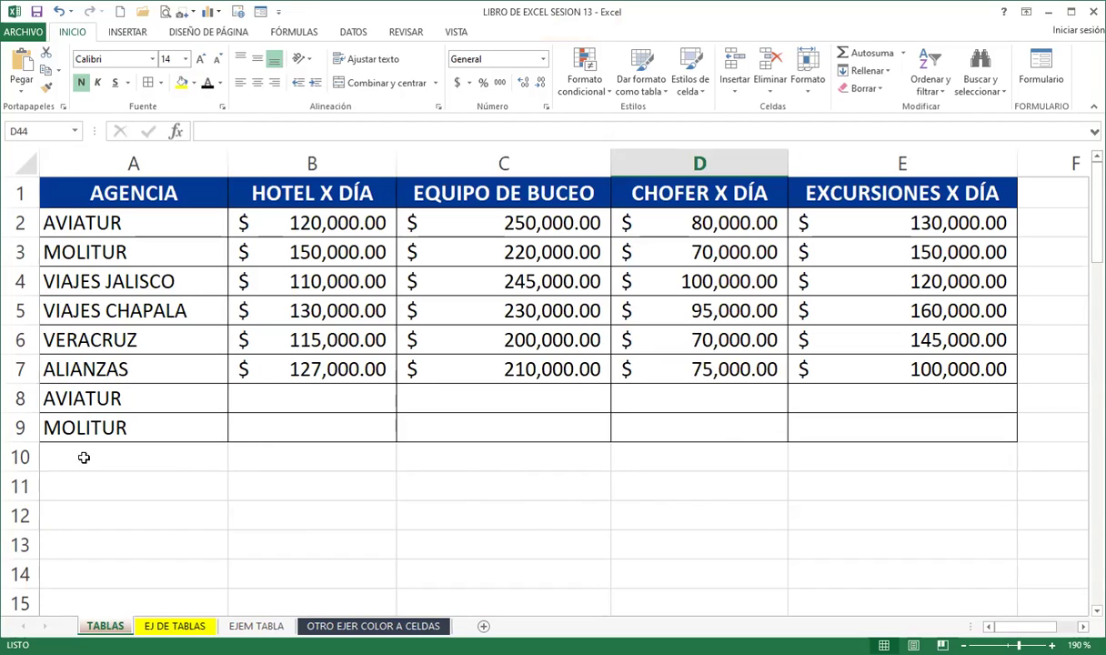
drag(380, 415, 713, 392)
scroll(644, 407, down, 13)
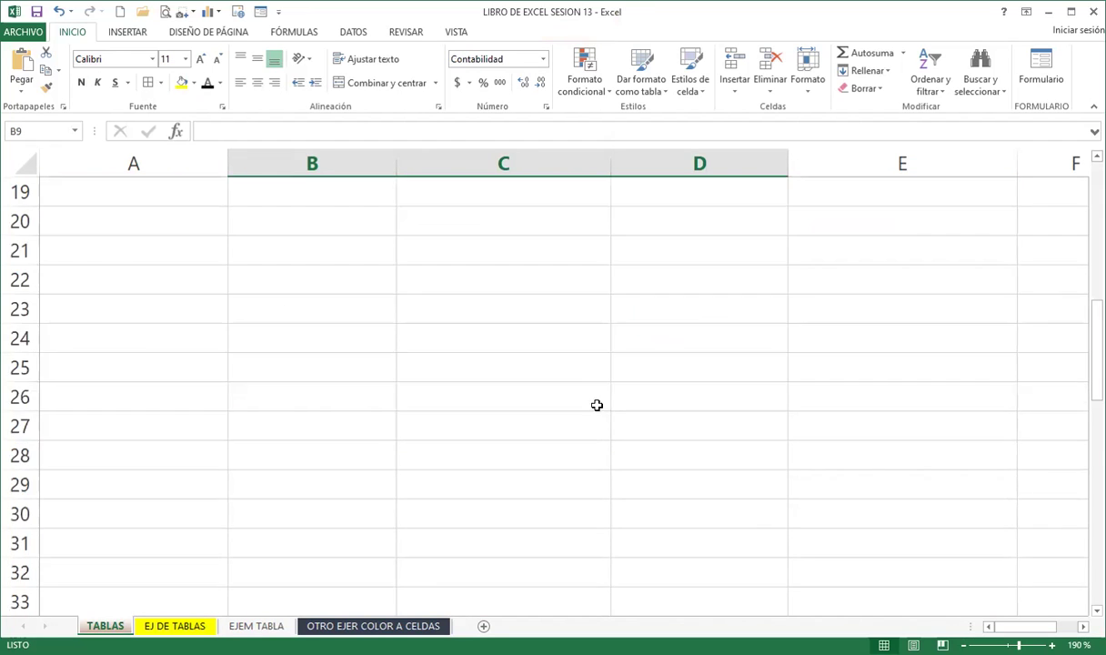
scroll(555, 431, up, 4)
click(540, 436)
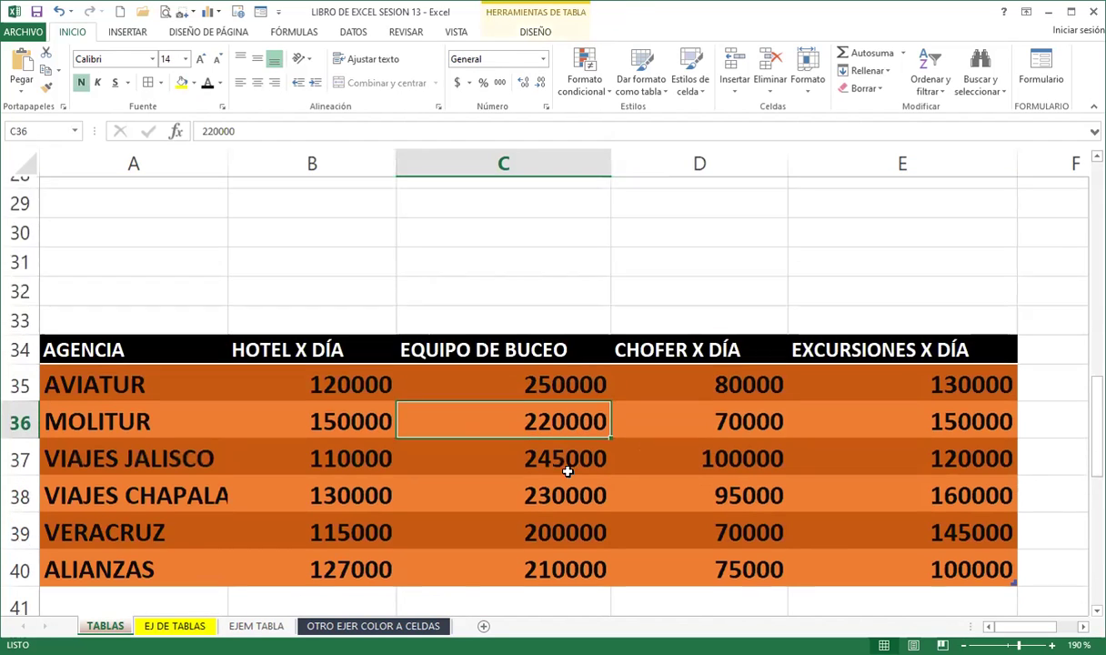
scroll(364, 469, down, 2)
click(129, 460)
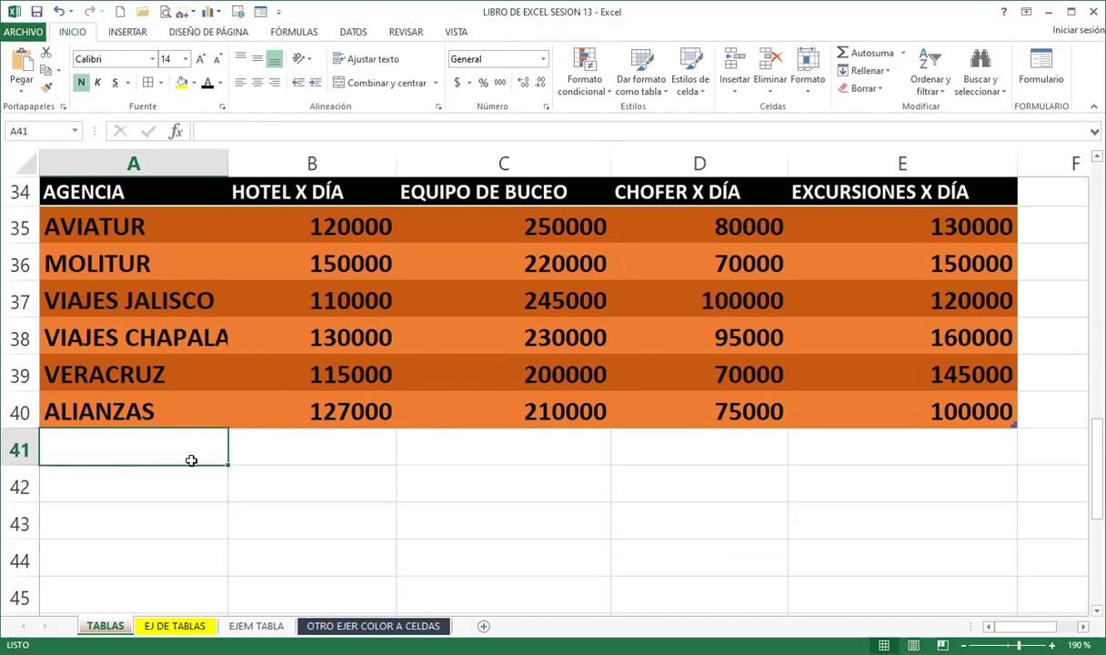
click(1084, 629)
click(1083, 629)
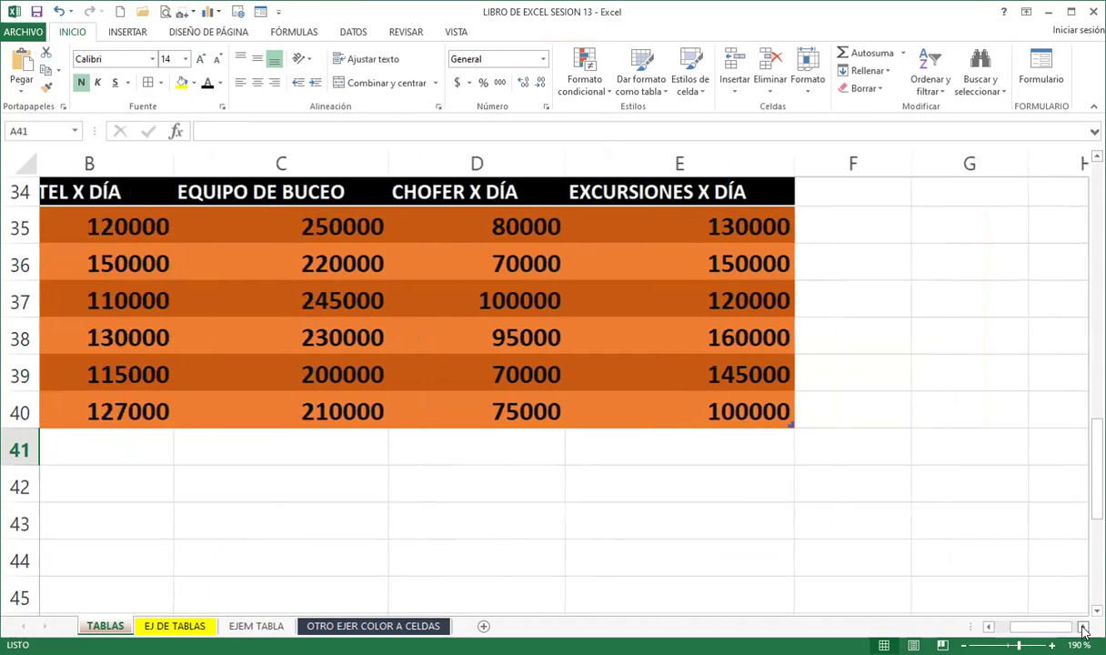
click(1083, 629)
scroll(707, 326, up, 2)
click(722, 377)
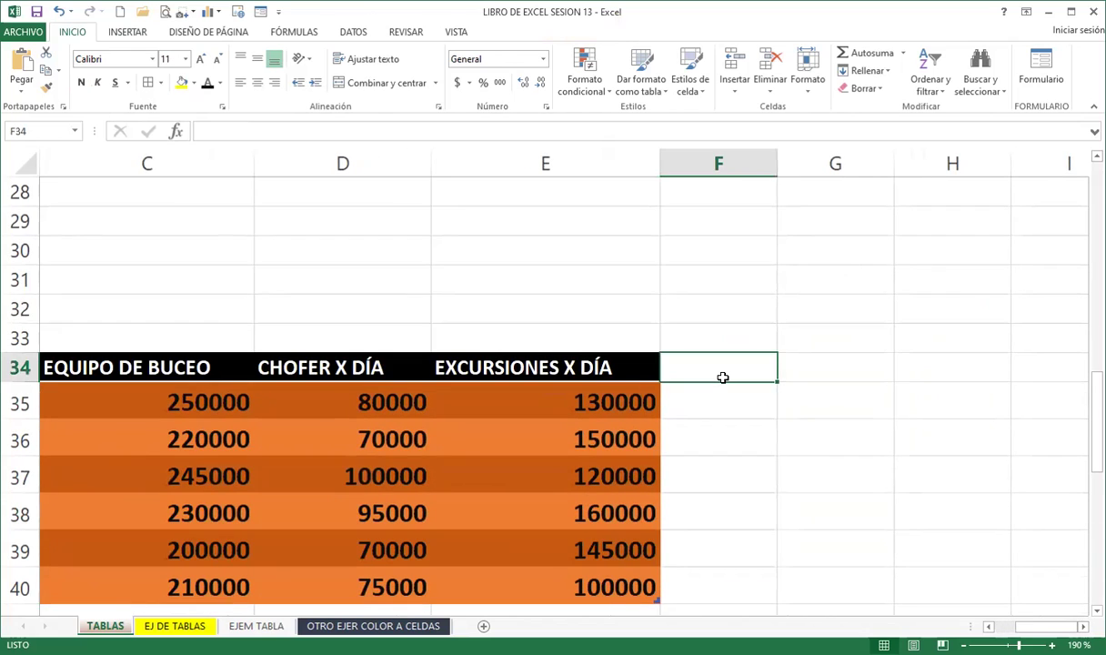
text(SUMA)
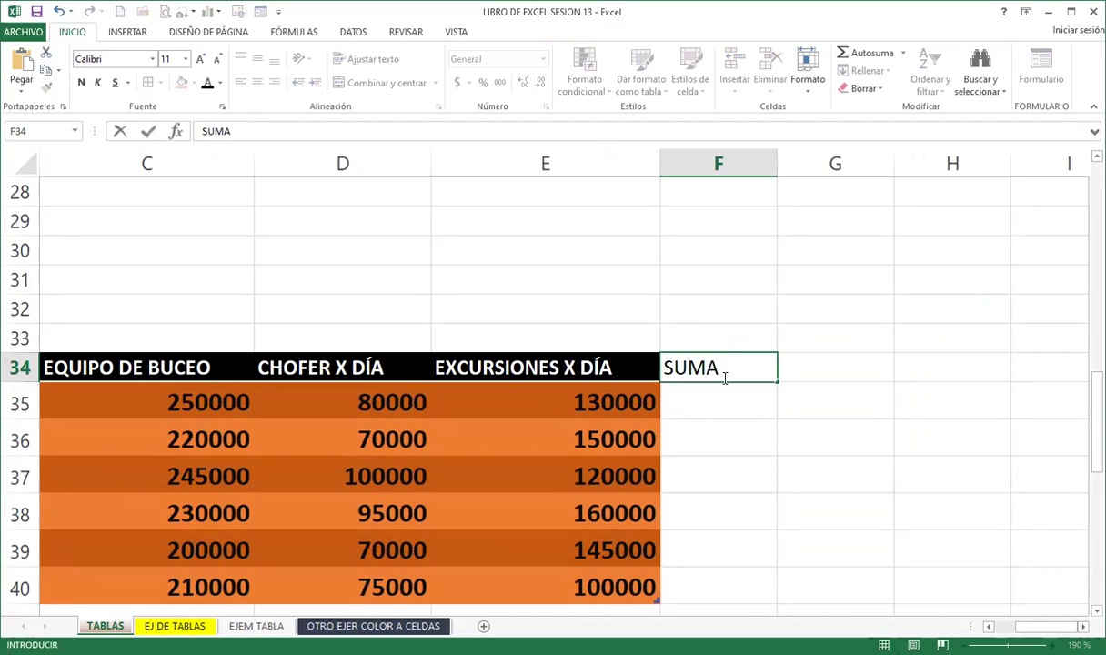
key(BackSpace)
key(BackSpace)
key(BackSpace)
key(BackSpace)
Add the header SUMA in F1, beside EXCURSIONES X DÍA in the blue-headed range.
scroll(690, 306, up, 7)
scroll(690, 305, up, 2)
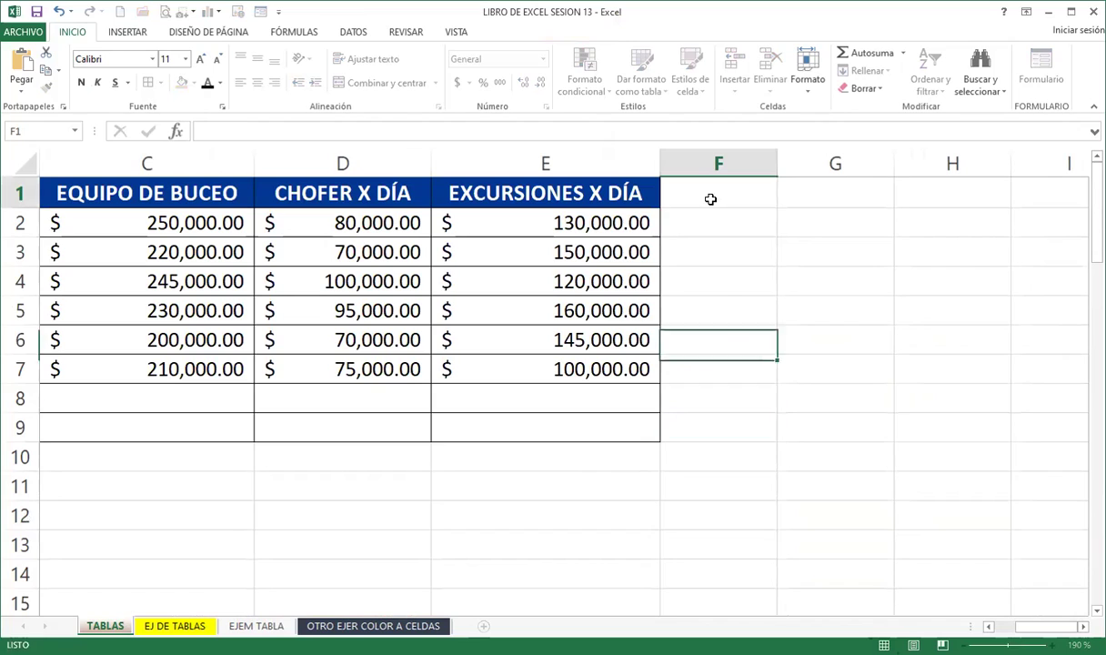
click(710, 199)
text(SUMA)
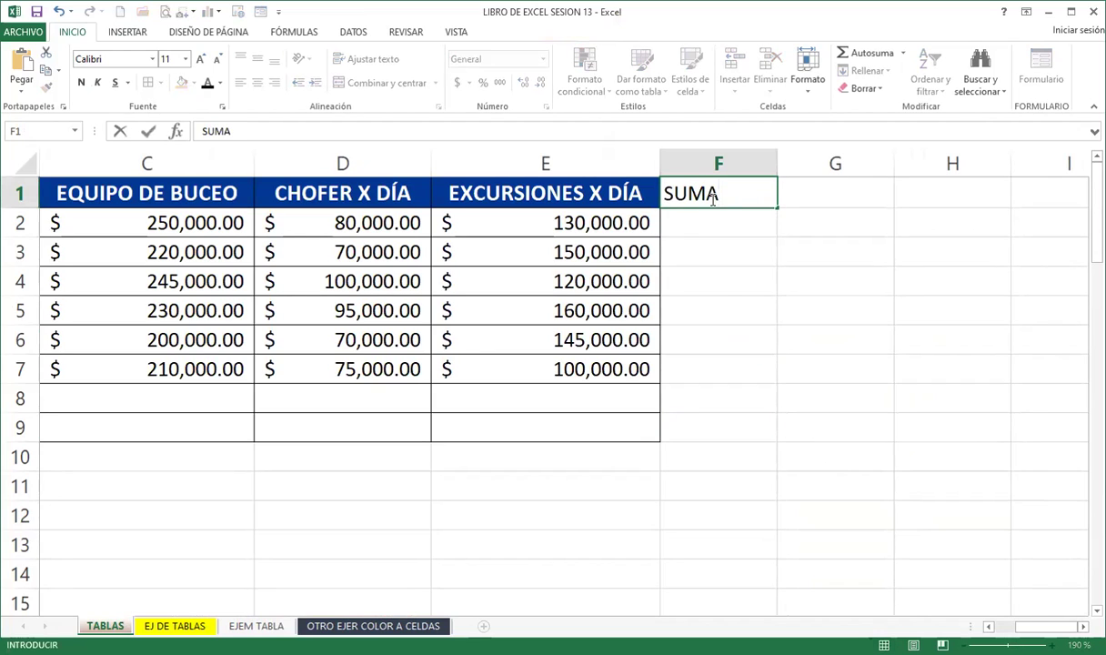
key(Return)
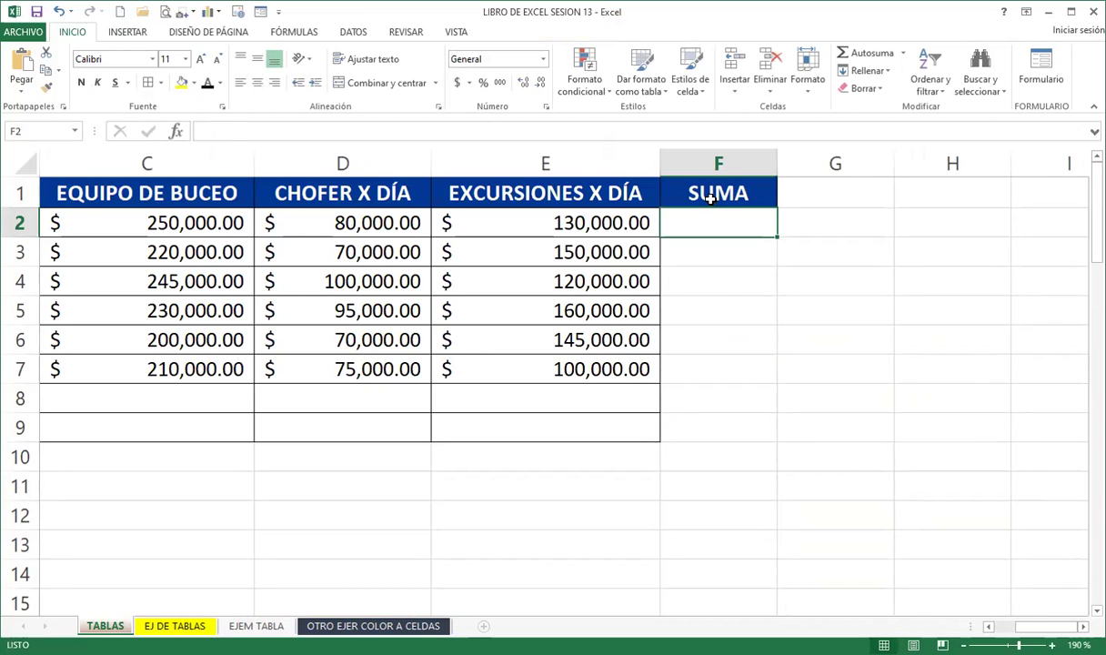
click(556, 187)
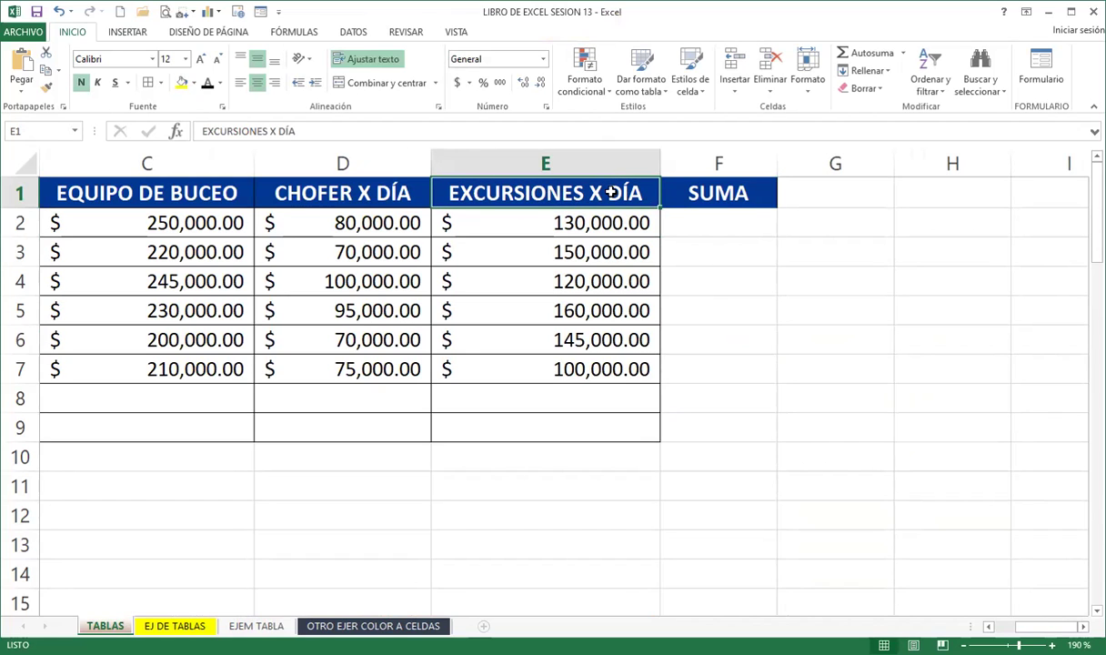
Add a SUMA column to the orange agency table by entering the header in F34.
scroll(654, 383, down, 11)
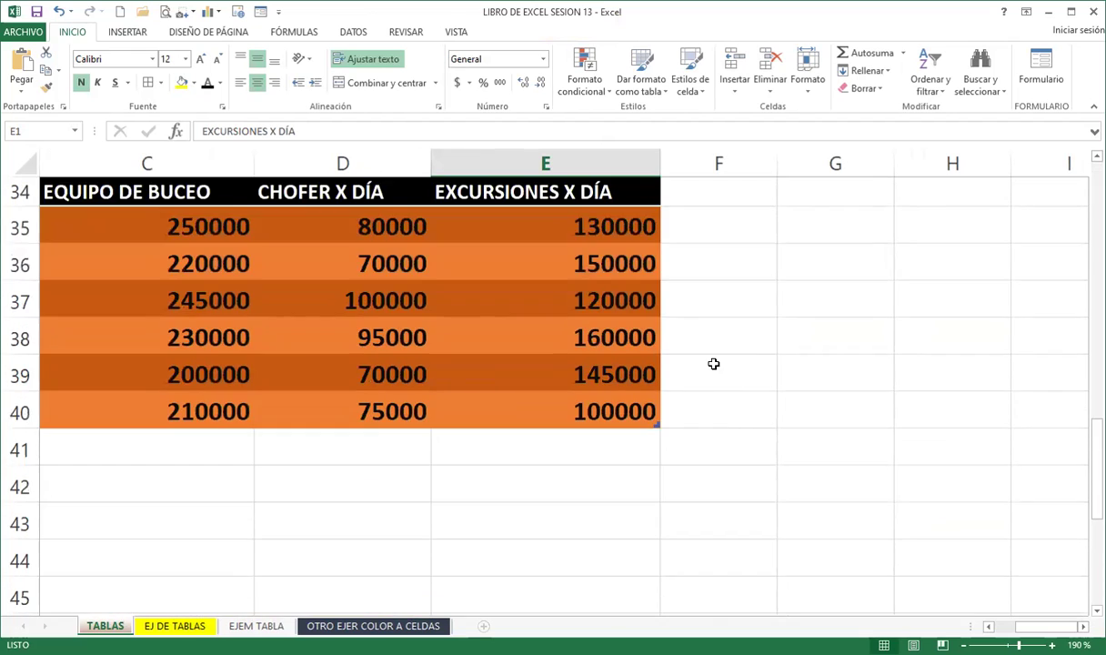
scroll(701, 389, up, 2)
click(709, 369)
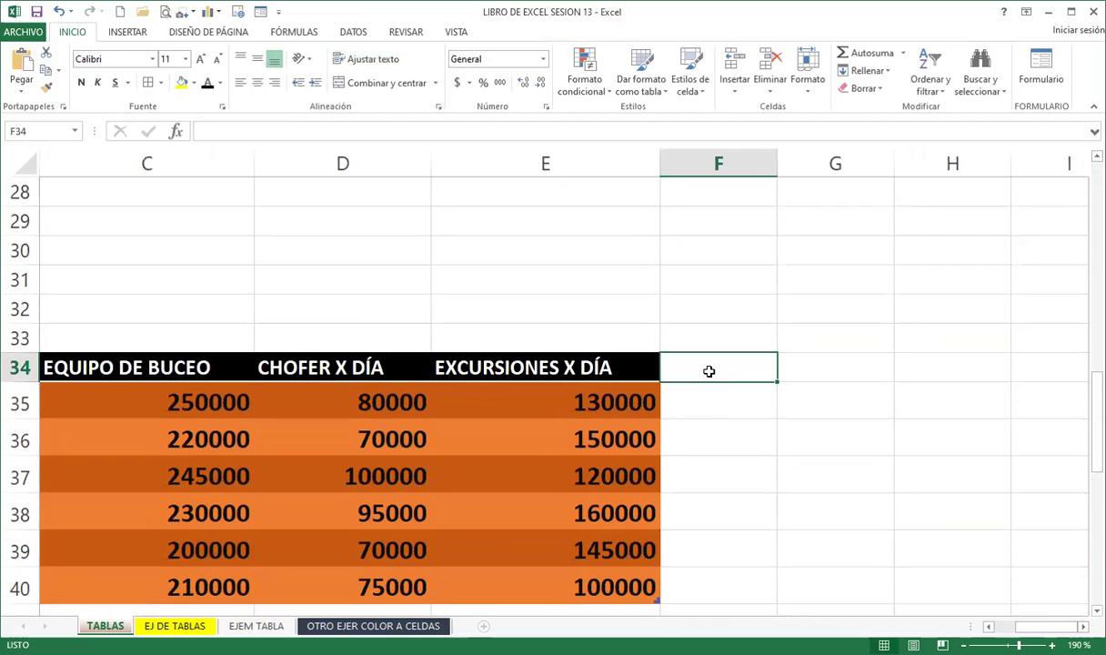
text(SUMA)
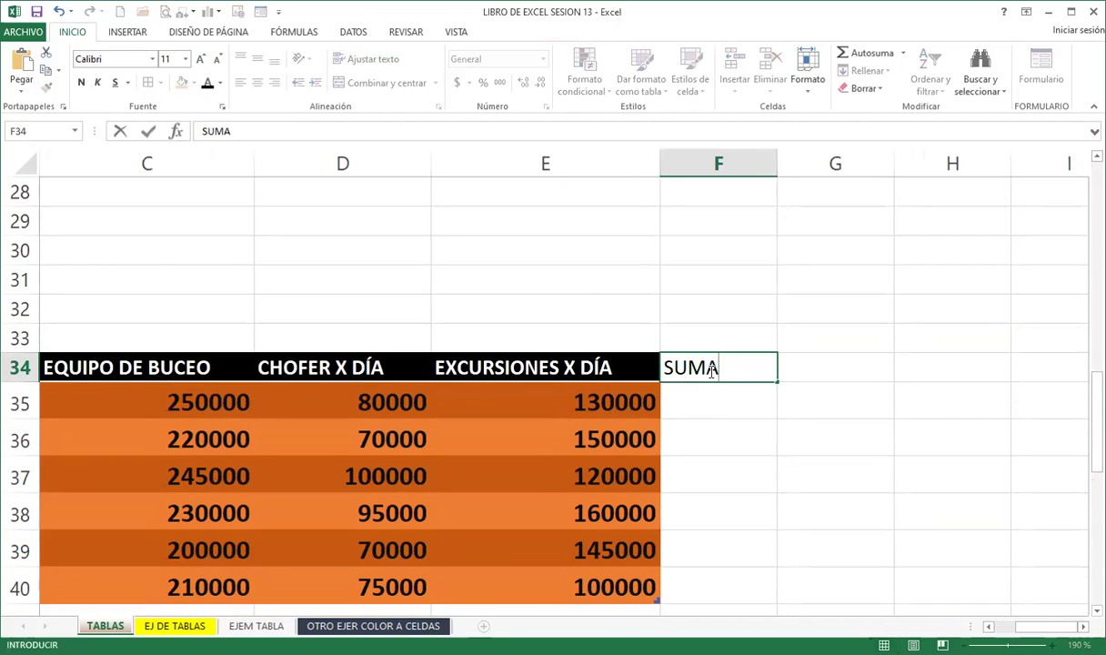
key(Return)
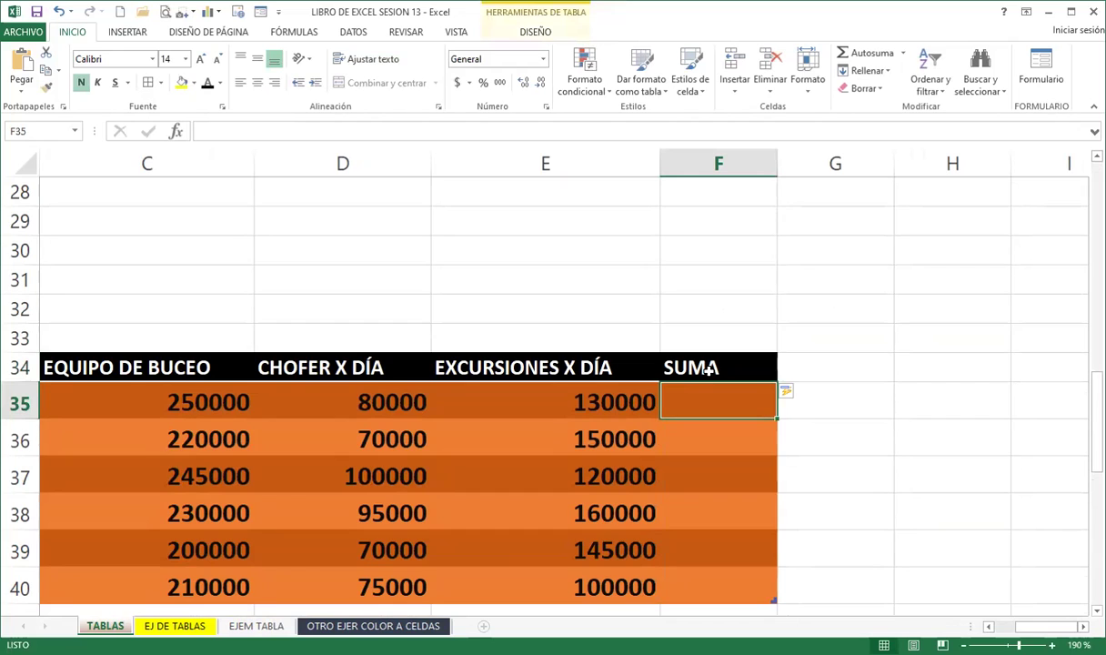
Extend the orange agency table with a TOTALES column by entering the header in G34.
key(Up)
key(Right)
text(T)
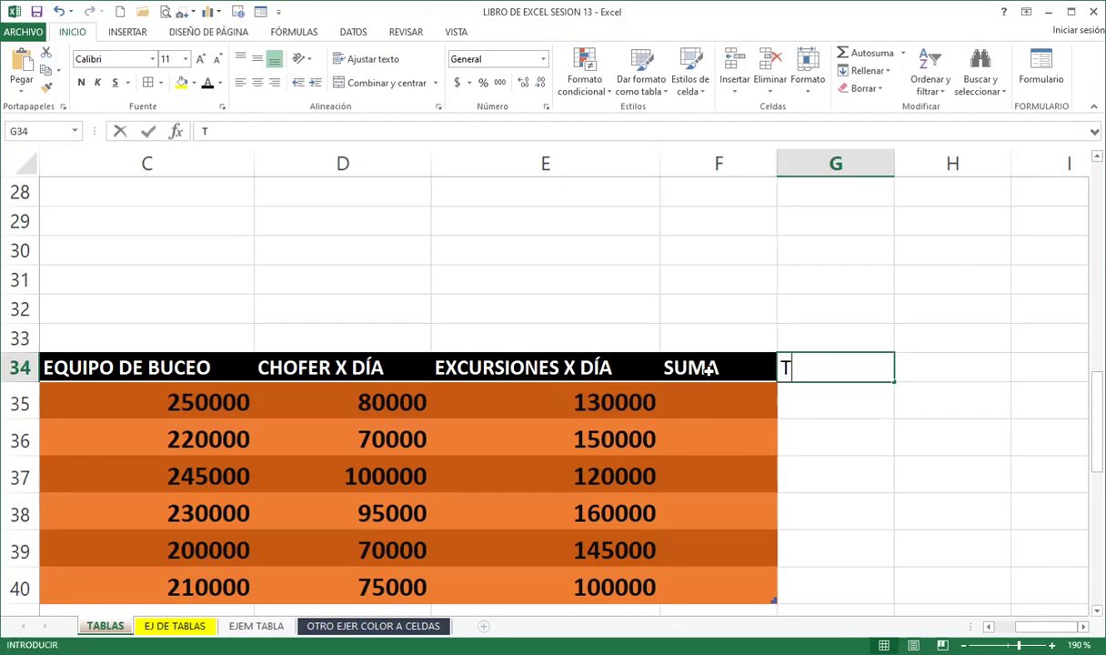
text(OTALES)
key(Return)
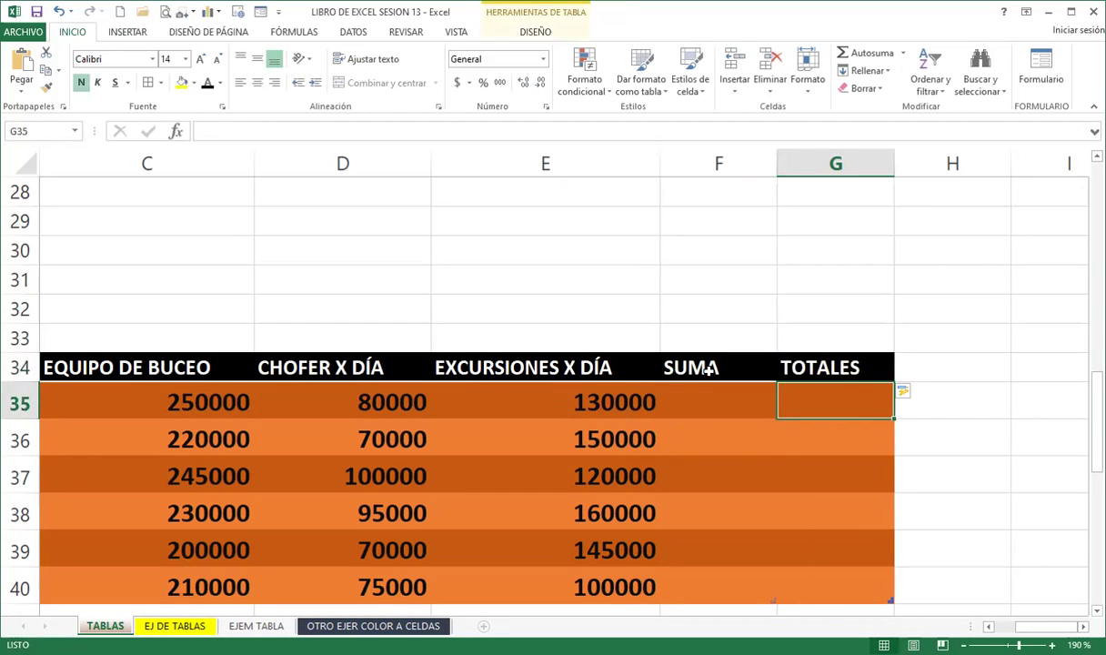
Extend the orange agency table with a RESULTADO column headed in H34, and select the first SUMA cell, F35.
key(Up)
key(Right)
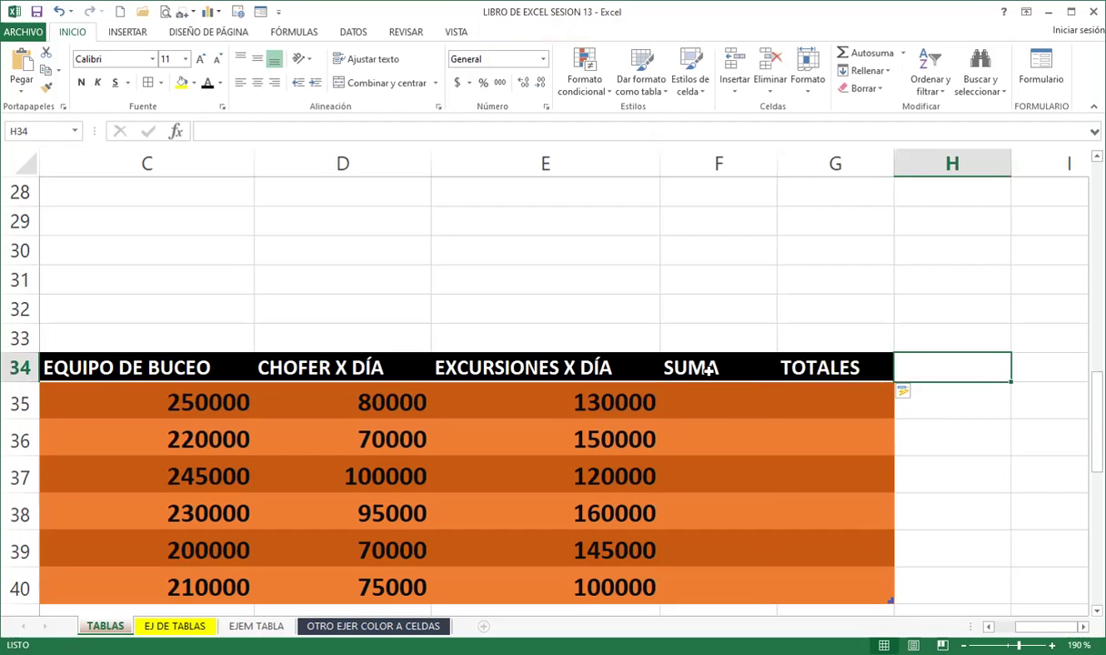
text(RESULTADO)
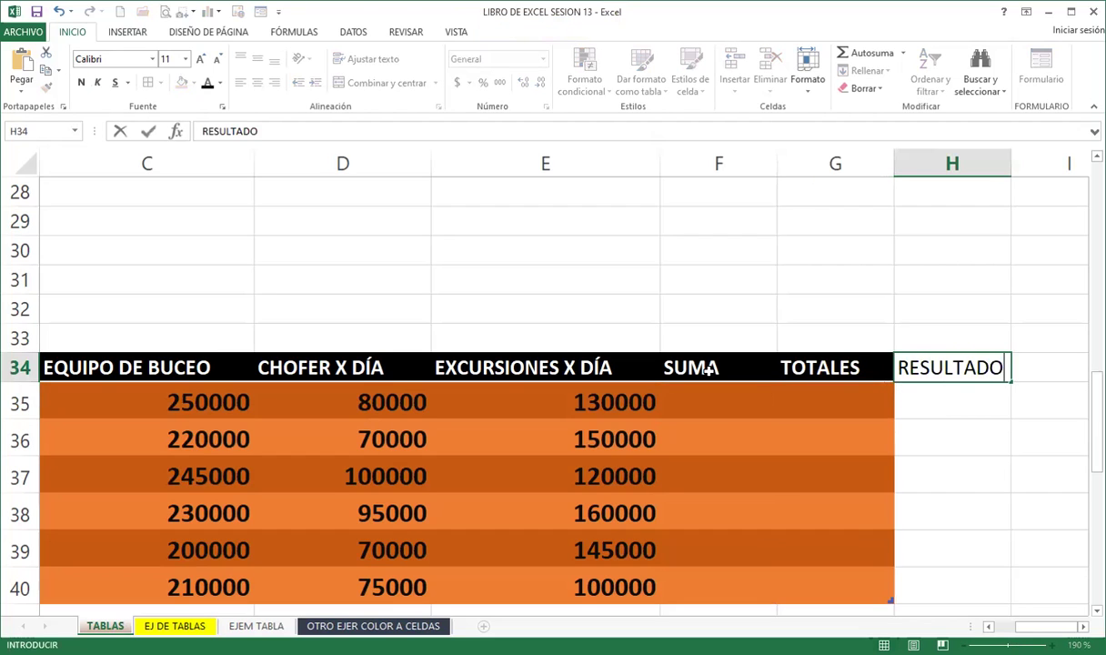
key(Return)
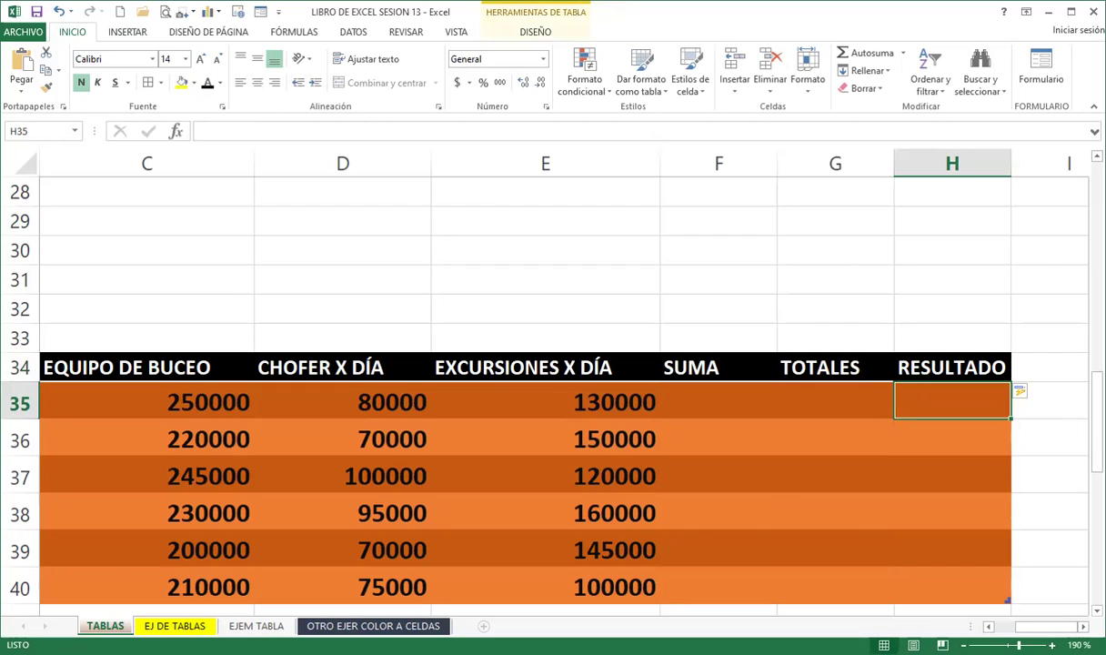
click(710, 408)
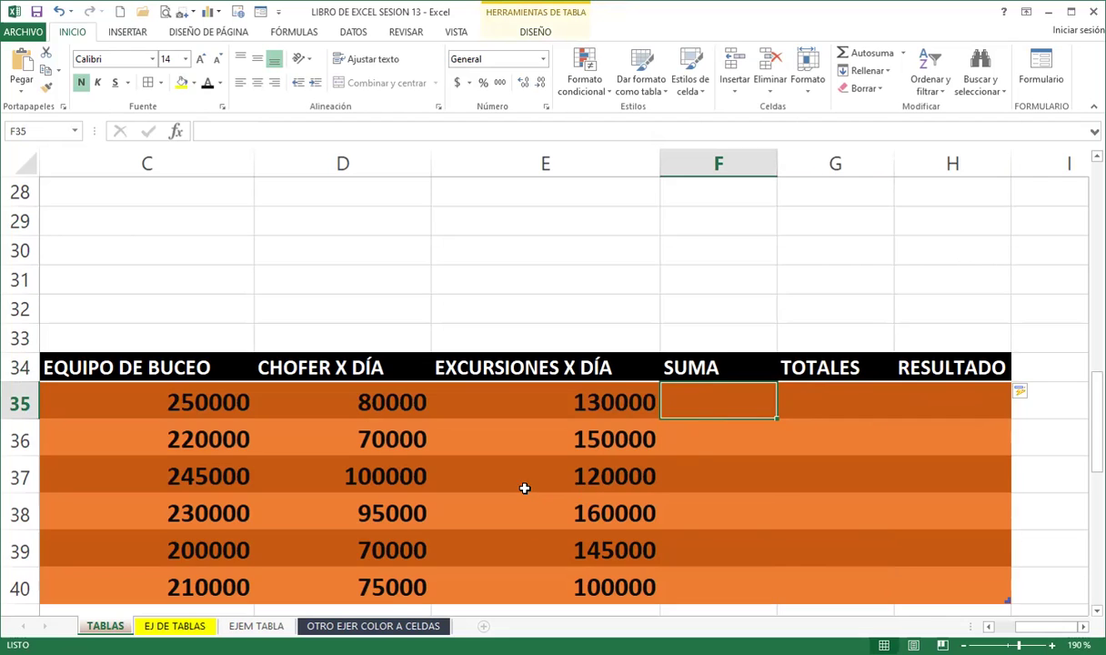
scroll(525, 488, up, 9)
click(487, 339)
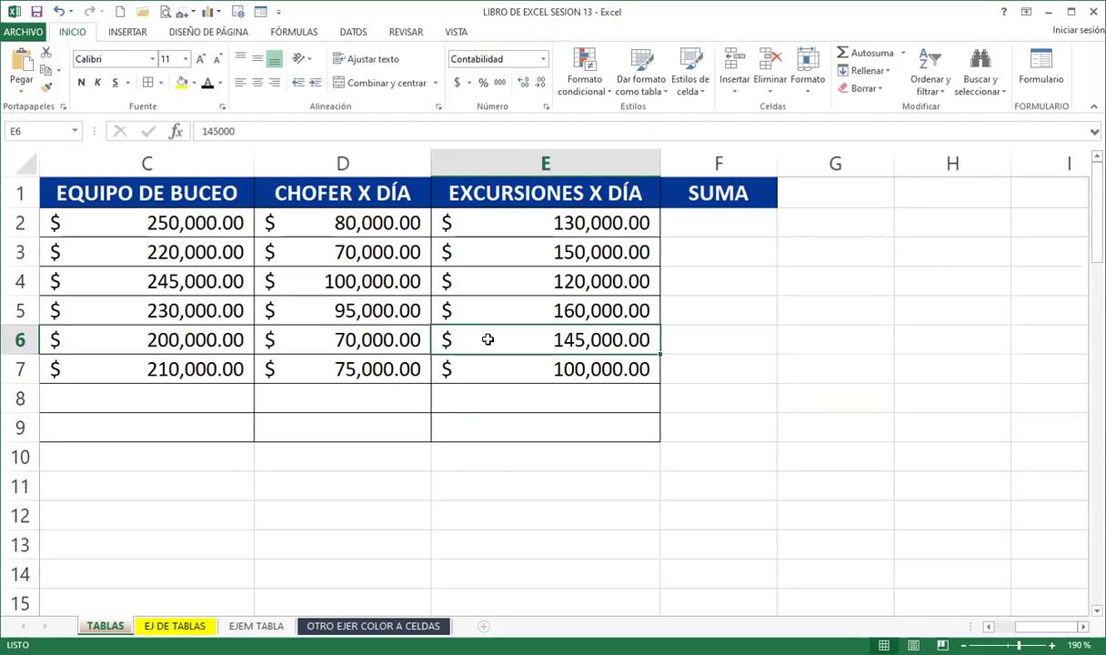
scroll(560, 388, down, 11)
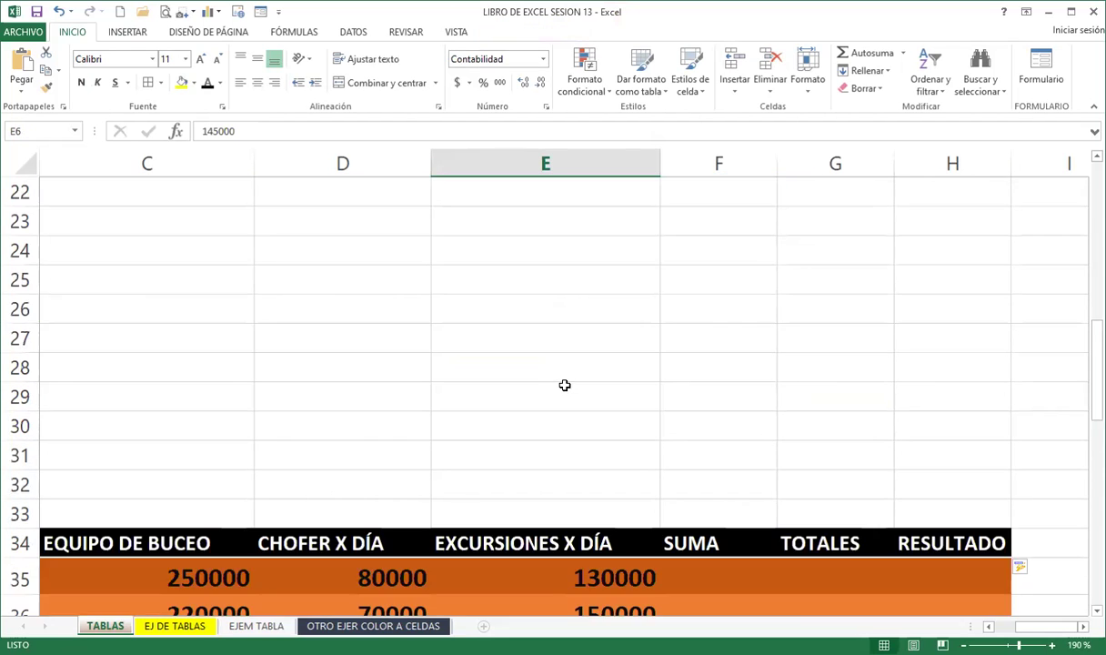
scroll(564, 389, up, 1)
click(709, 308)
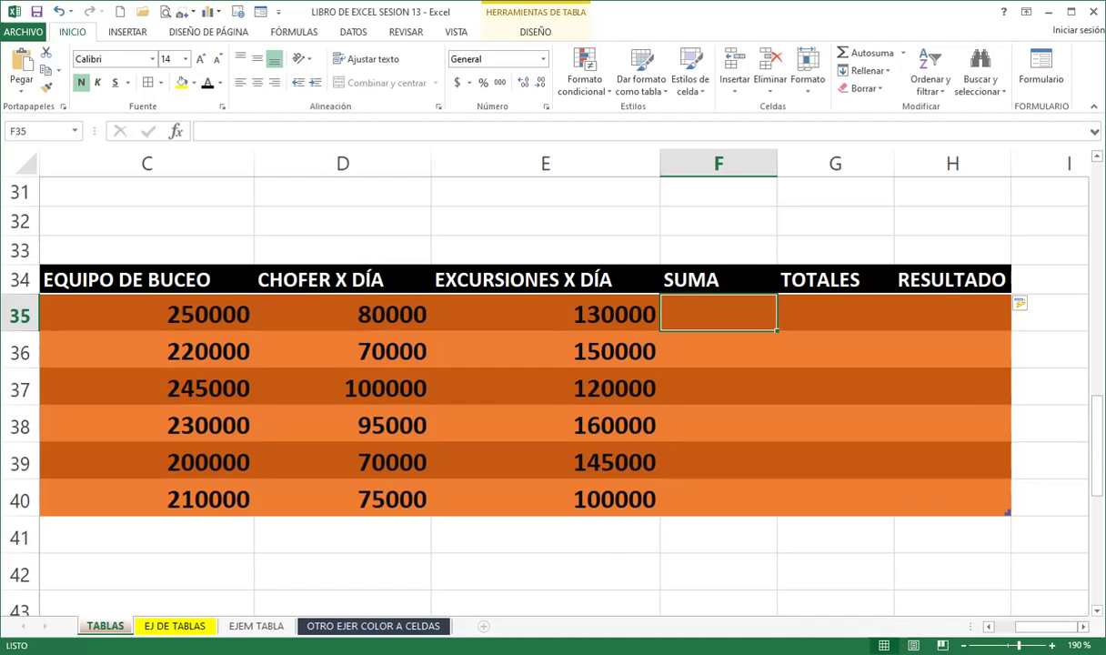
Add a row to the orange agency table by entering AVIATUR in A41, directly below ALIANZAS.
scroll(1066, 586, left, 2)
click(153, 535)
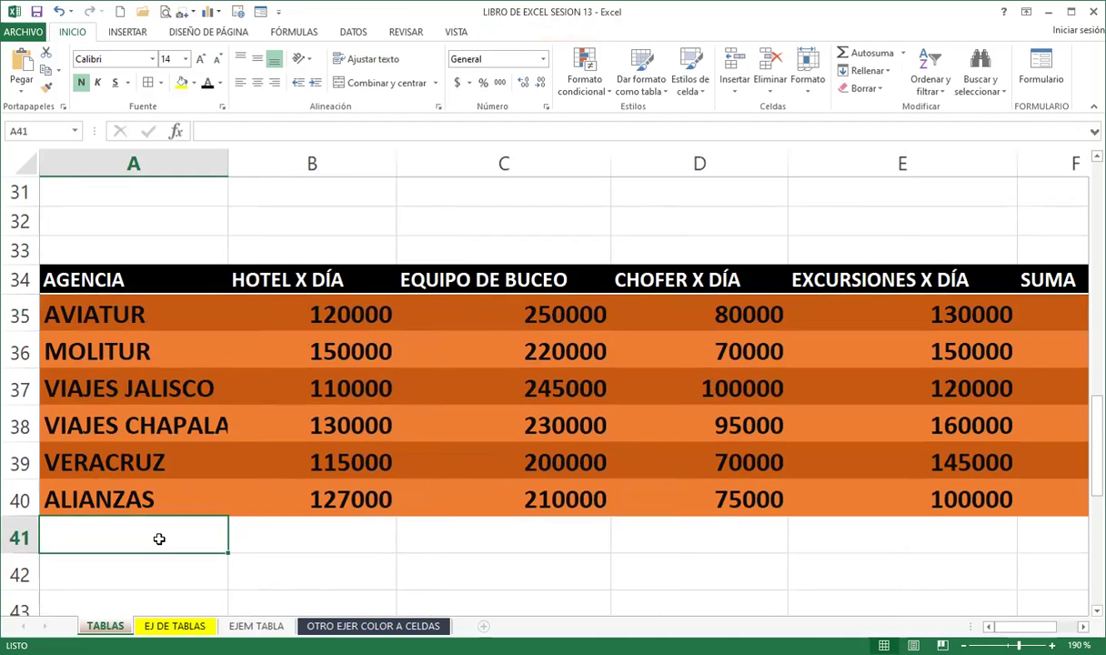
text(AVIA)
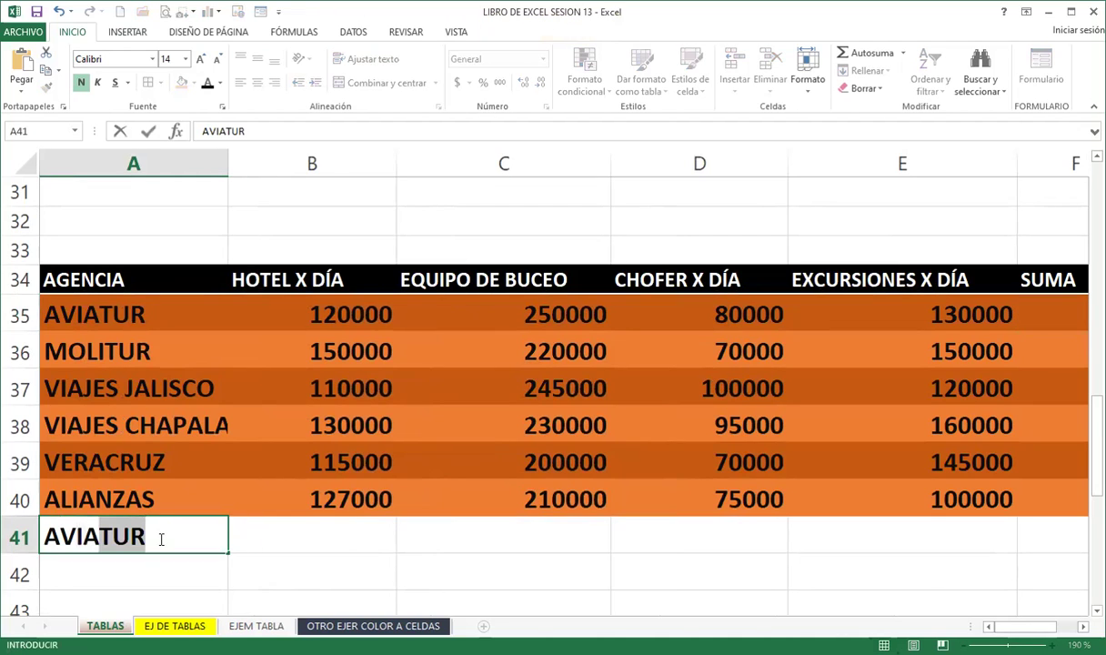
key(Return)
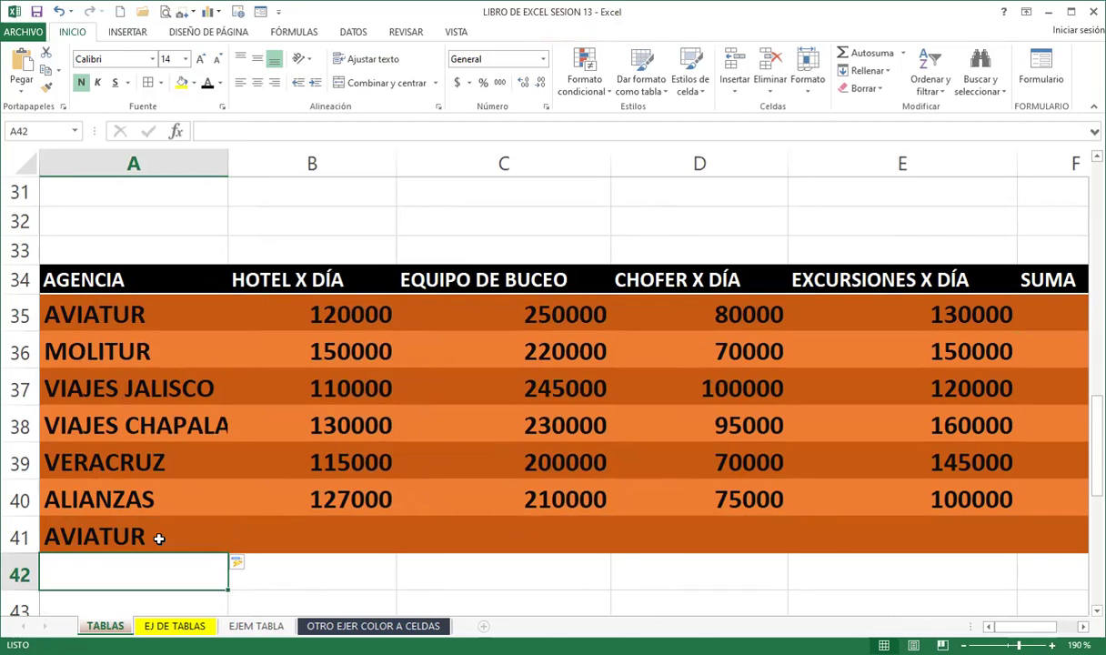
click(450, 380)
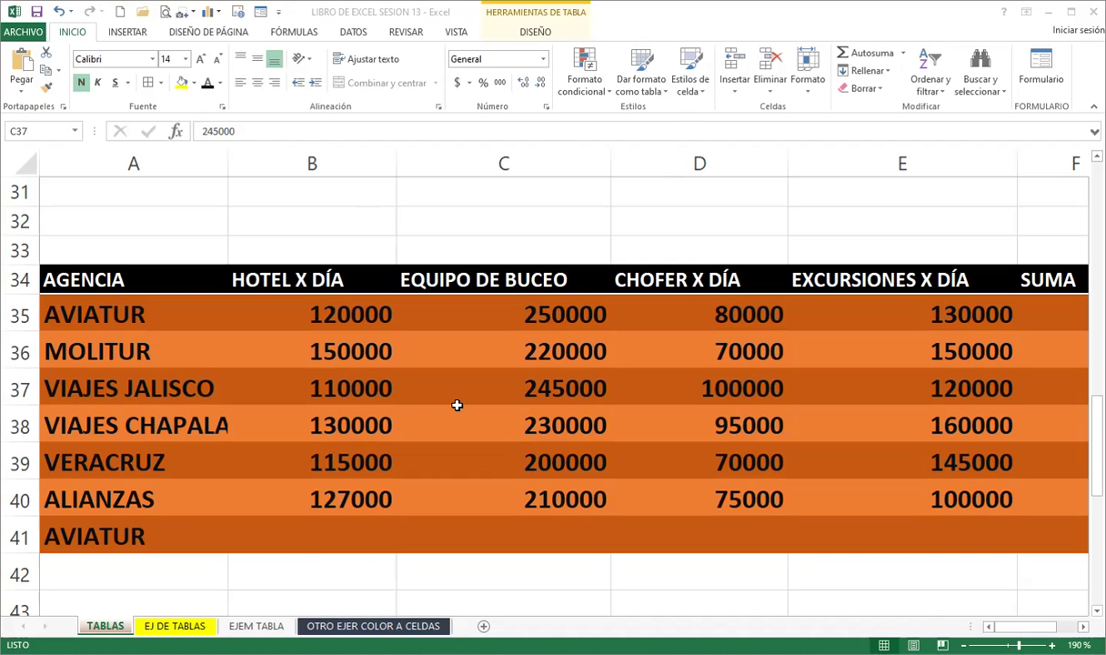
scroll(314, 419, down, 5)
scroll(329, 422, up, 12)
scroll(329, 422, up, 3)
click(497, 351)
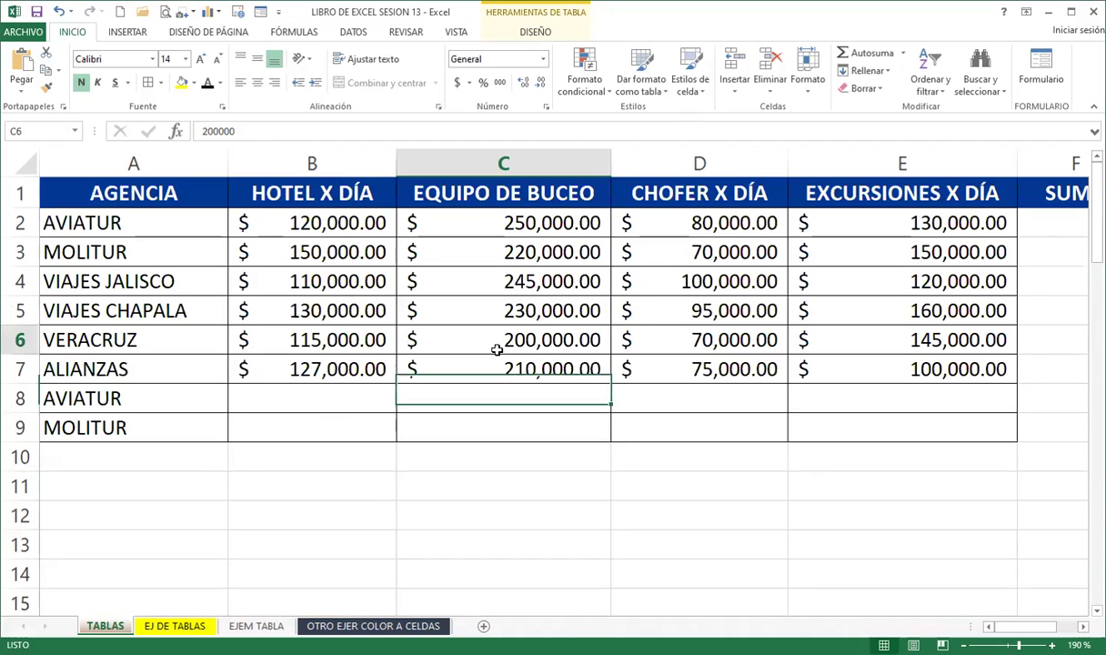
Clear the formatting of the whole orange agency table, A34:H41, keeping its contents.
scroll(429, 391, down, 10)
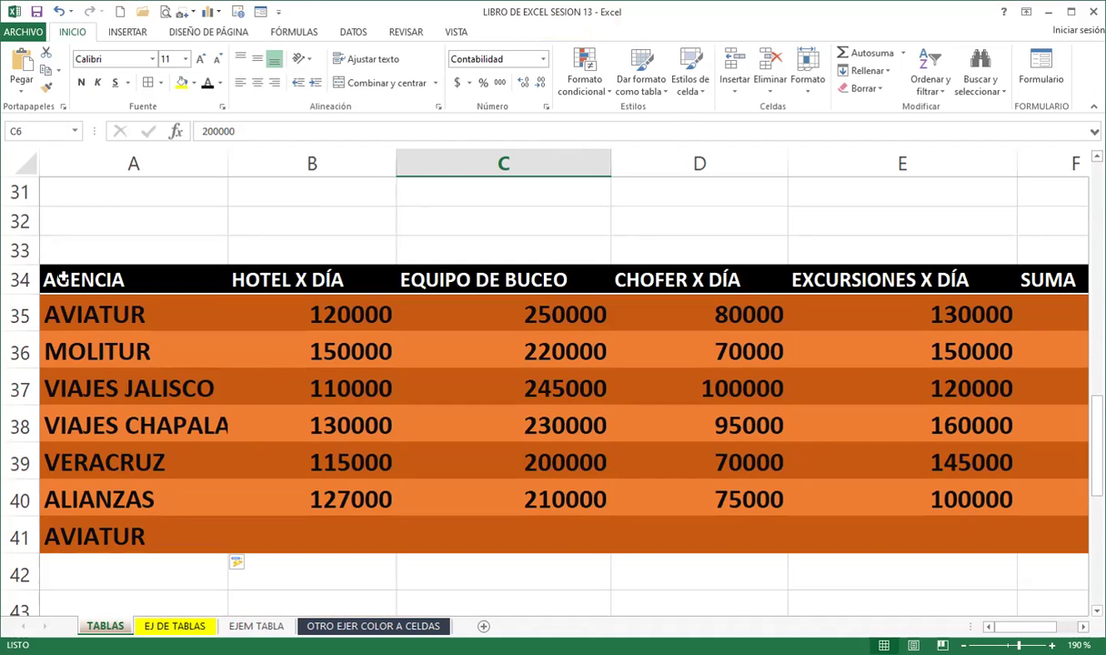
drag(63, 279, 975, 541)
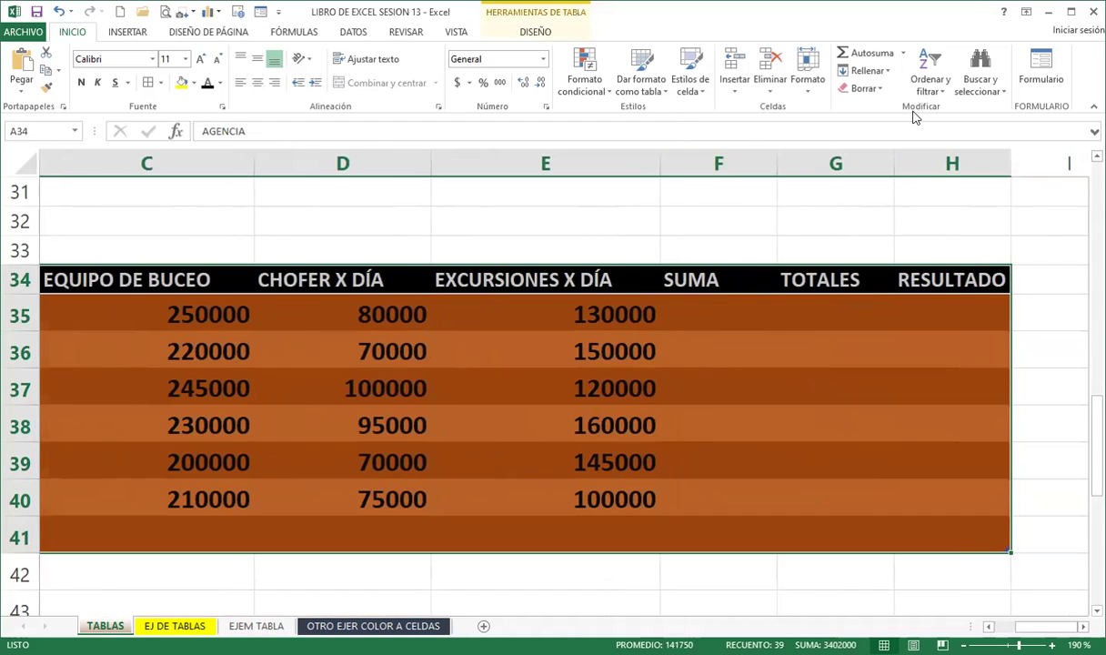
click(866, 88)
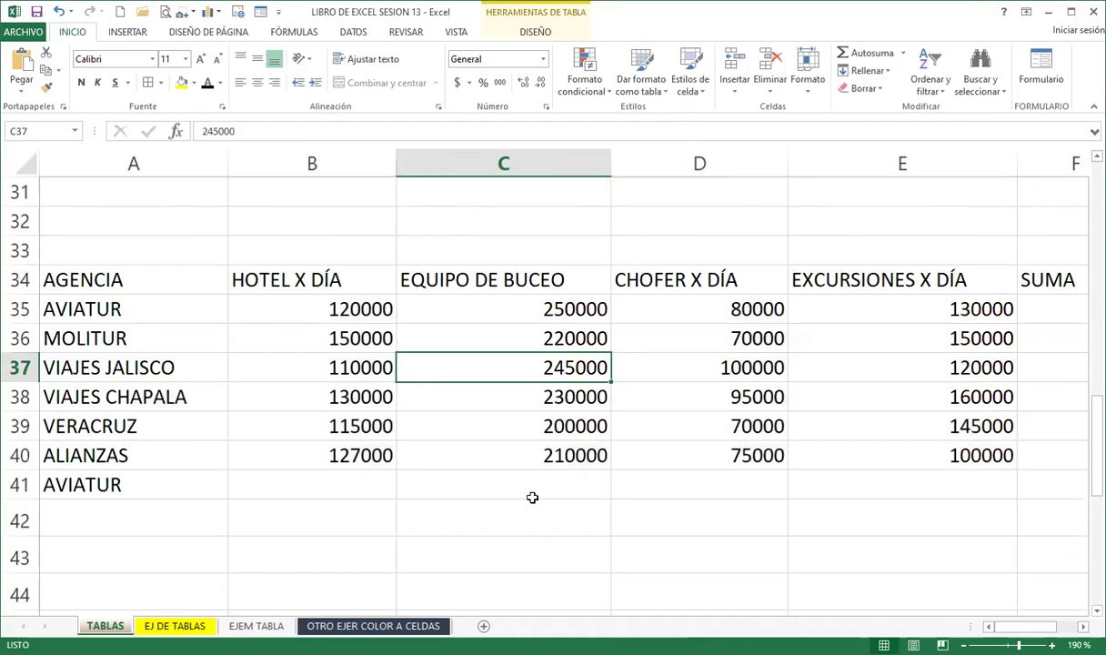
Delete columns F to H, which hold SUMA, TOTALES and RESULTADO.
drag(1005, 626, 1027, 626)
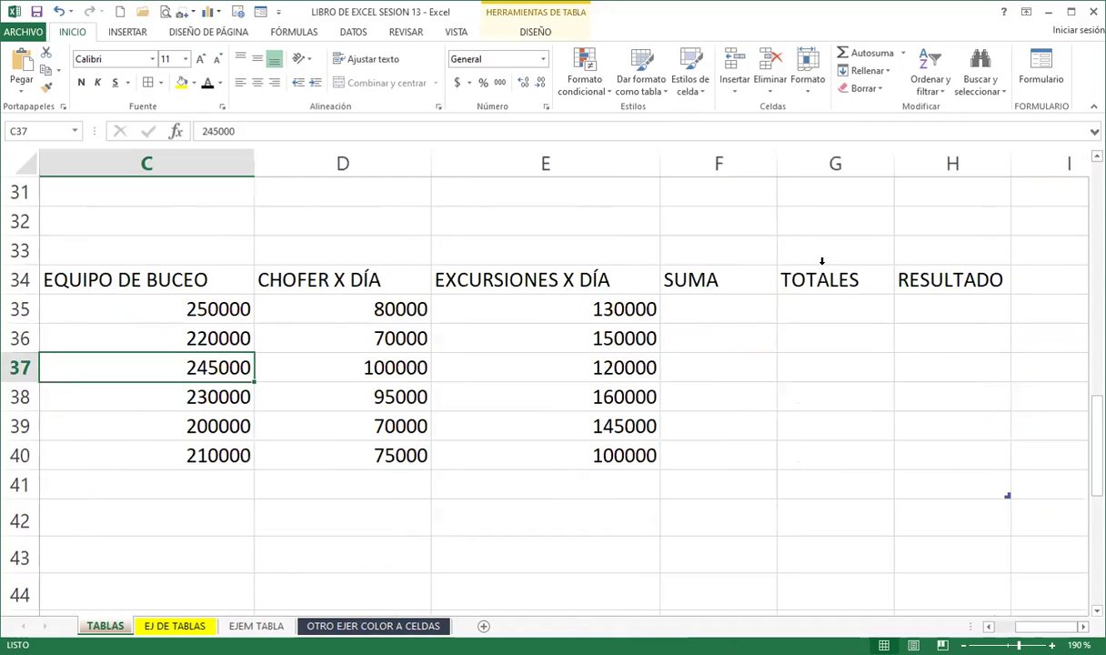
drag(728, 165, 838, 98)
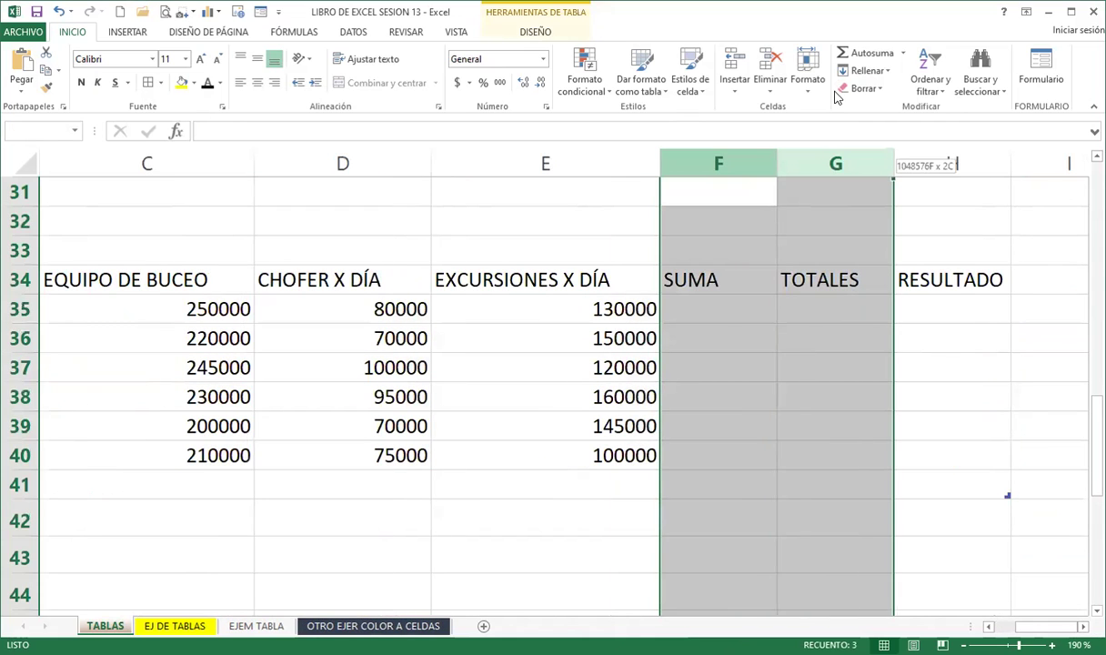
click(769, 64)
click(743, 406)
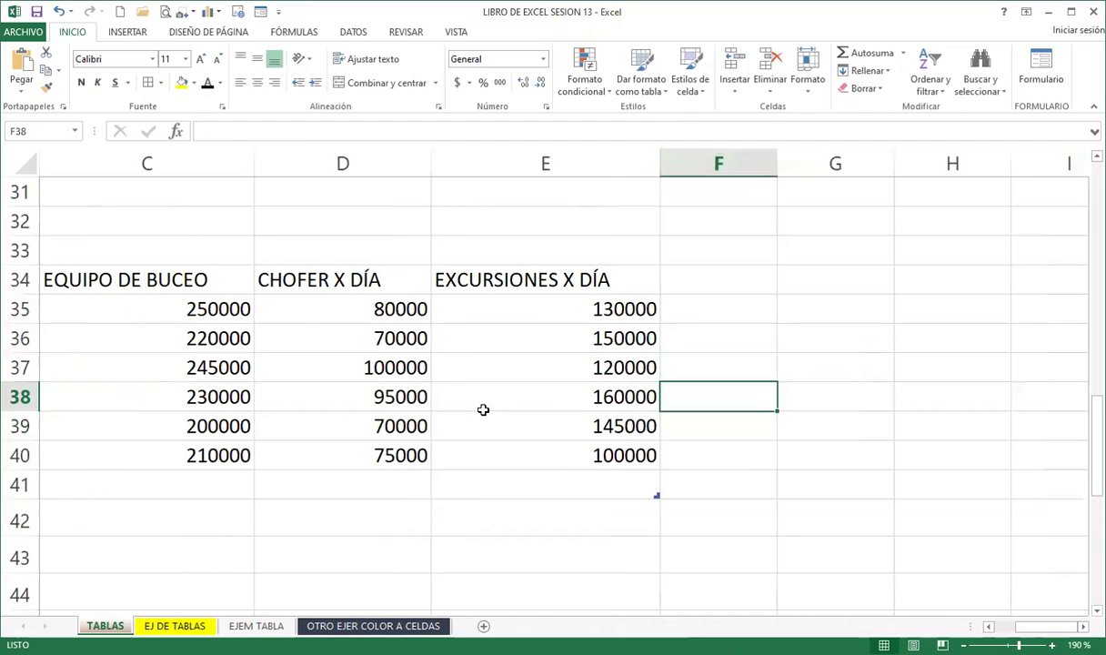
Convert the unformatted agency table starting at row 34 into a normal range.
drag(487, 422, 509, 401)
click(522, 33)
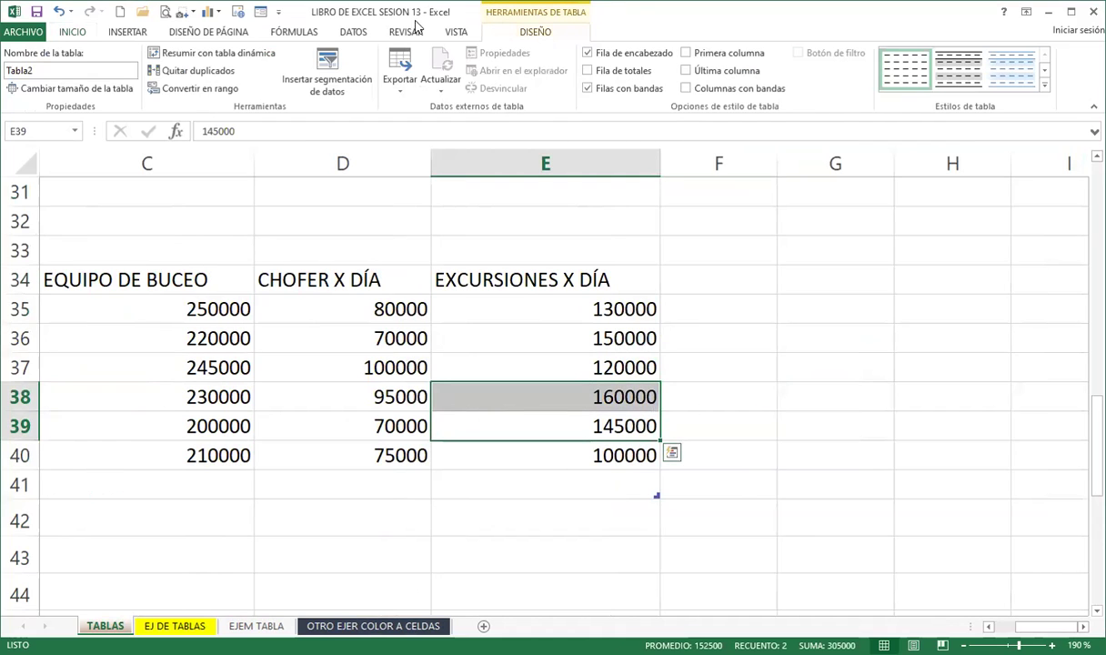
click(183, 88)
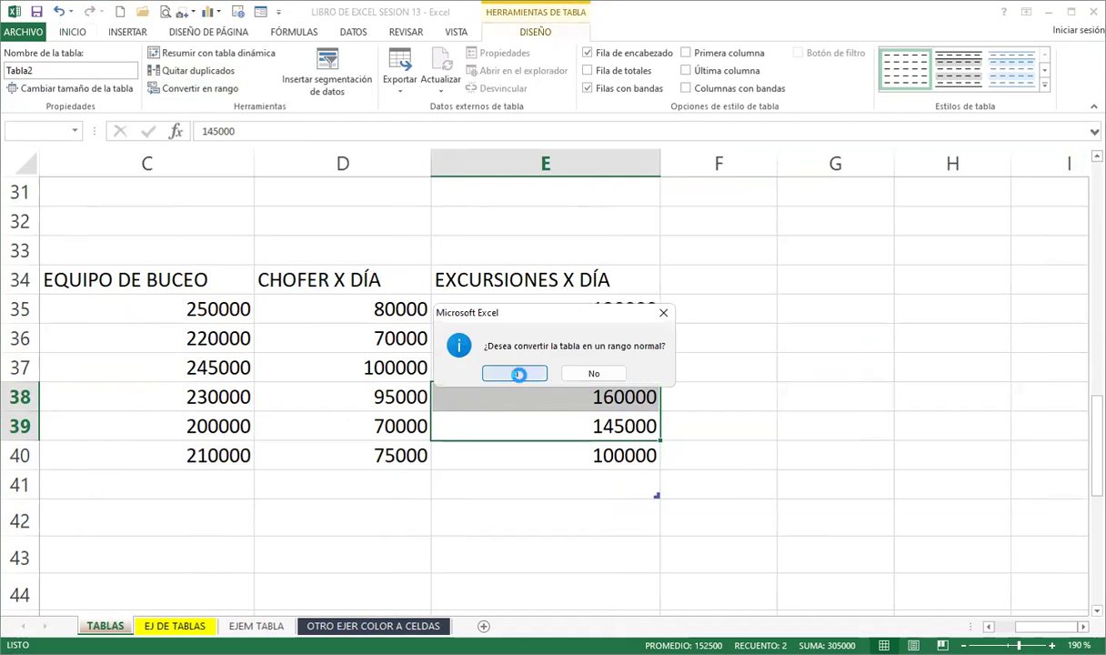
click(500, 368)
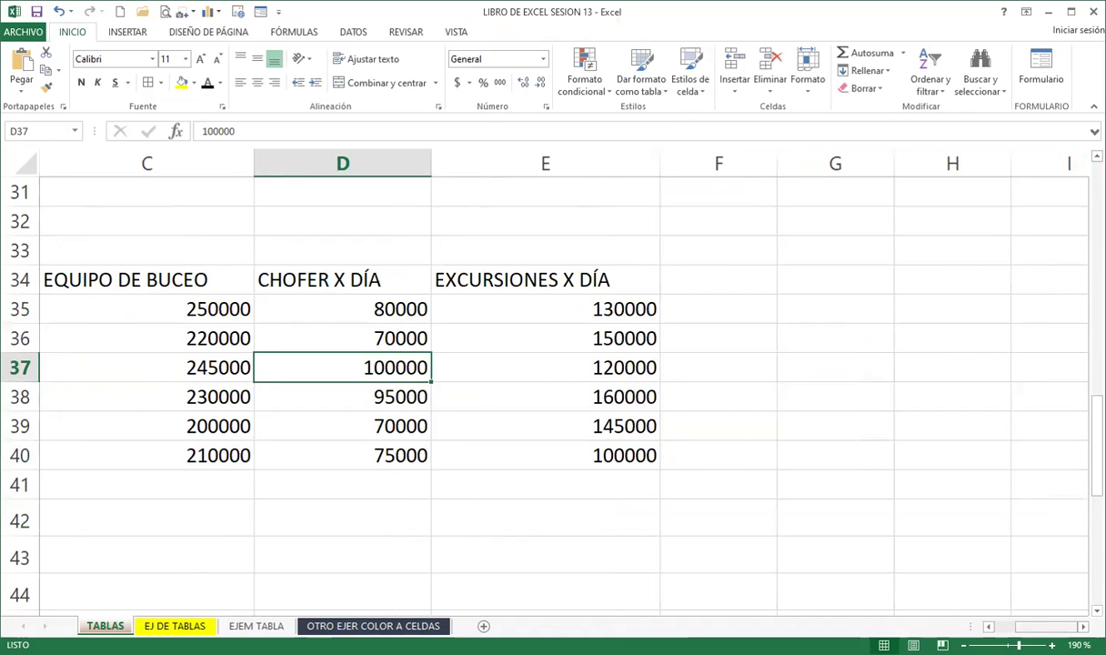
Examine cells across the converted range in A34:E41 to check whether it still behaves as a table.
drag(1046, 625, 1018, 626)
click(494, 403)
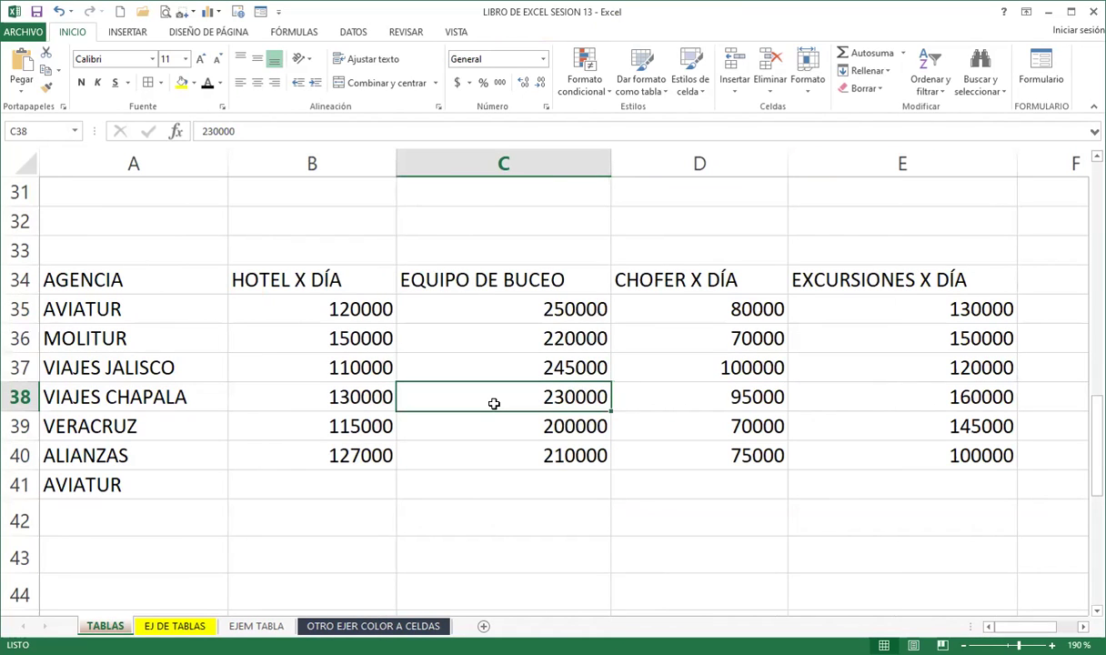
click(478, 335)
click(548, 423)
click(502, 490)
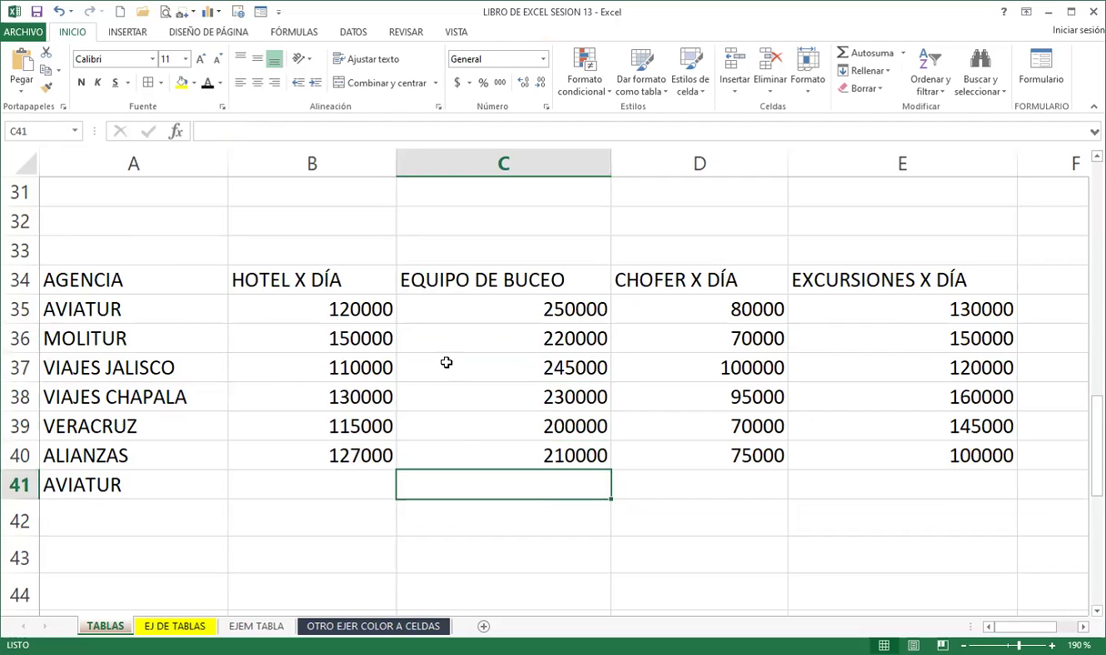
click(478, 355)
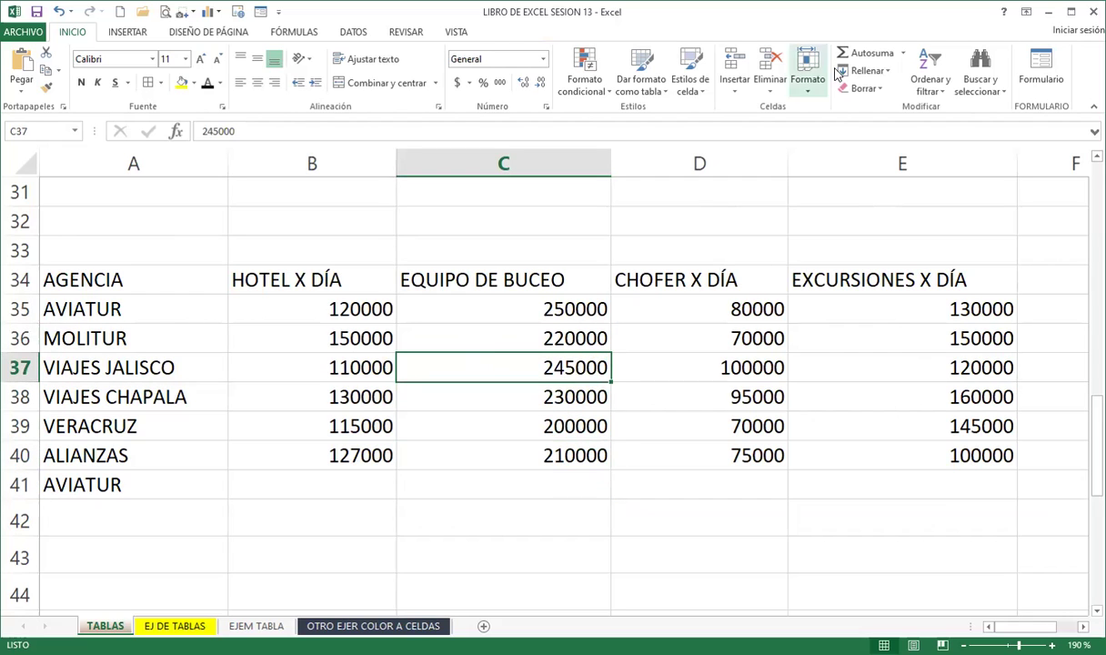
click(445, 327)
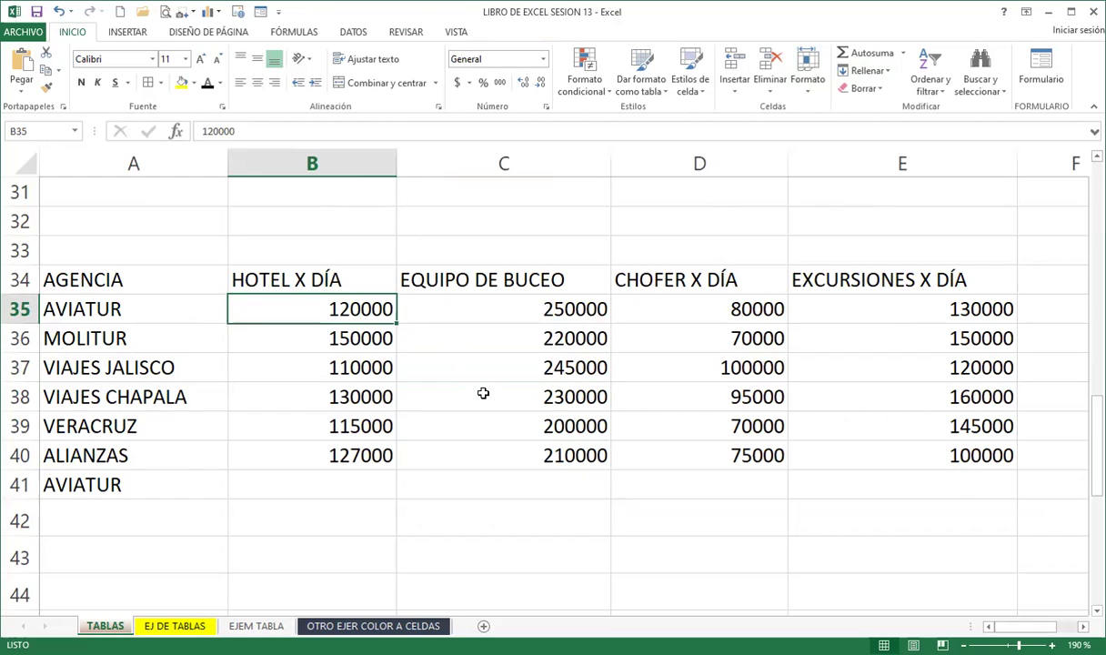
click(467, 387)
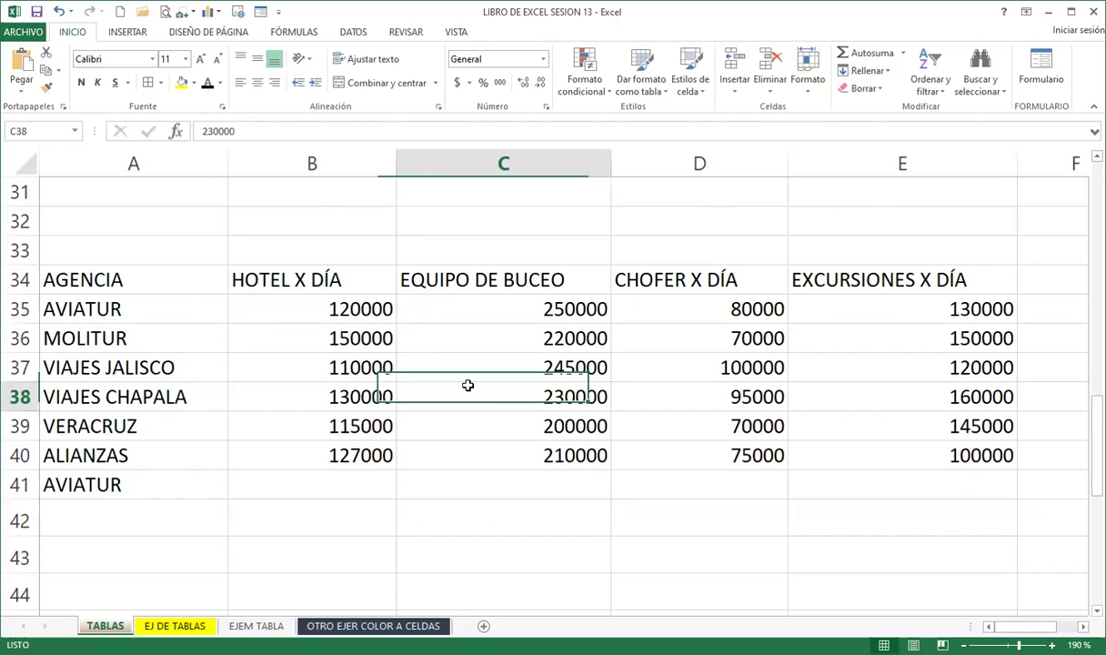
Select A34:E40 and review the Quick Analysis options for formatting, charts, totals, tables and sparklines.
drag(69, 280, 978, 457)
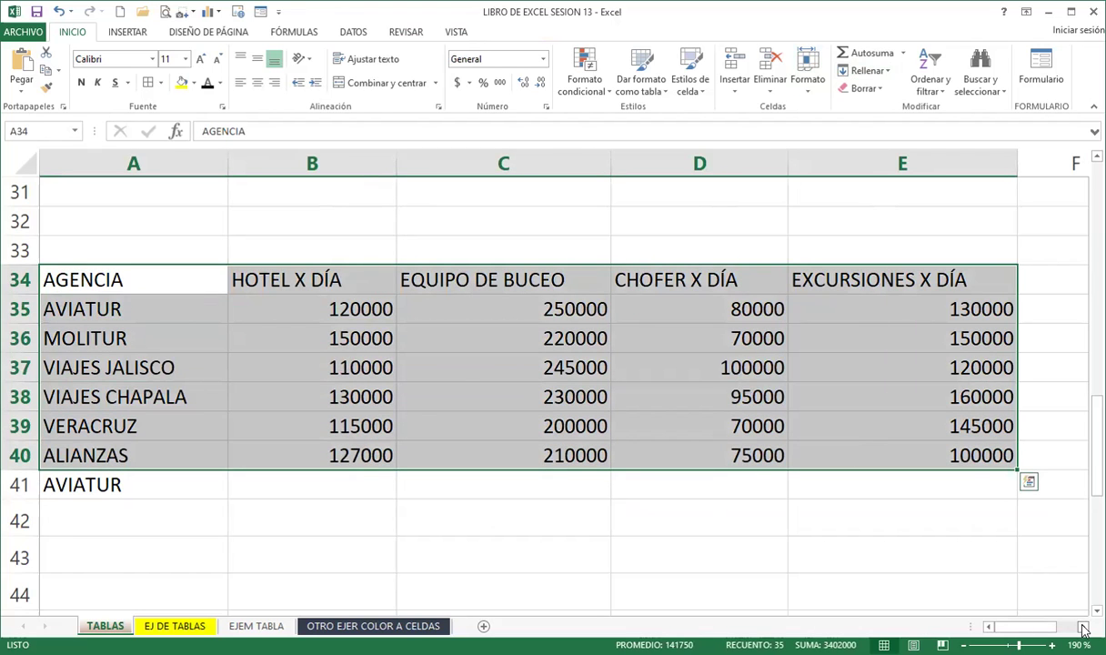
scroll(1030, 598, right, 1)
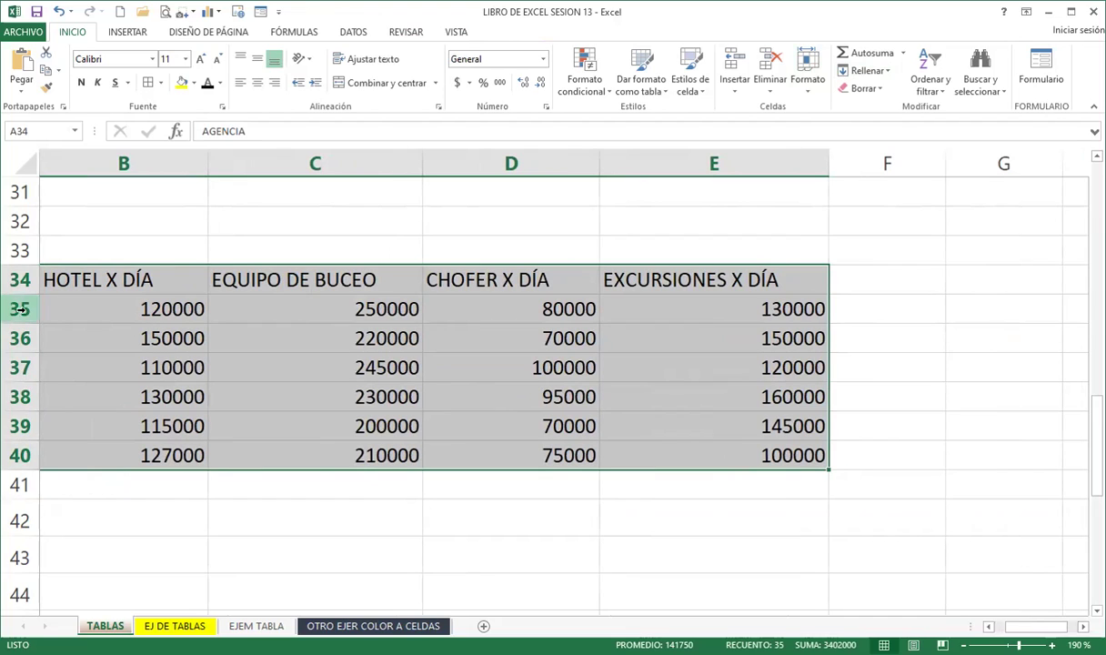
mouse_move(839, 482)
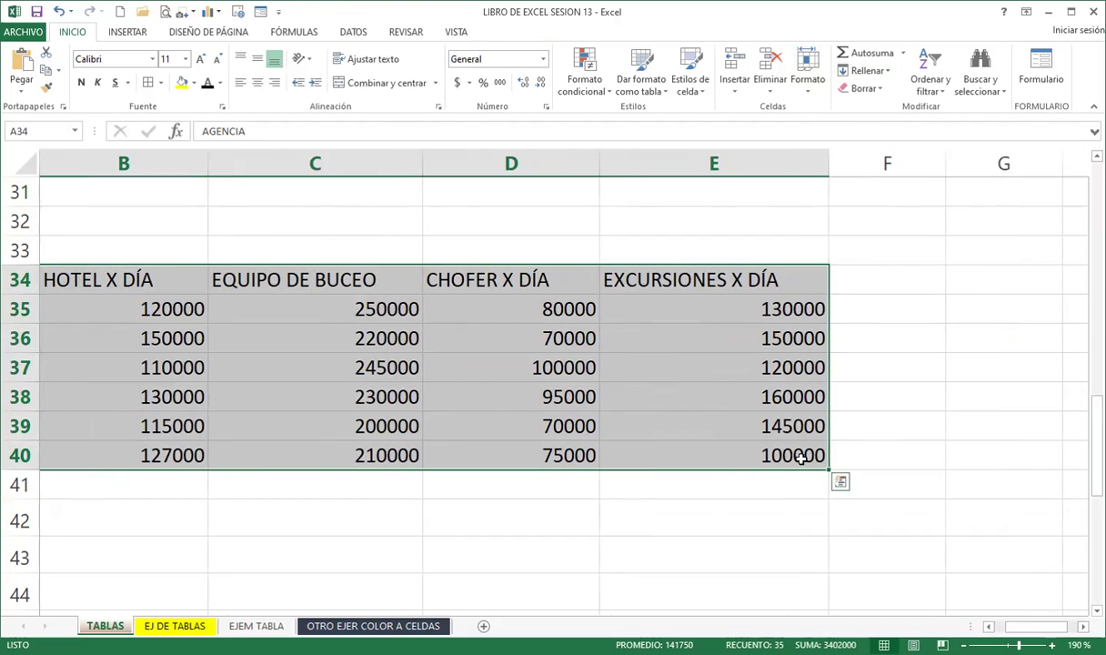
click(840, 484)
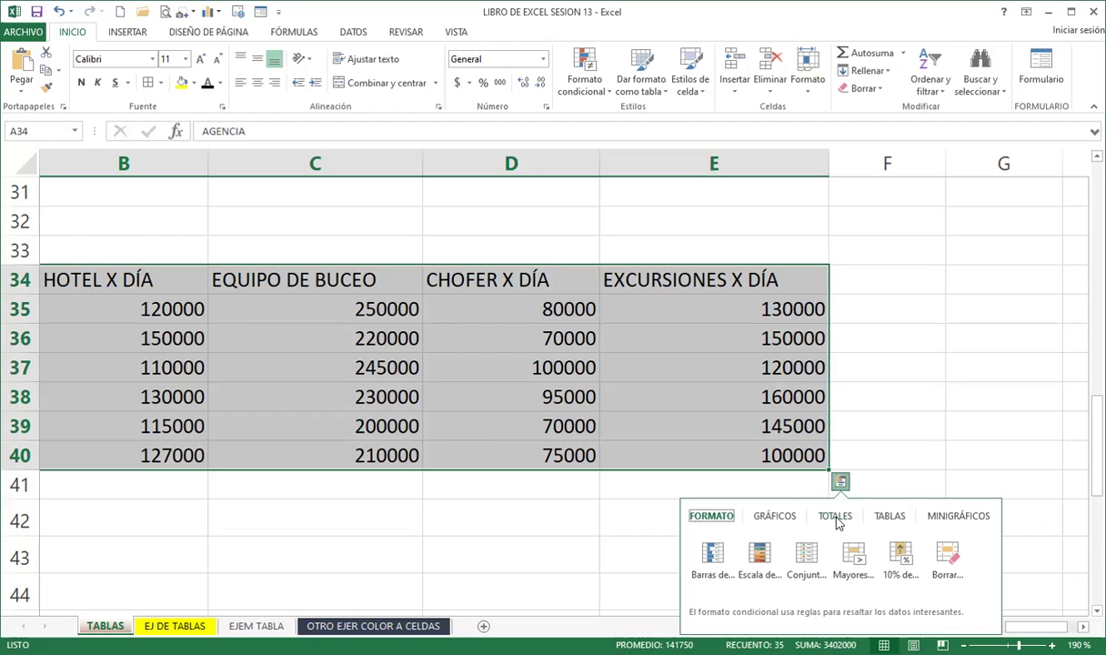
click(835, 517)
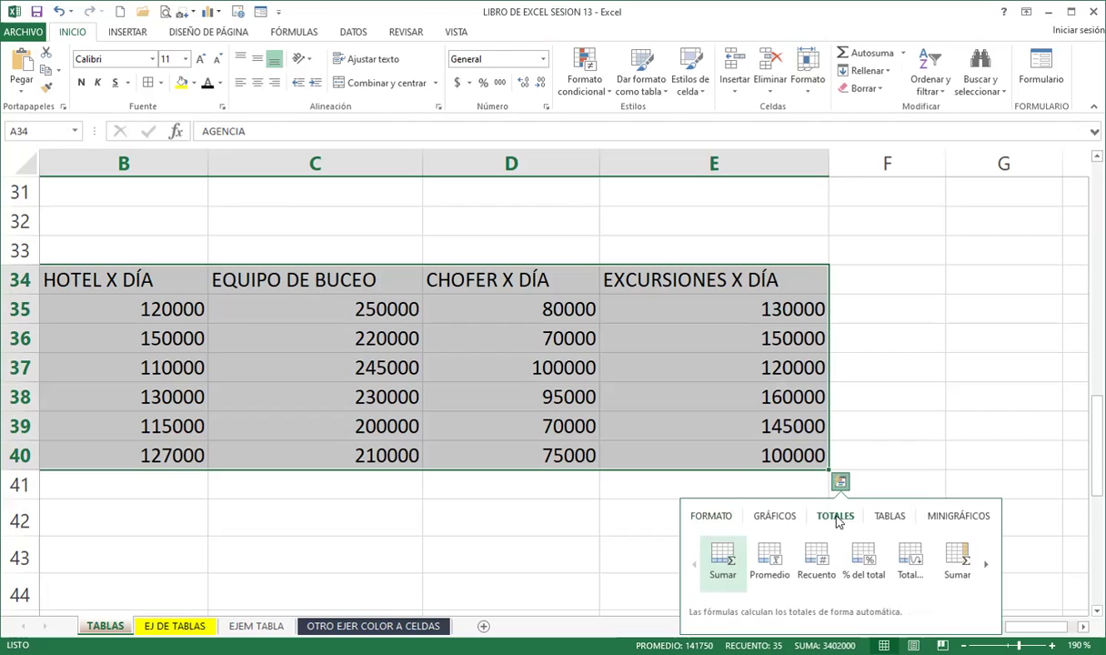
click(886, 518)
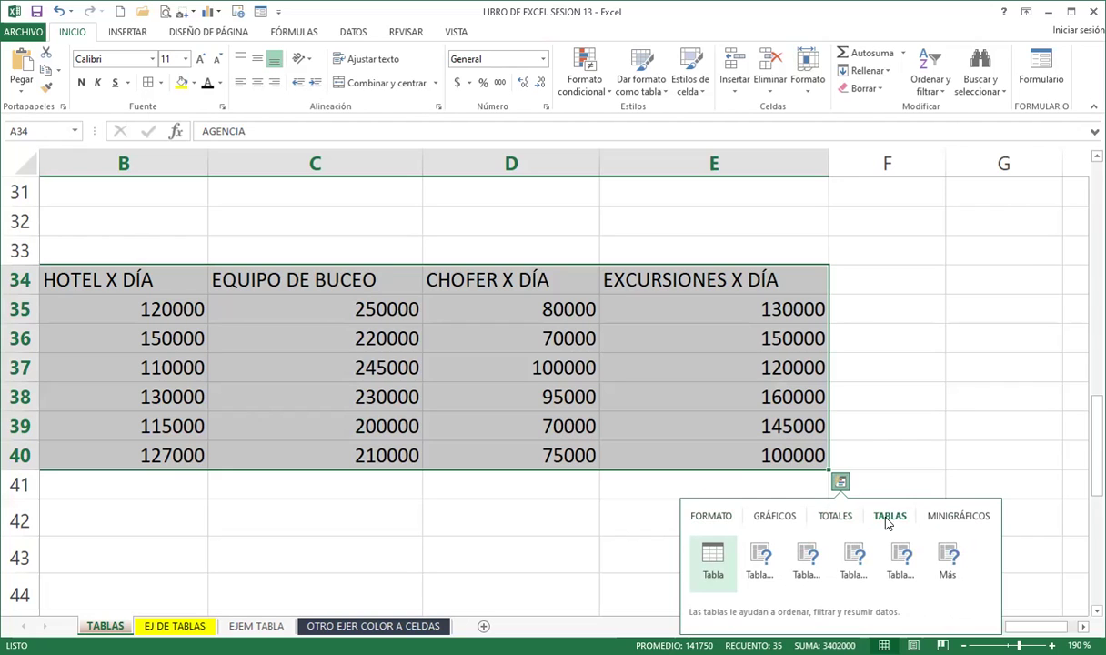
click(764, 516)
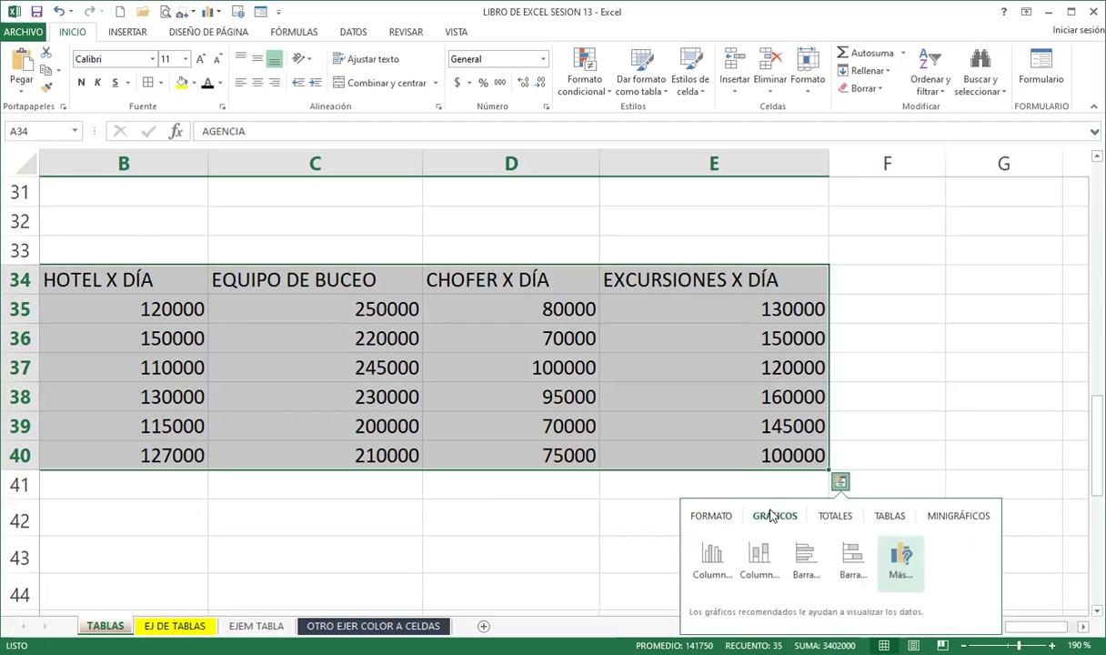
mouse_move(730, 581)
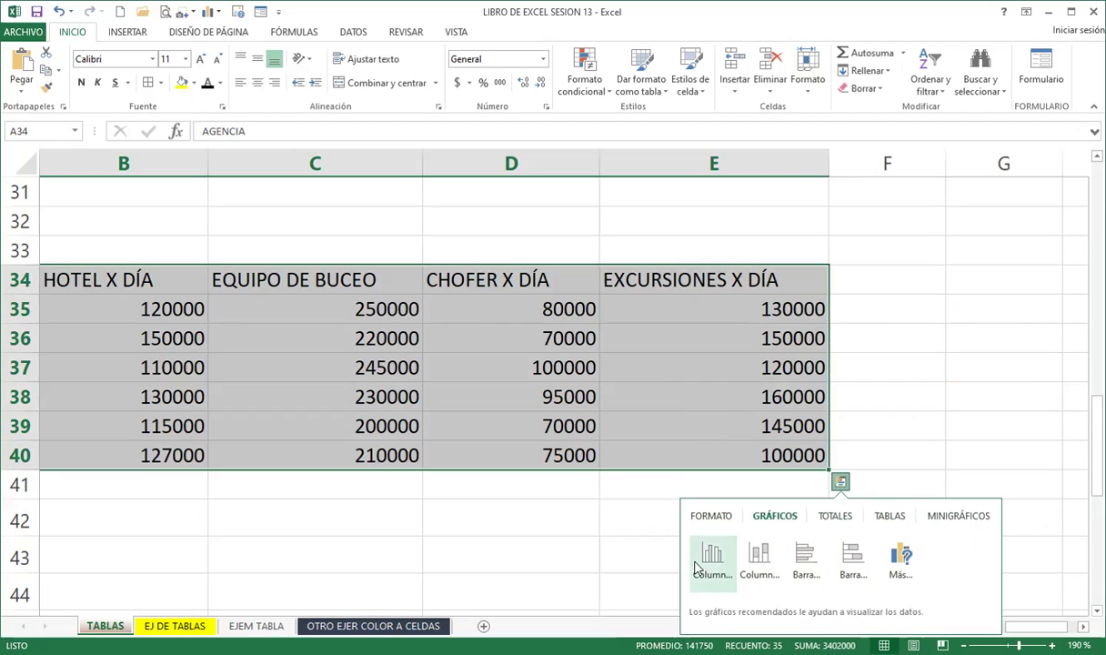
click(833, 520)
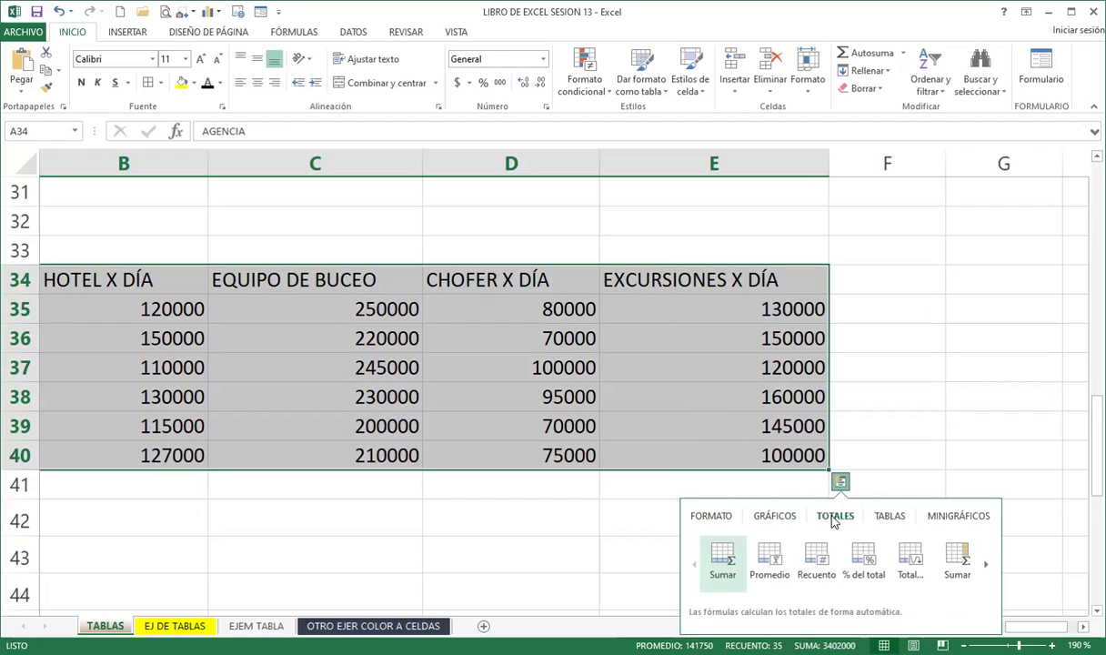
click(891, 517)
click(951, 518)
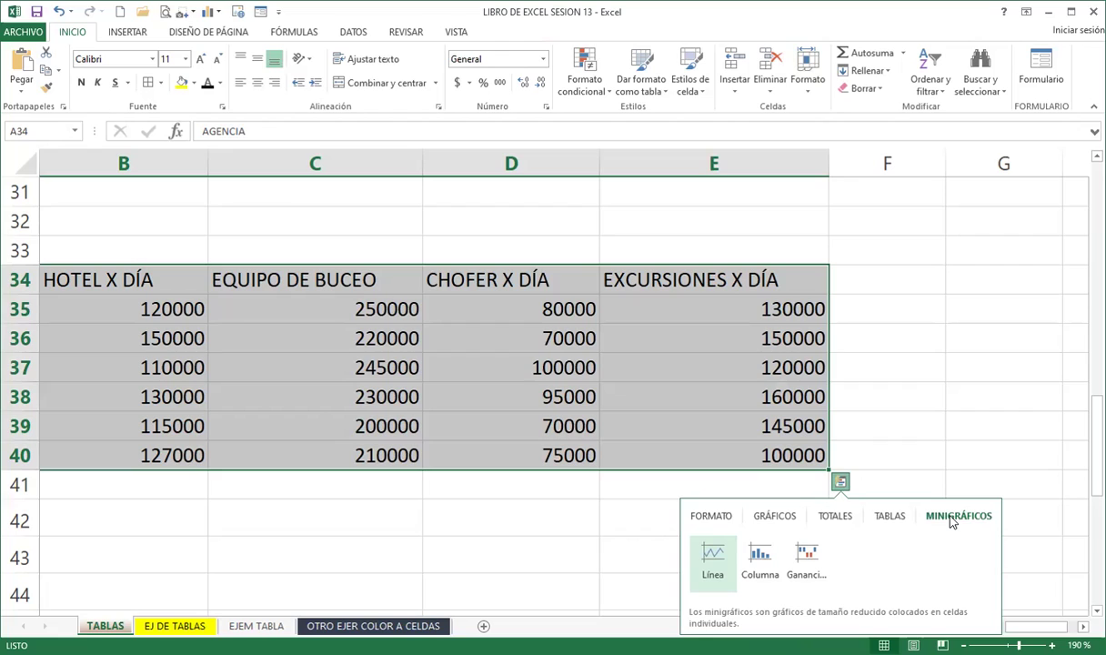
click(889, 517)
click(711, 516)
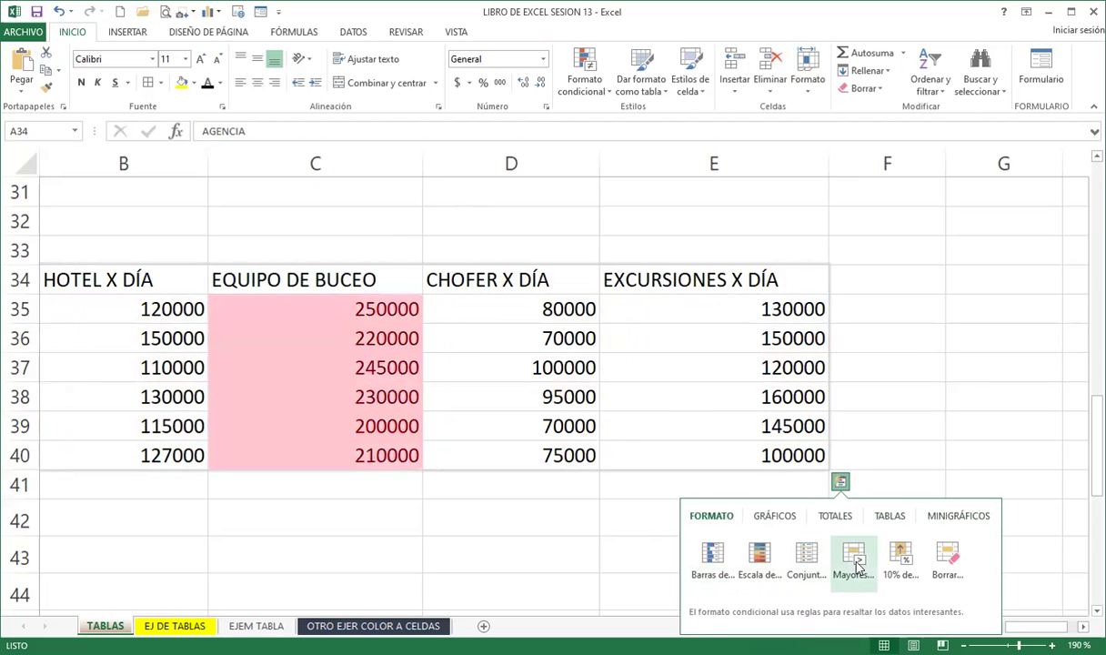
Turn the selected range A34:E40 into a table with Quick Analysis.
click(894, 517)
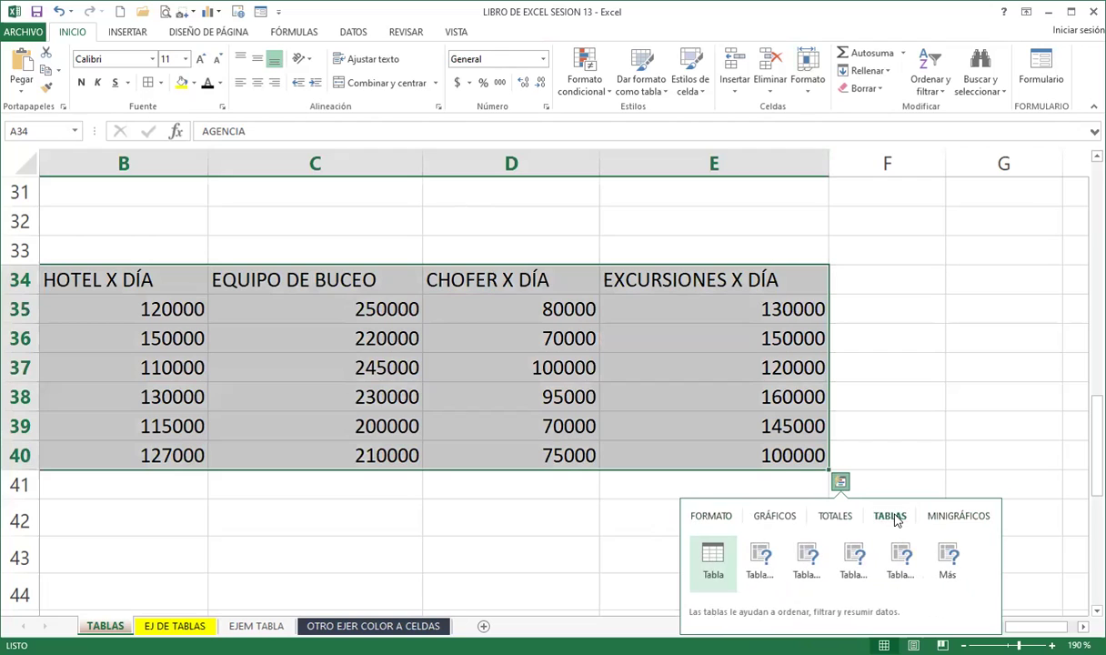
click(712, 555)
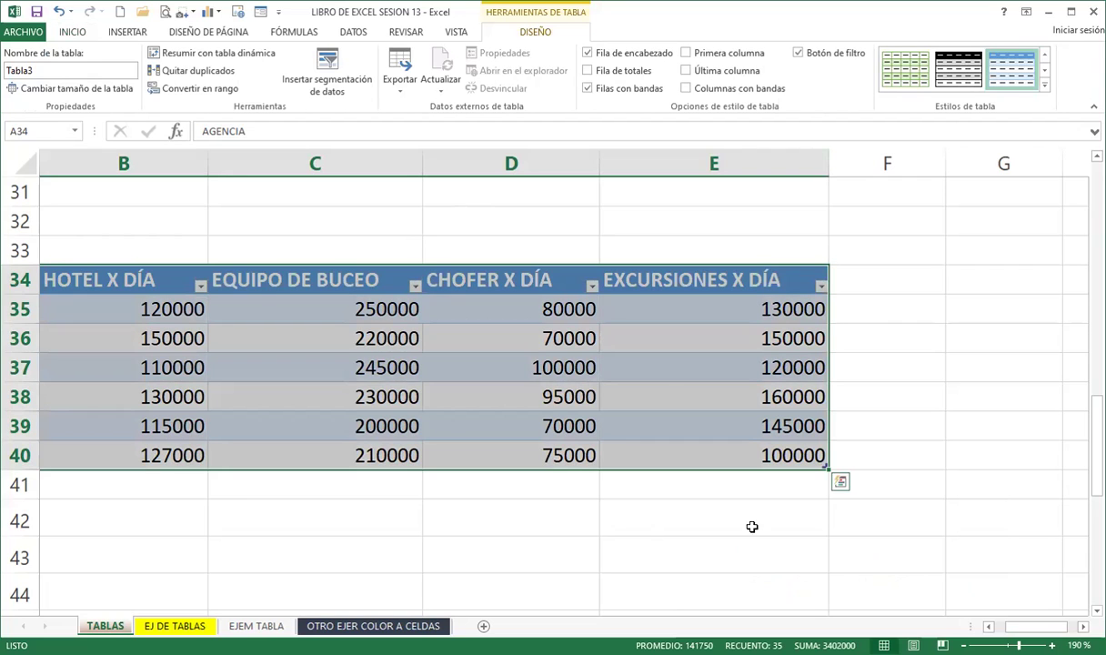
Compare the new table starting at row 34 with the manually formatted agency range at the sheet's beginning.
click(677, 367)
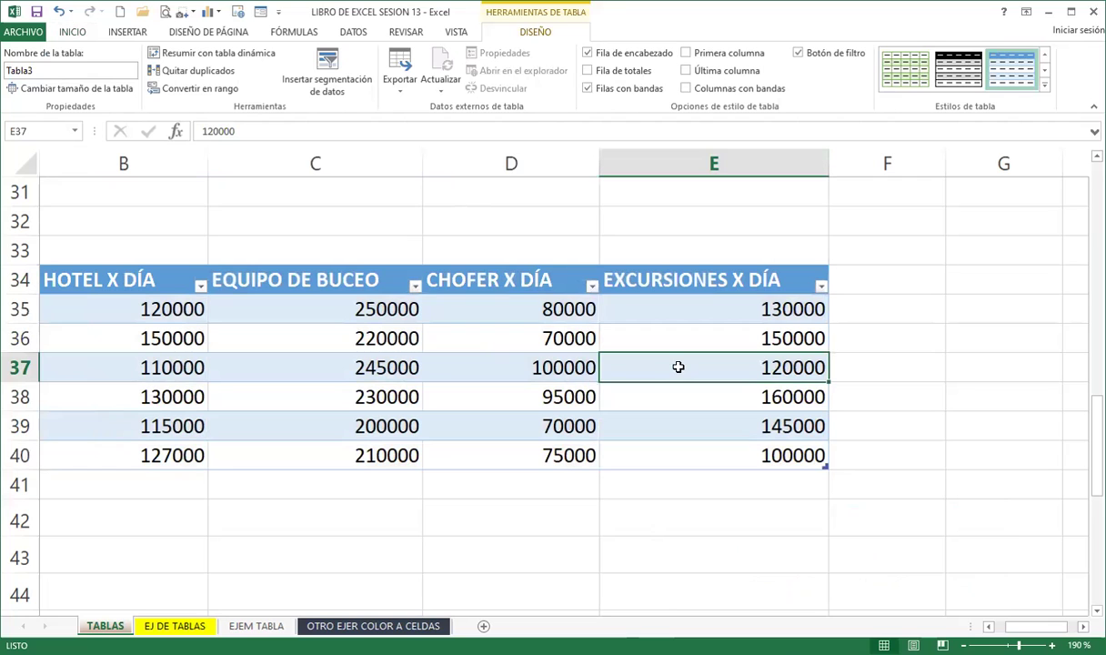
scroll(548, 345, up, 10)
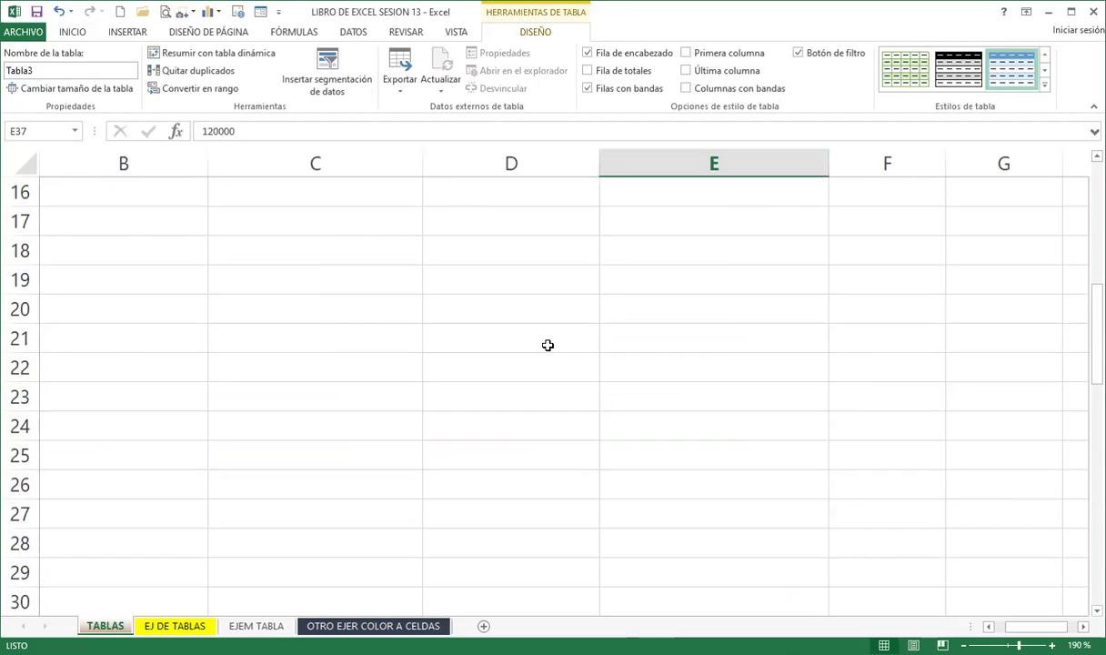
click(496, 310)
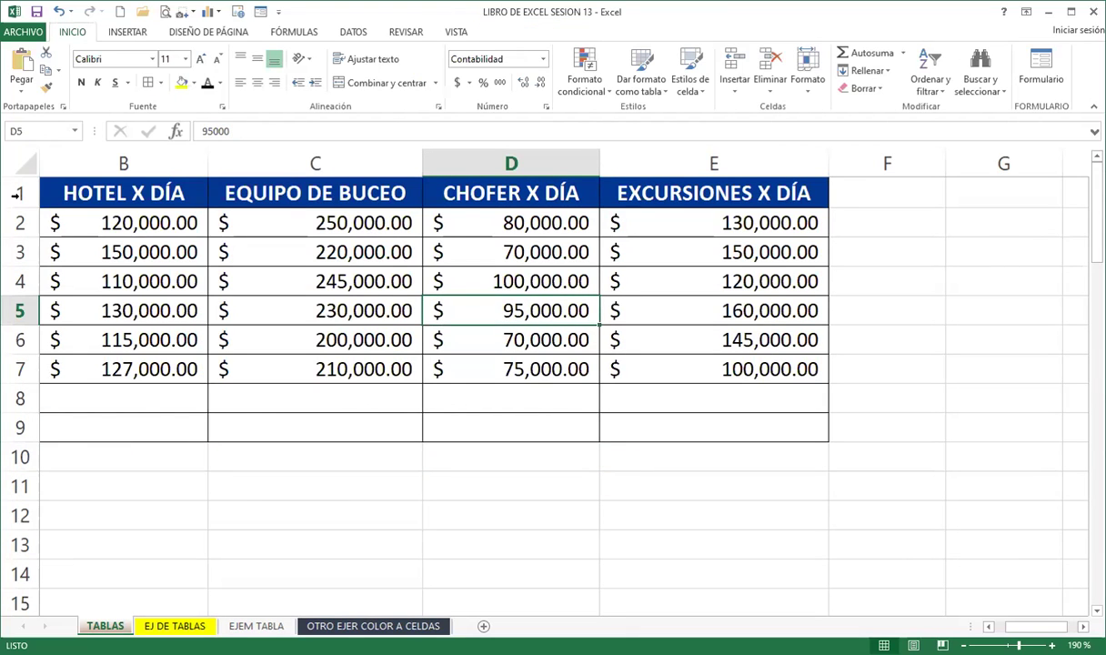
scroll(397, 328, down, 6)
scroll(403, 339, down, 4)
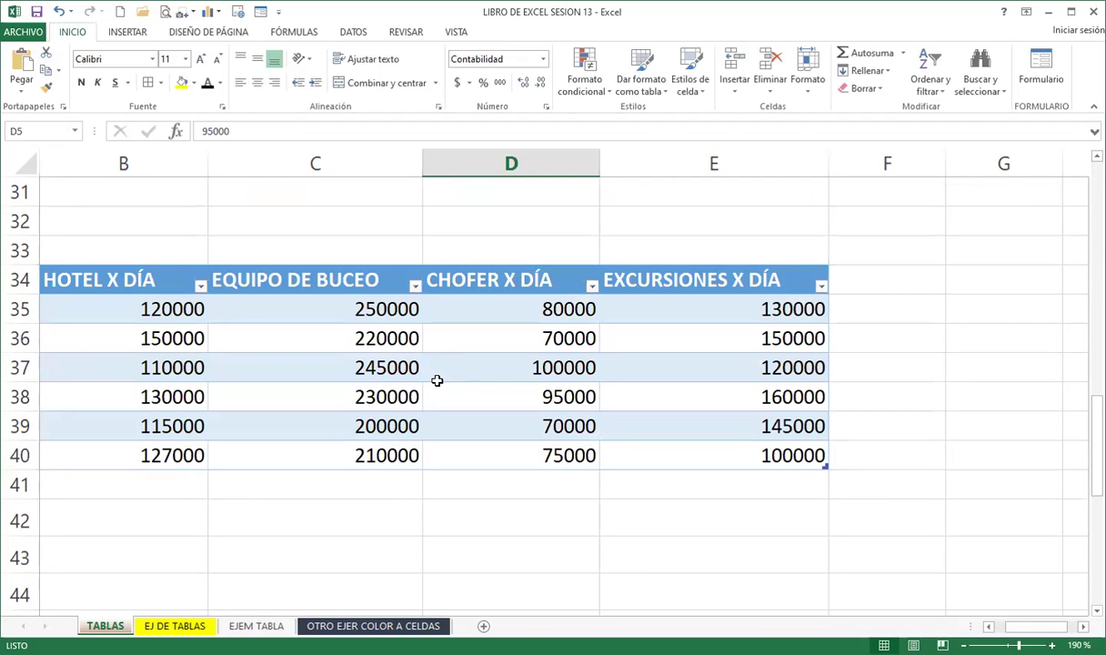
Remove the filter buttons from the header row of the agency table starting at row 34.
click(485, 488)
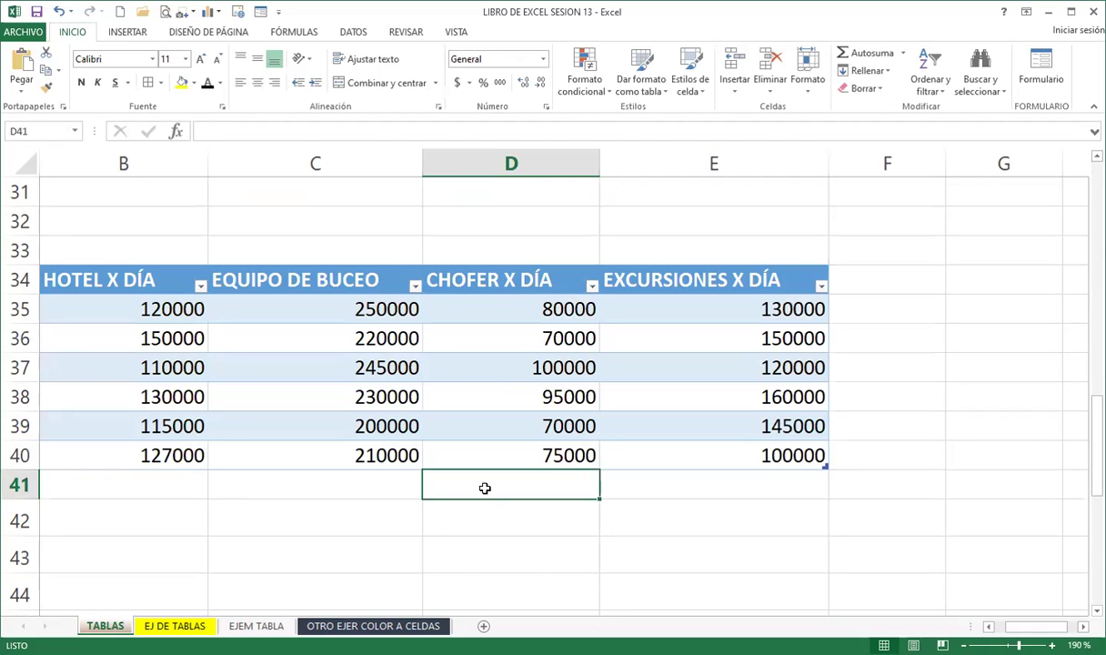
key(ctrl+shift+l)
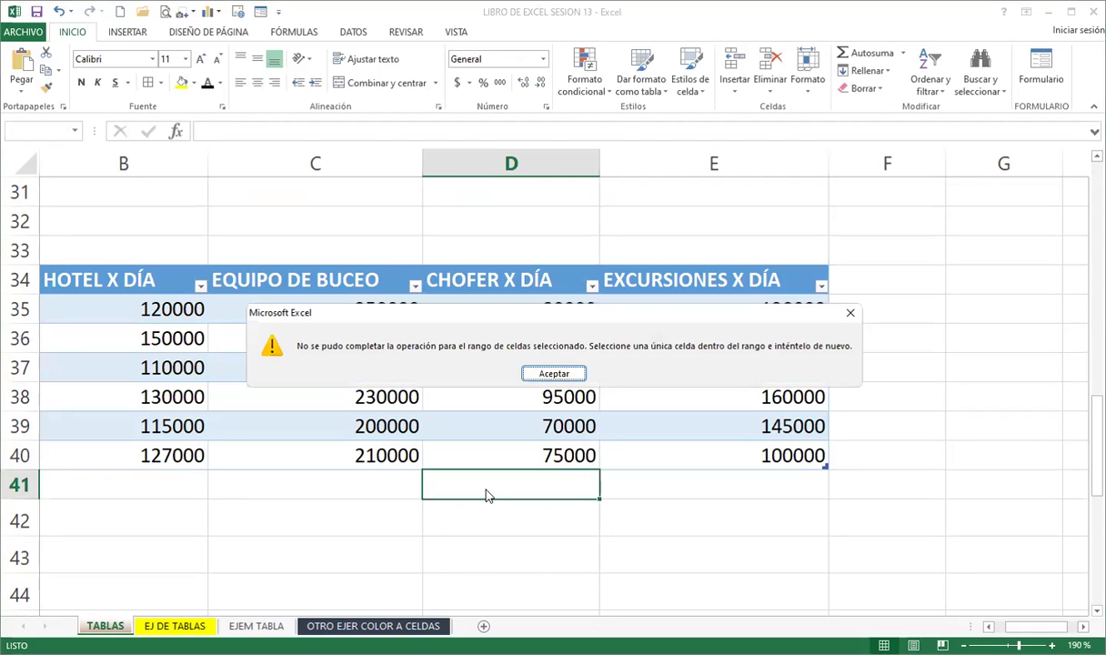
click(550, 372)
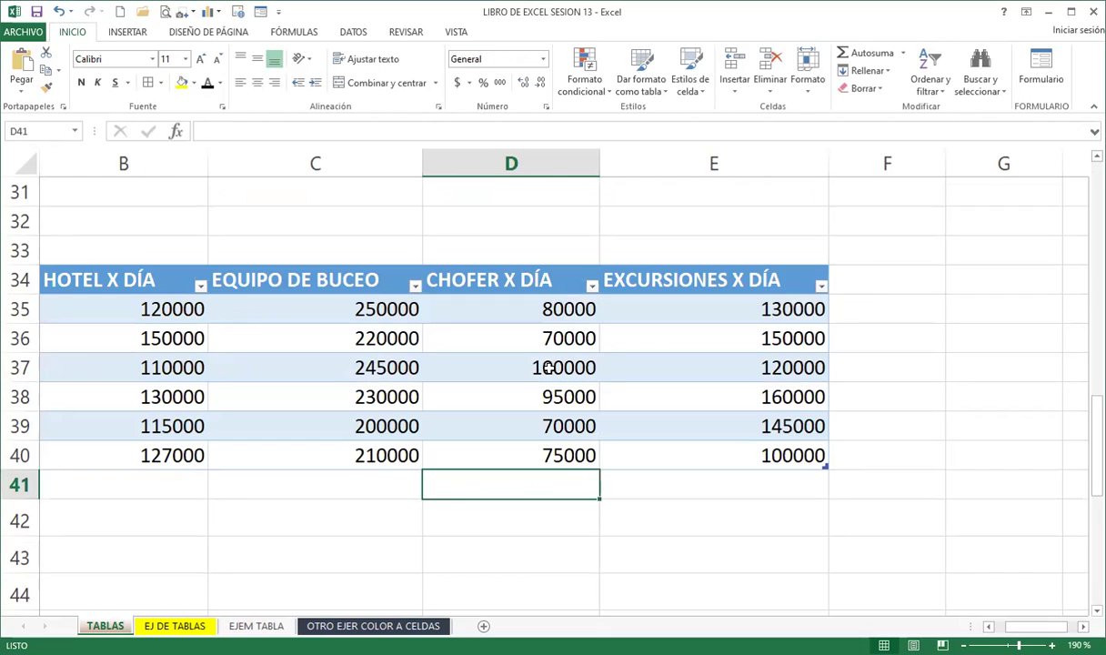
key(ctrl+shift+l)
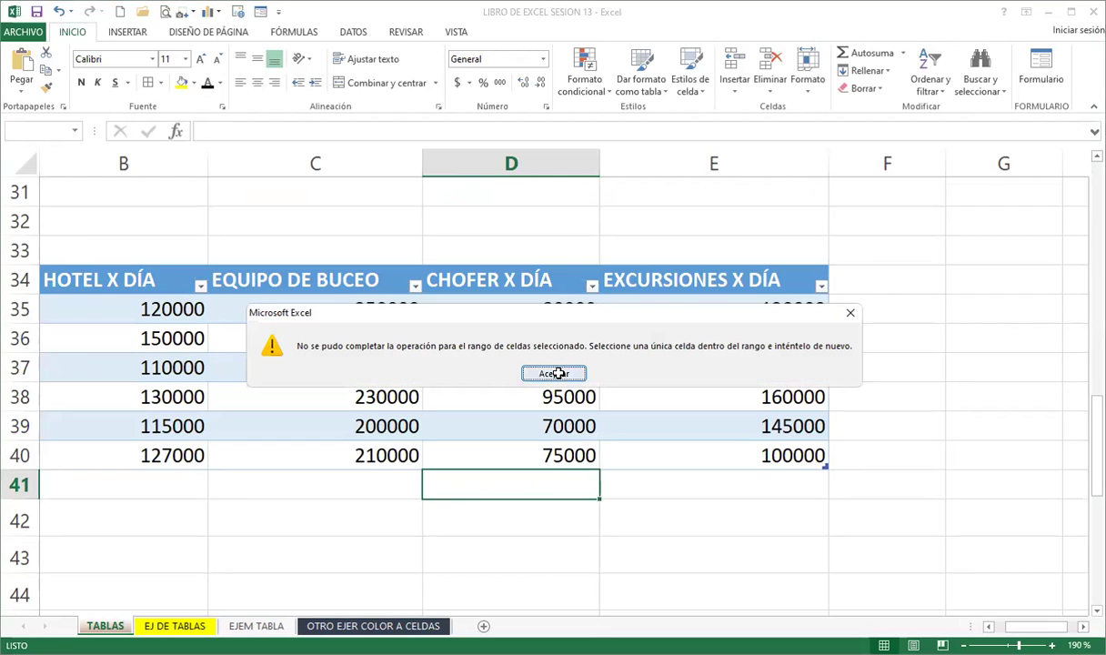
click(555, 372)
click(538, 376)
key(ctrl+shift+l)
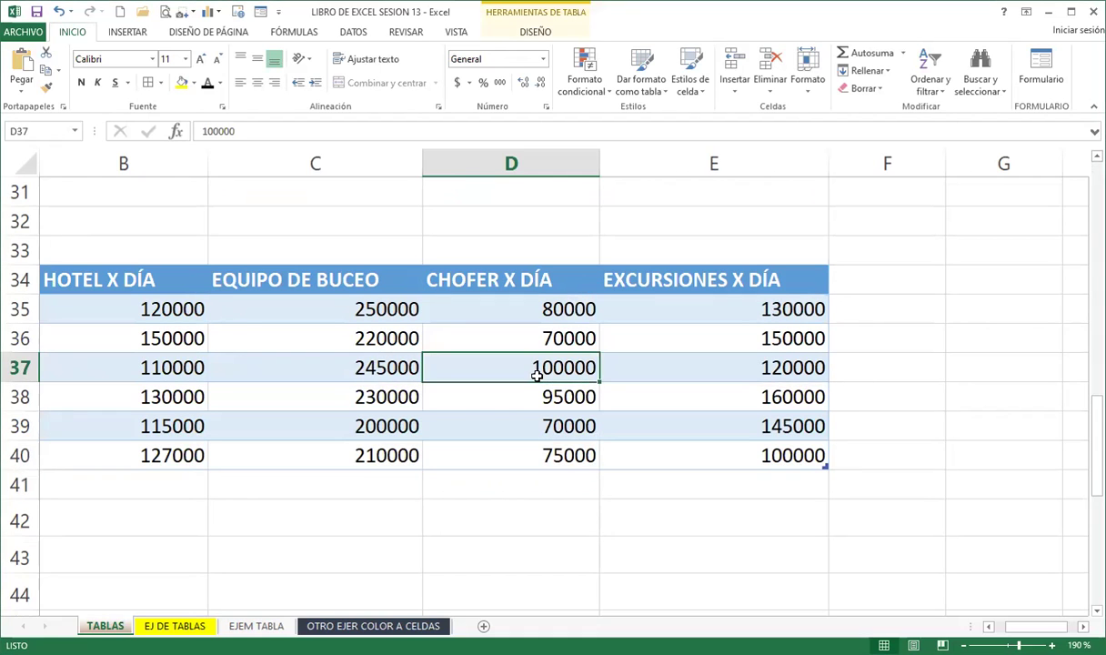
key(Down)
key(Down)
click(472, 516)
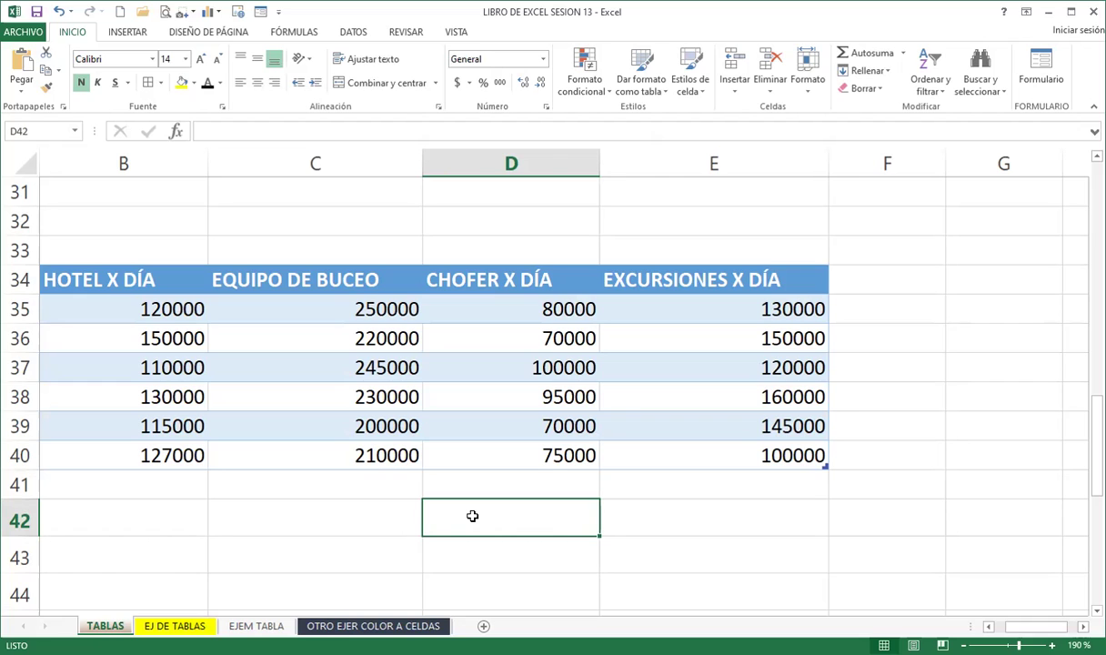
Rename the agency table starting at row 34 as DESDE_INDICADOR.
click(500, 365)
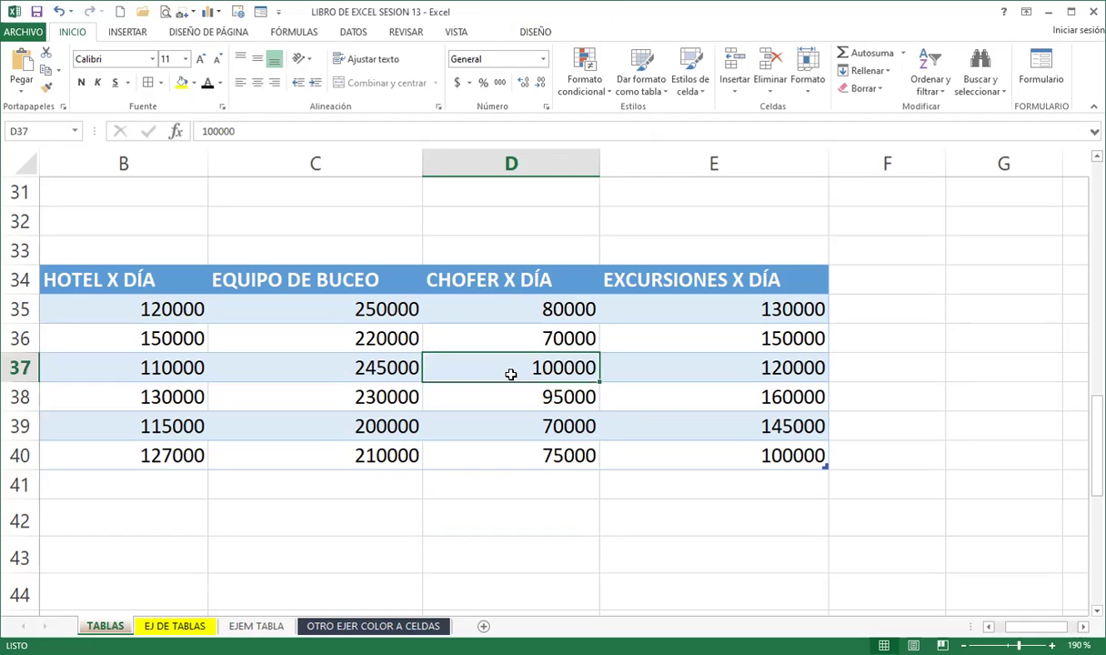
click(514, 37)
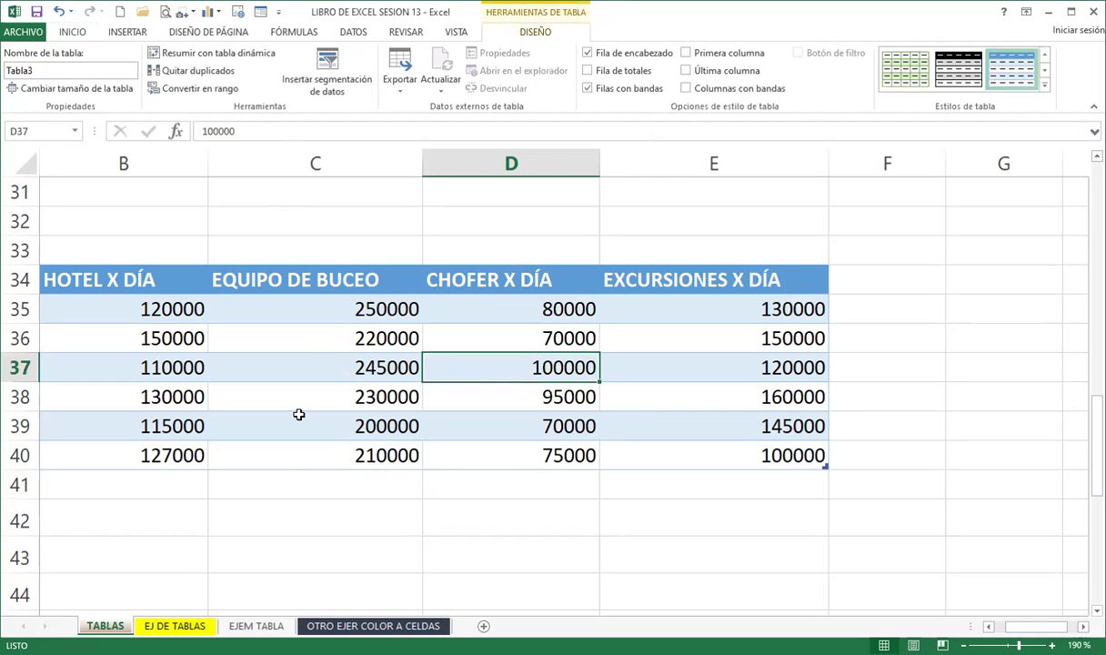
click(45, 71)
text(DESDE_INDICADOR)
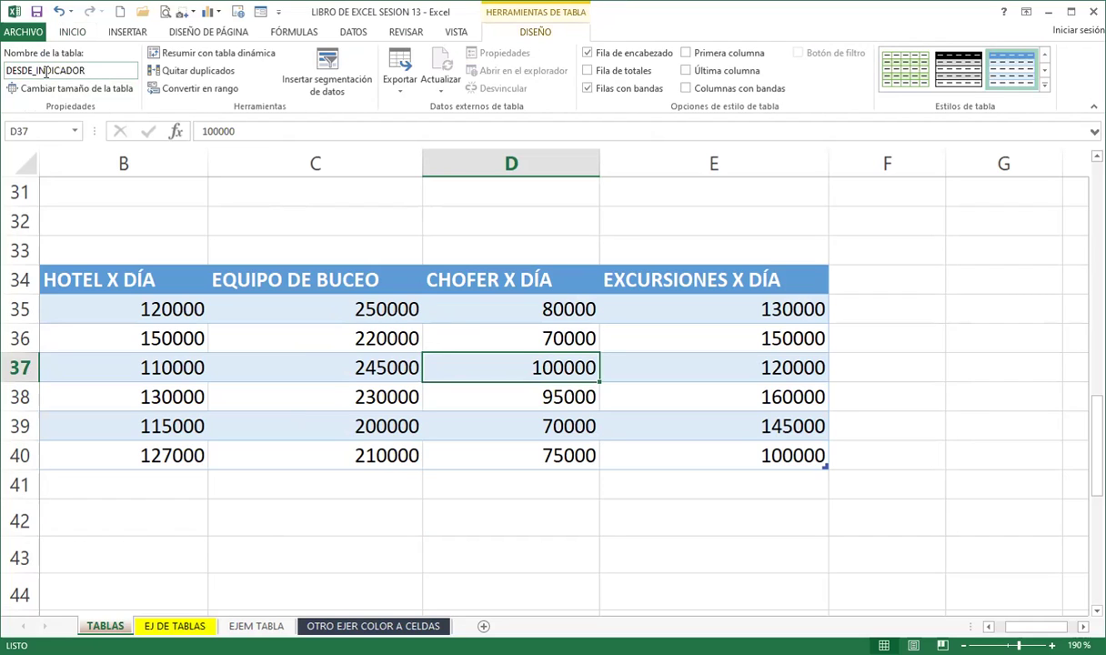
click(269, 398)
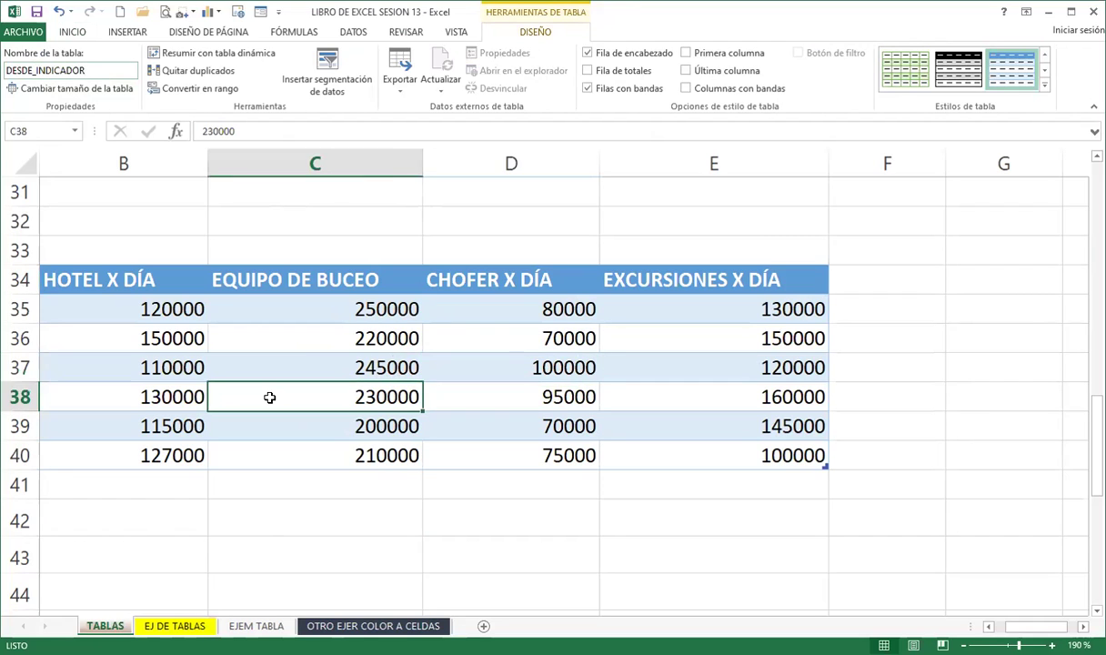
Check the command for inserting a table while a cell of the existing table is selected.
click(455, 363)
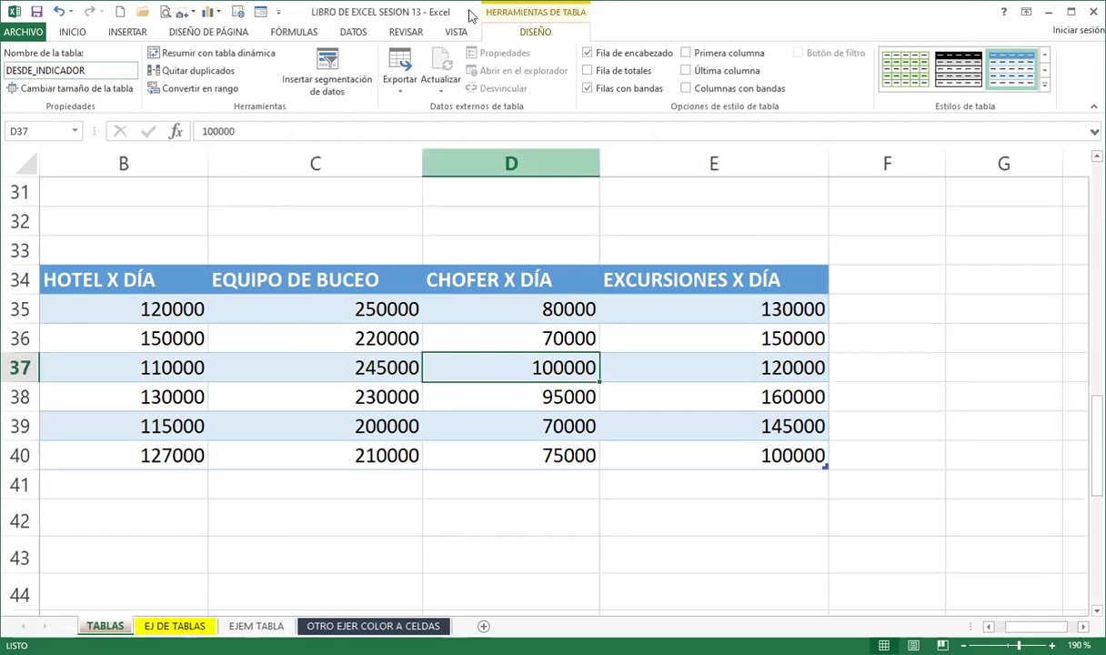
click(341, 29)
click(126, 32)
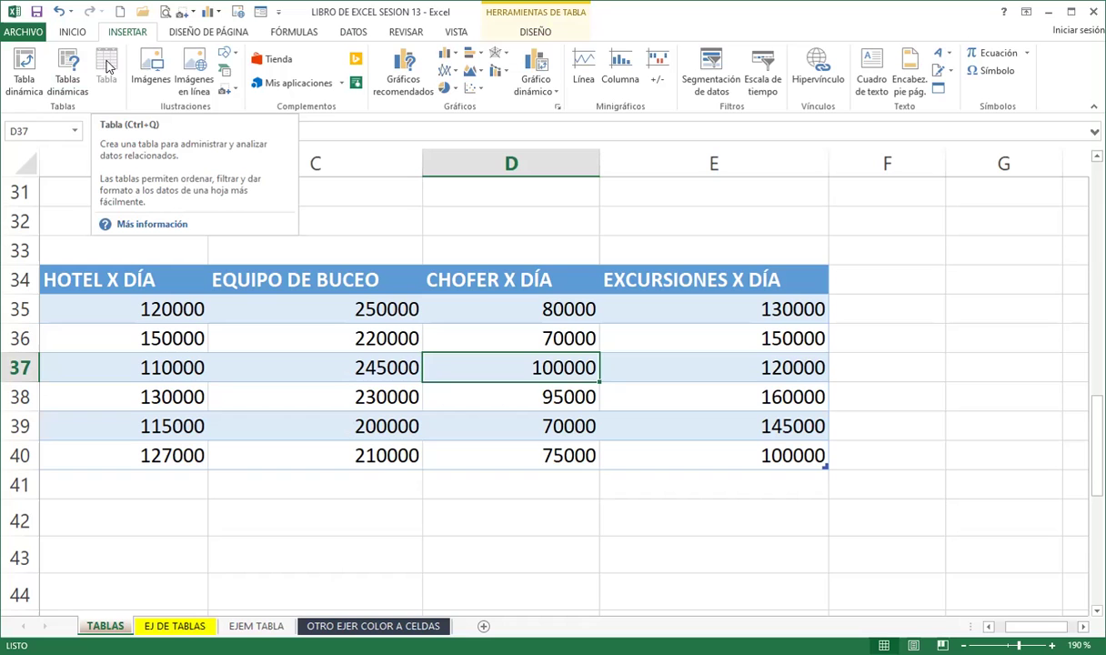
click(345, 367)
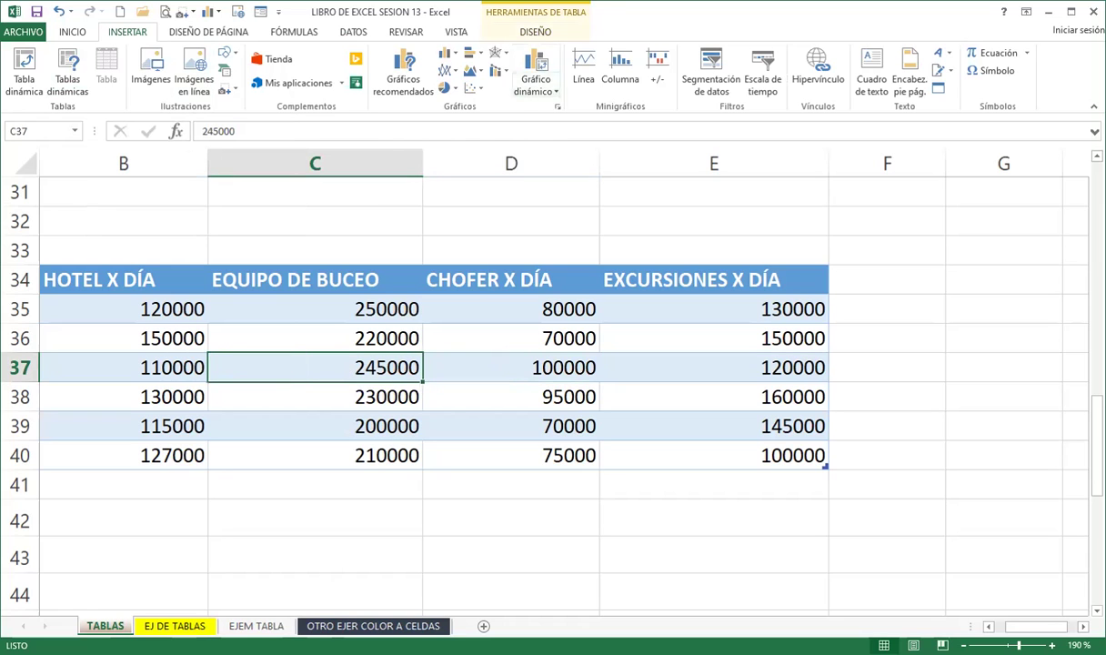
Try to clear the formats of B34:E40 while the range is still a table.
drag(79, 281, 800, 457)
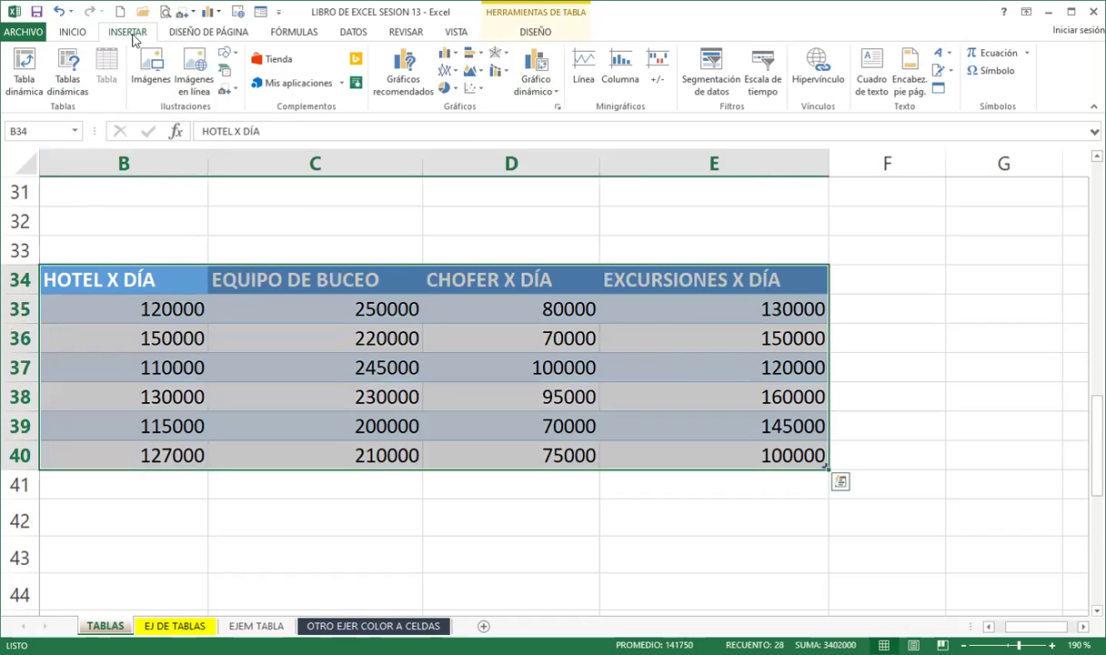
click(74, 34)
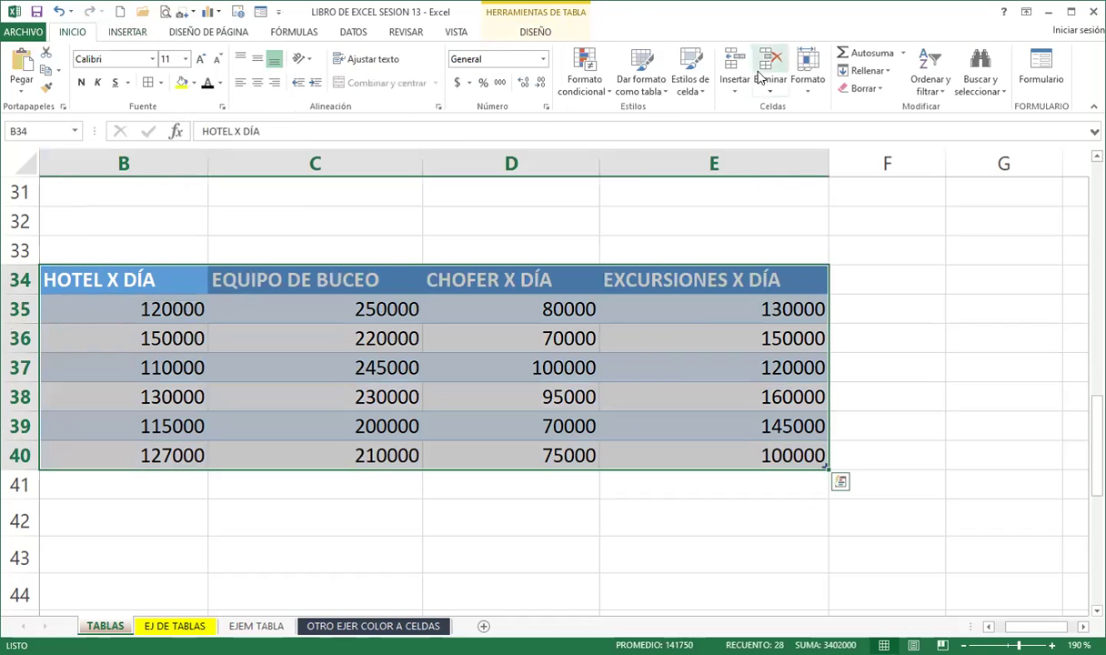
click(866, 90)
click(871, 127)
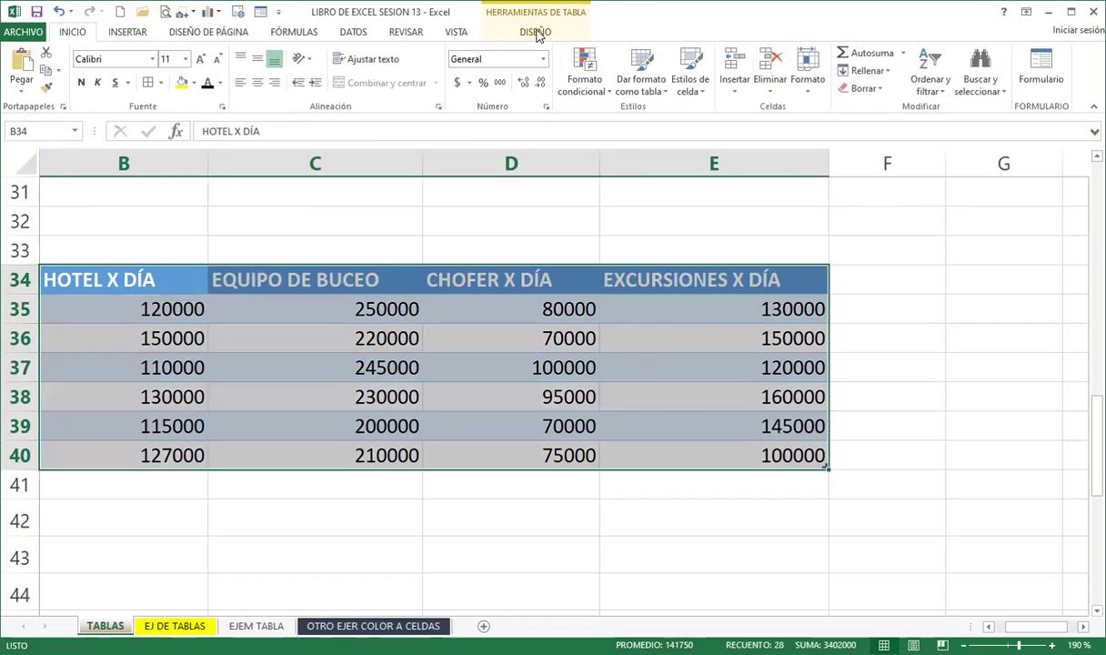
Convert the DESDE_INDICADOR table into a normal range.
click(536, 32)
click(210, 92)
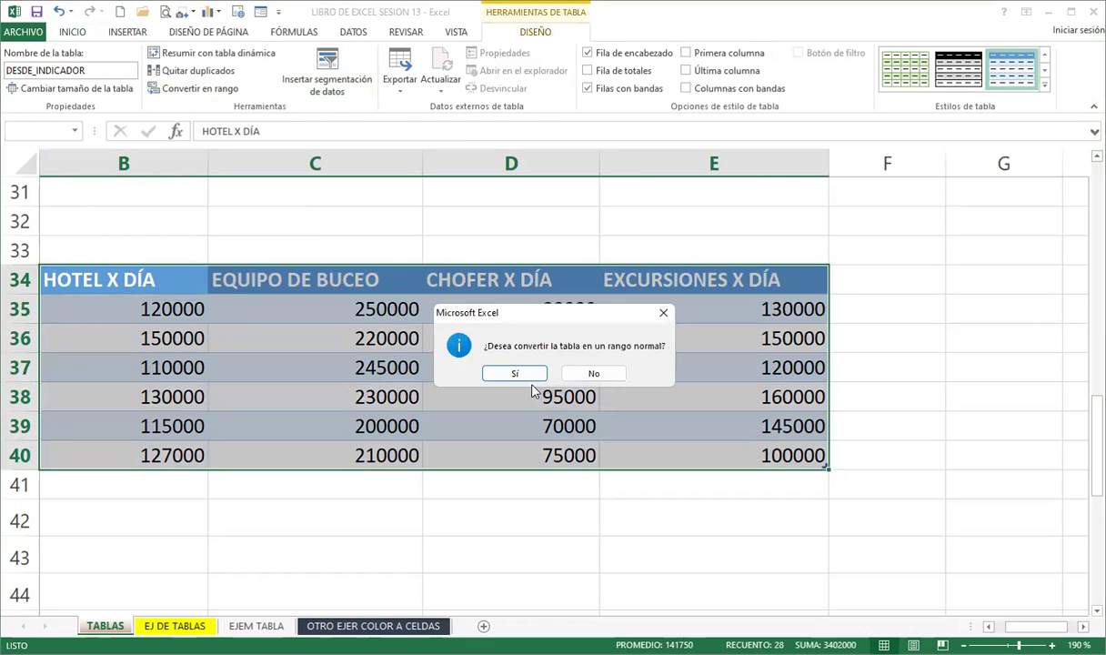
click(505, 370)
click(454, 363)
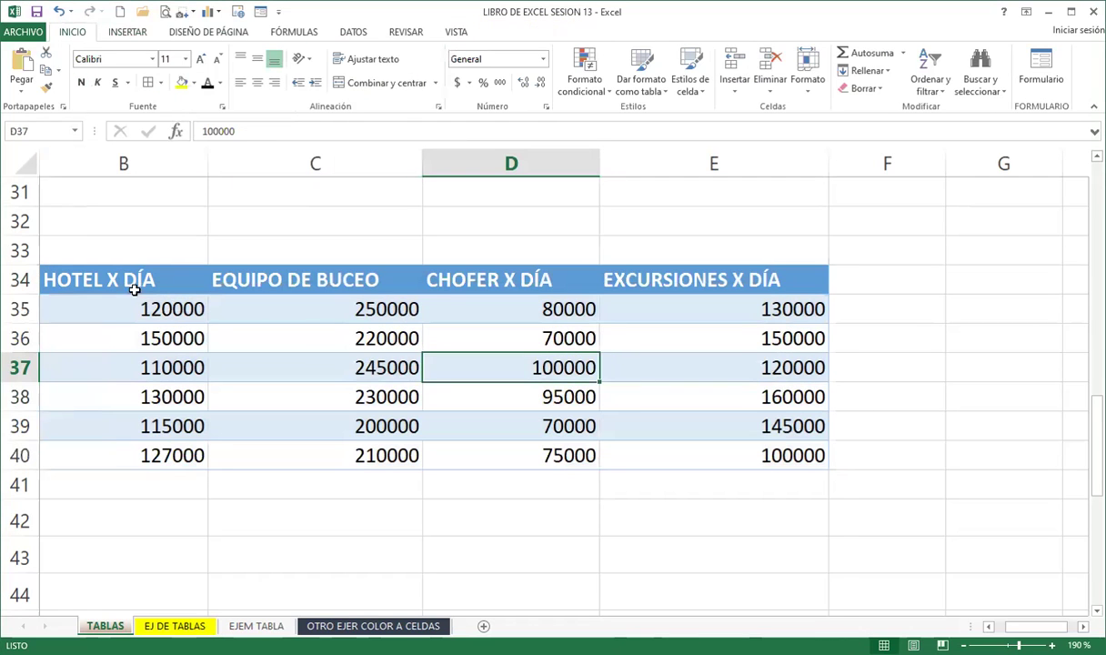
Clear all formats from the converted range B34:E40, keeping its contents.
drag(151, 273, 800, 455)
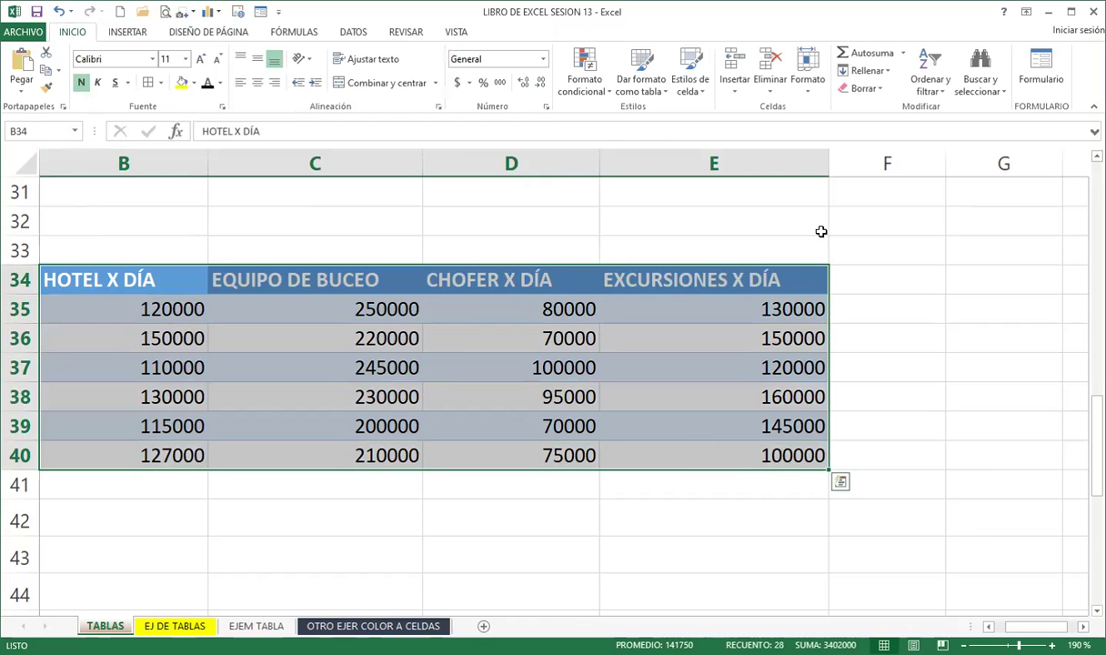
click(866, 88)
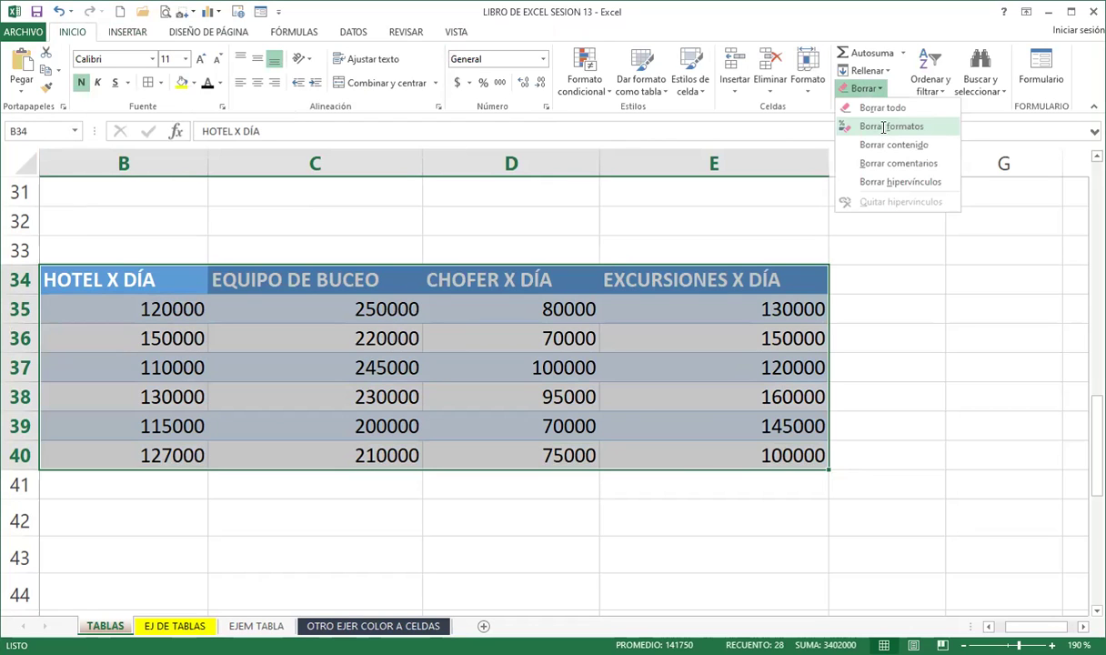
click(883, 127)
click(311, 329)
Select B34:E40, then display and dismiss its Quick Analysis options.
drag(159, 285, 727, 456)
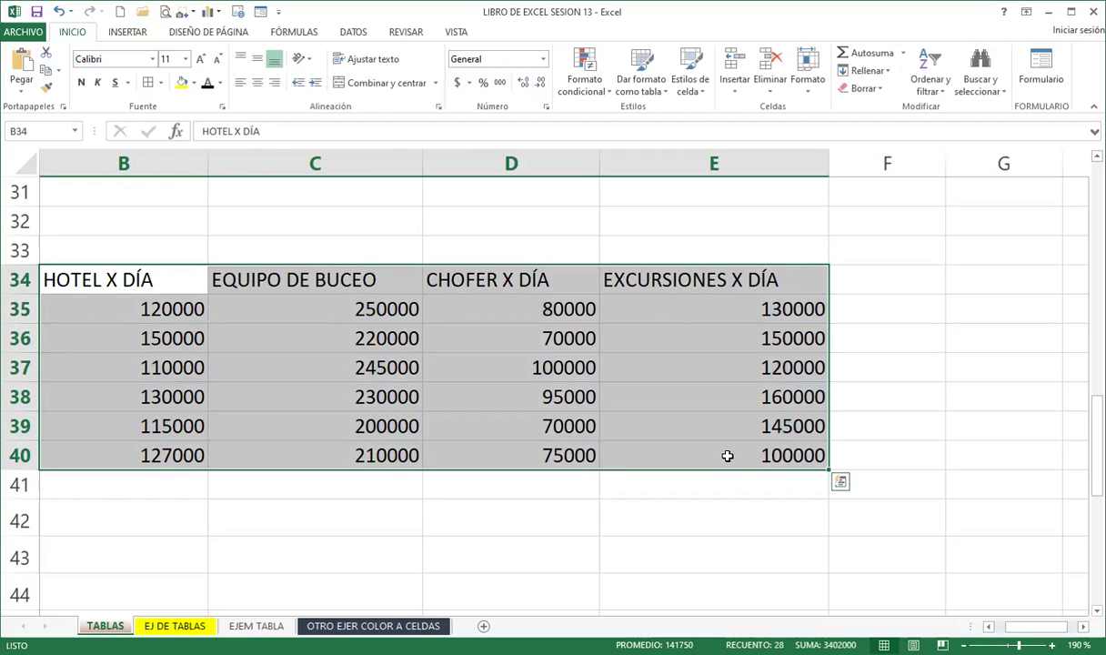
key(ctrl+q)
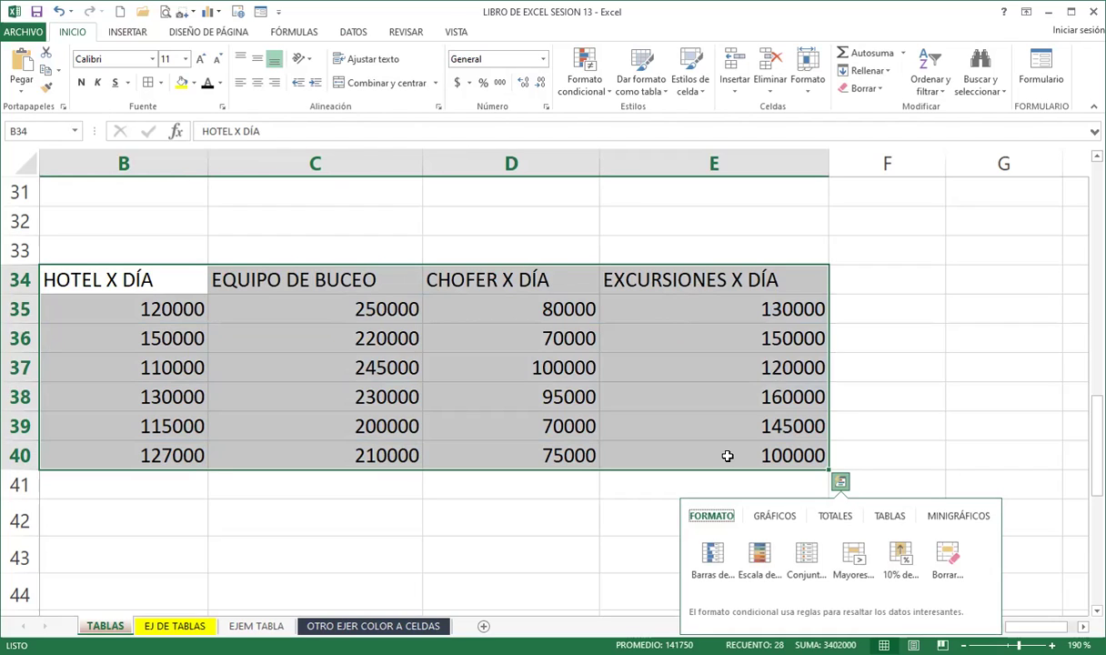
click(841, 483)
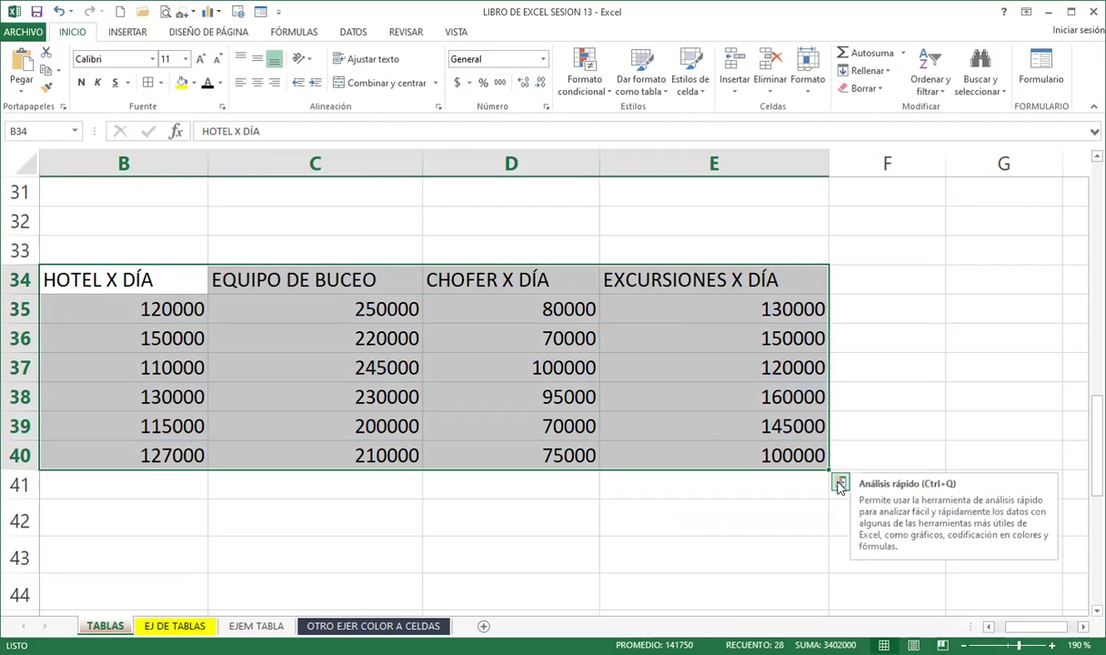
Launch Quick Analysis from single cells D36 and B34, and review its table options without applying any.
click(559, 336)
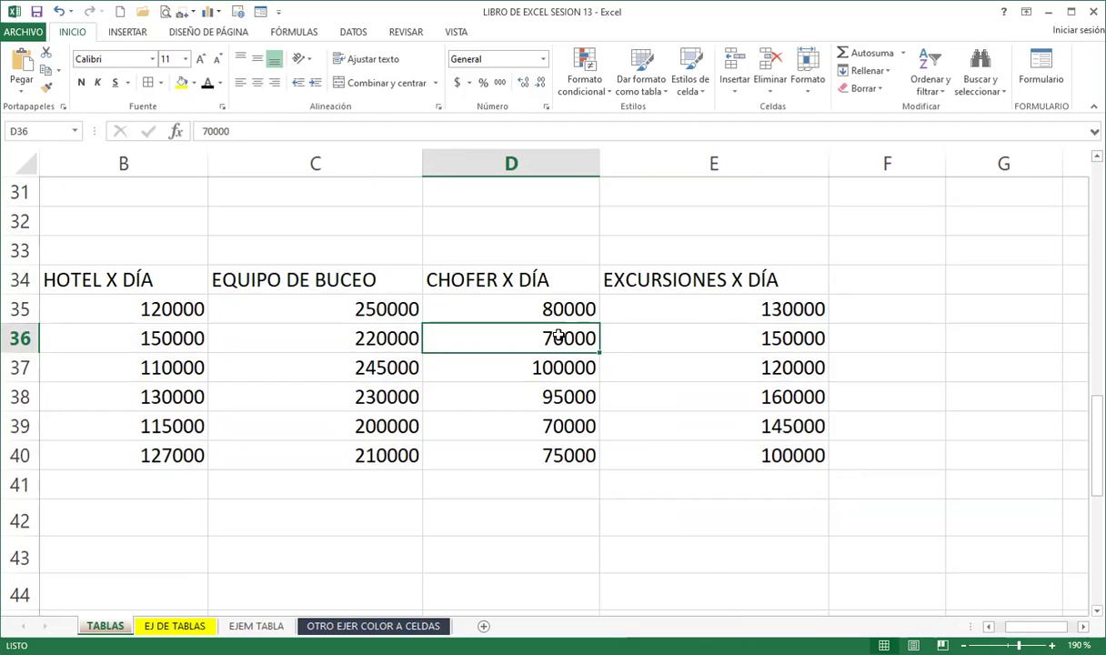
key(ctrl+q)
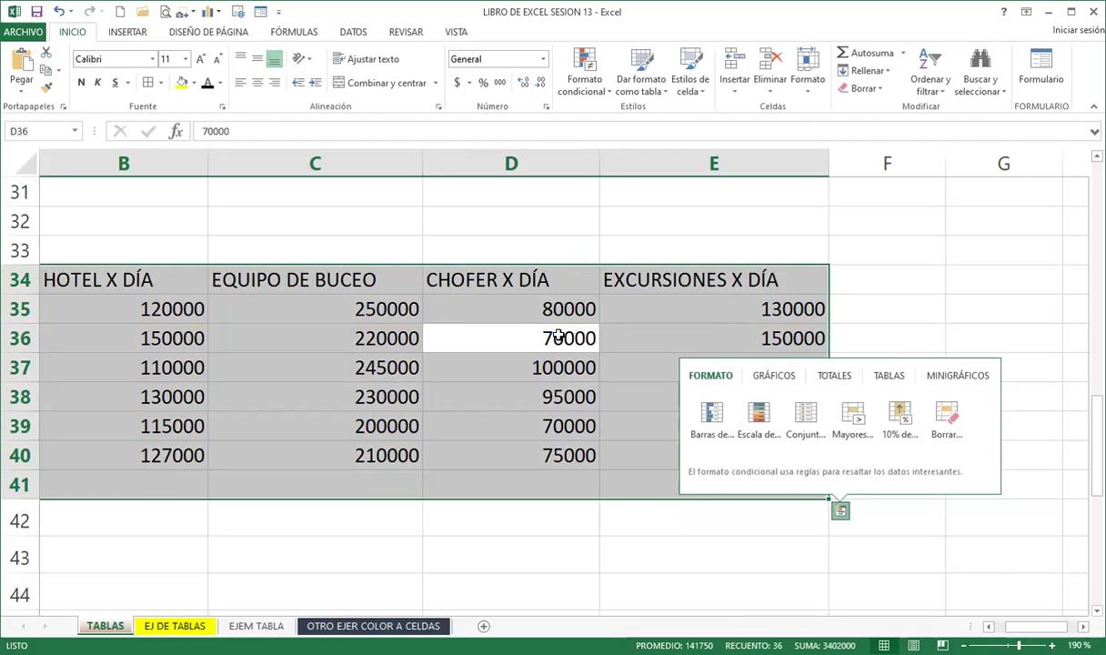
click(150, 280)
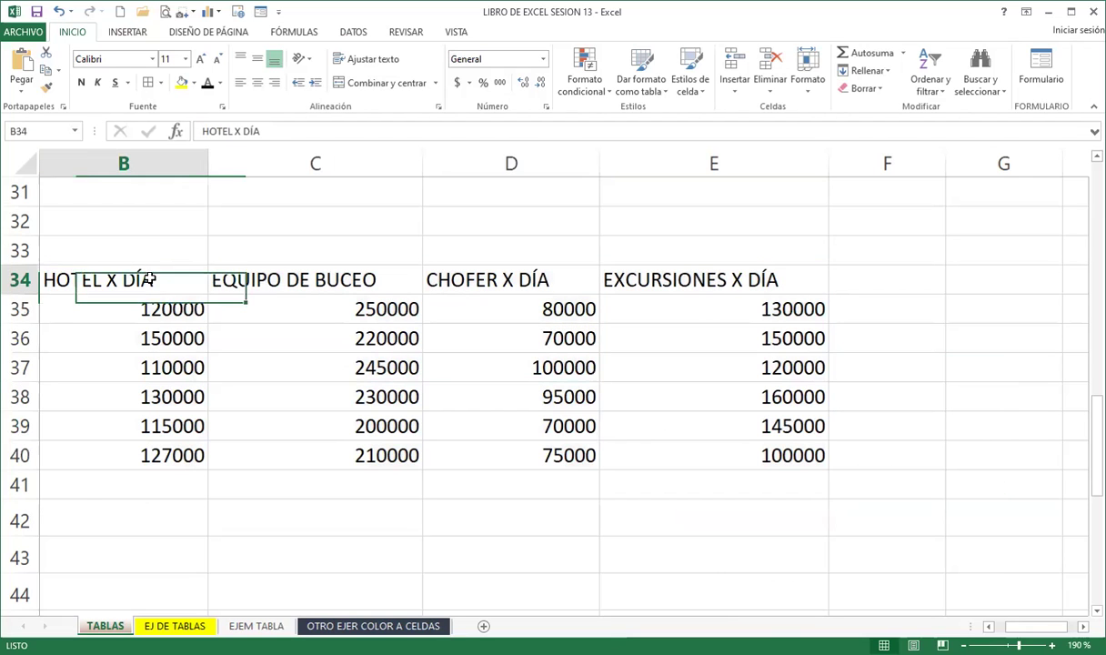
key(ctrl+q)
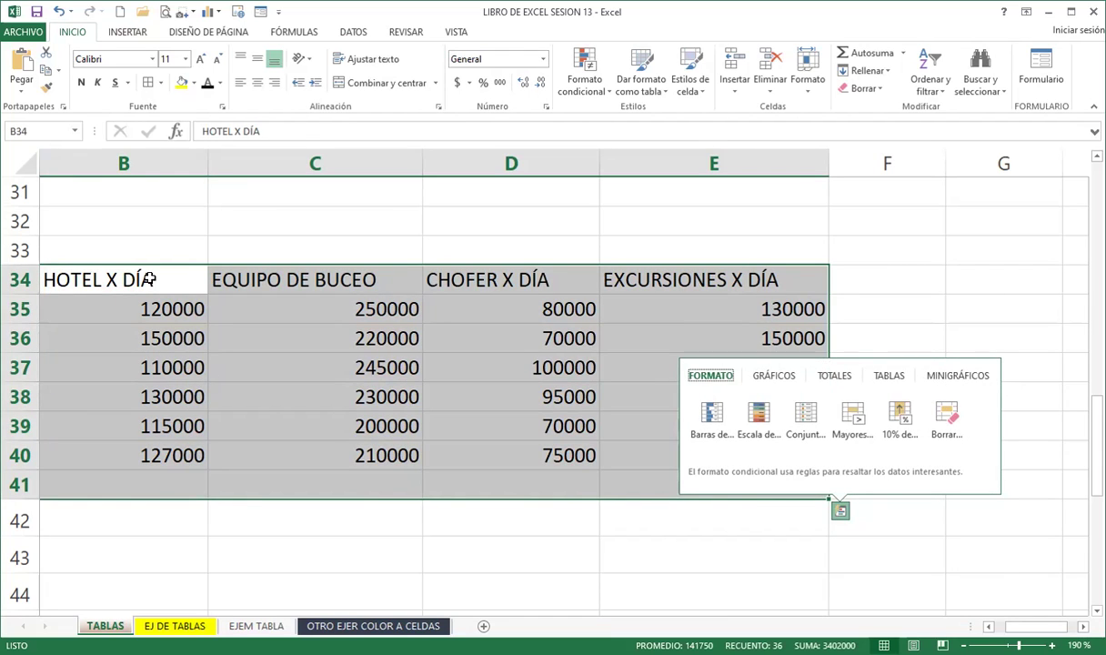
click(891, 377)
mouse_move(711, 426)
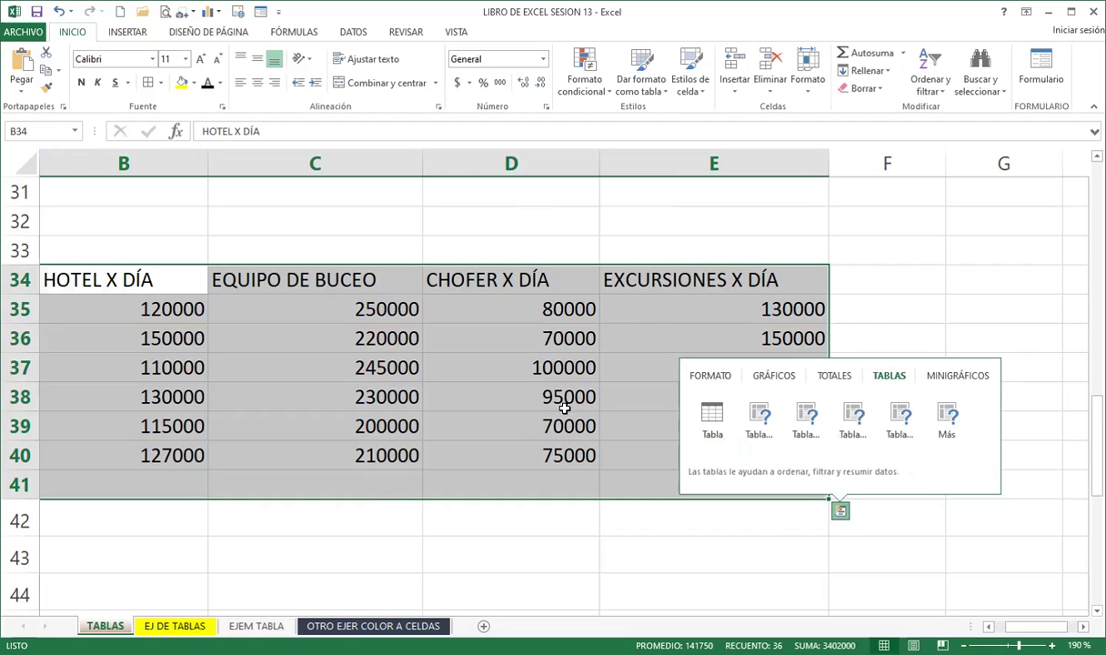
click(537, 421)
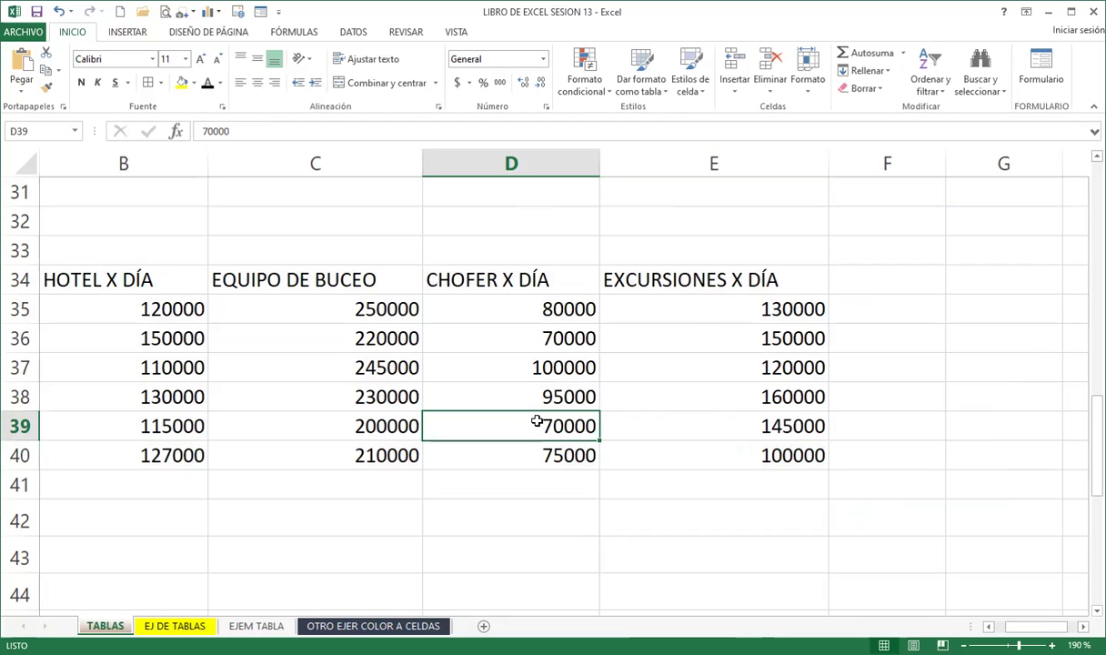
Select the range B34:E40 and view its Quick Analysis table options without applying any.
drag(96, 273, 760, 471)
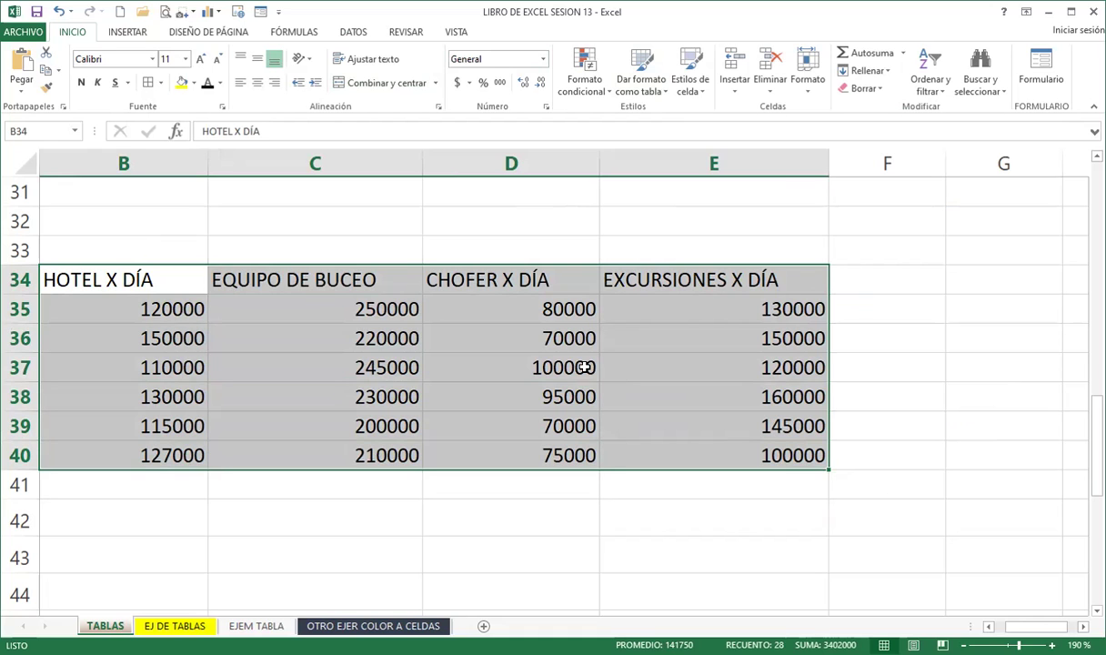
click(358, 346)
drag(173, 280, 696, 452)
click(839, 482)
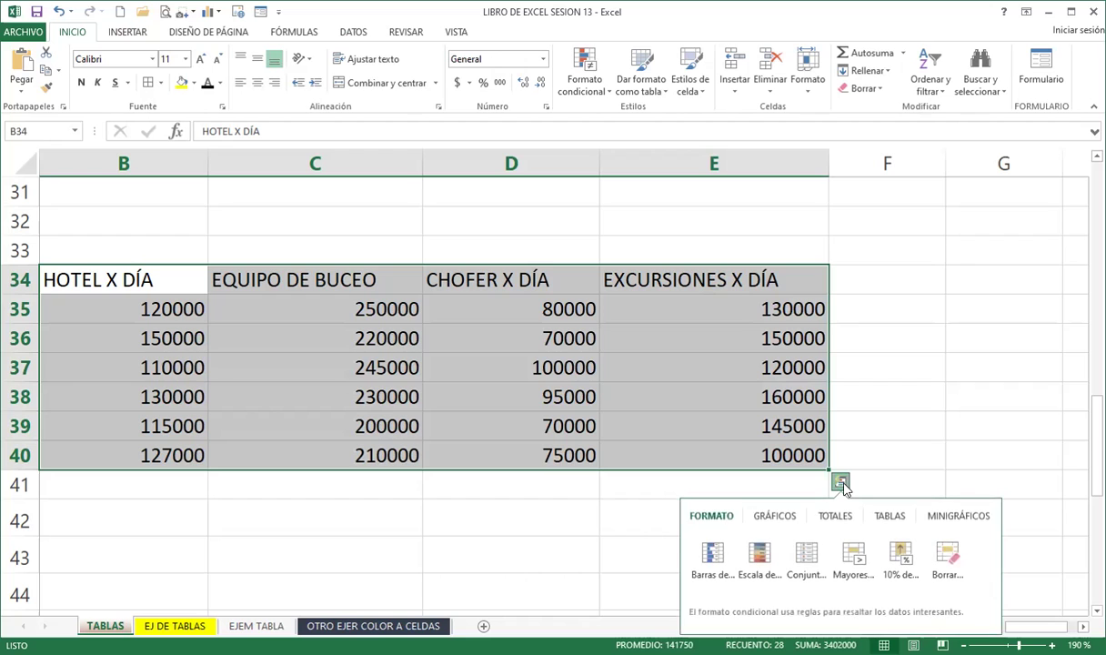
click(889, 516)
click(477, 280)
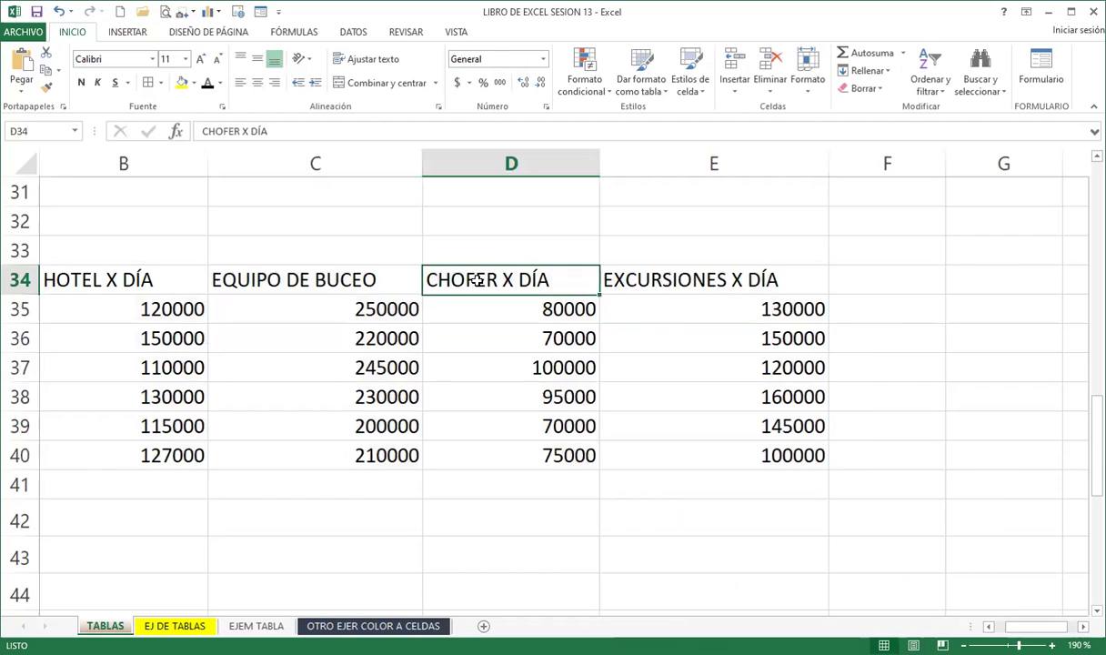
Display Quick Analysis from header cell D34, dismiss it, and reselect B34:E40 to locate its Quick Analysis control.
key(ctrl+q)
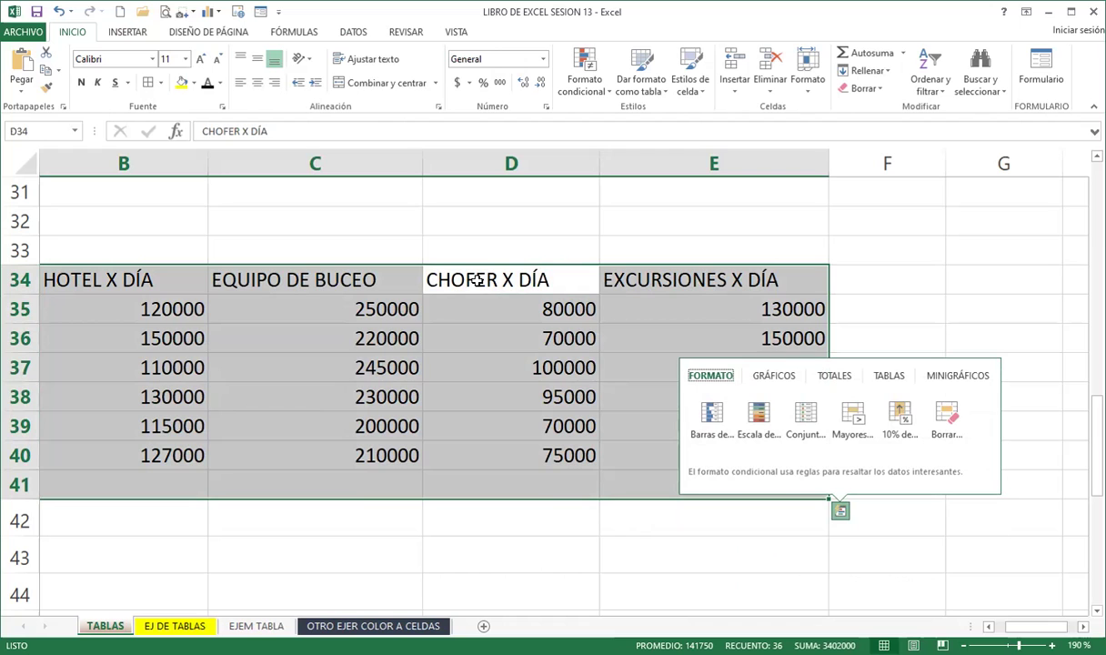
click(634, 388)
click(154, 291)
drag(155, 291, 687, 457)
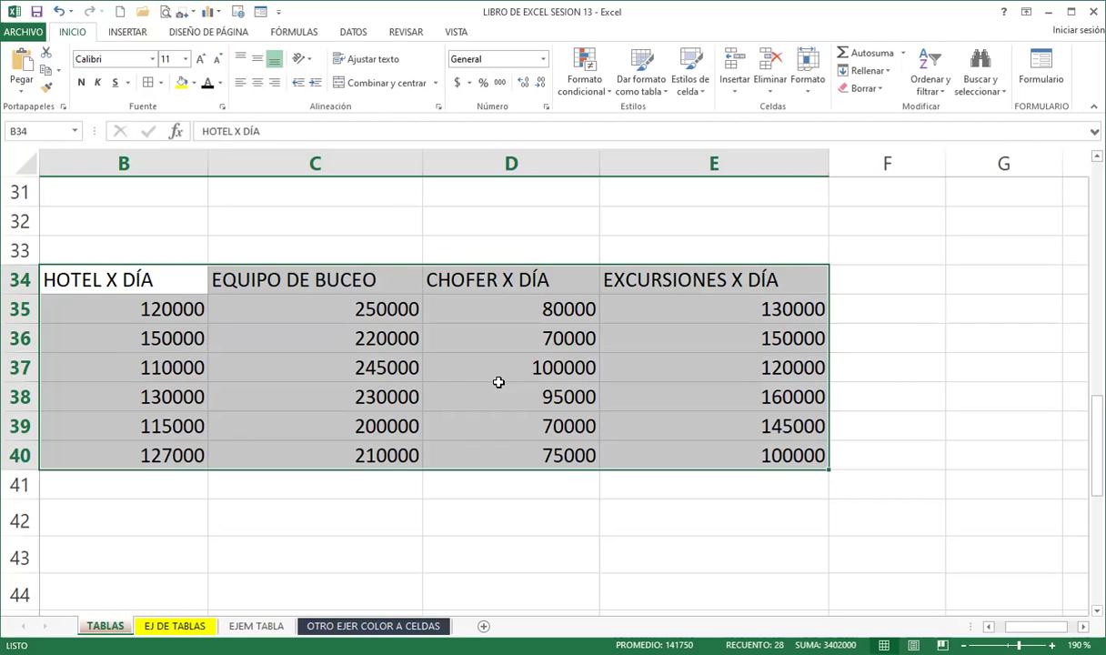
mouse_move(849, 479)
click(408, 336)
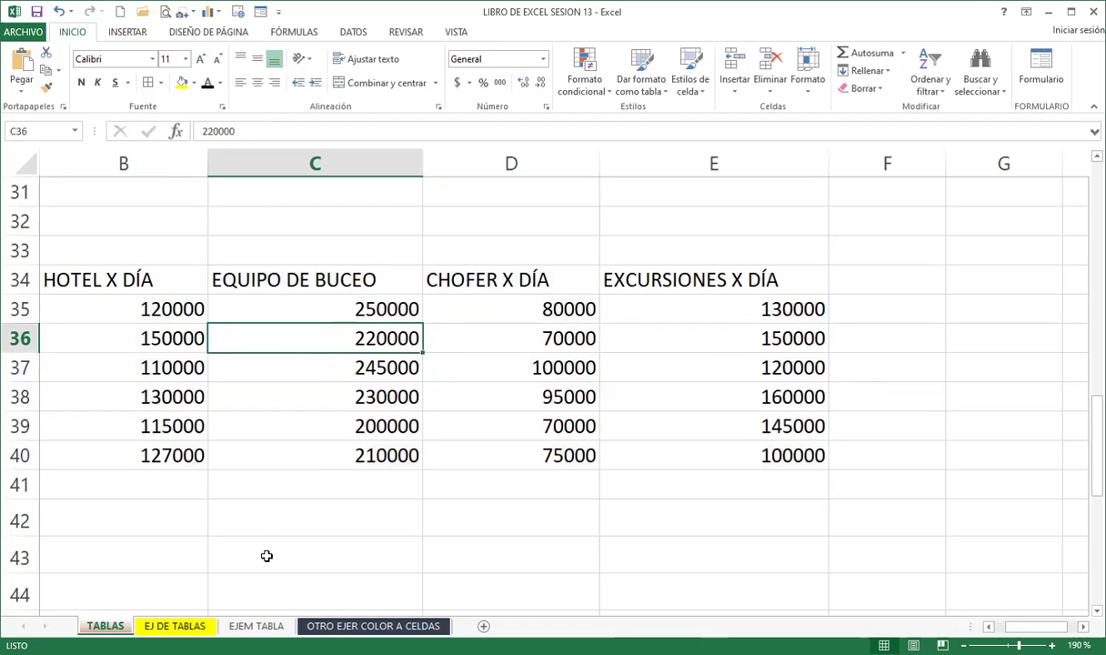
On the EJ DE TABLAS sheet, format A1:G32 as a table with headers in the blue medium style.
click(177, 626)
click(138, 433)
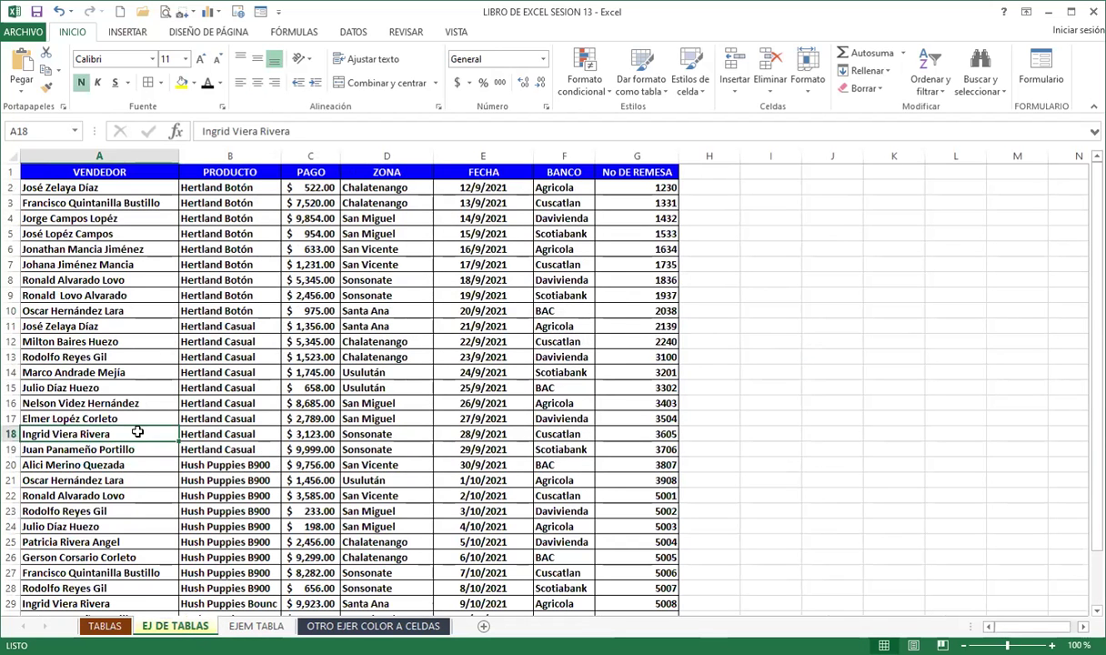
click(66, 233)
click(60, 170)
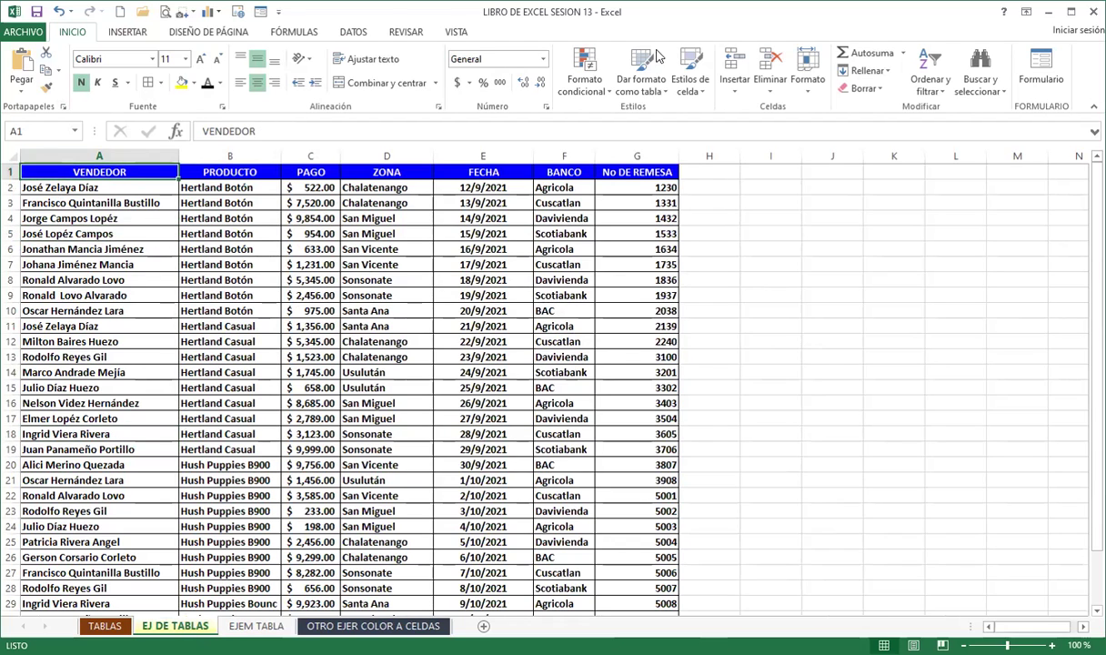
click(641, 78)
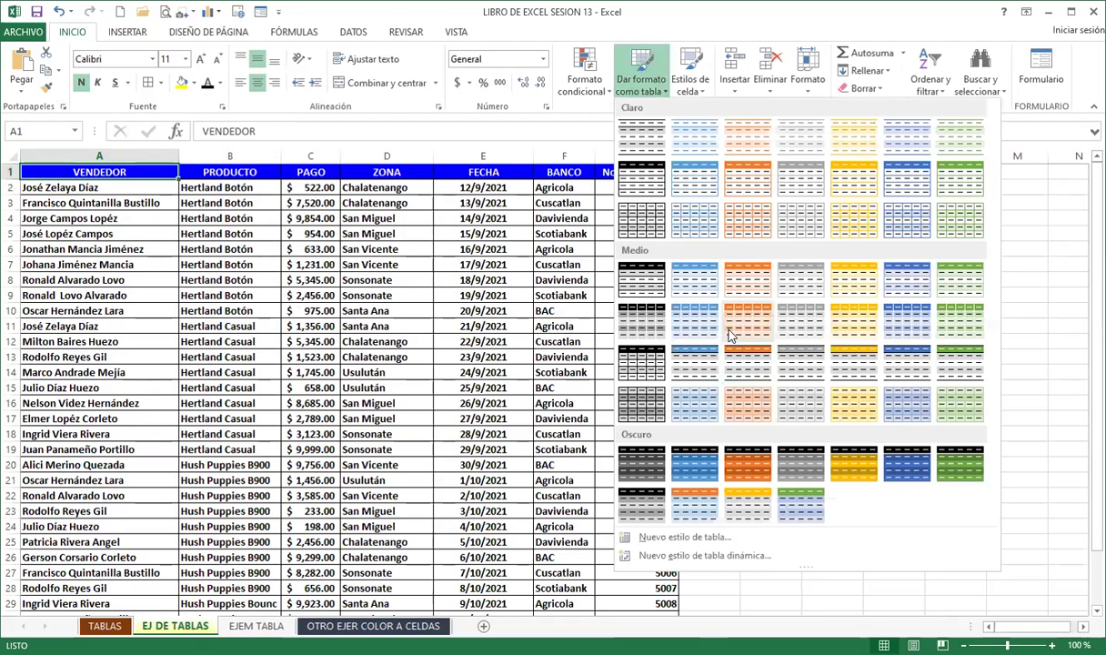
click(701, 279)
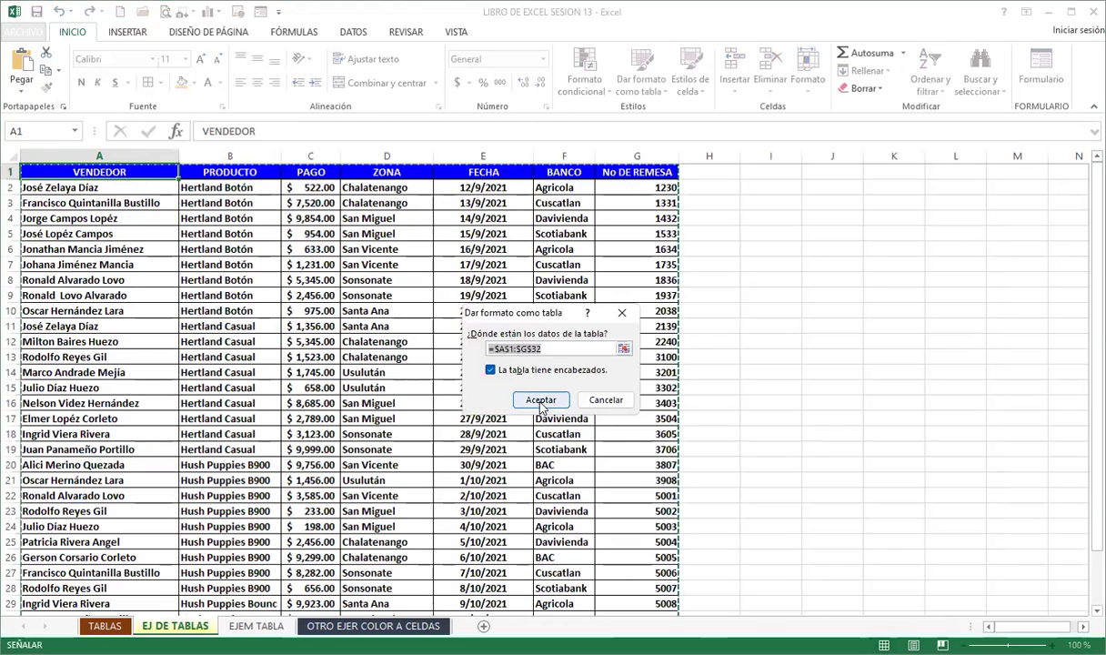
key(Return)
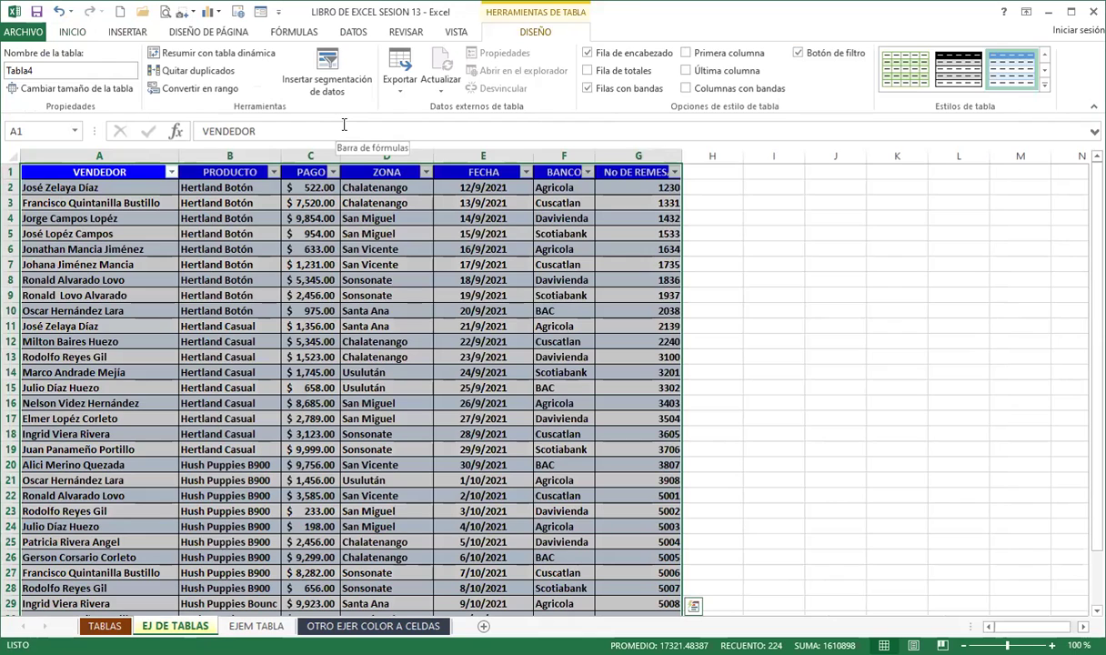
key(ctrl+h)
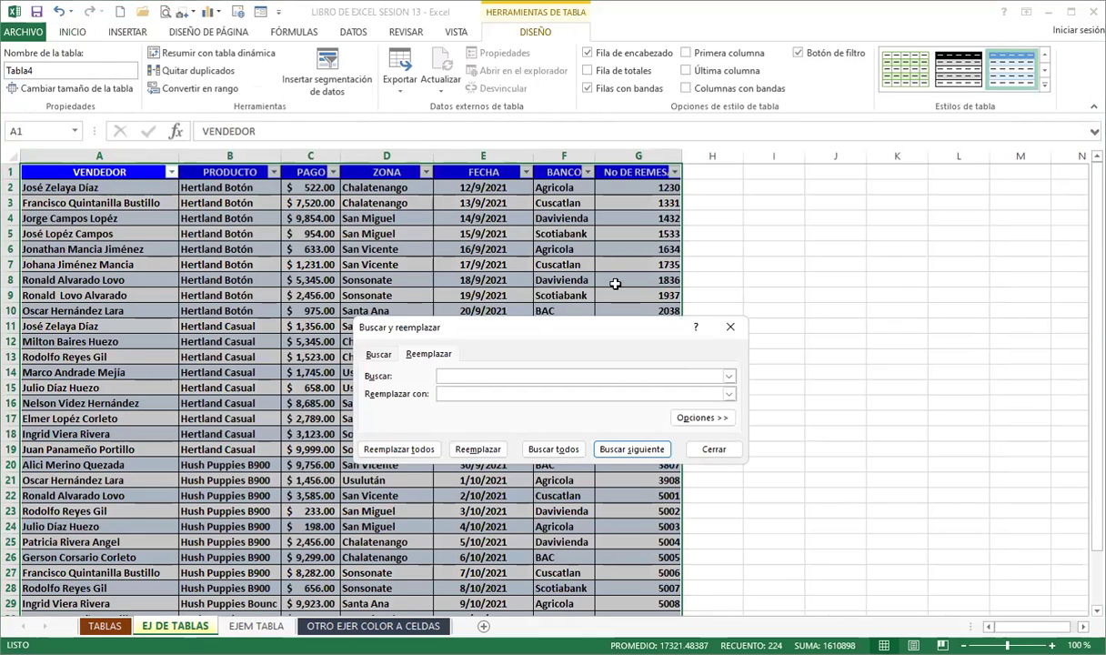
click(731, 333)
click(446, 293)
key(ctrl+h)
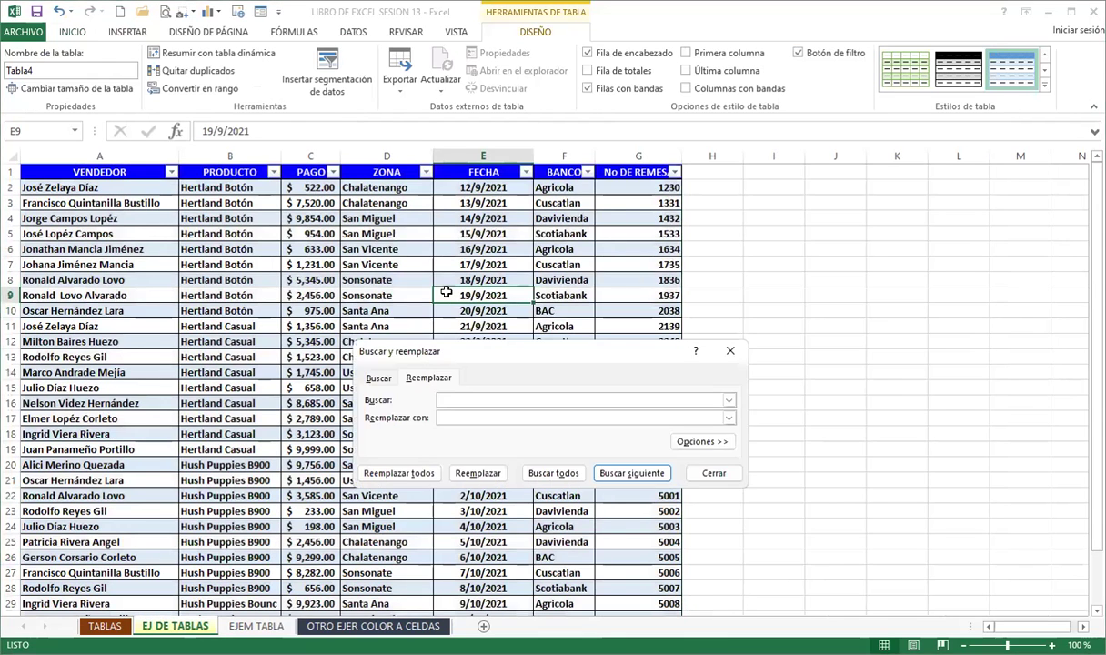
click(445, 309)
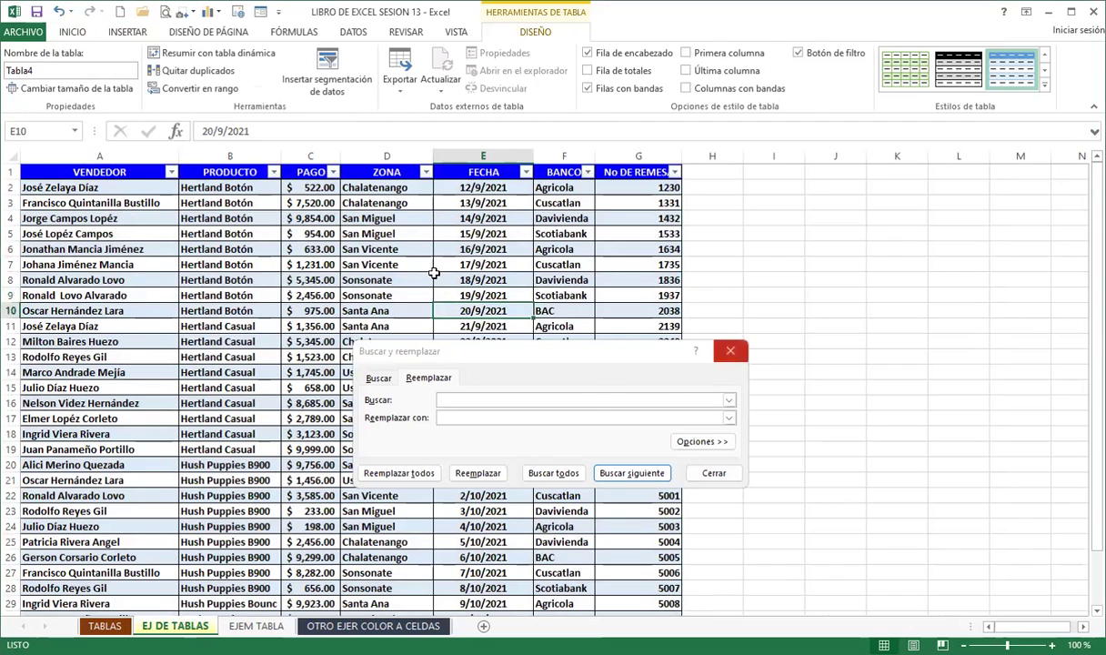
click(435, 278)
key(ctrl+h)
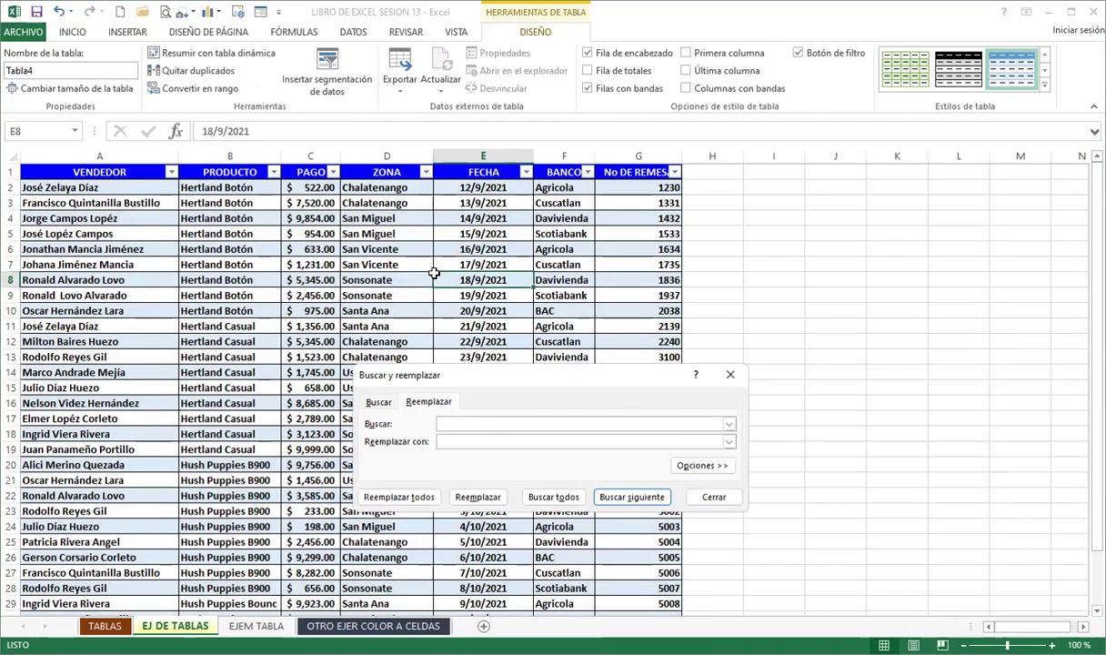
click(729, 375)
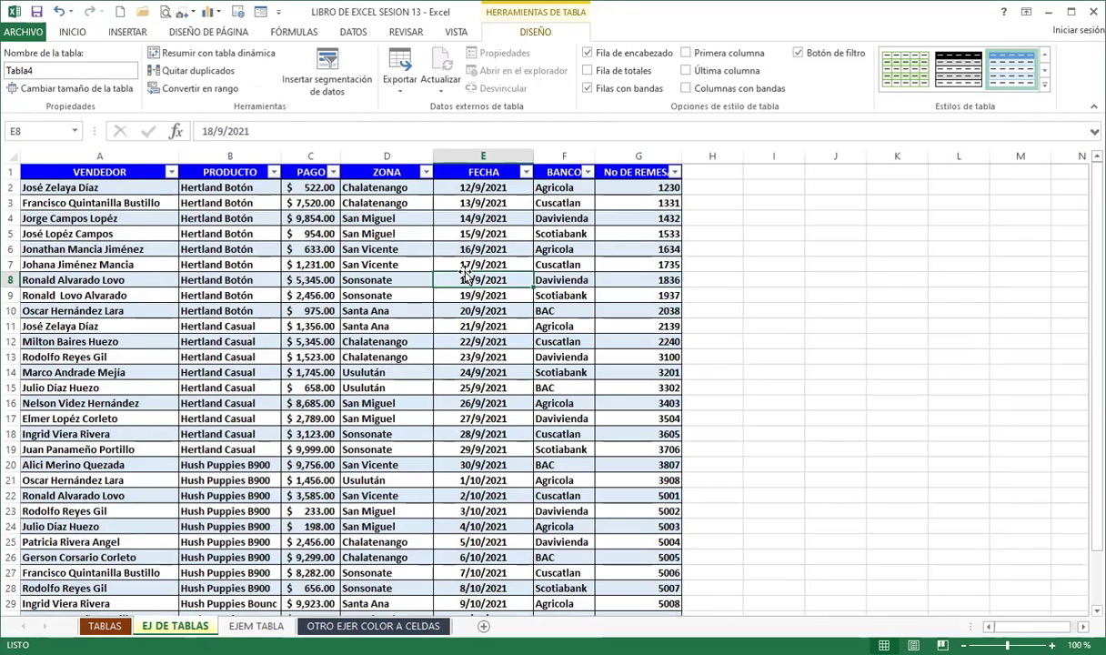
key(ctrl+l)
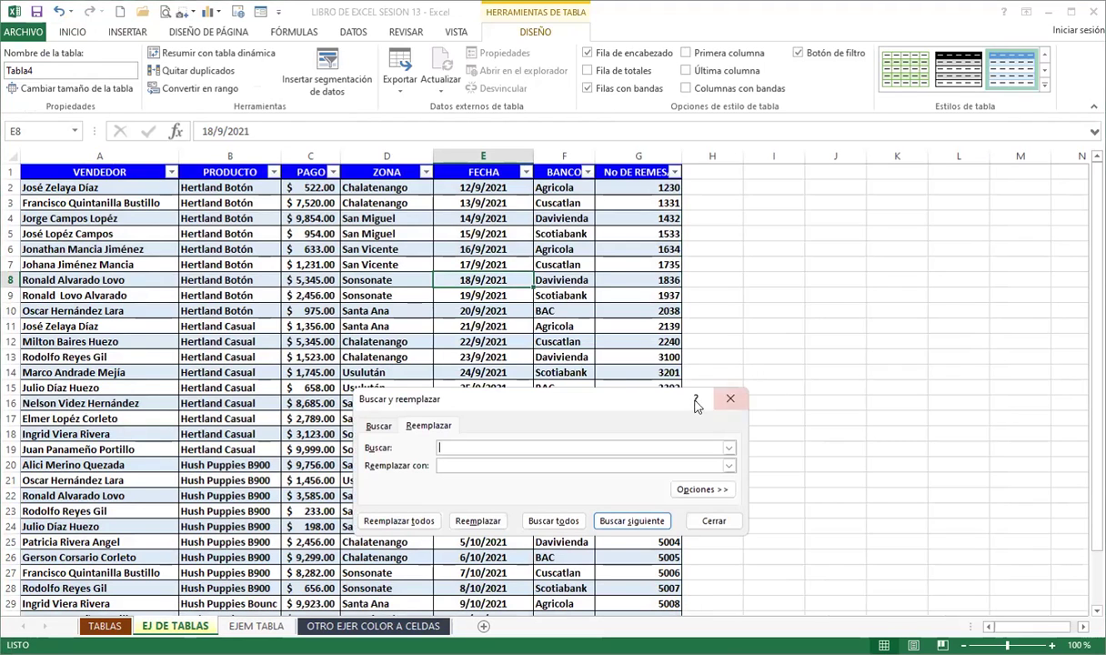
click(731, 399)
Turn off the header filters of the table on the EJ DE TABLAS sheet.
click(394, 260)
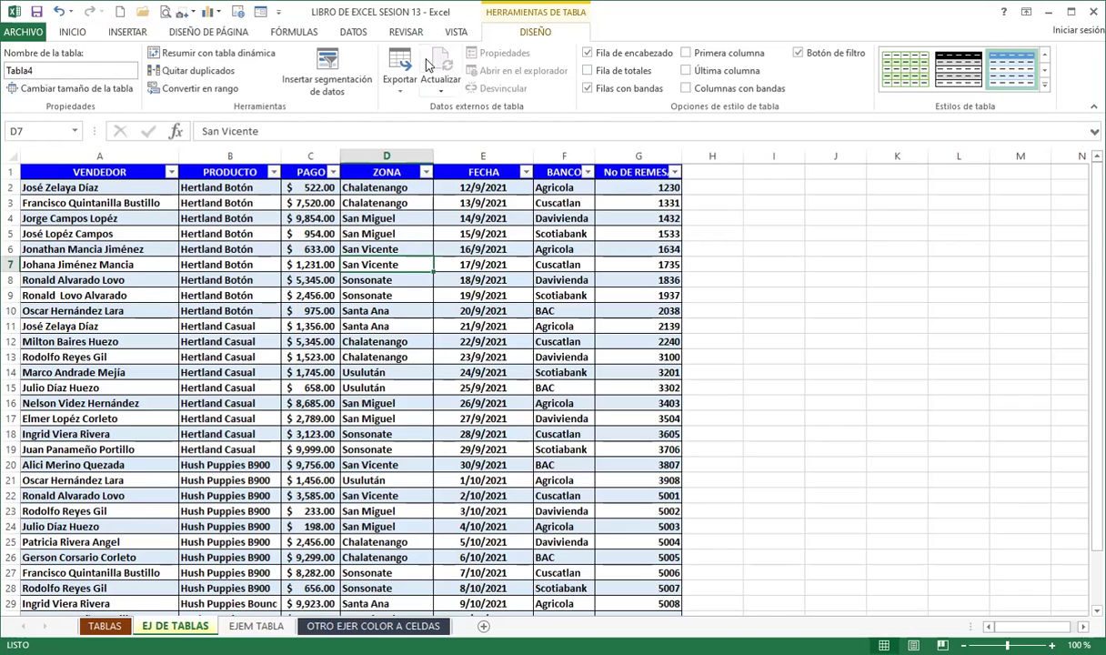
click(352, 31)
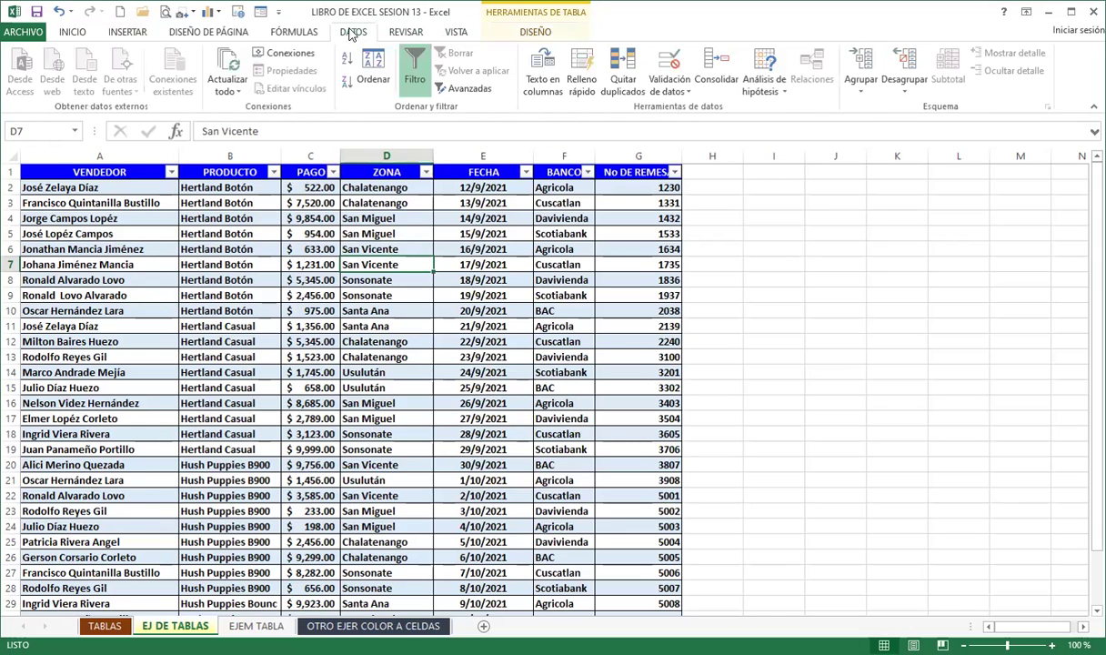
click(323, 293)
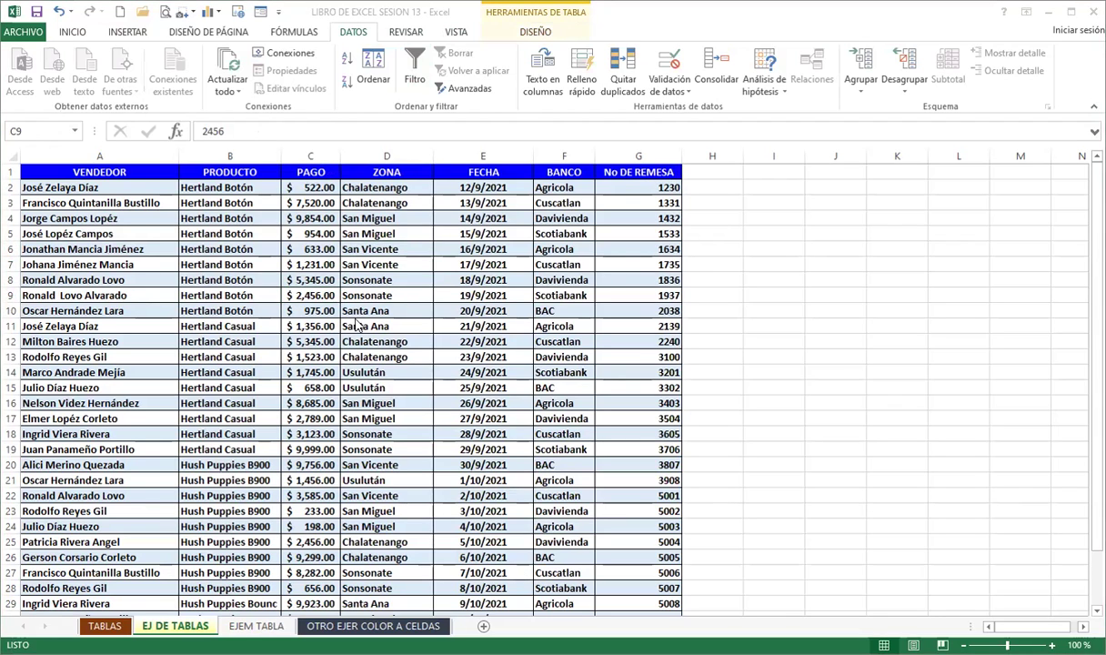
click(348, 403)
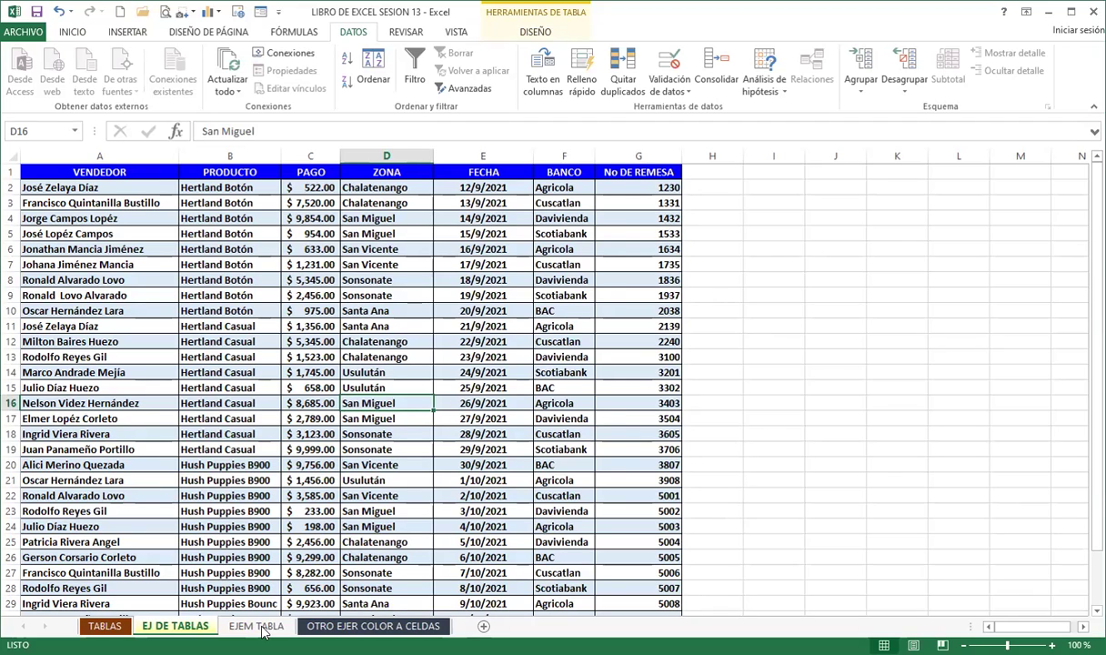
Switch to the OTRO EJER COLOR A CELDAS sheet and select the data range A1:H43.
click(373, 626)
click(271, 410)
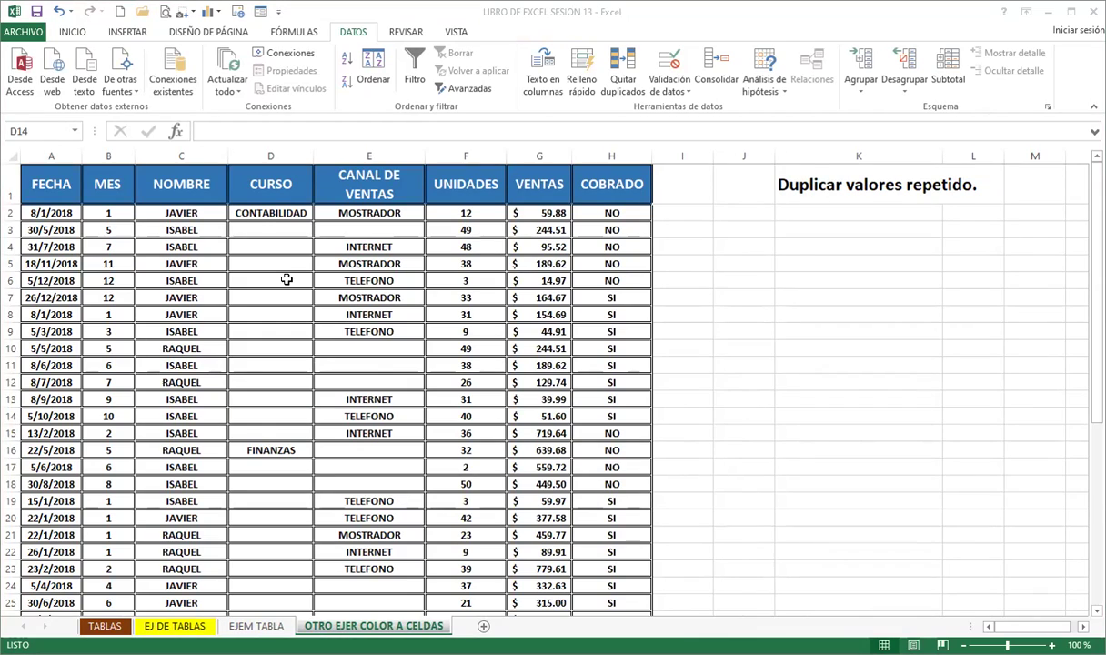
click(263, 229)
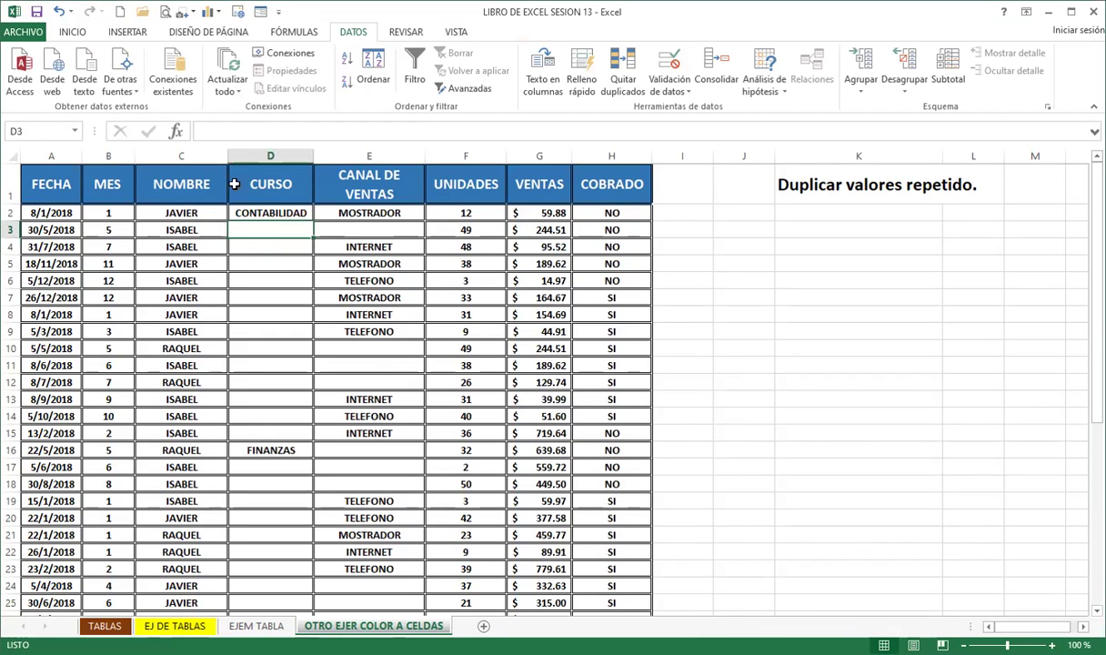
drag(41, 181, 605, 563)
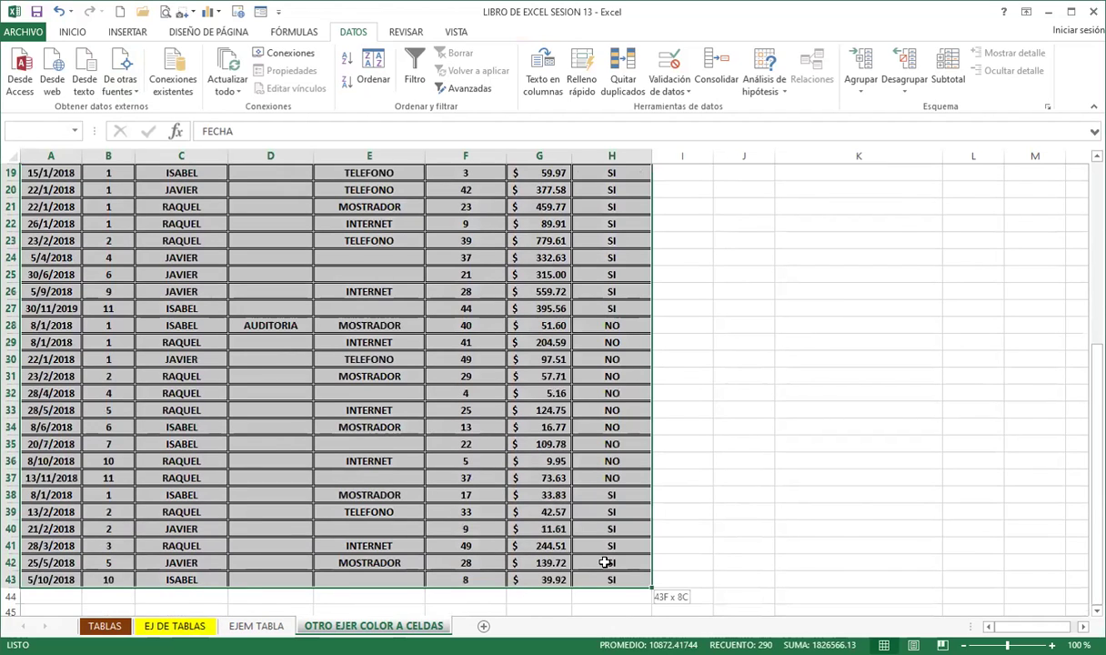
scroll(289, 371, up, 6)
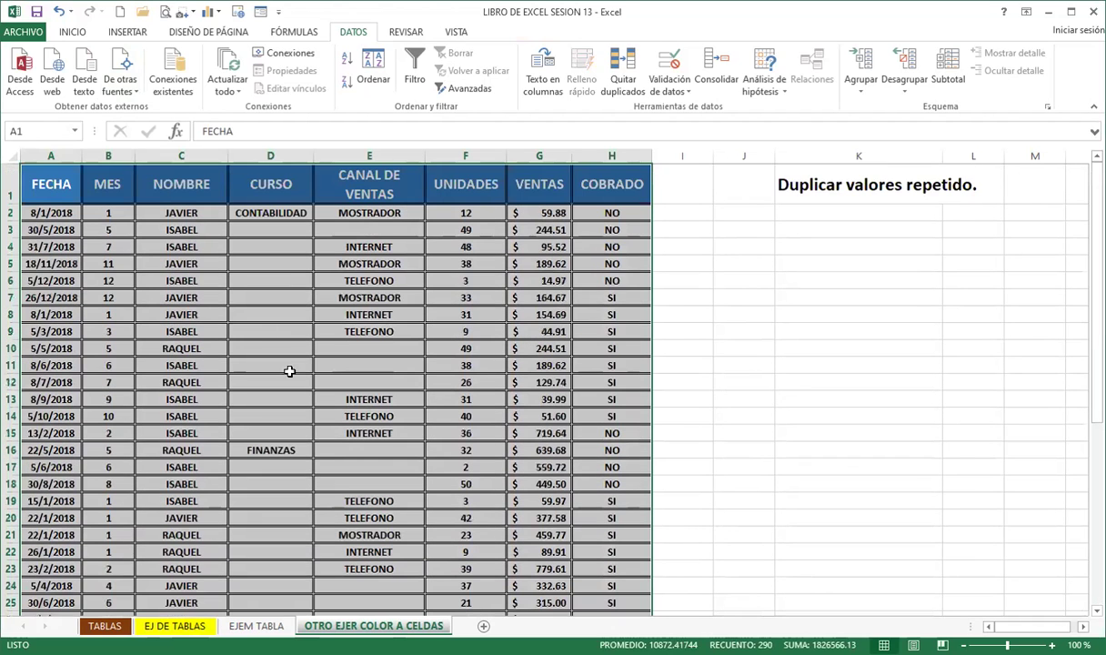
Select the blank cells within A1:H43 using Go To Special and fill them with yellow.
click(78, 32)
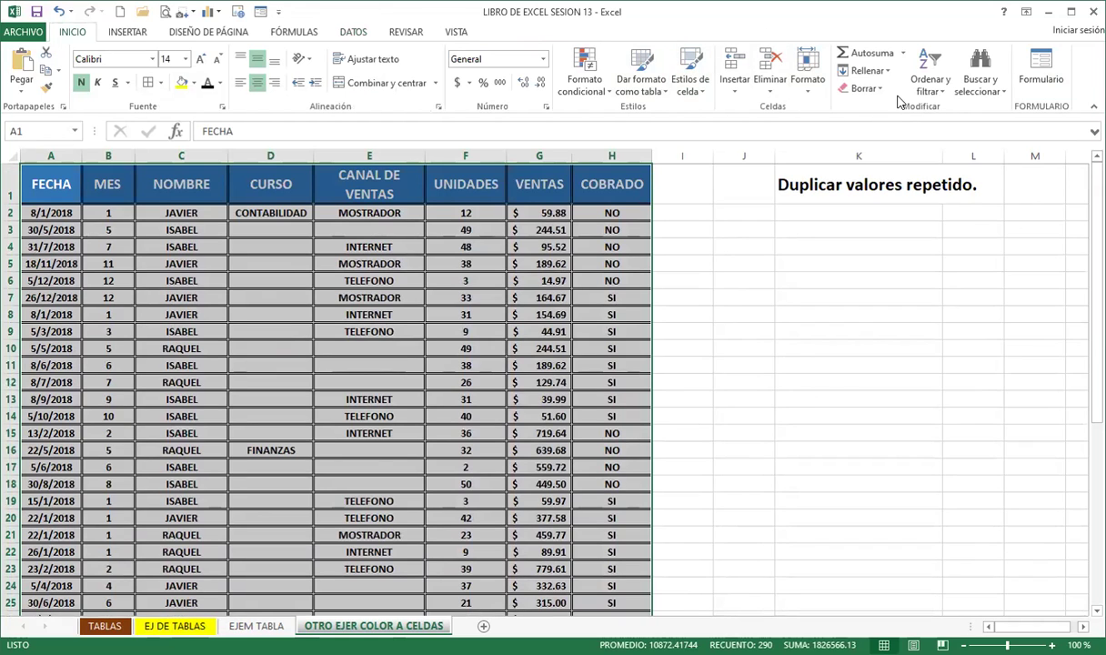
click(995, 92)
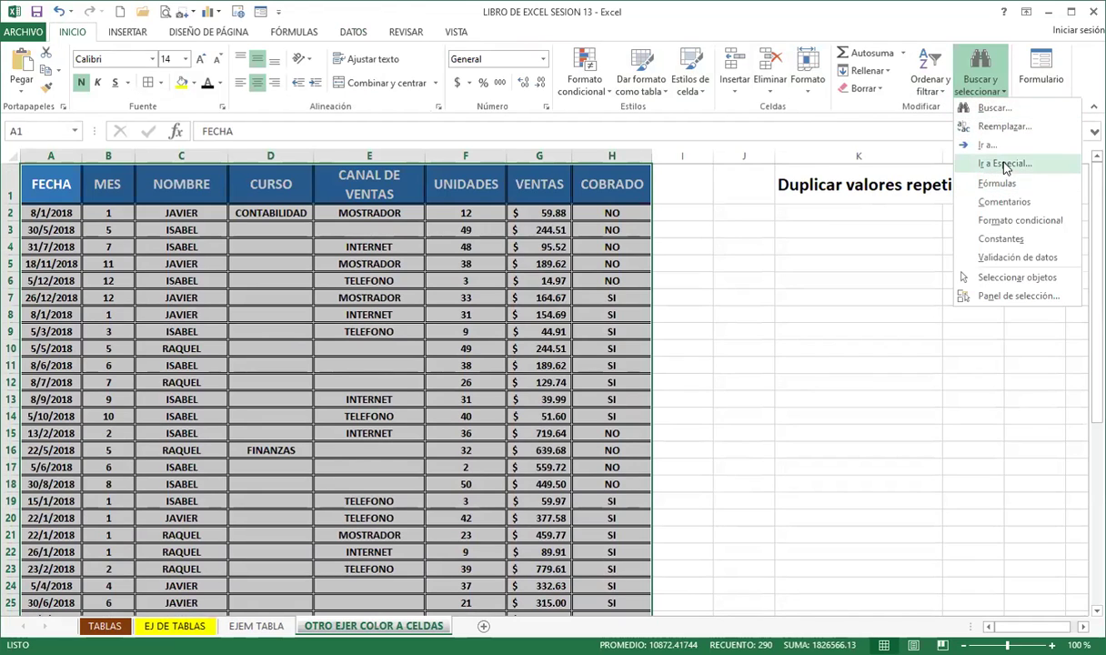
key(Return)
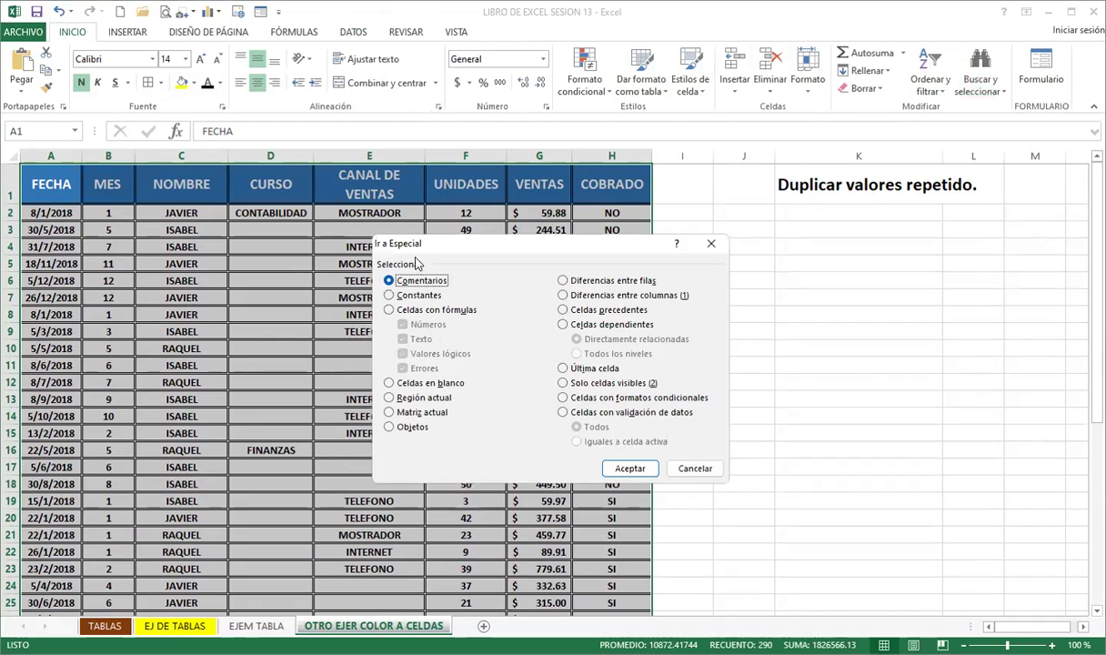
click(390, 383)
click(629, 471)
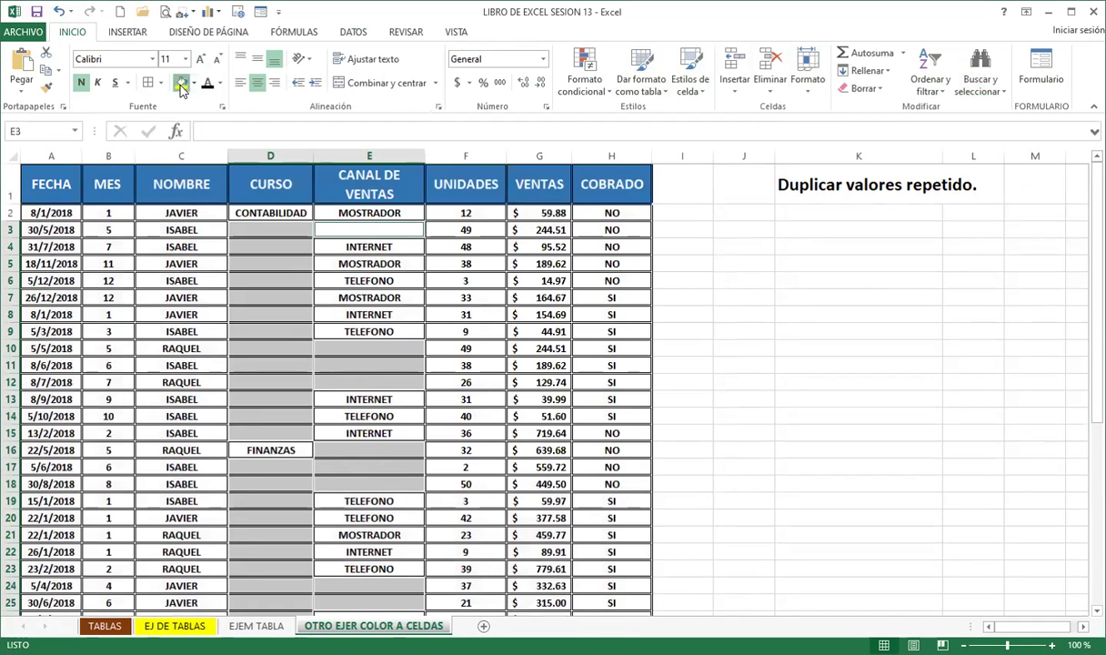
click(181, 82)
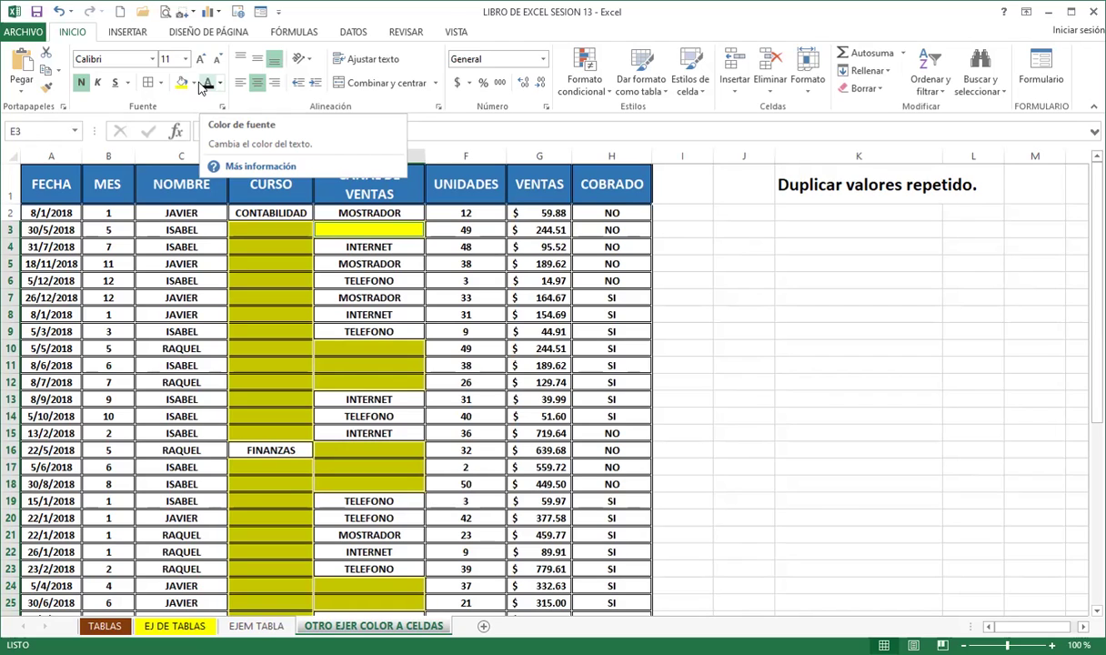
Undo the yellow fill on the blank cells and deselect them.
key(ctrl+z)
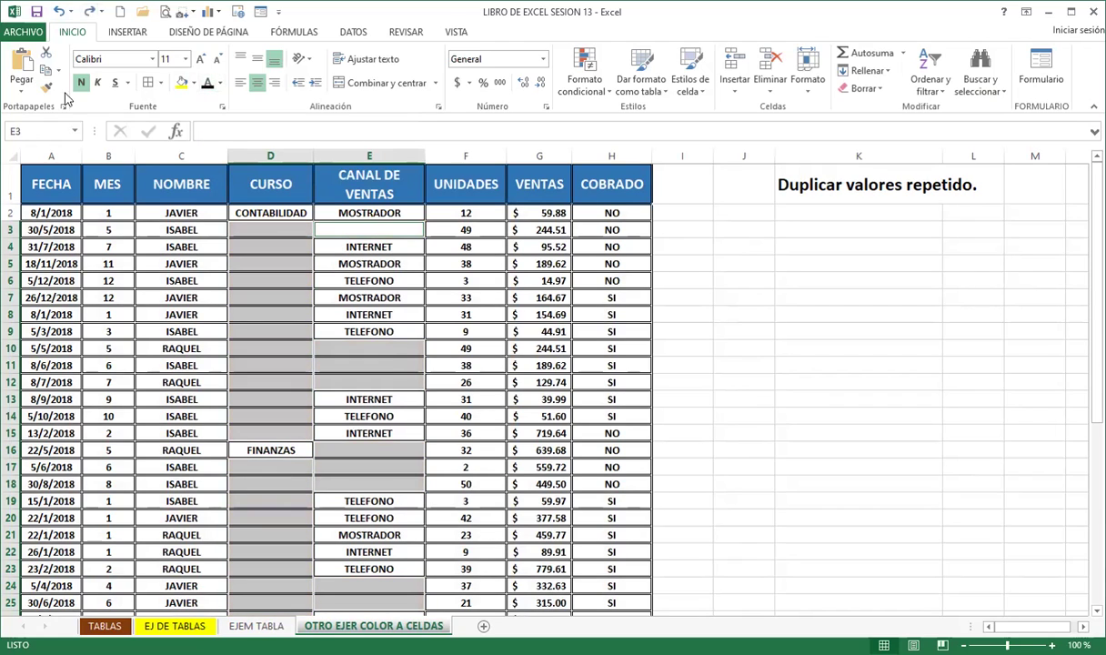
key(ctrl+z)
click(244, 227)
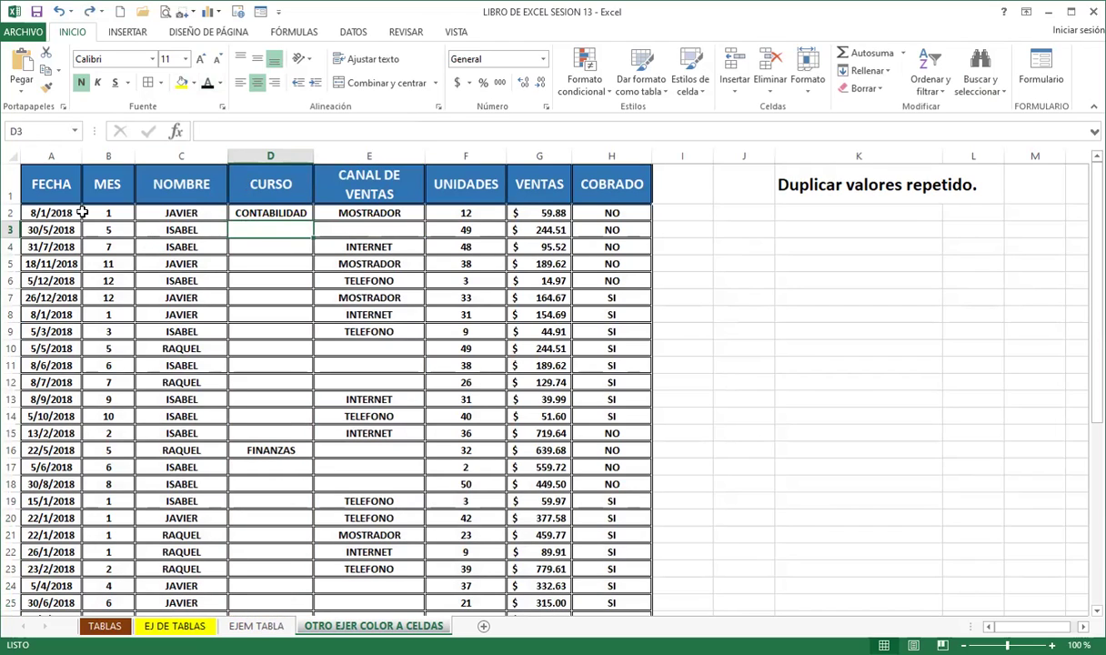
Select the data range A1:H43 and narrow the selection to its blank cells using Go To Special.
drag(49, 183, 612, 579)
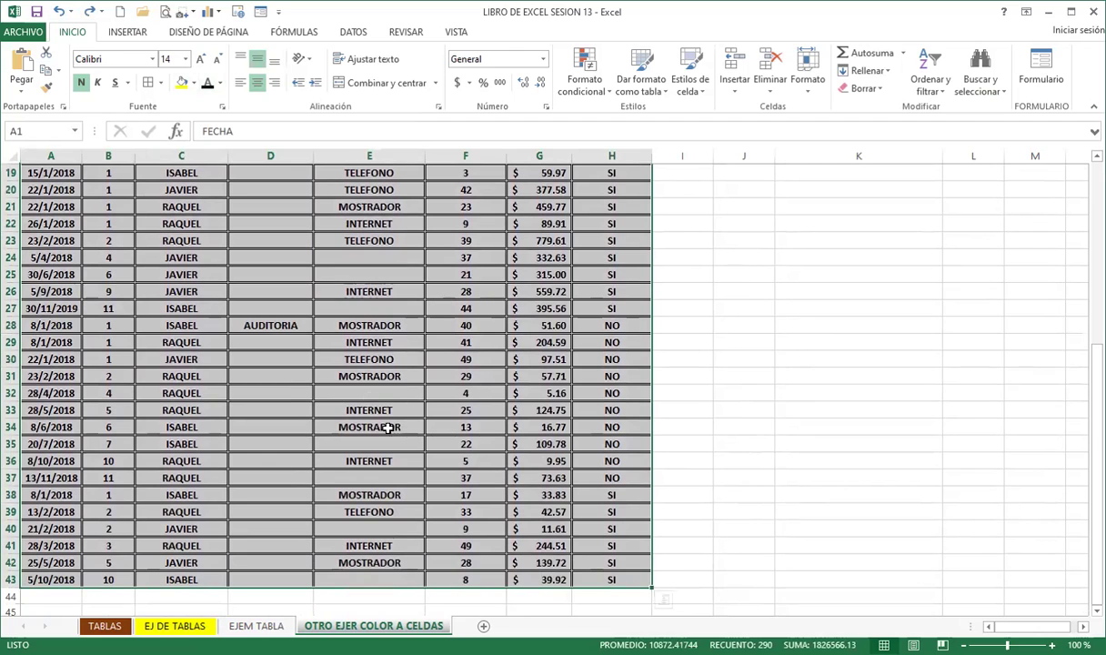
scroll(273, 344, up, 3)
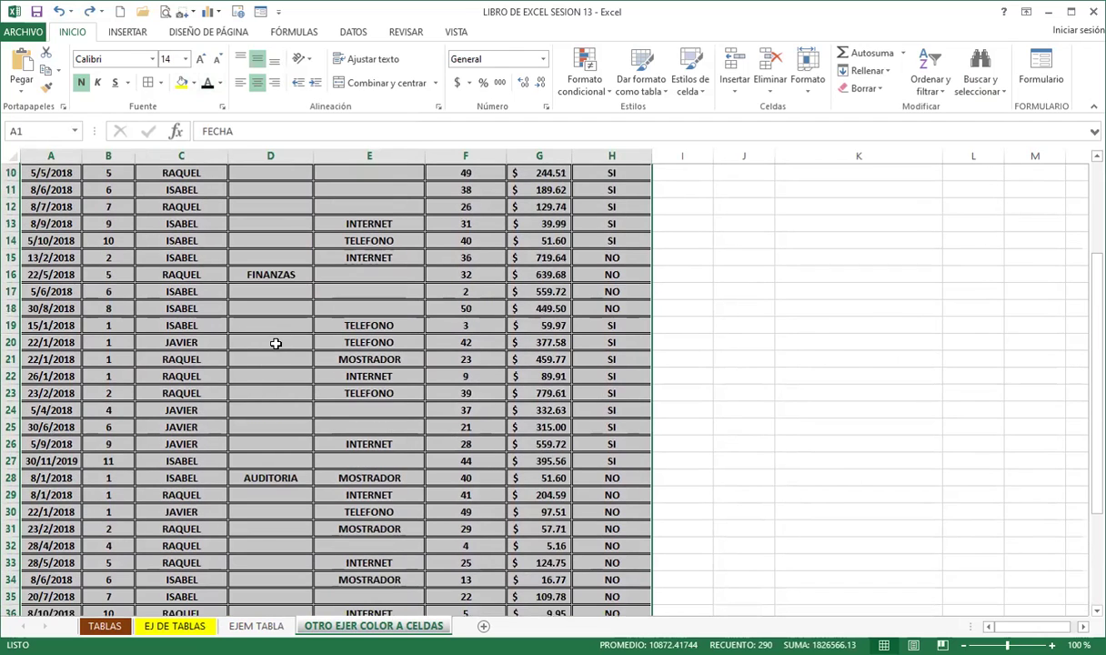
scroll(274, 333, up, 3)
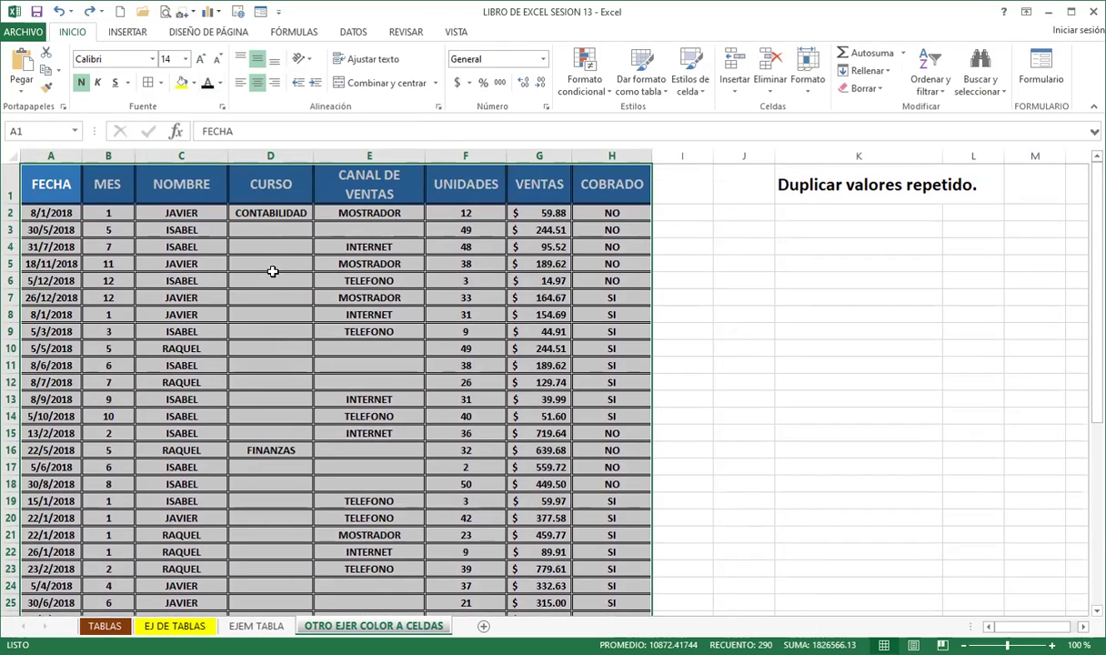
click(983, 86)
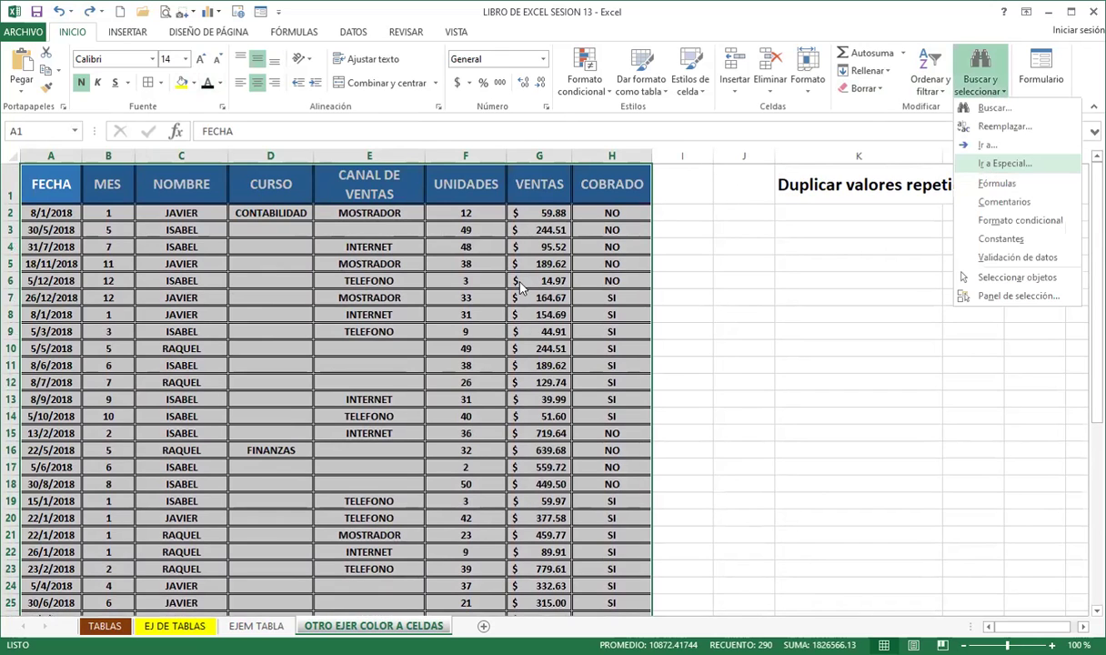
key(Return)
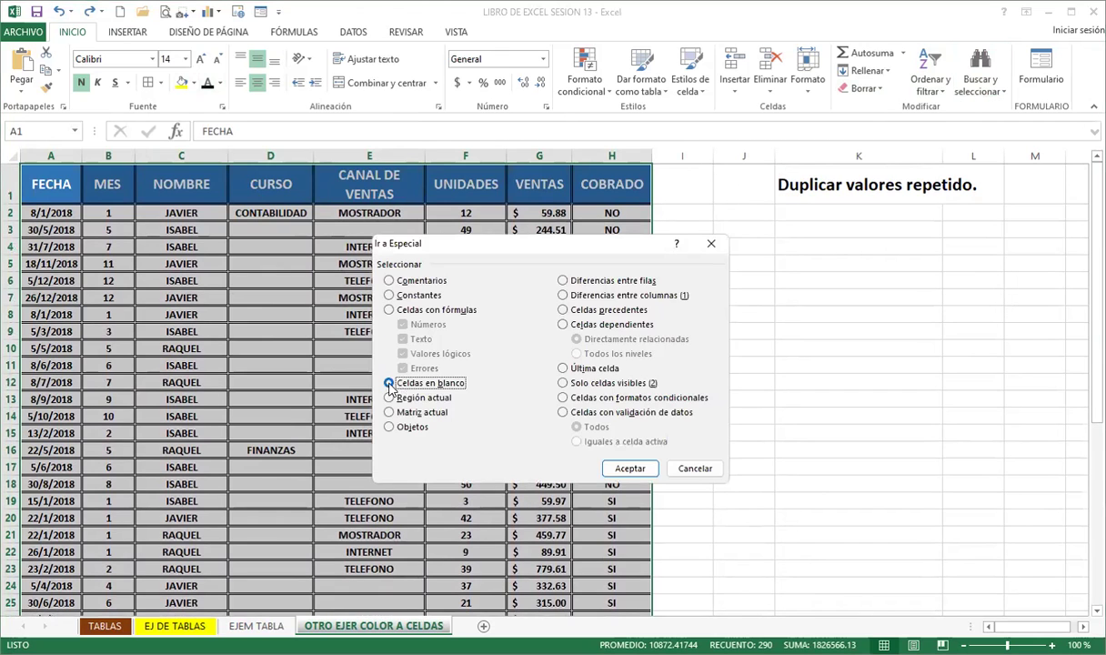
click(599, 447)
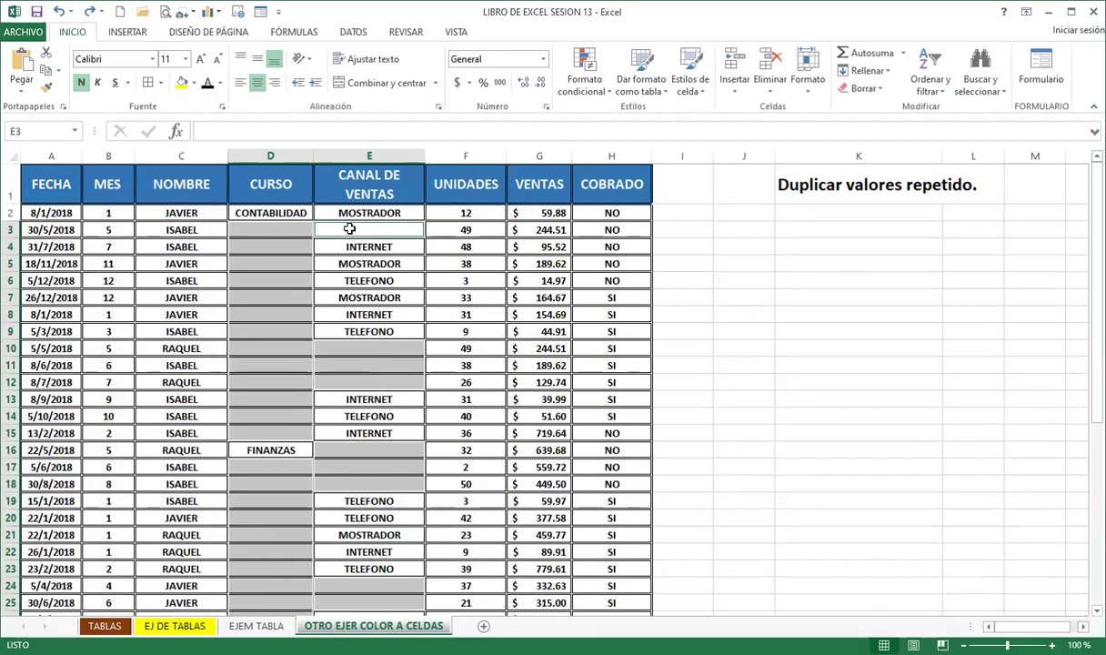
Fill all selected blank cells at once with a formula repeating the cell above, entering =E2 in the active cell E3.
text(=)
click(373, 209)
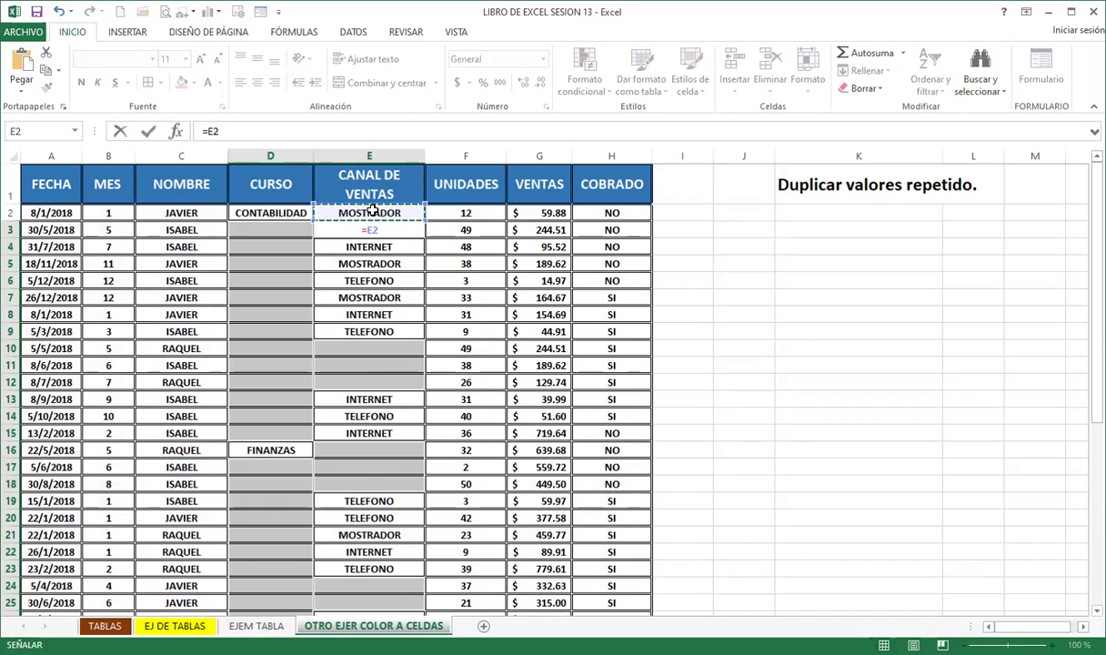
key(ctrl+Return)
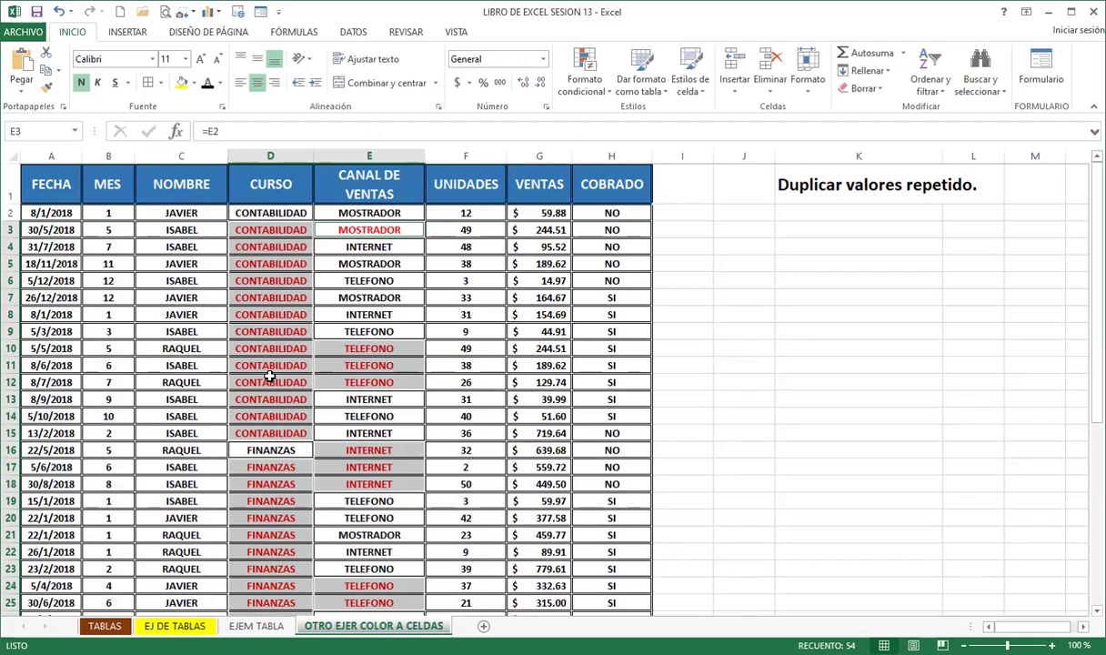
Compare D2 with the formula in D3 and review the filled CURSO and CANAL DE VENTAS columns down to row 43.
click(267, 213)
click(263, 231)
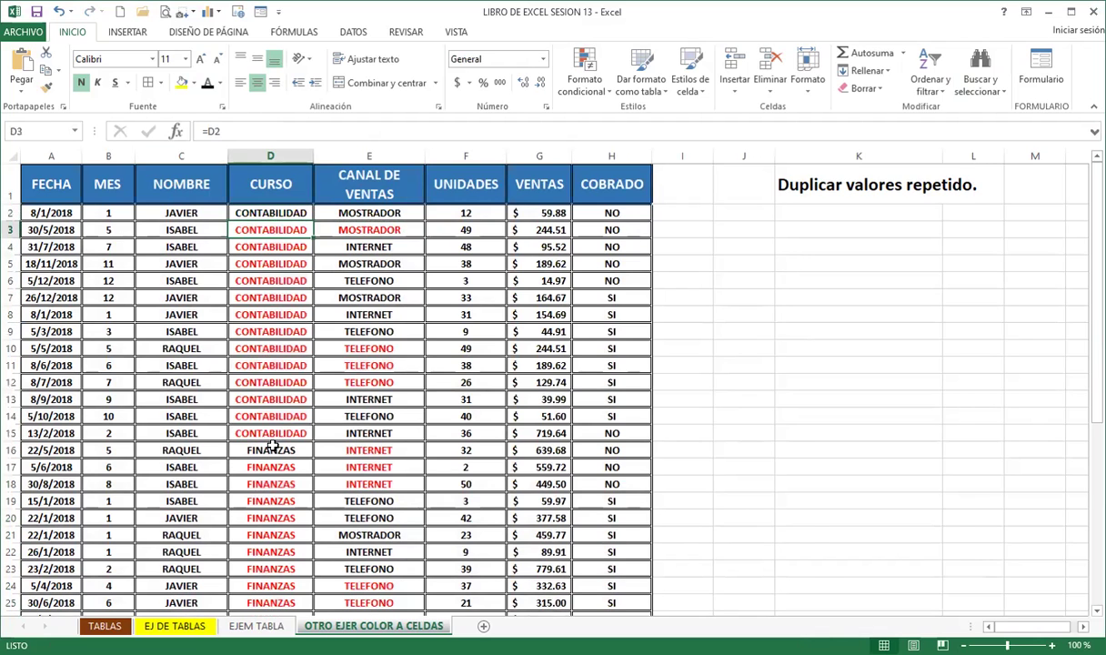
scroll(275, 441, down, 4)
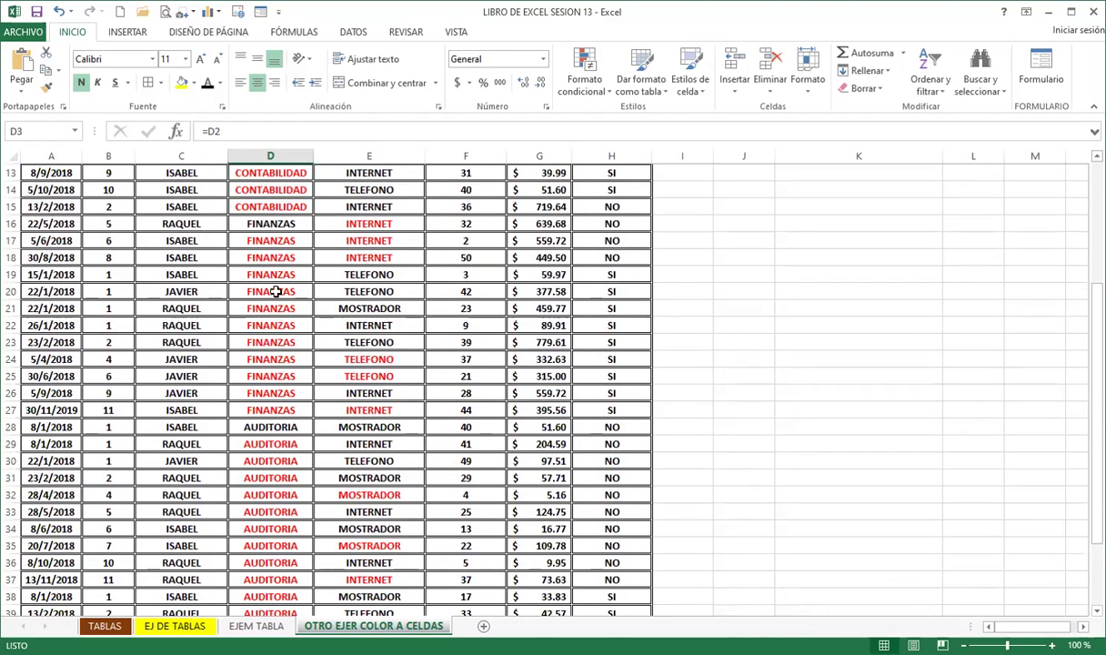
scroll(285, 385, down, 2)
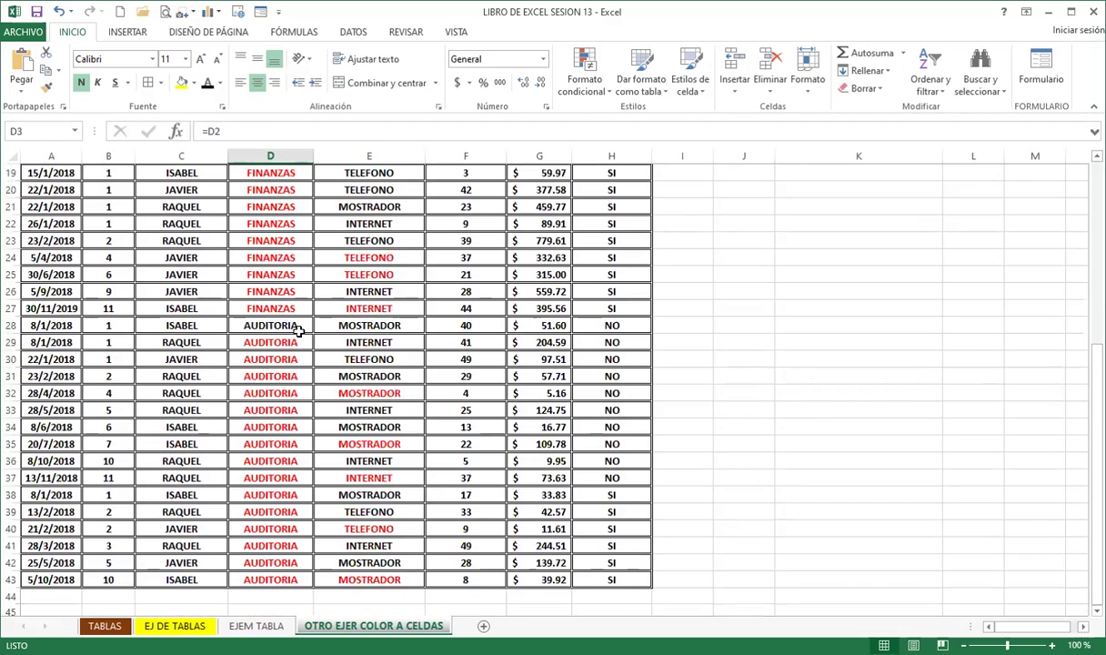
scroll(293, 377, down, 2)
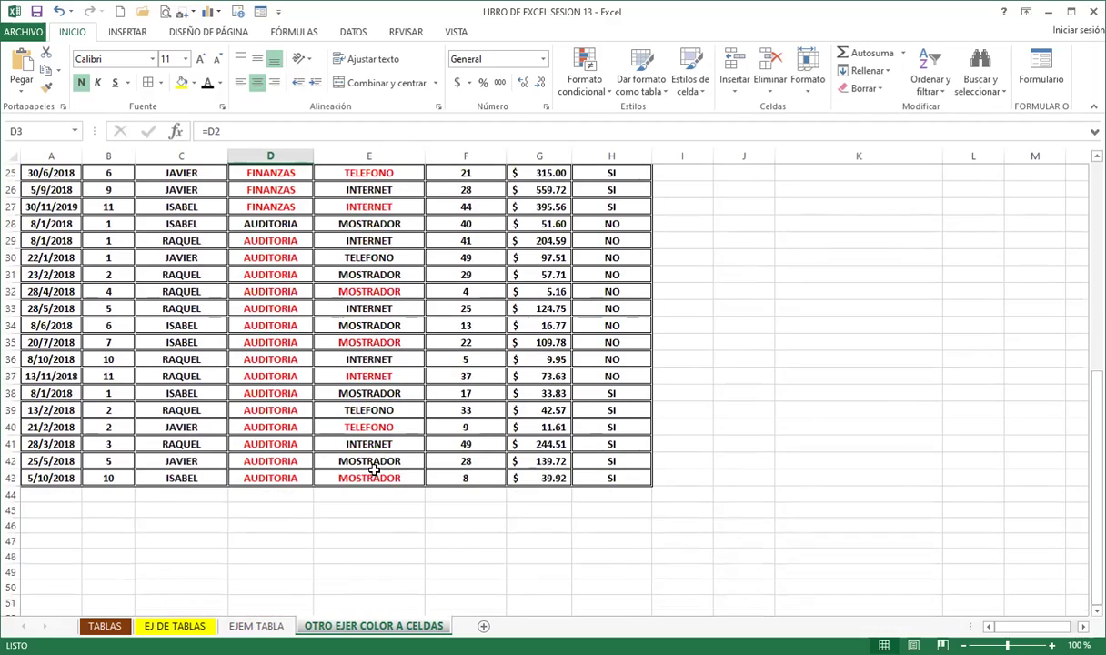
scroll(369, 445, up, 3)
scroll(382, 443, up, 5)
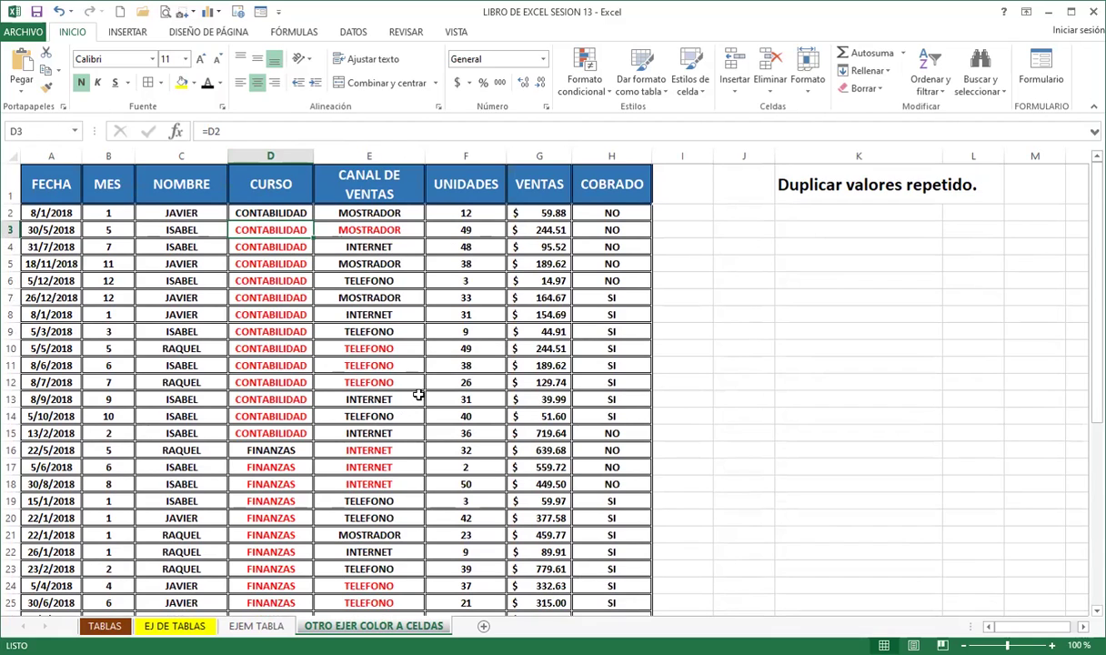
Enter the same sample first name into every cell of the range K5:L16 at once.
drag(780, 263, 811, 296)
text(VANESSA)
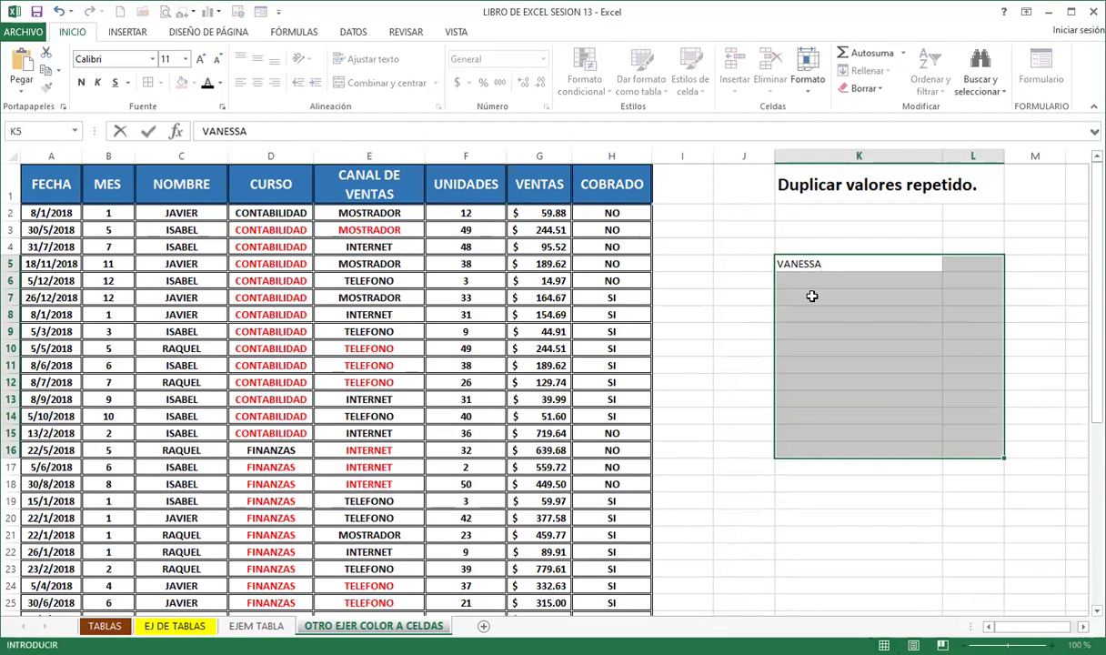
key(ctrl+Return)
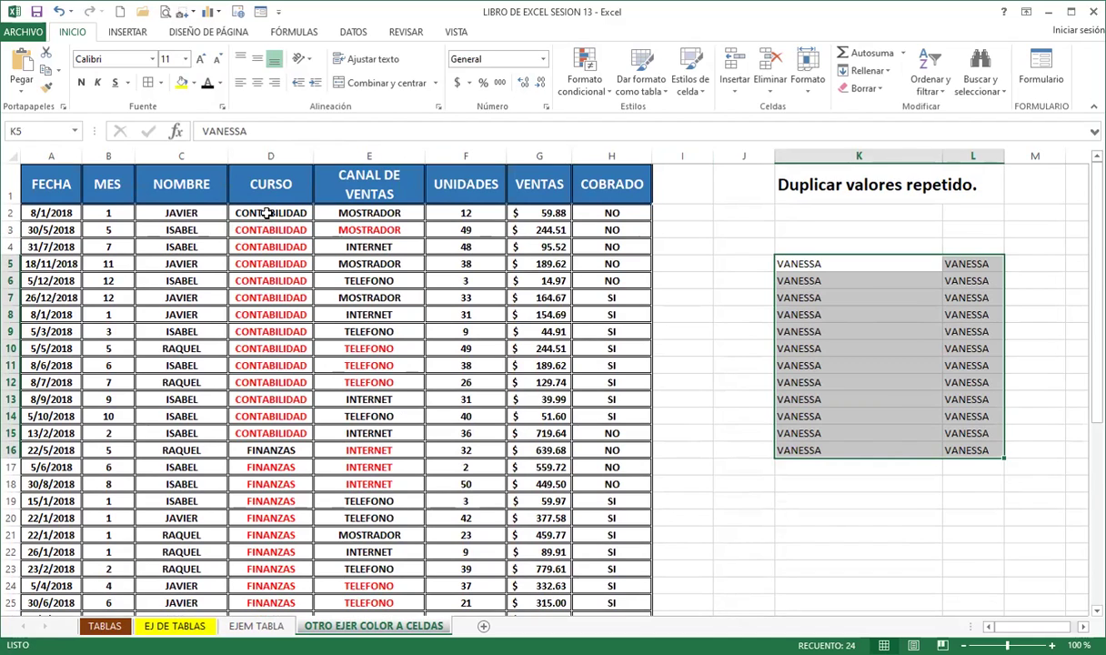
Inspect the formulas in E3 and D3 and review the filled columns through the end of the list.
click(373, 229)
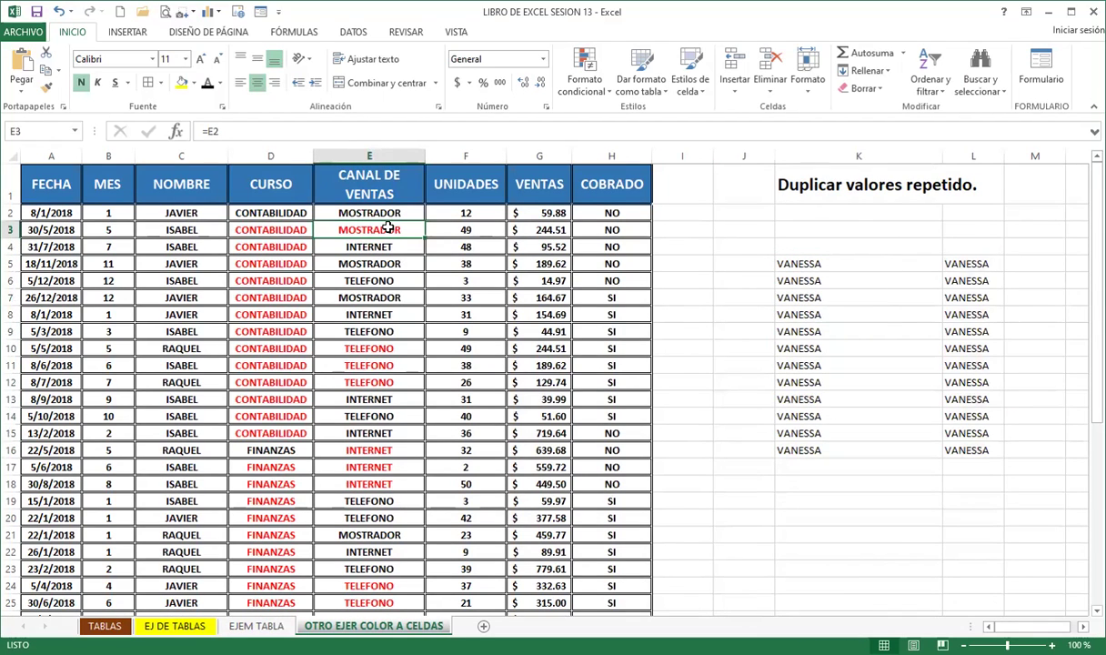
click(235, 228)
scroll(263, 355, down, 3)
scroll(273, 362, down, 6)
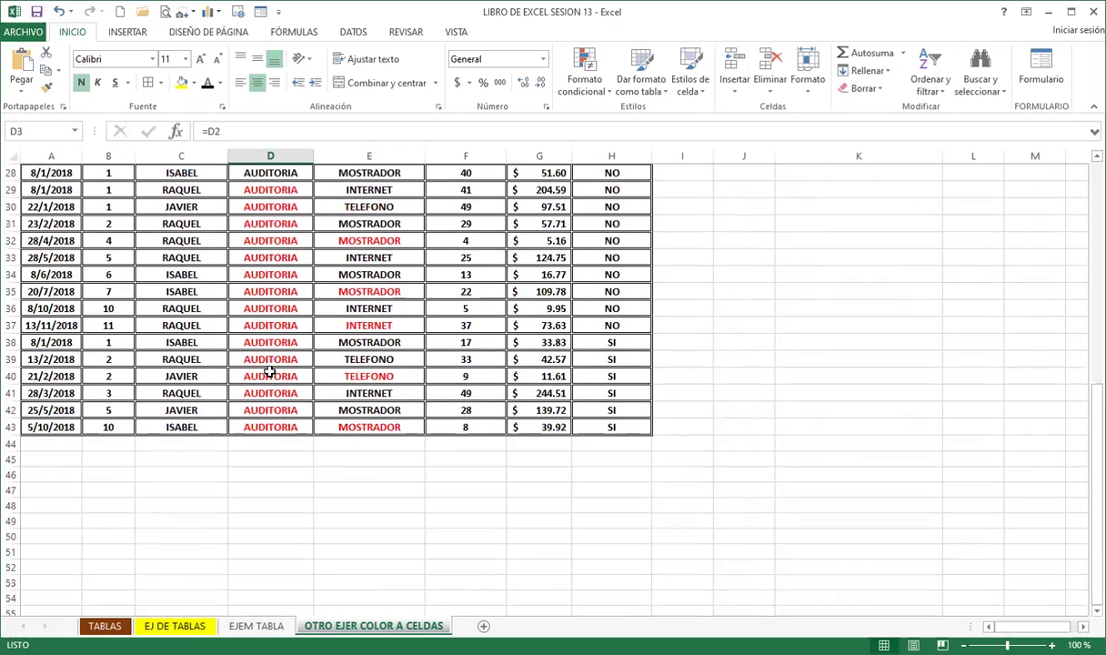
scroll(270, 372, up, 9)
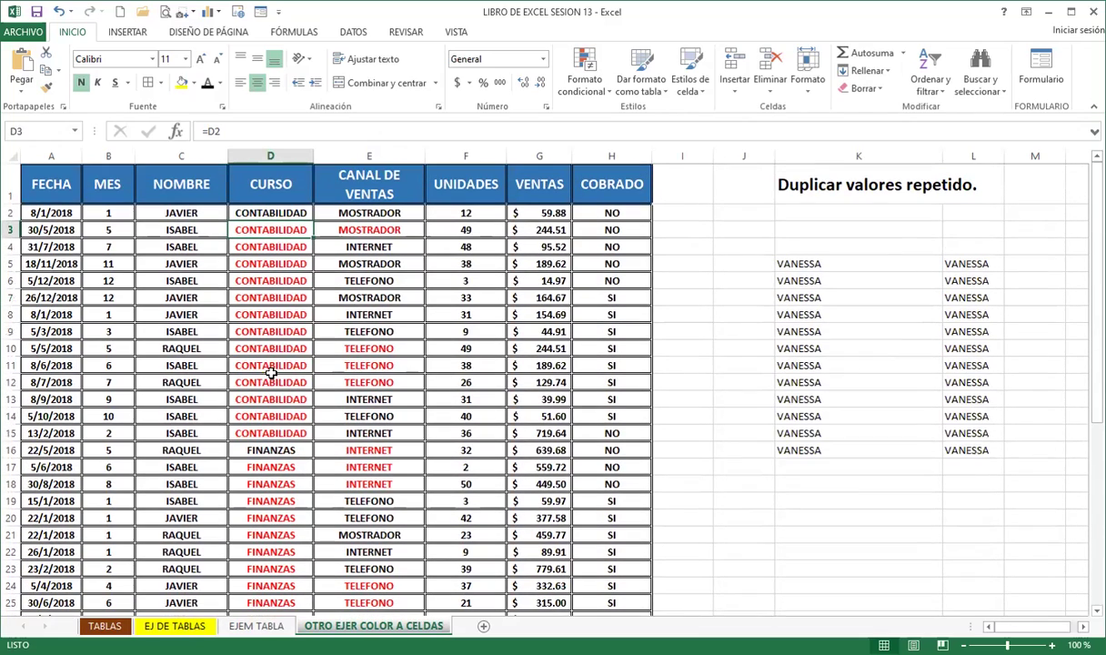
Try copying CONTABILIDAD from D2 down through D15 with AutoFill, and undo the copy.
click(259, 191)
click(278, 217)
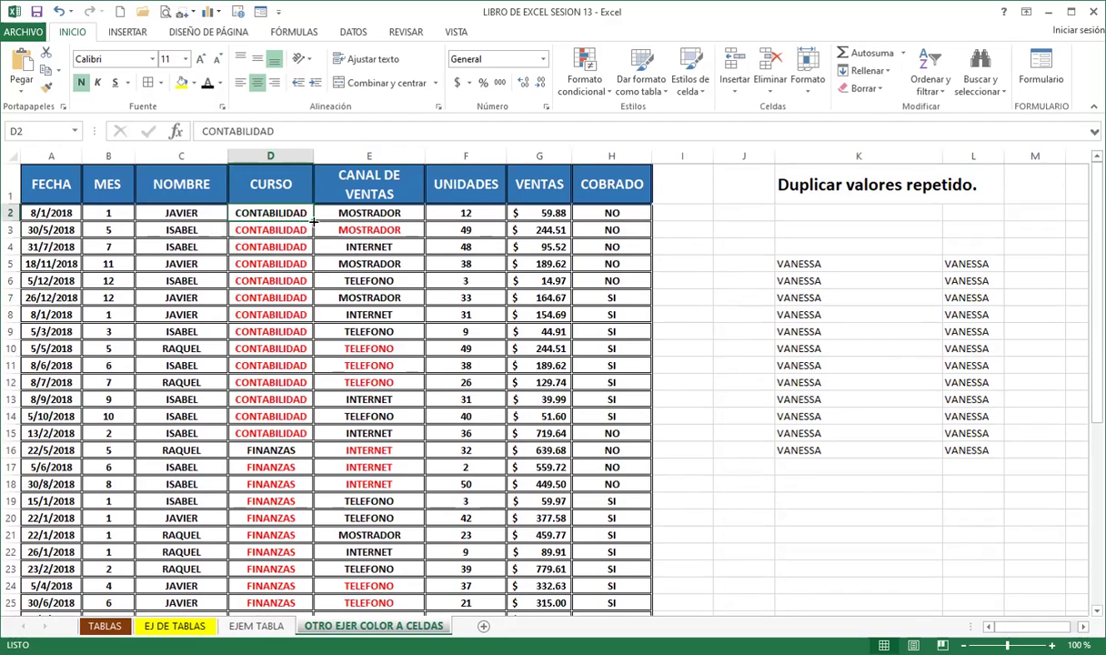
drag(314, 221, 317, 248)
drag(304, 438, 305, 436)
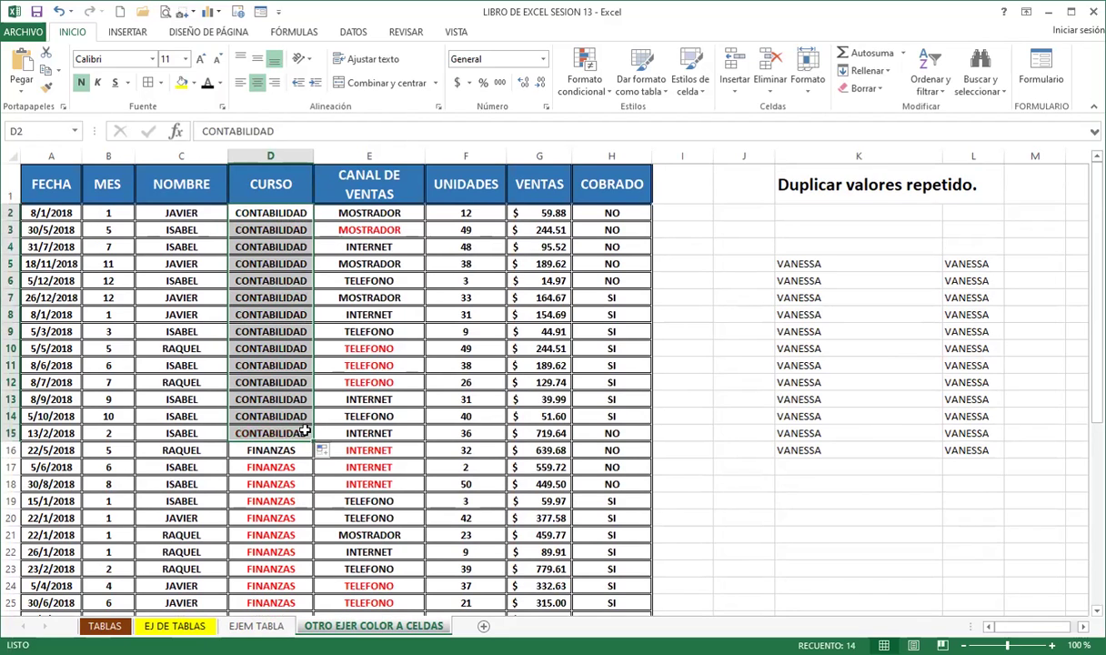
key(ctrl+z)
Examine the fill formulas in several CURSO cells and compare the filled values with the original entries throughout the list.
click(257, 264)
click(276, 278)
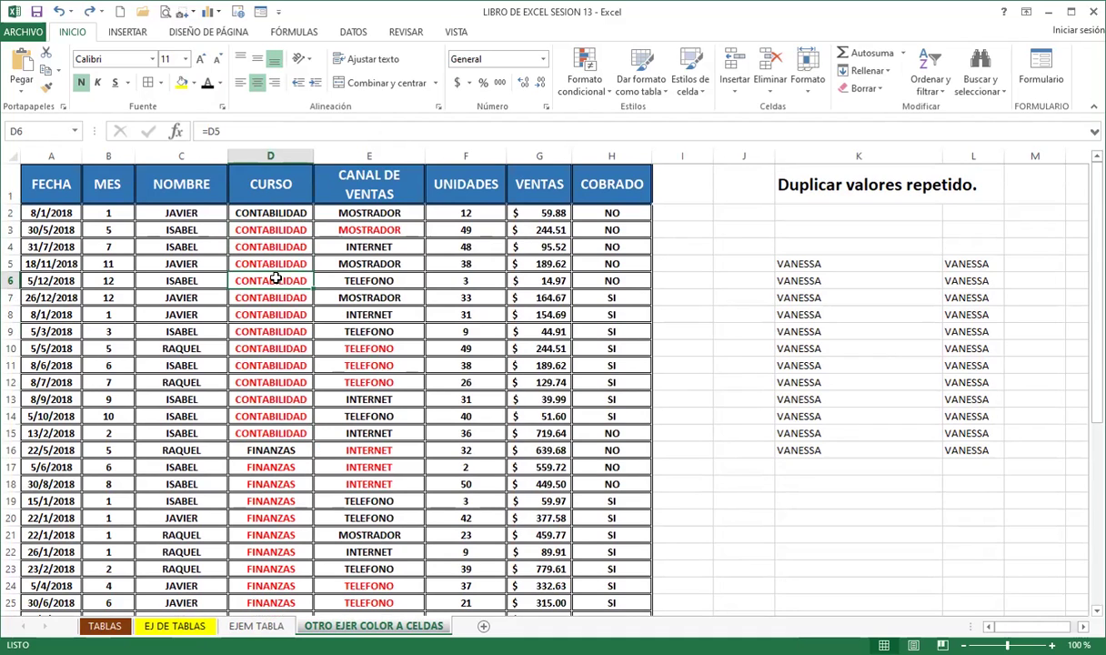
drag(270, 230, 303, 411)
scroll(309, 409, down, 9)
scroll(427, 423, up, 1)
scroll(429, 425, up, 1)
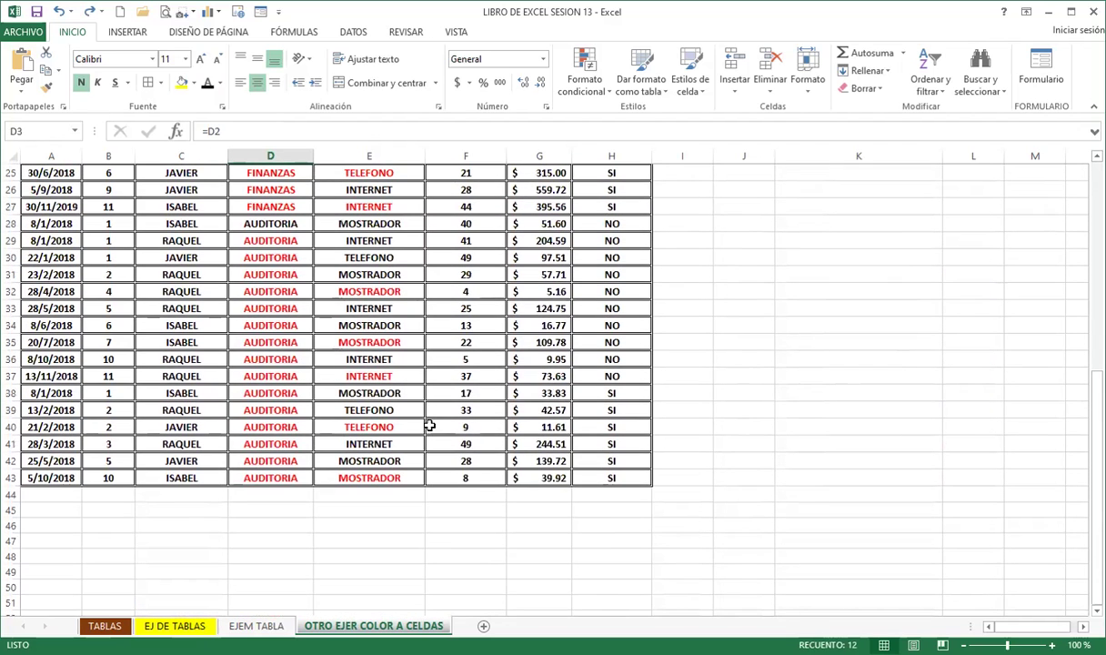
click(386, 382)
scroll(387, 382, up, 5)
click(255, 343)
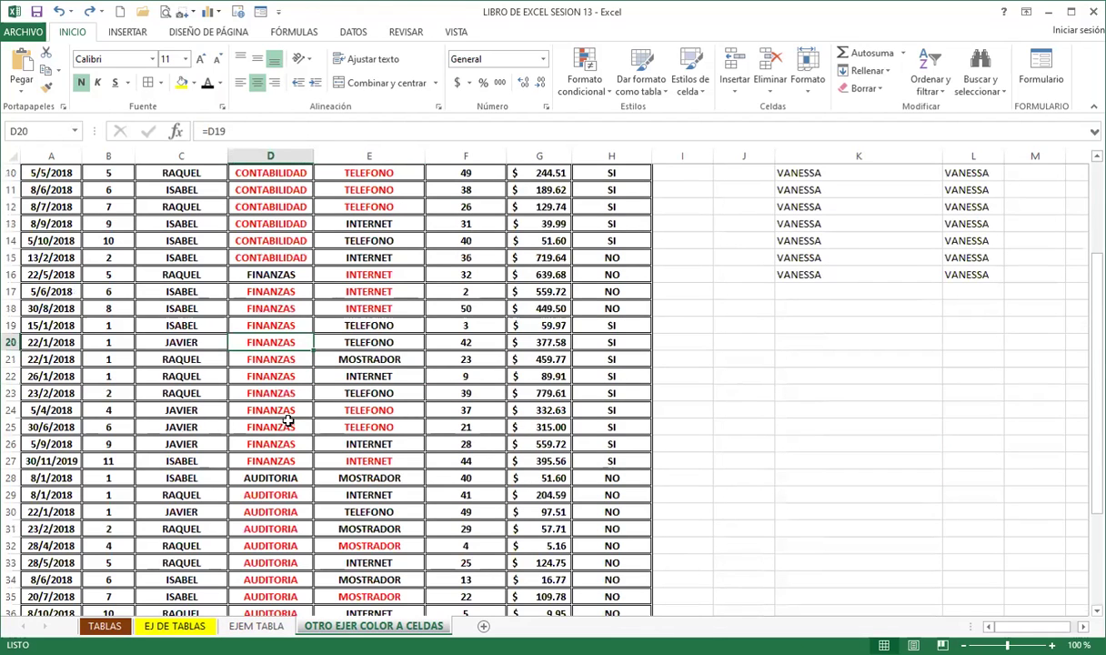
scroll(373, 407, up, 3)
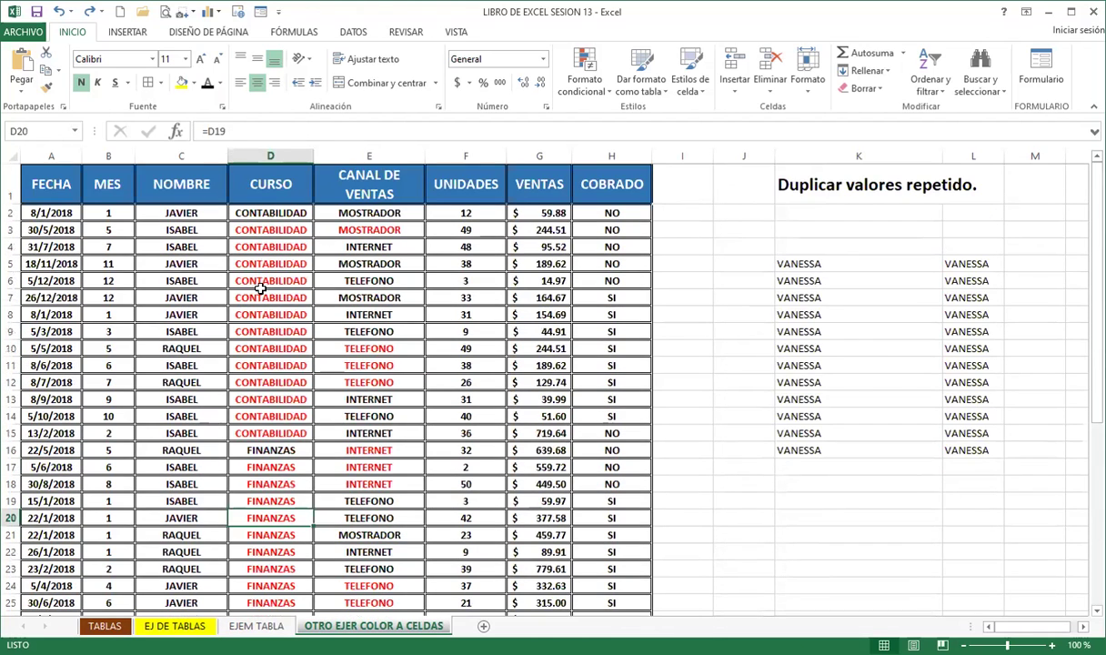
click(350, 279)
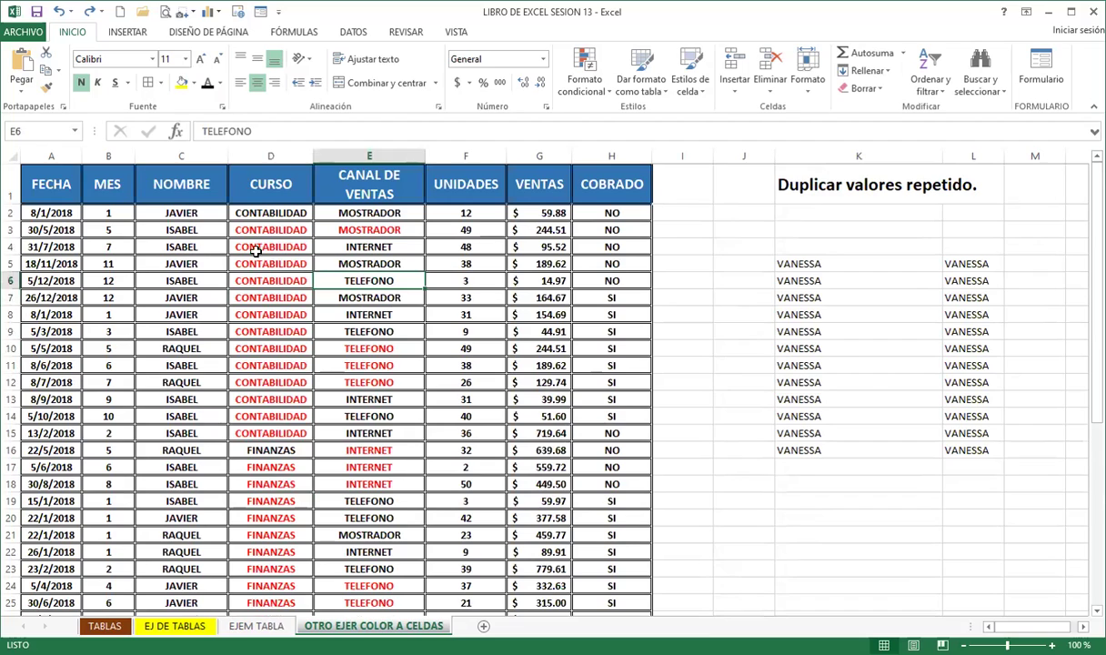
click(256, 249)
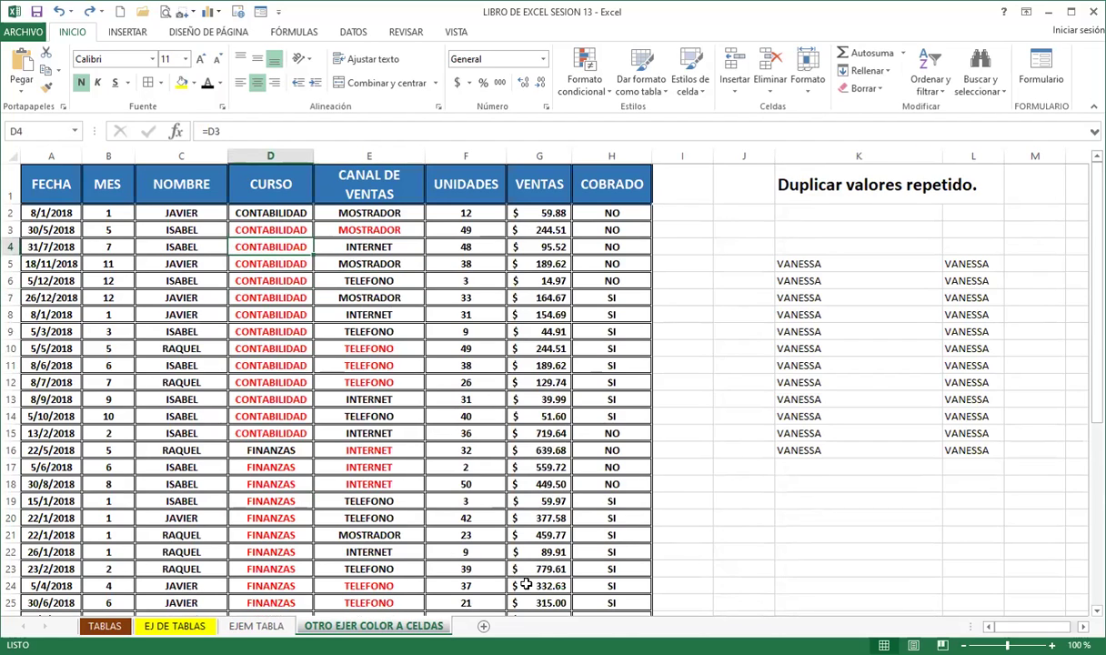